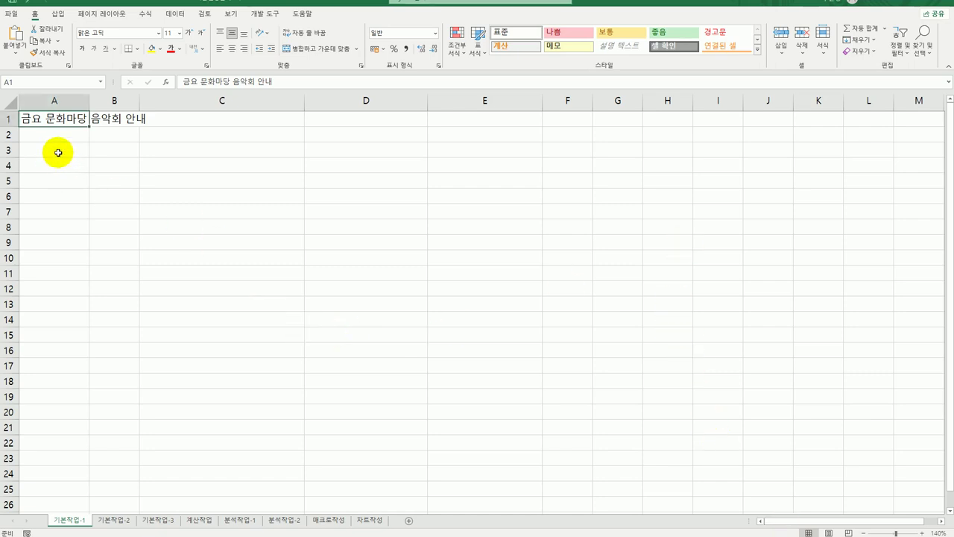
left_click_drag(58, 152, 577, 245)
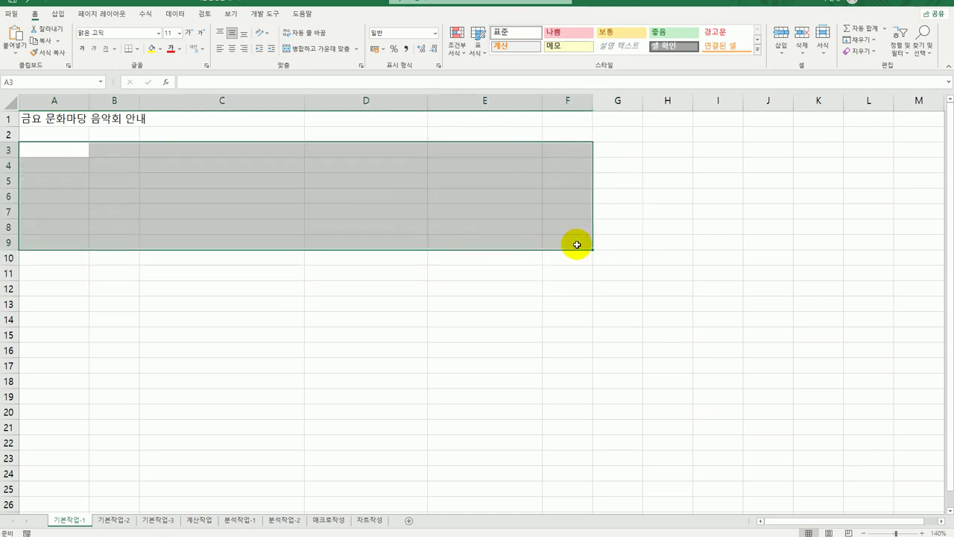
left_click(560, 132)
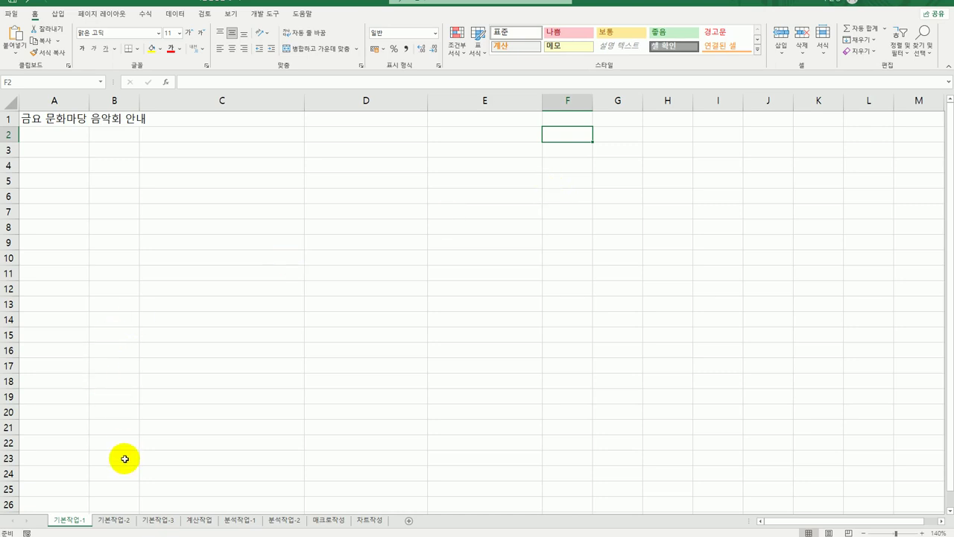
- On the 기본작업-2 sheet, merge and center the title across B1:G1
left_click(119, 520)
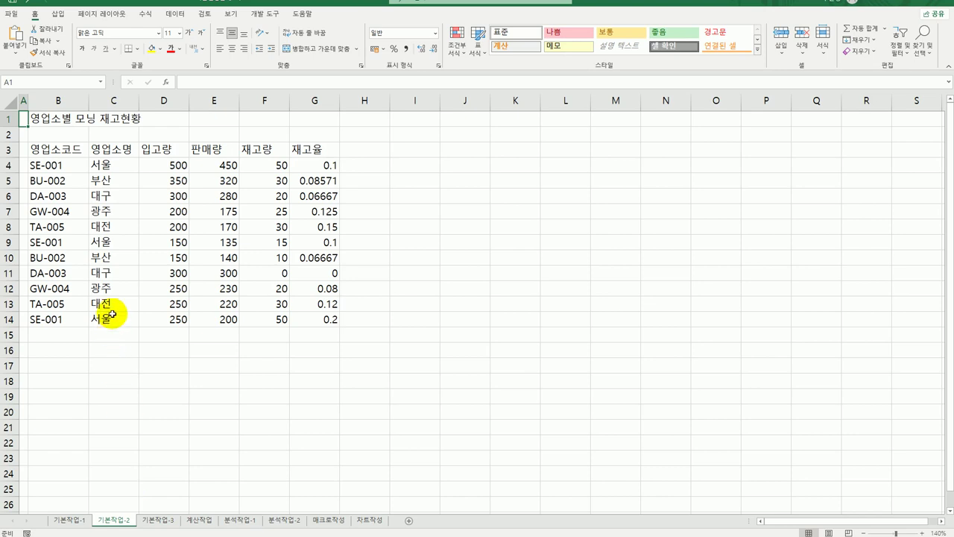
left_click(56, 120)
left_click_drag(56, 120, 300, 116)
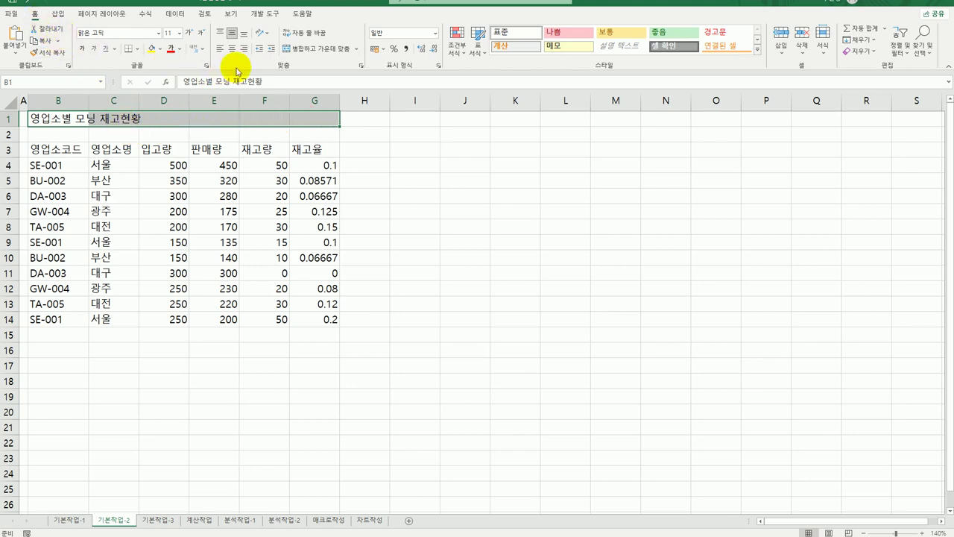
left_click(302, 56)
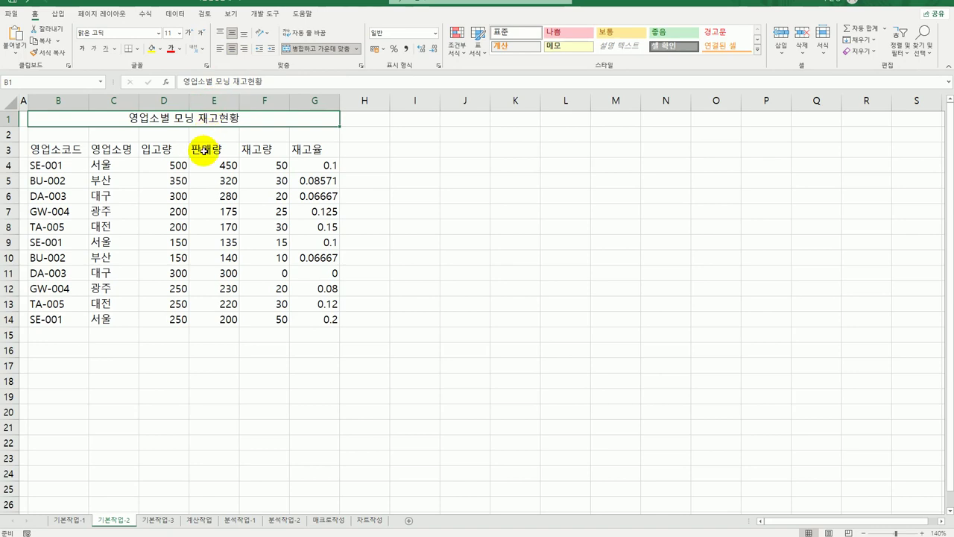
- Format the merged title in B1 with the 바탕체 font at size 16, bold and underlined
left_click(159, 34)
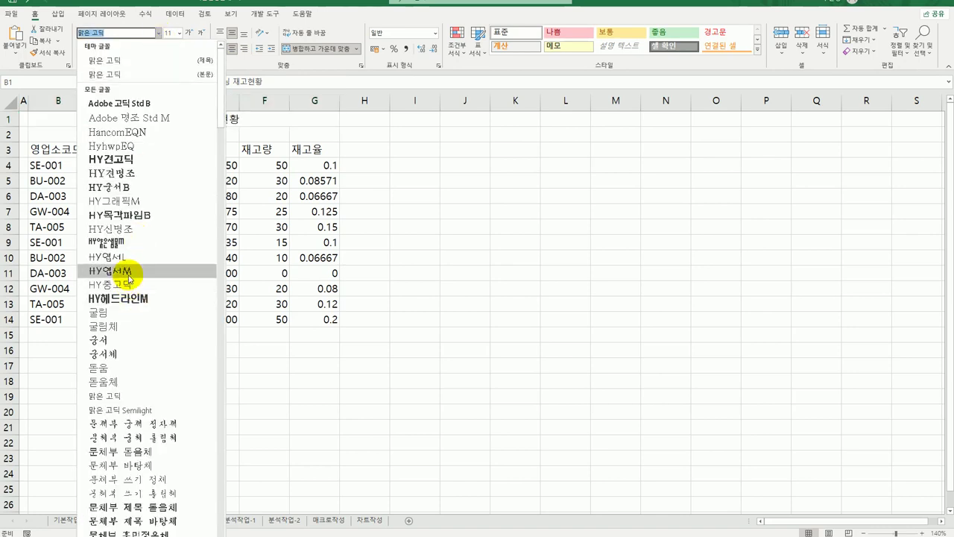
scroll(122, 404, "down", 4)
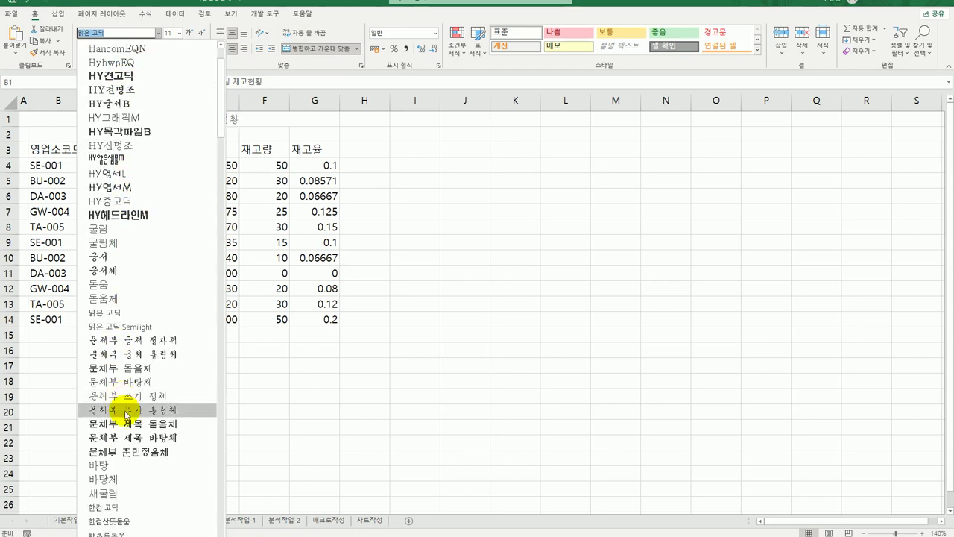
left_click(121, 403)
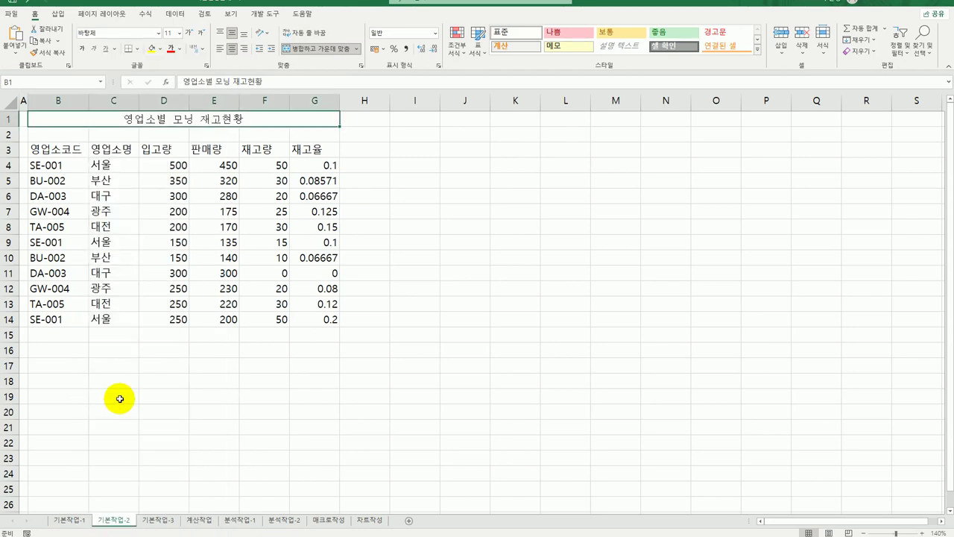
left_click(181, 34)
left_click(179, 130)
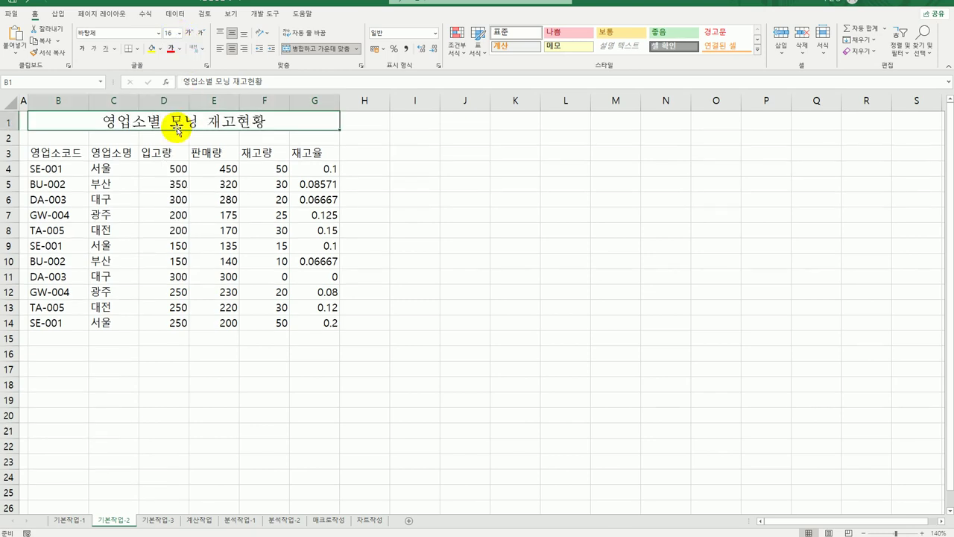
left_click(83, 49)
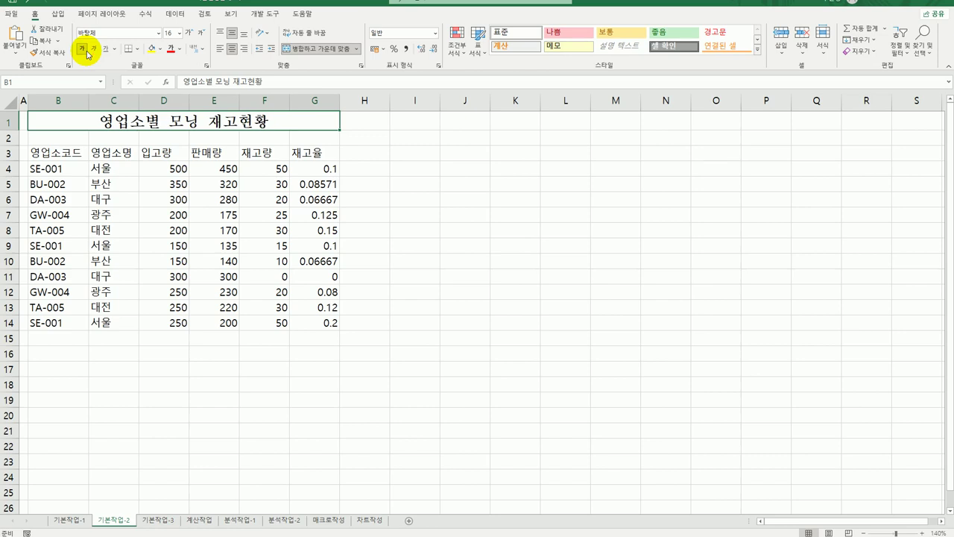
left_click(106, 49)
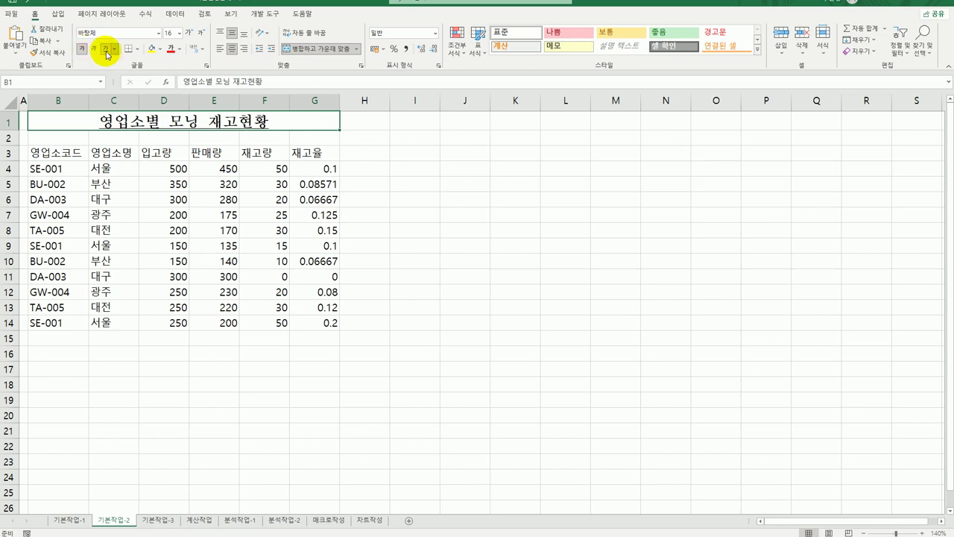
- Insert the special character ◈ at the beginning of the title text in B1
double_click(101, 123)
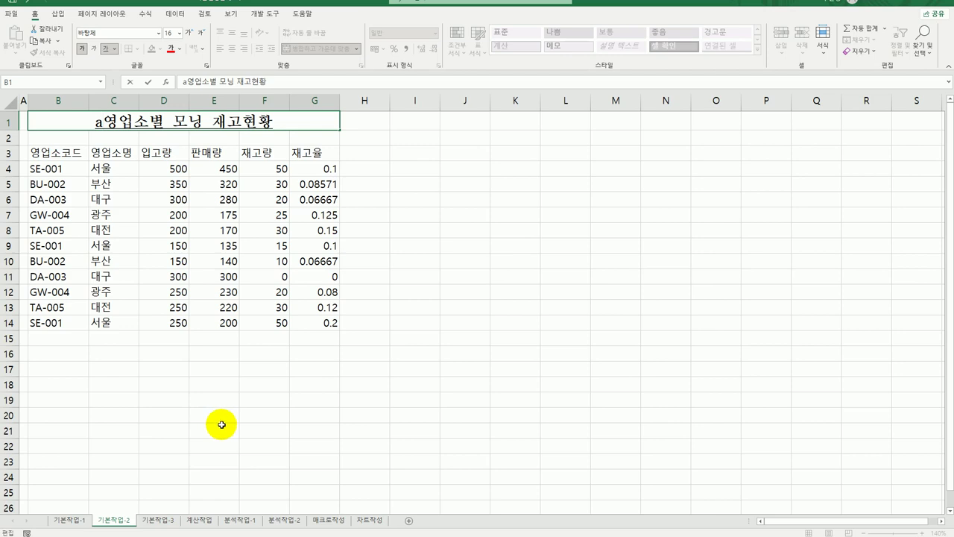
type("ㅁ")
key("Hangul_Hanja")
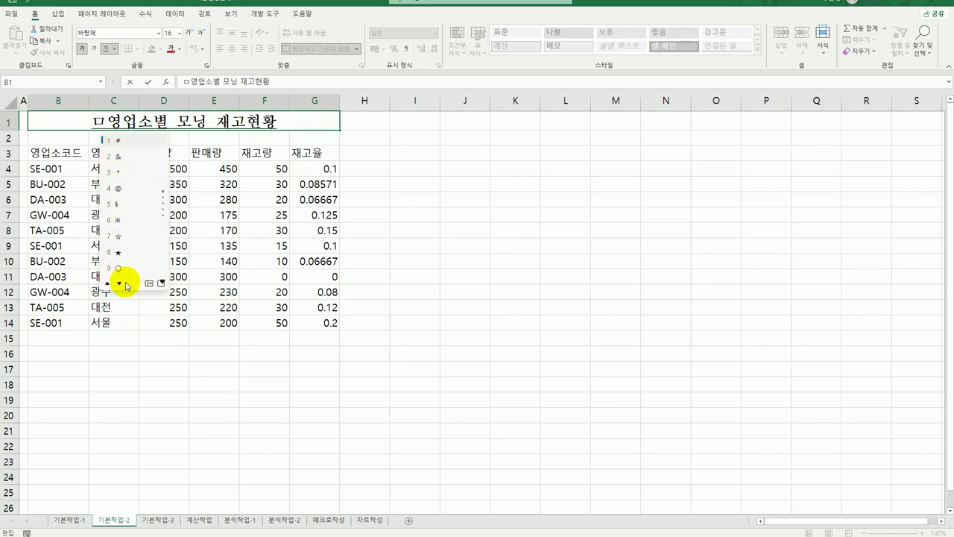
left_click(149, 284)
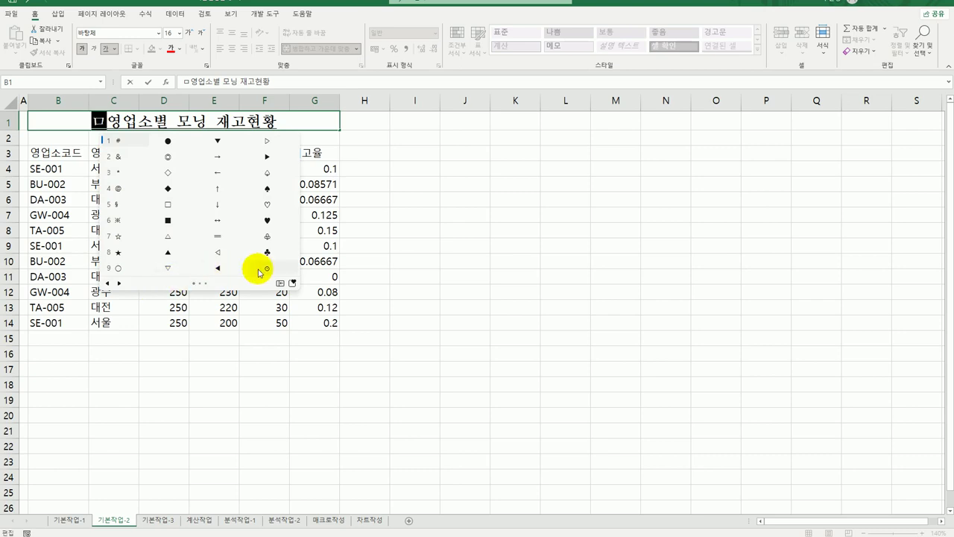
left_click(120, 283)
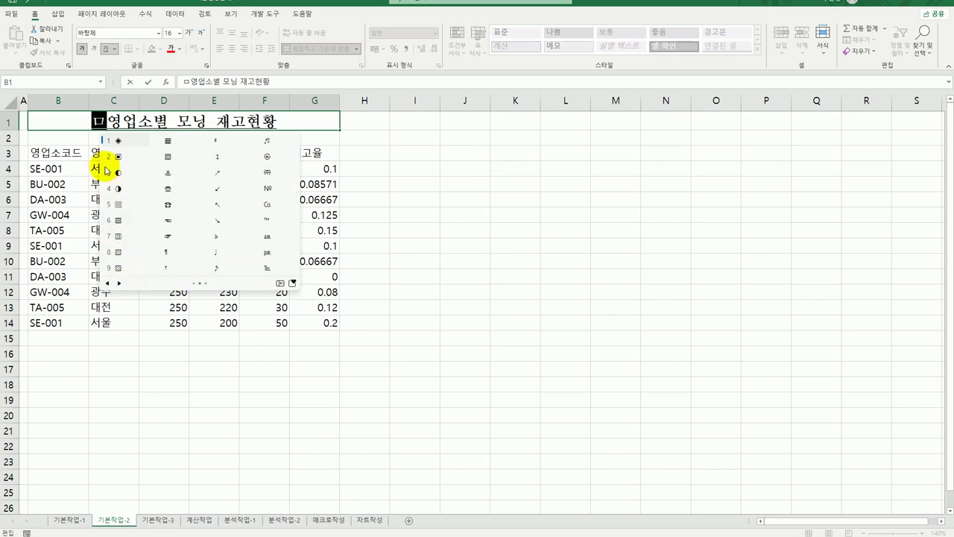
left_click(117, 141)
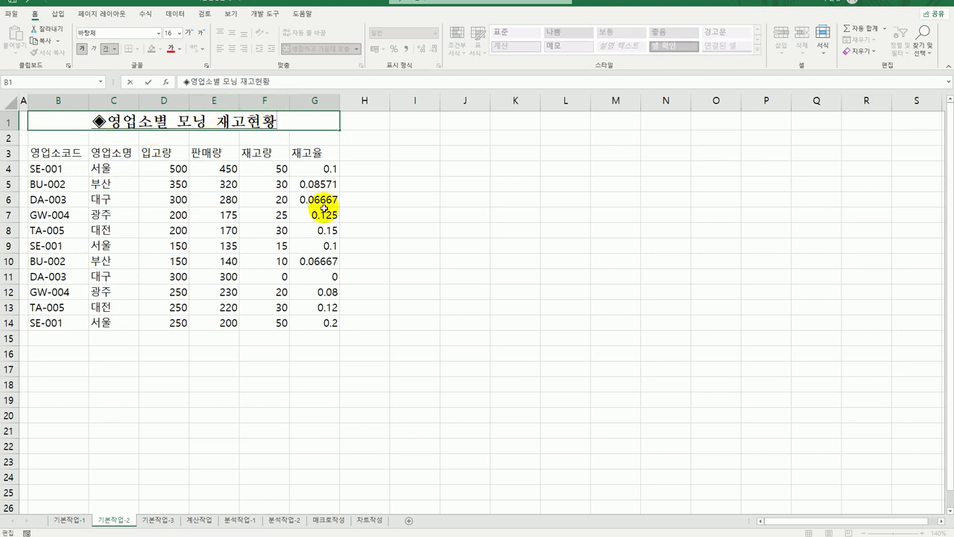
- Add the special character ◈ at the end of the B1 title and commit the entry
type("ㅁ")
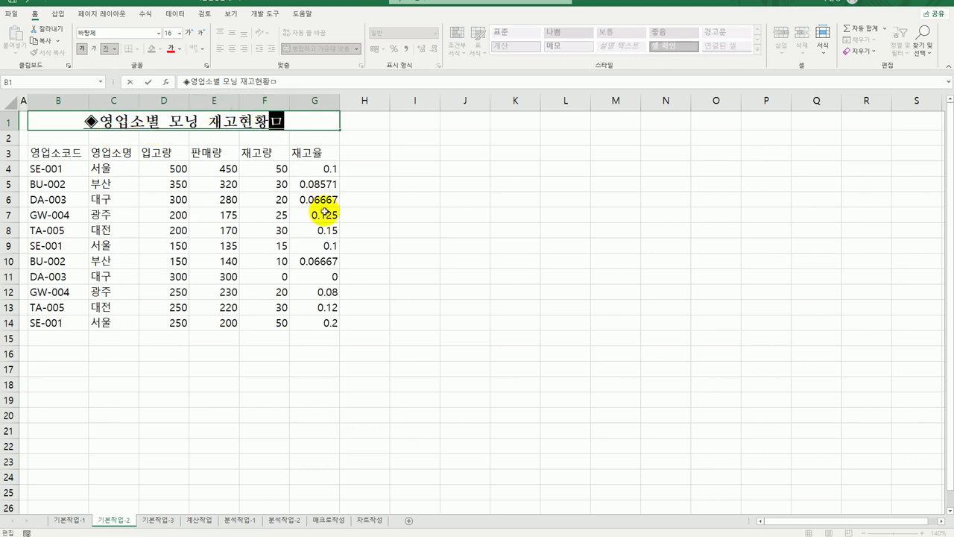
key("Hangul_Hanja")
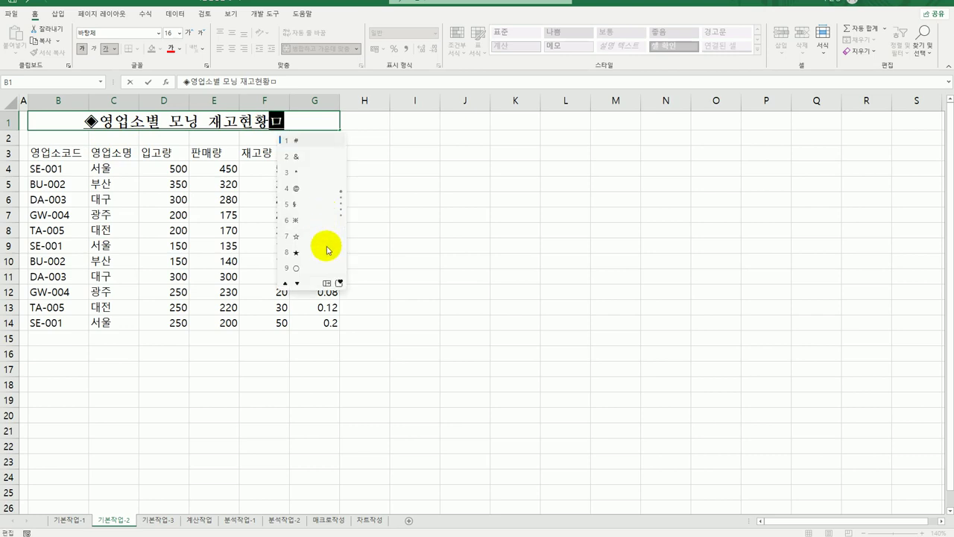
left_click(333, 283)
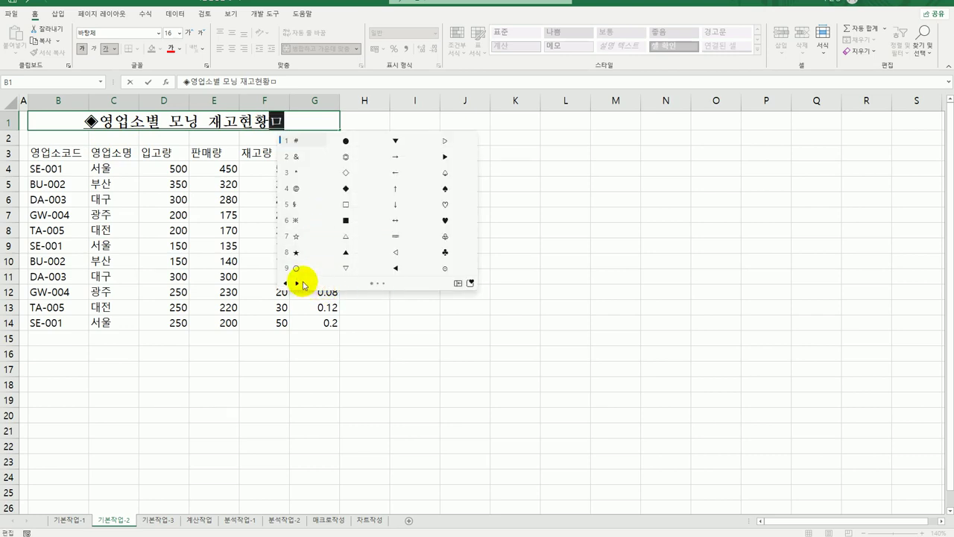
left_click(296, 282)
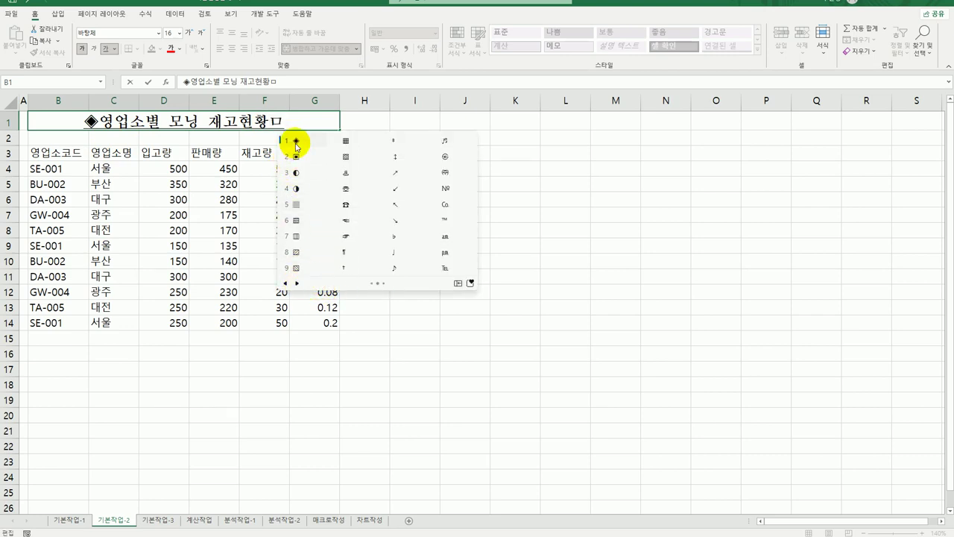
left_click(296, 141)
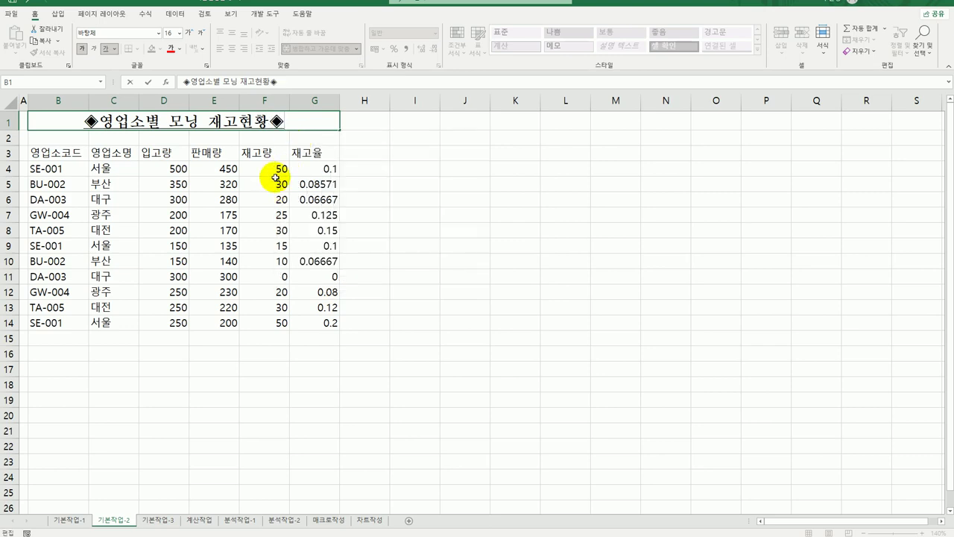
key("Return")
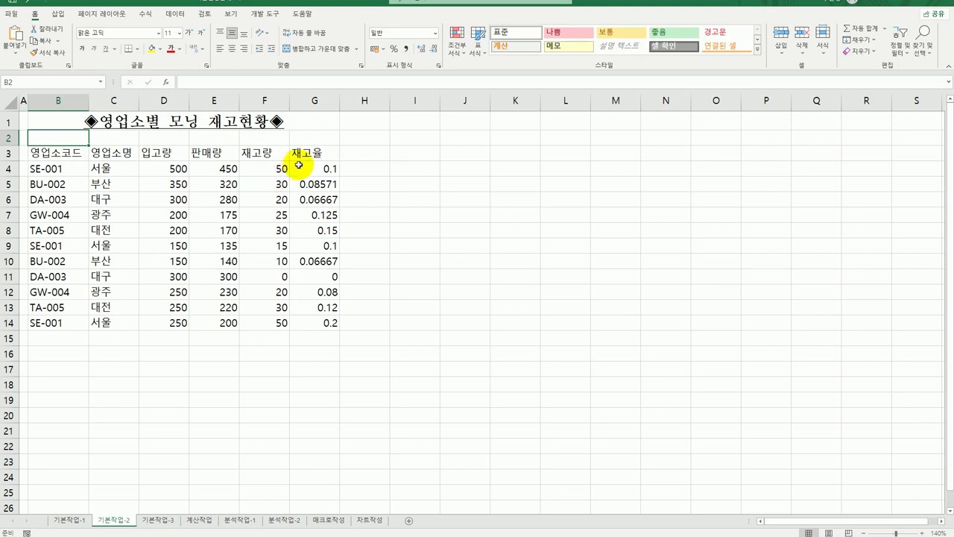
- Convert the 재고량 heading in F3 to the Hanja 在庫量
left_click(277, 152)
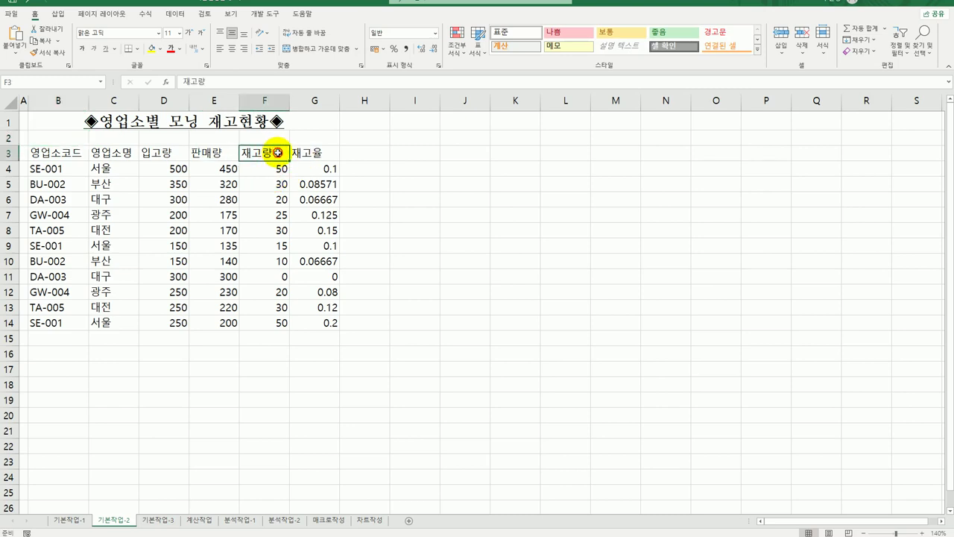
double_click(277, 152)
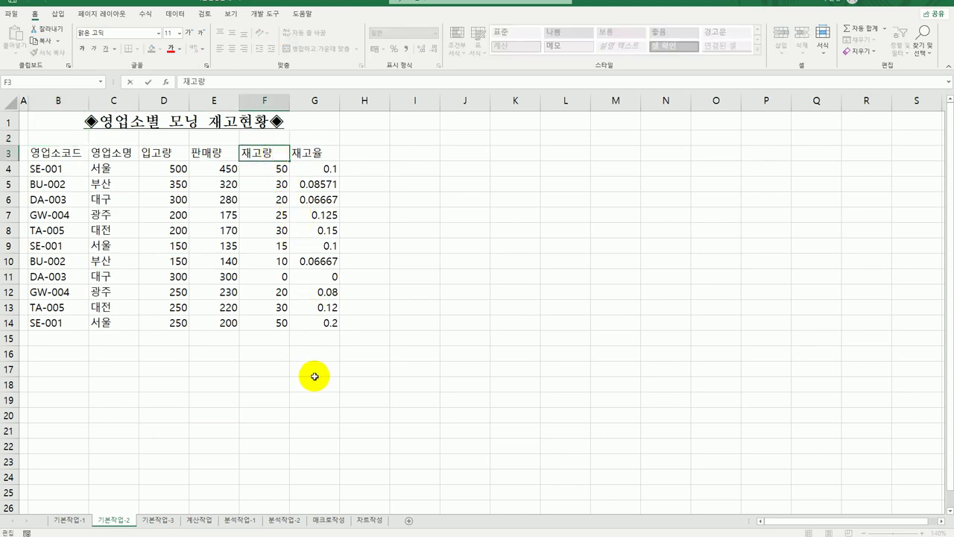
key("Hangul_Hanja")
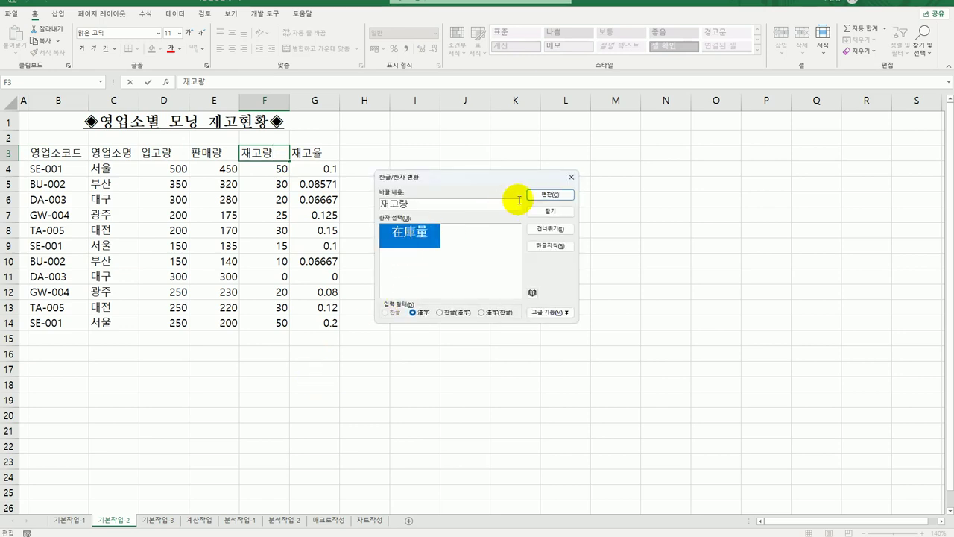
left_click(550, 195)
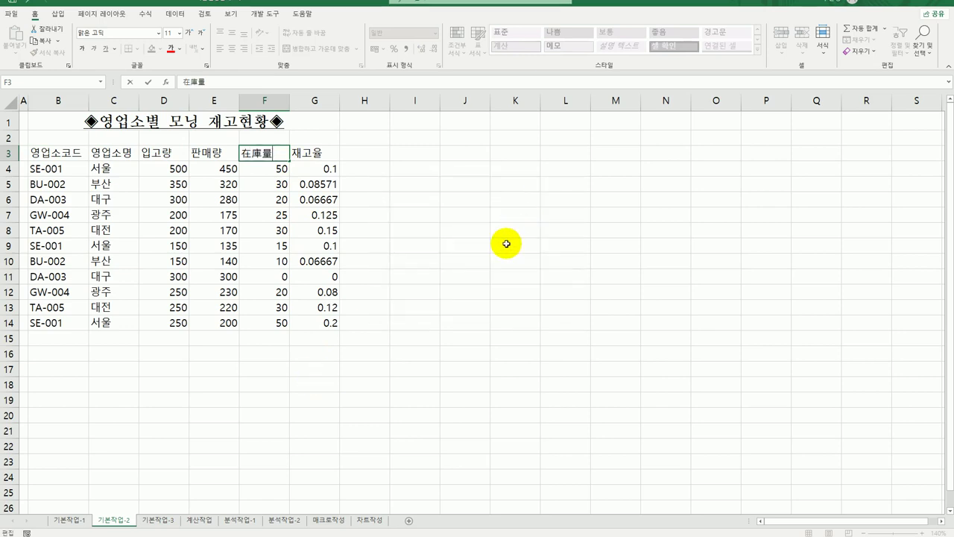
- Insert a memo on cell G11 and replace its default text with "승격 대상"
left_click(322, 276)
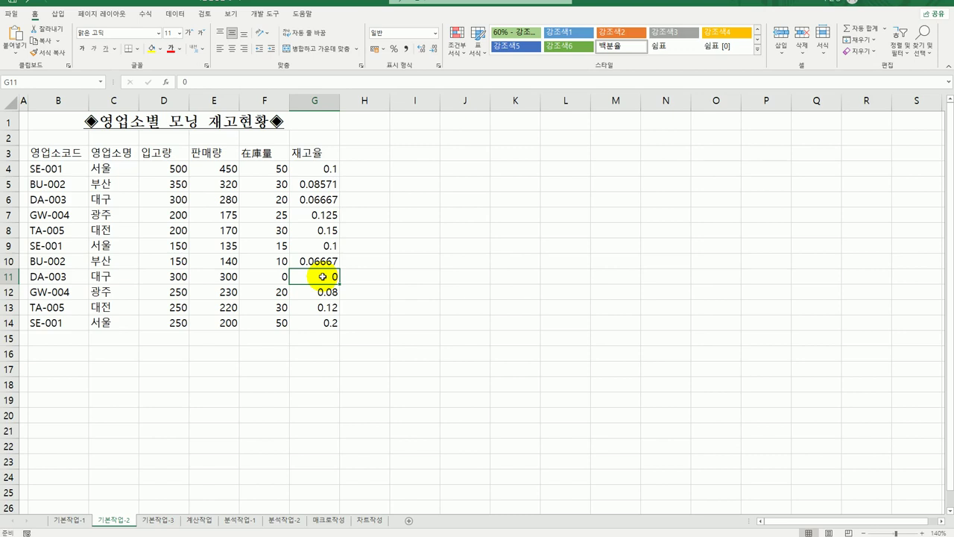
right_click(322, 276)
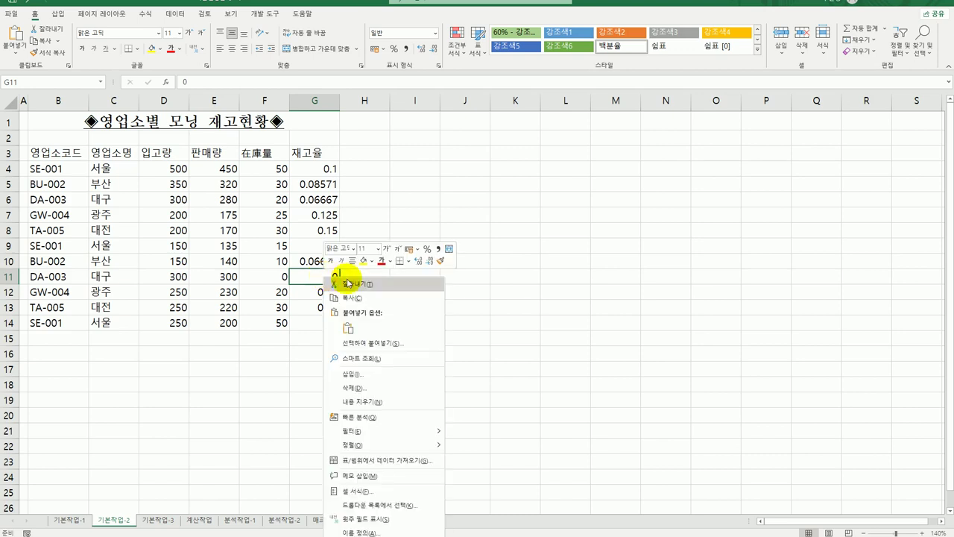
left_click(389, 474)
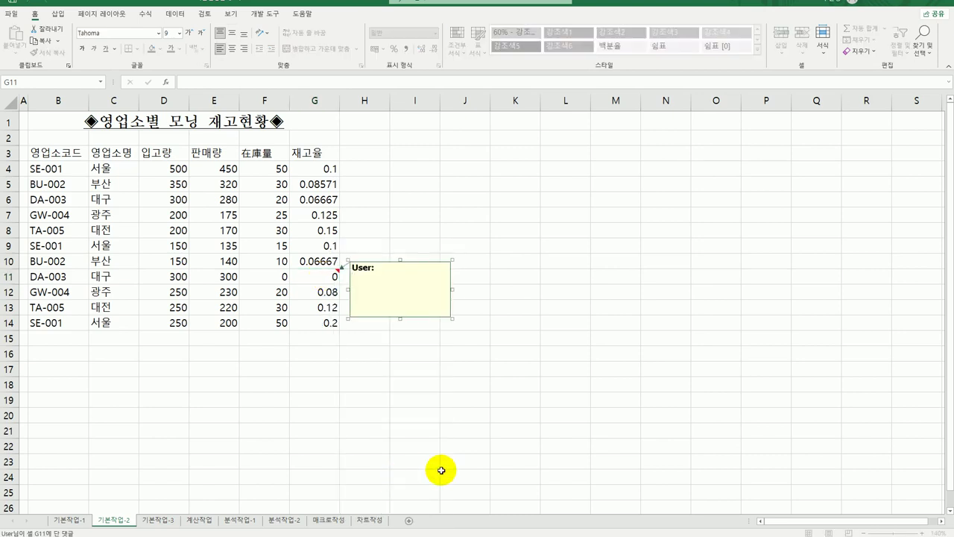
key("ctrl+a")
type("ㅅ")
type("격")
type(" 대상")
- Set the memo on cell G11 to stay displayed at all times
left_click(318, 276)
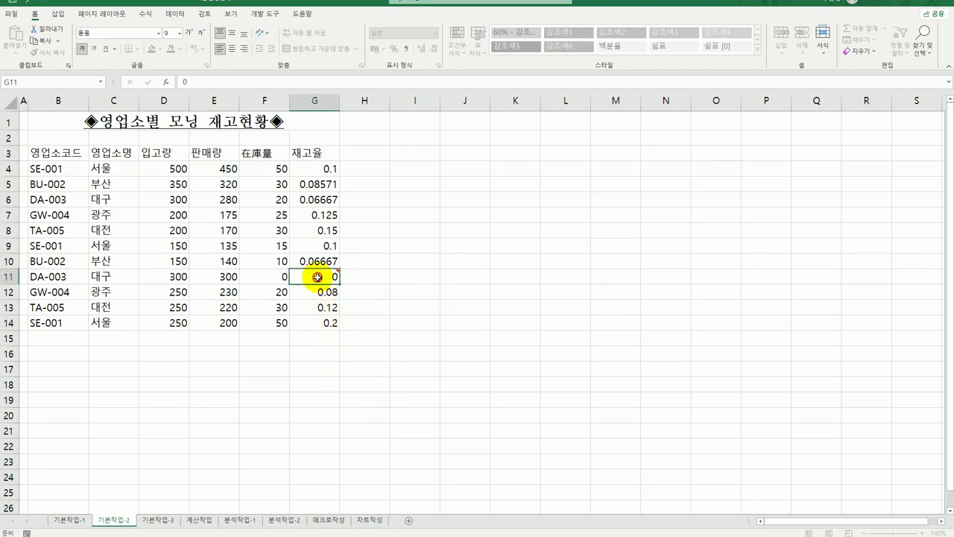
right_click(319, 277)
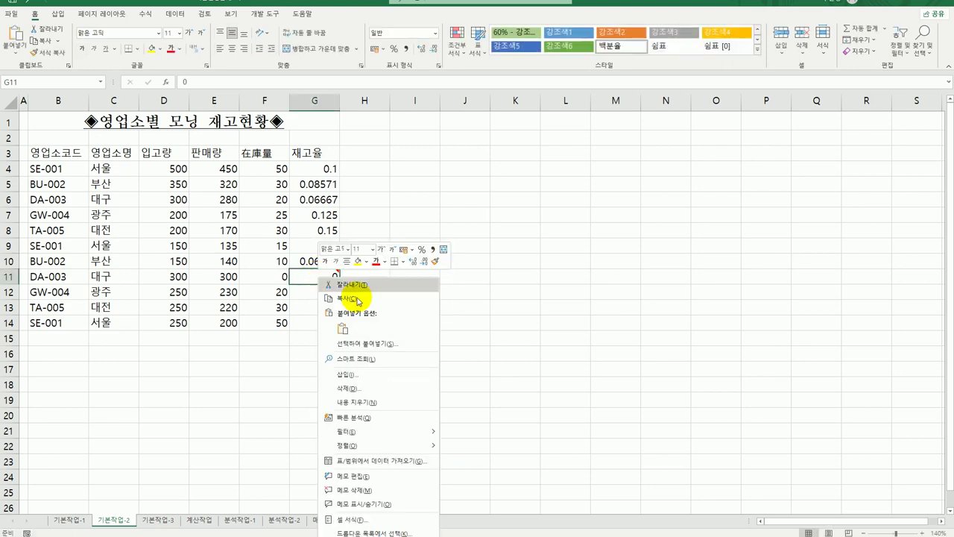
left_click(385, 505)
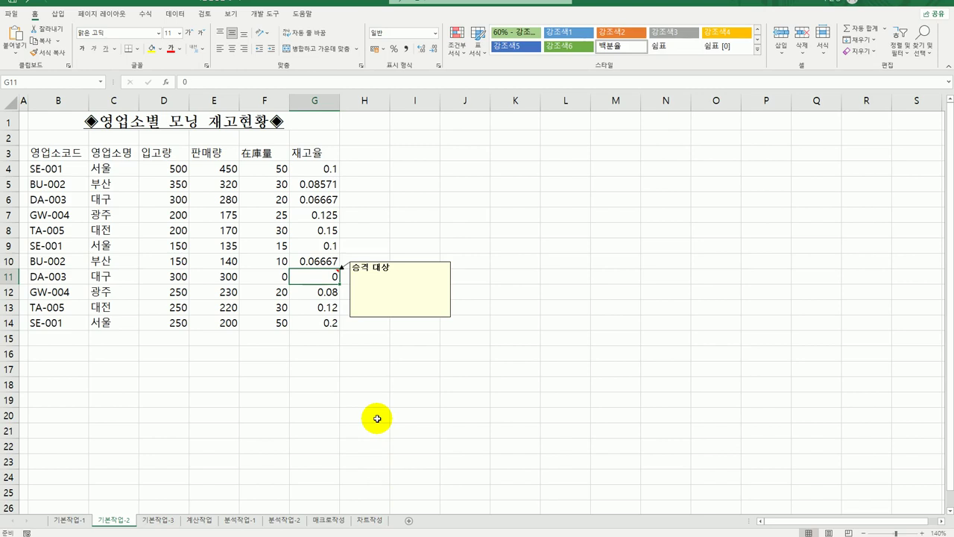
- Format the memo on G11 so its box uses automatic sizing (자동 크기) to fit the text
left_click(389, 262)
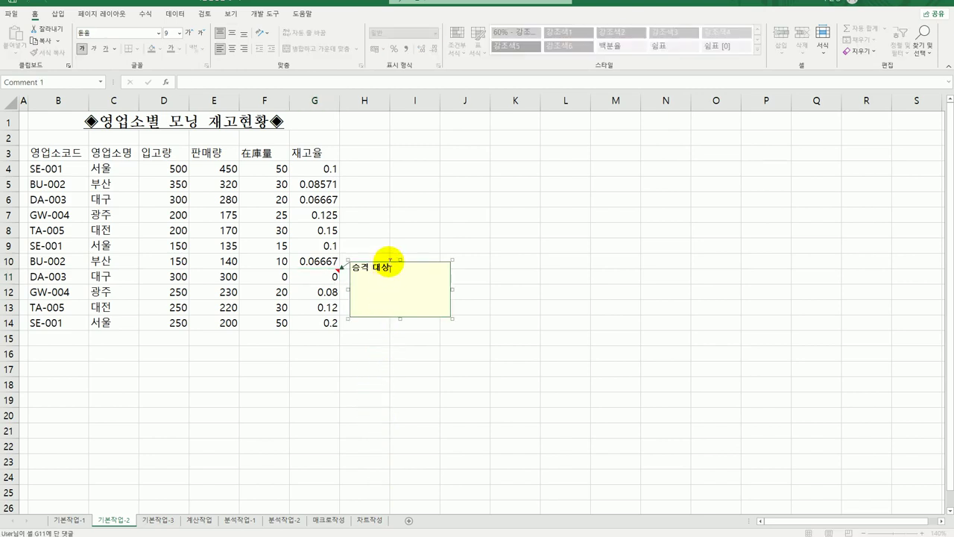
left_click(388, 262)
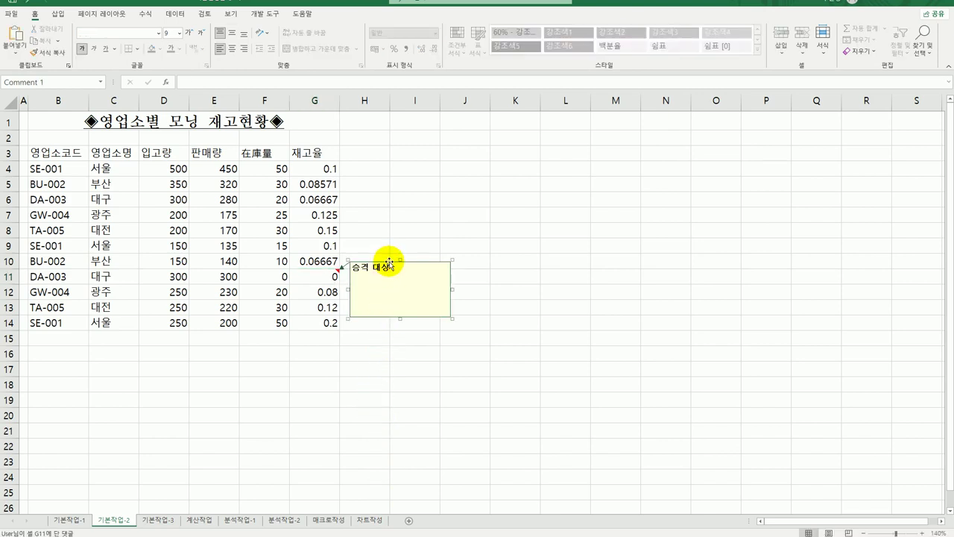
right_click(388, 262)
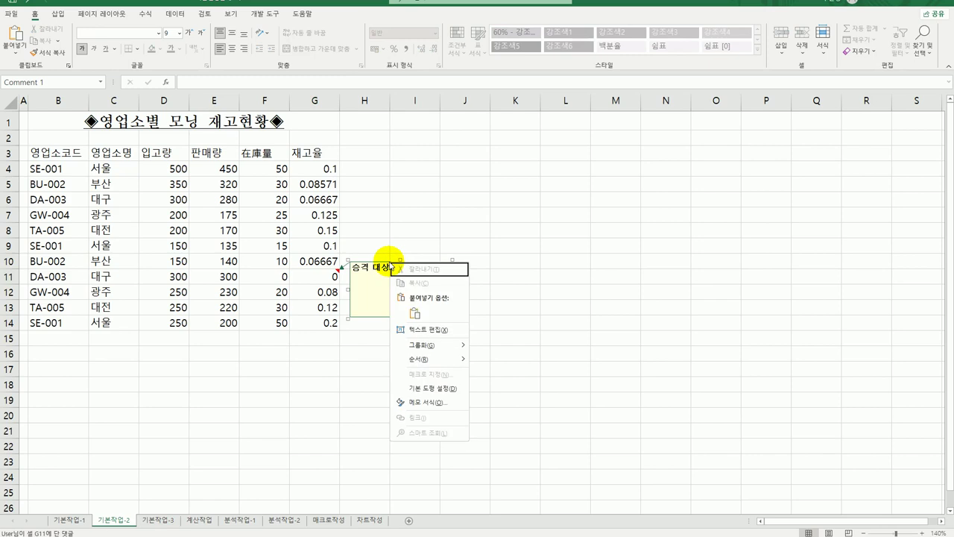
left_click(432, 402)
left_click_drag(340, 158, 646, 137)
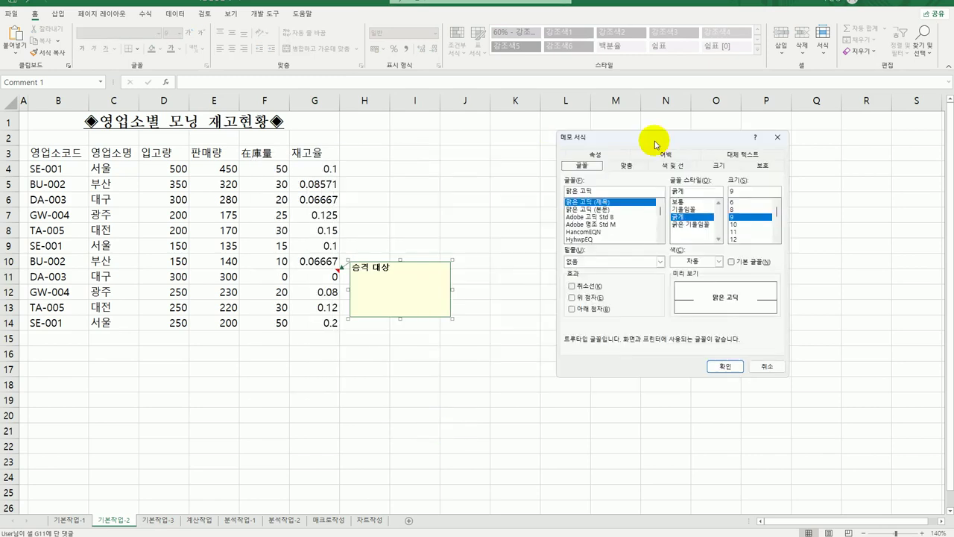
left_click(622, 169)
left_click(588, 225)
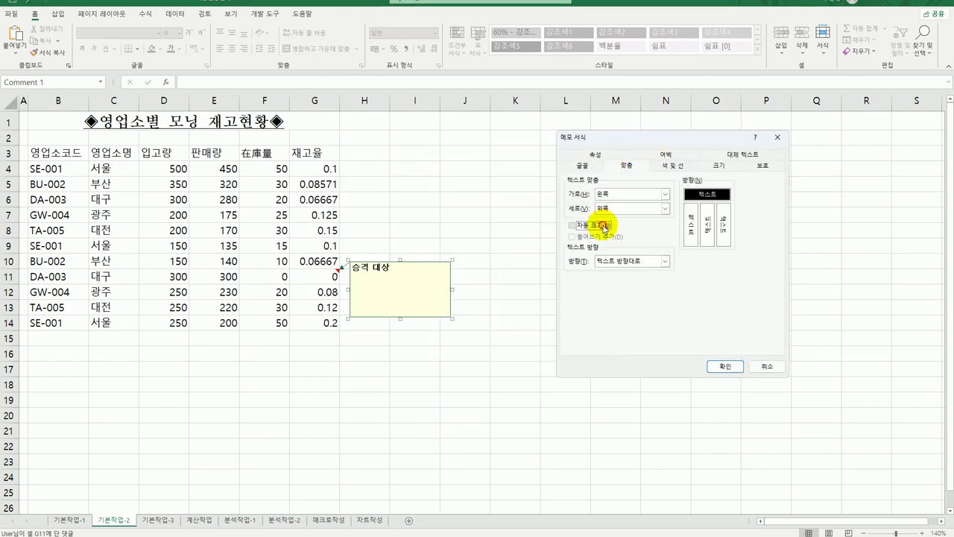
left_click(722, 366)
left_click(531, 427)
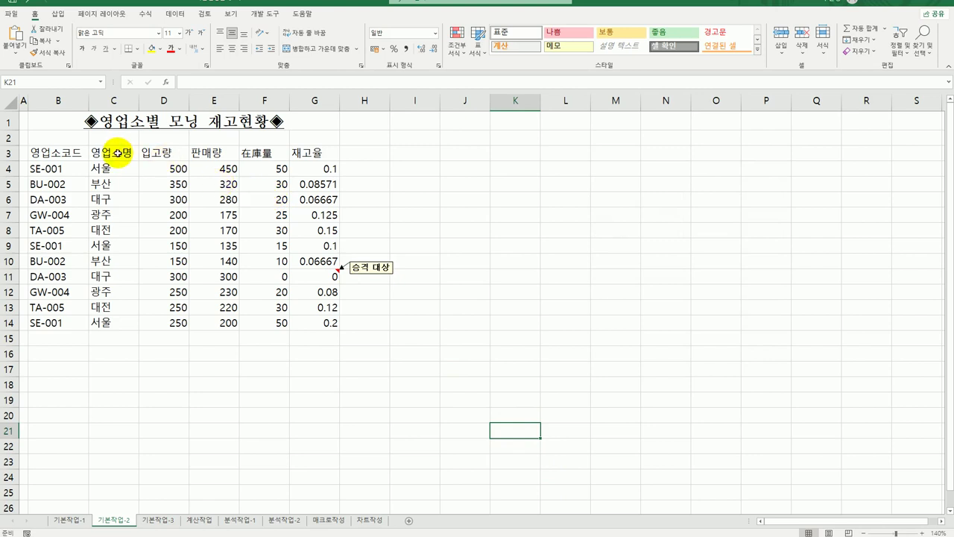
- Apply all borders (모든 테두리) and a thick outside border (굵은 바깥쪽 테두리) to the range B3:G14
left_click_drag(60, 152, 300, 322)
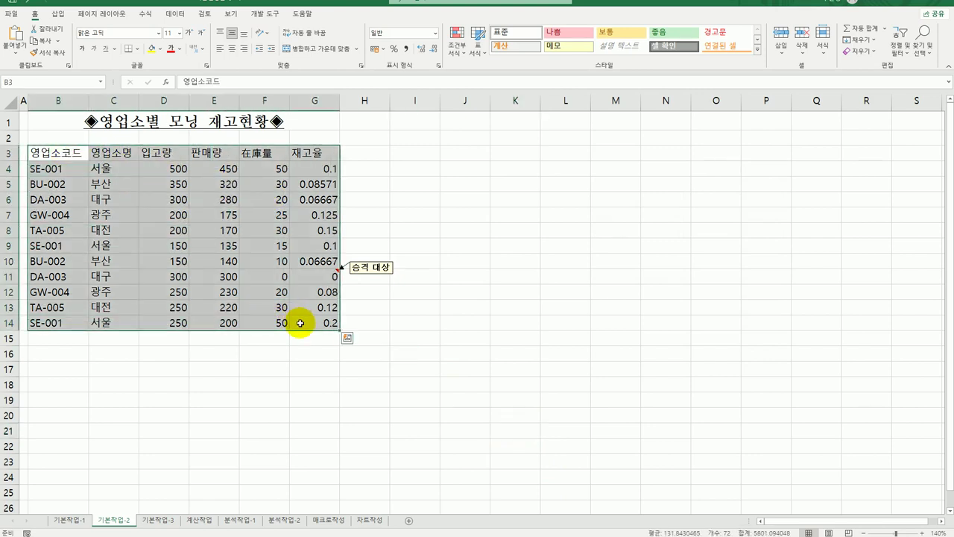
left_click(136, 48)
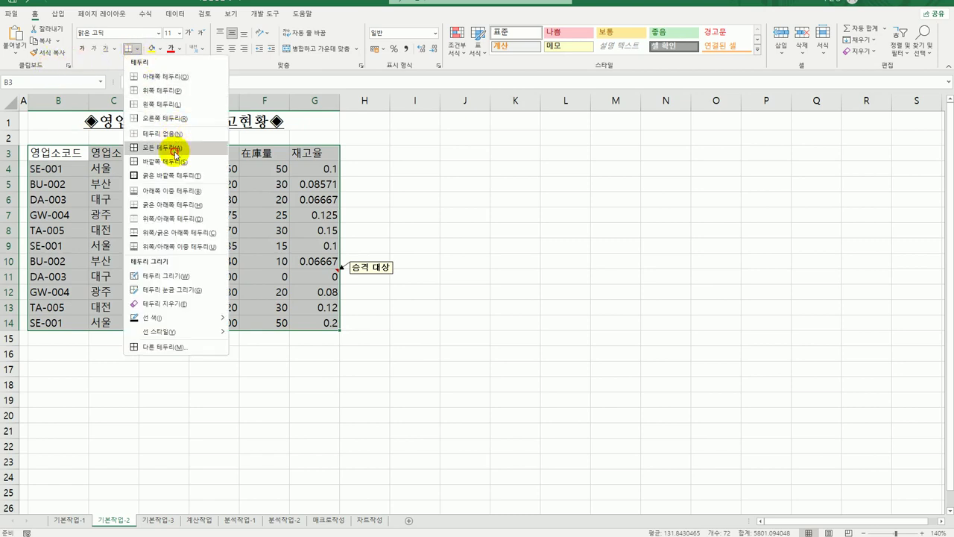
left_click(175, 152)
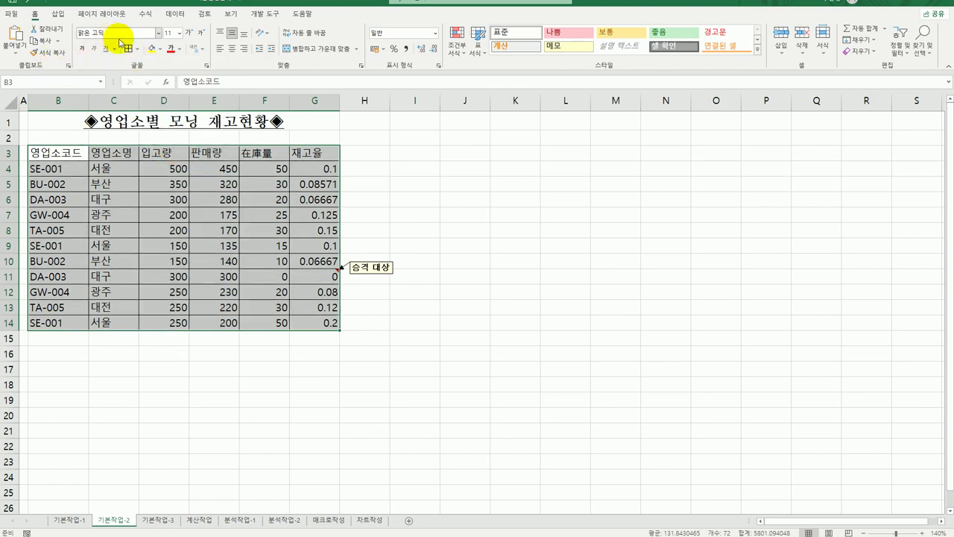
left_click(137, 49)
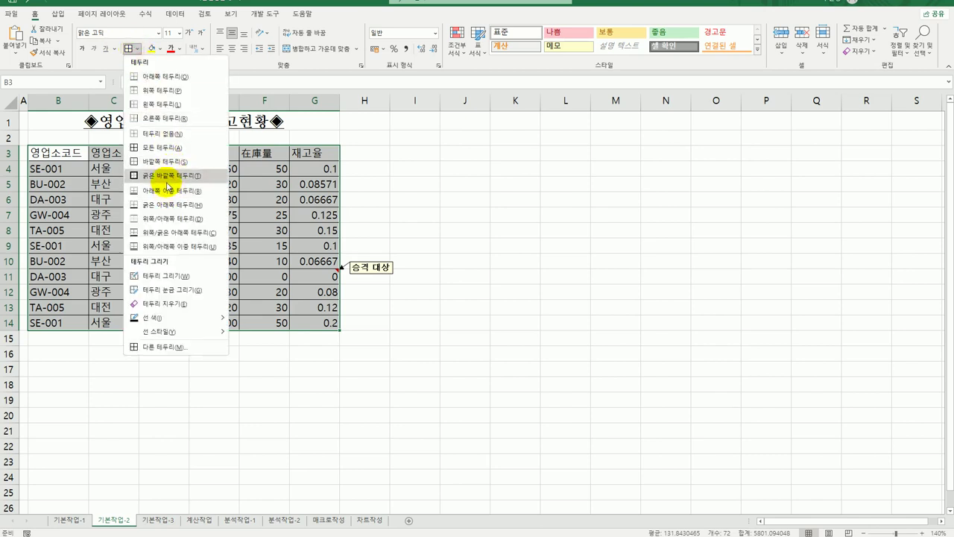
left_click(166, 177)
left_click(452, 370)
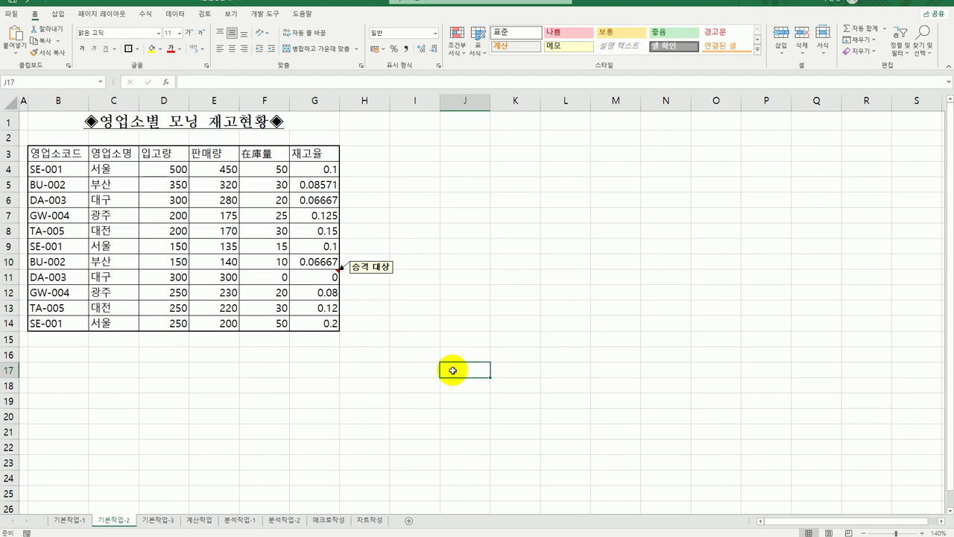
- On the 기본작업-3 sheet, select cell A3 and import the text file 고객분류 from the 기출변형문제 folder
left_click(168, 524)
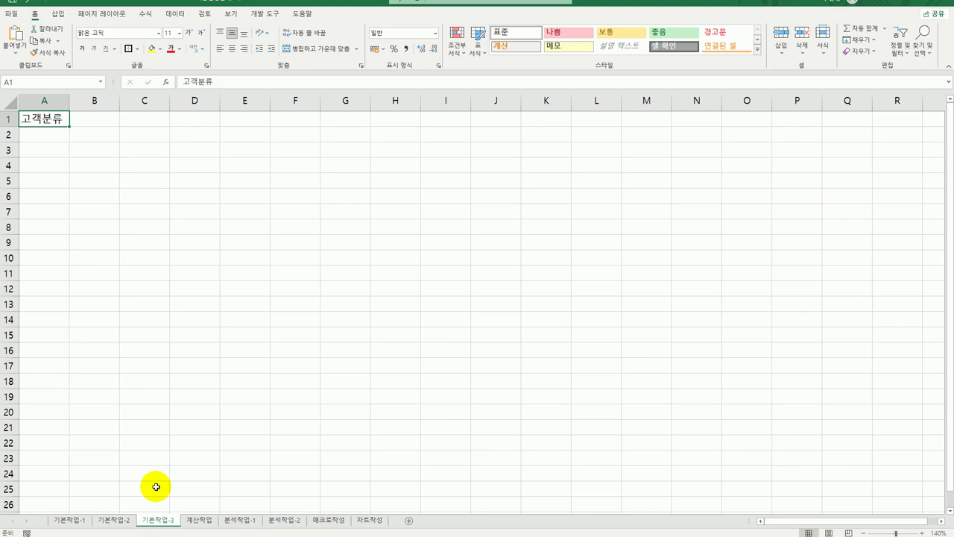
left_click(50, 153)
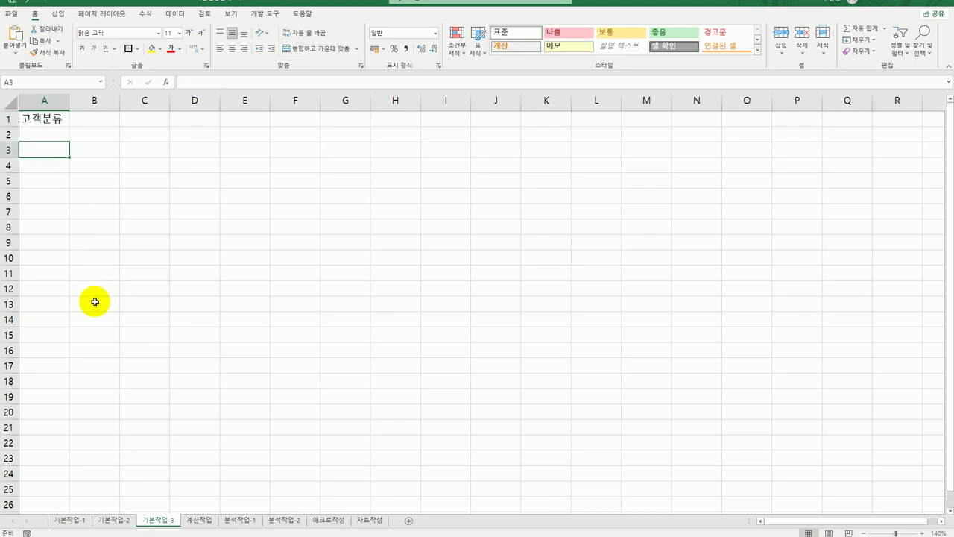
left_click(175, 15)
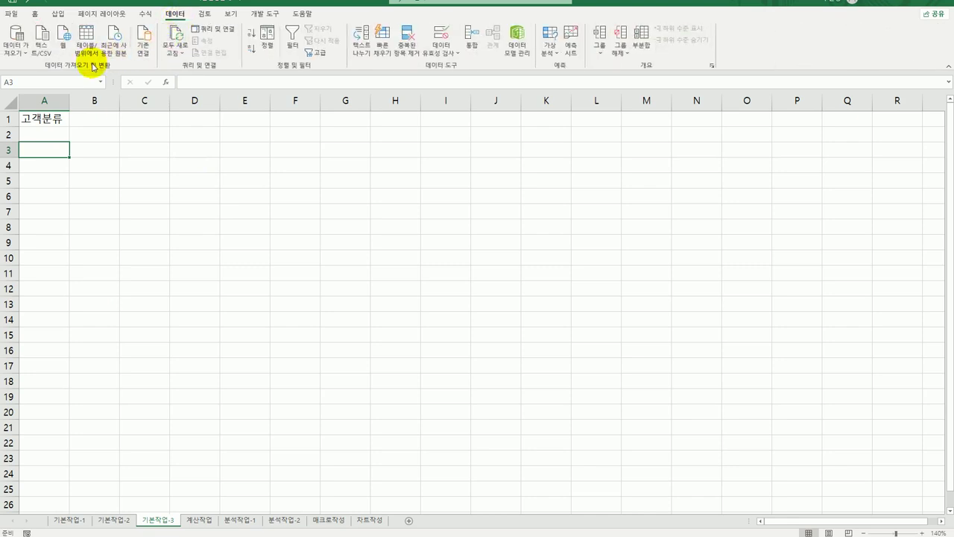
left_click(39, 54)
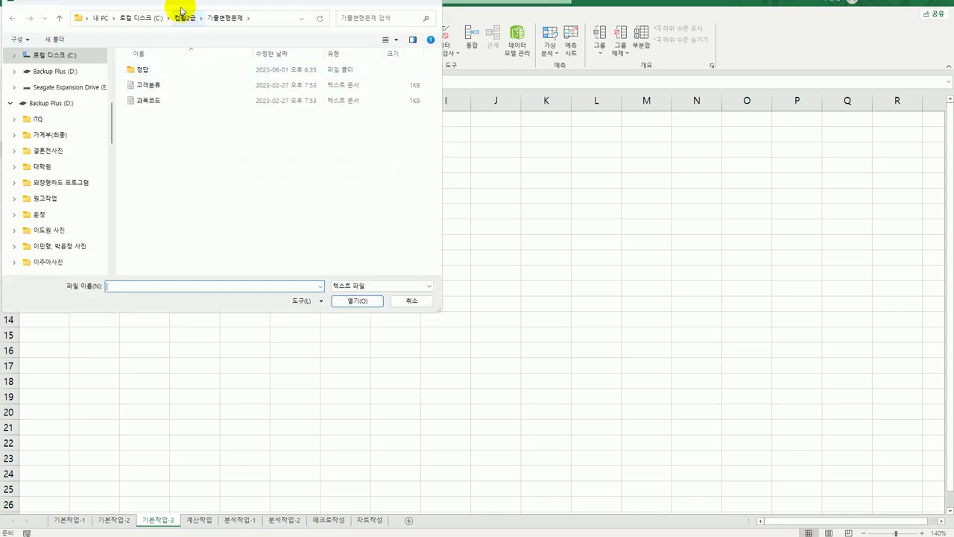
left_click_drag(179, 7, 295, 147)
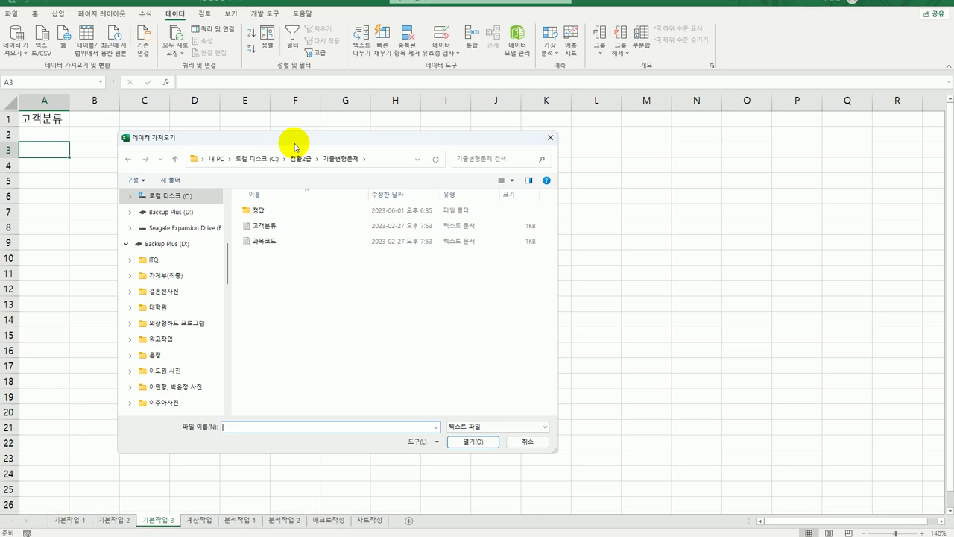
left_click(300, 225)
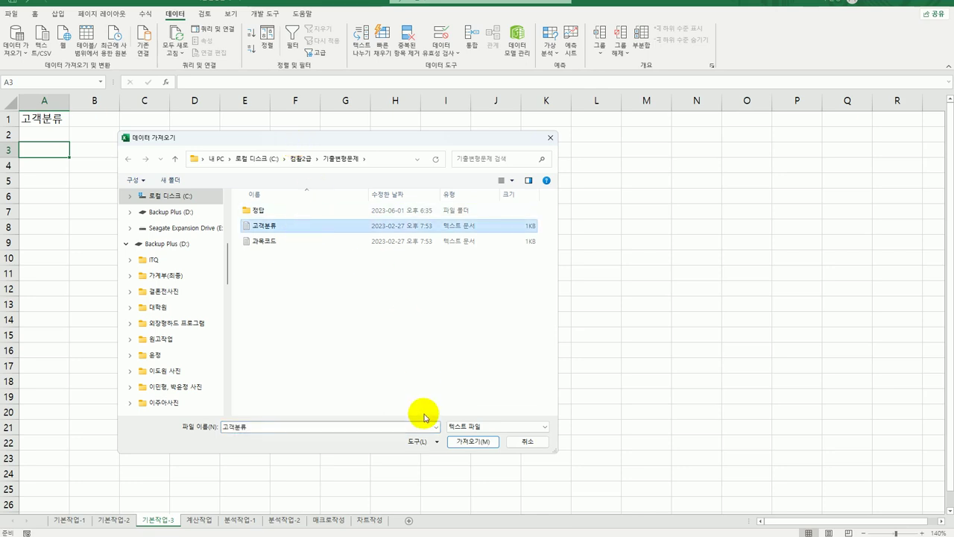
left_click(474, 441)
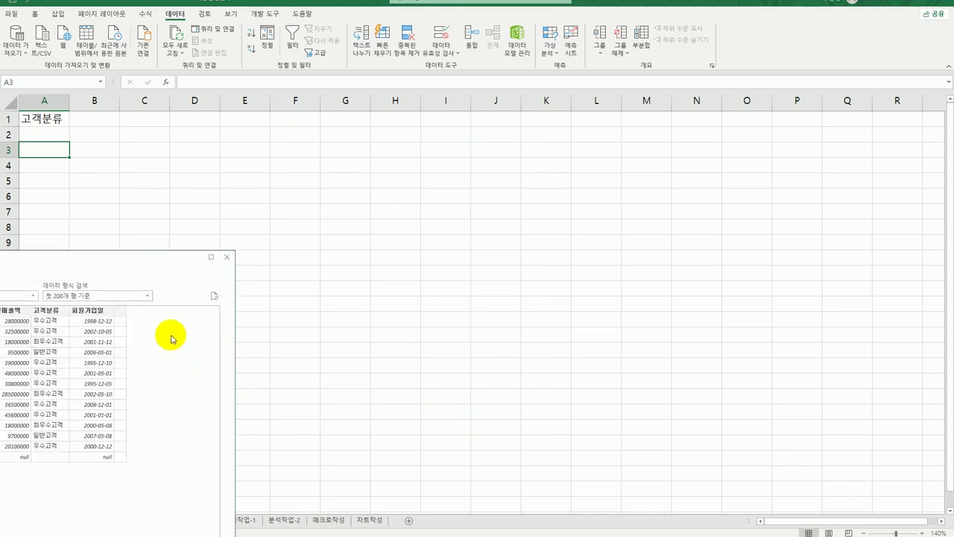
- Load the 고객분류.txt data as a table into the existing worksheet at cell A3
left_click_drag(112, 266, 438, 153)
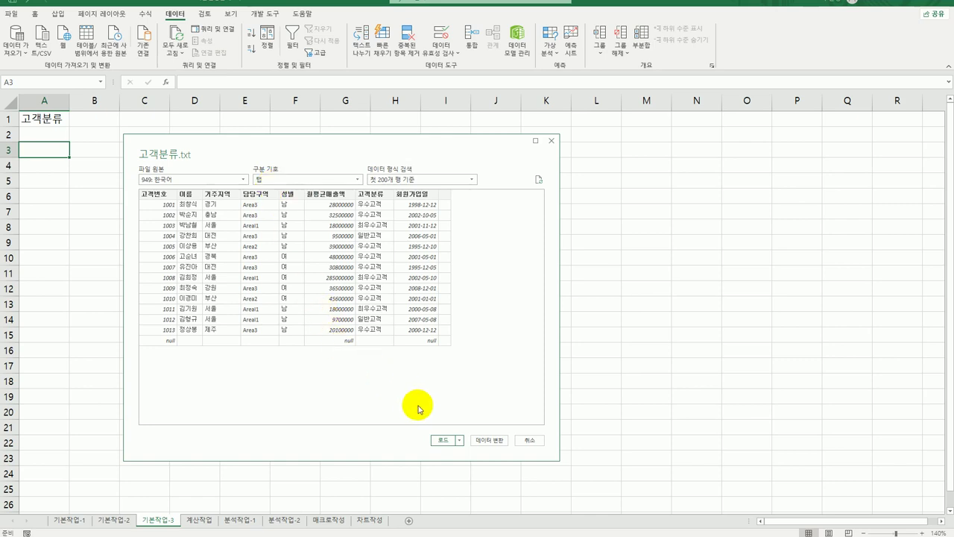
left_click(463, 445)
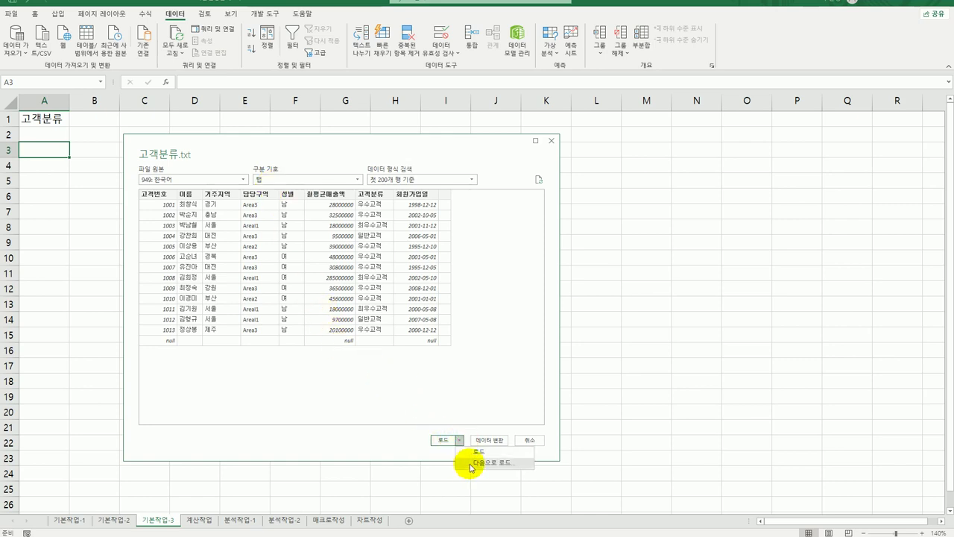
left_click(471, 463)
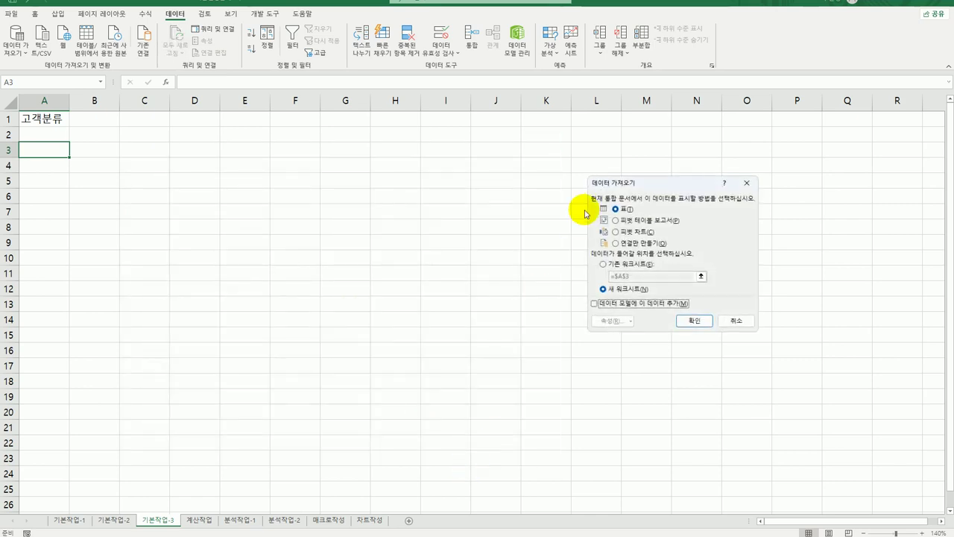
left_click_drag(636, 184, 261, 185)
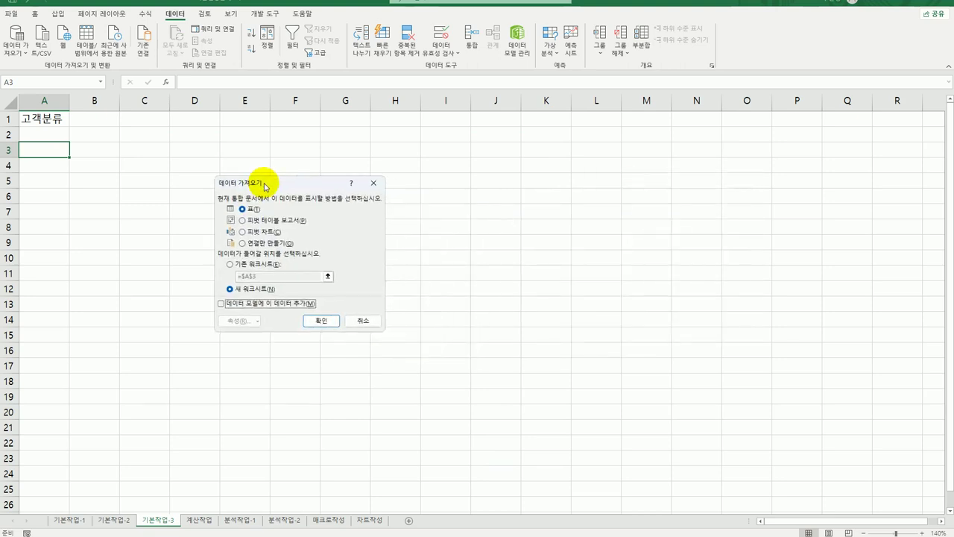
left_click(228, 267)
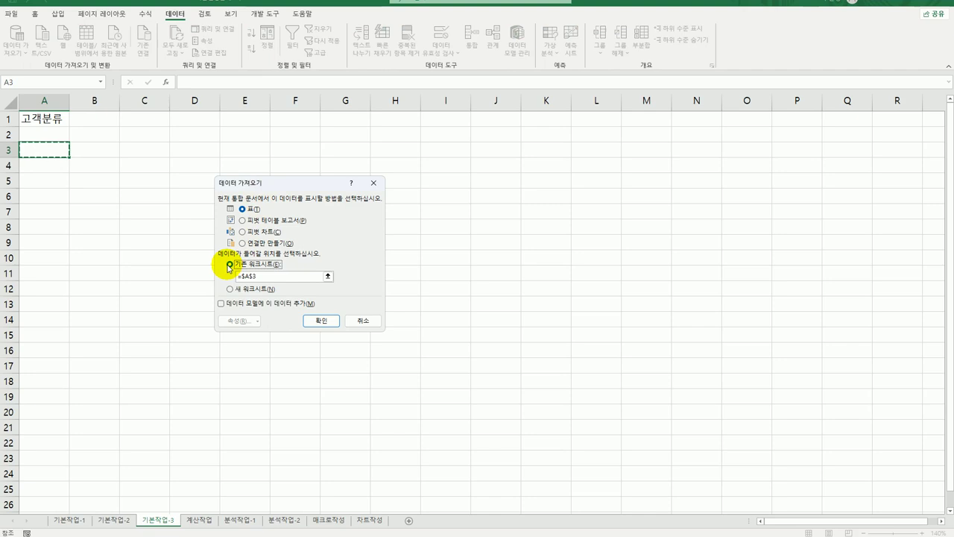
left_click(313, 322)
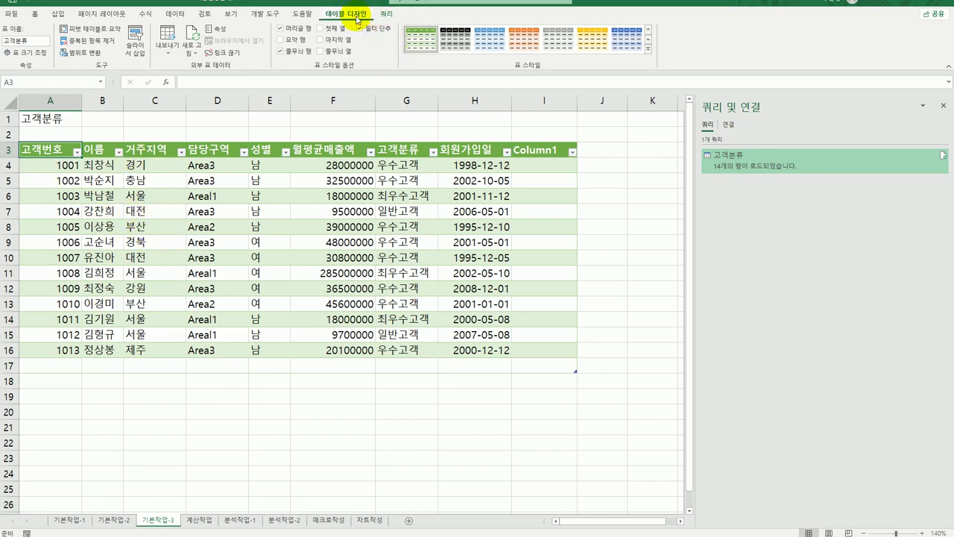
- Apply the plain first style of the 밝게 group to the imported table and convert it to a normal range
left_click(648, 49)
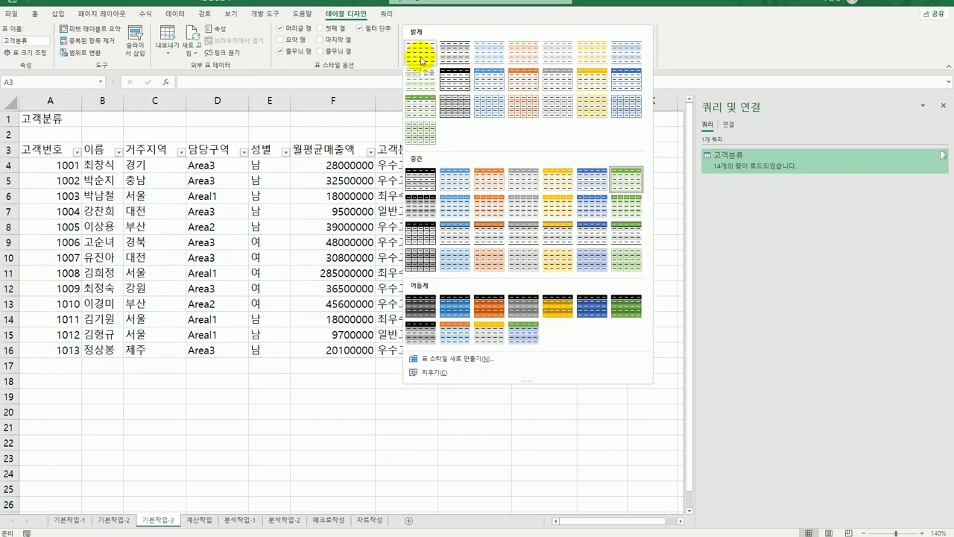
left_click(421, 60)
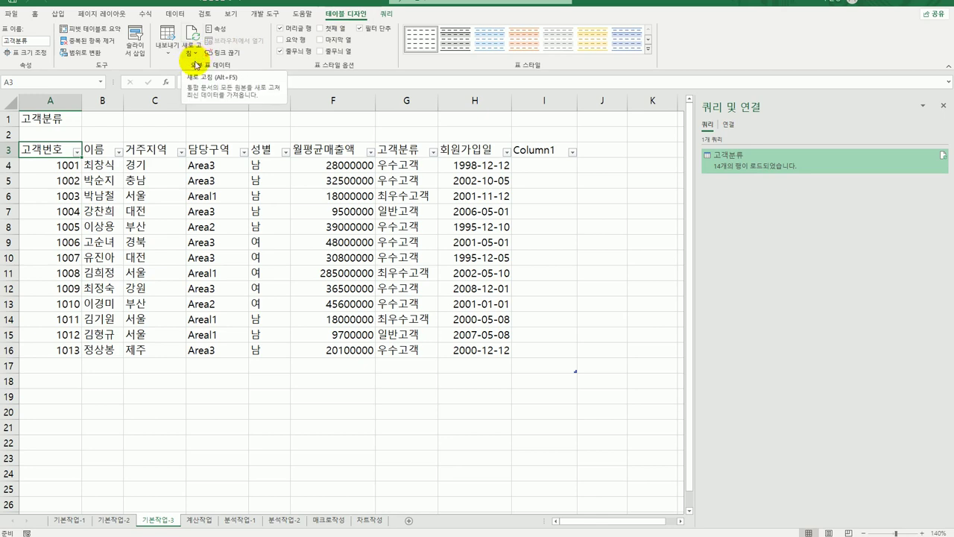
left_click(80, 52)
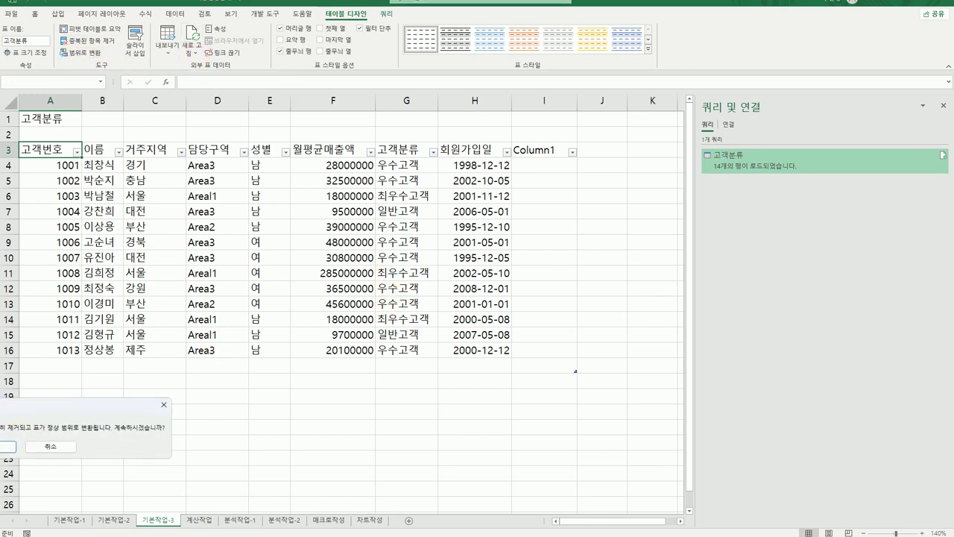
left_click_drag(8, 404, 157, 262)
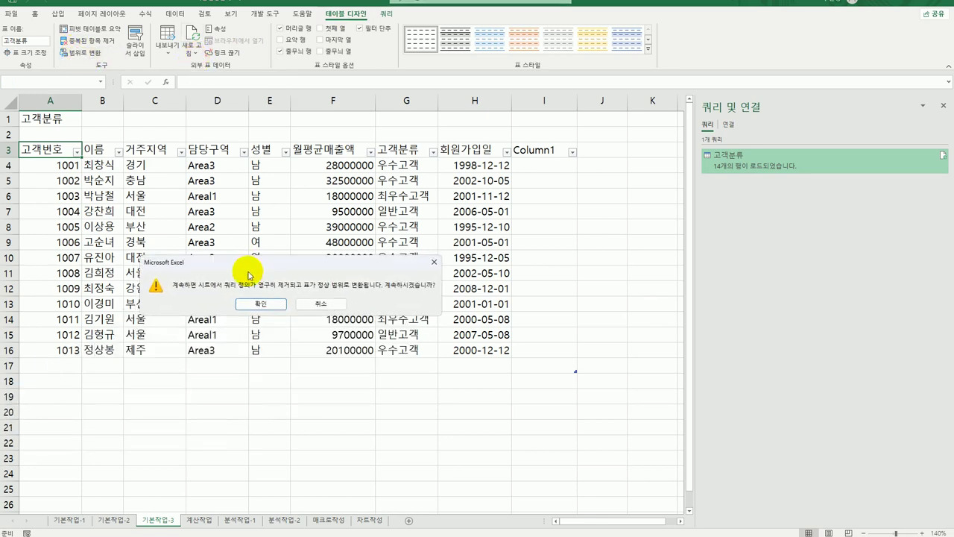
left_click(259, 304)
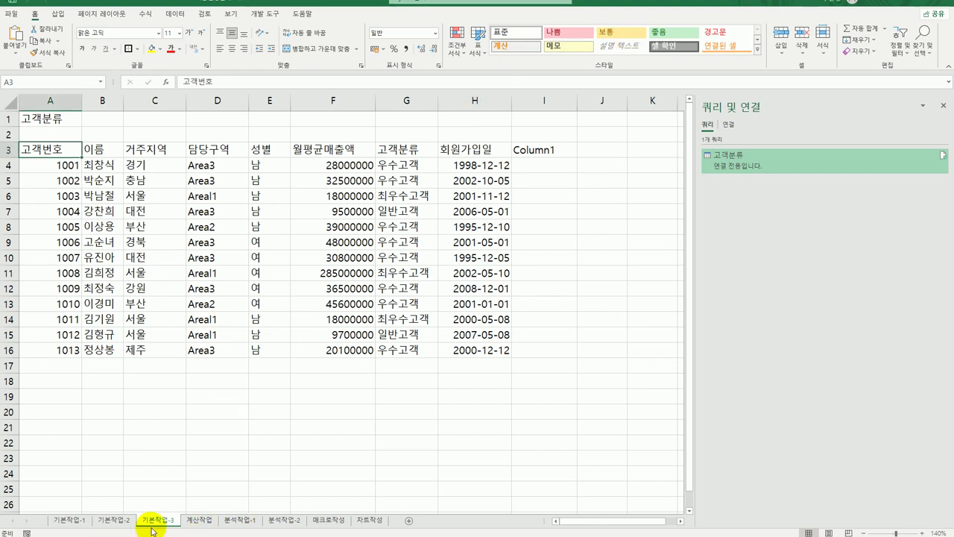
- Switch to the 계산작업 sheet, close the 쿼리 및 연결 pane and auto-fit the width of column G
left_click(199, 520)
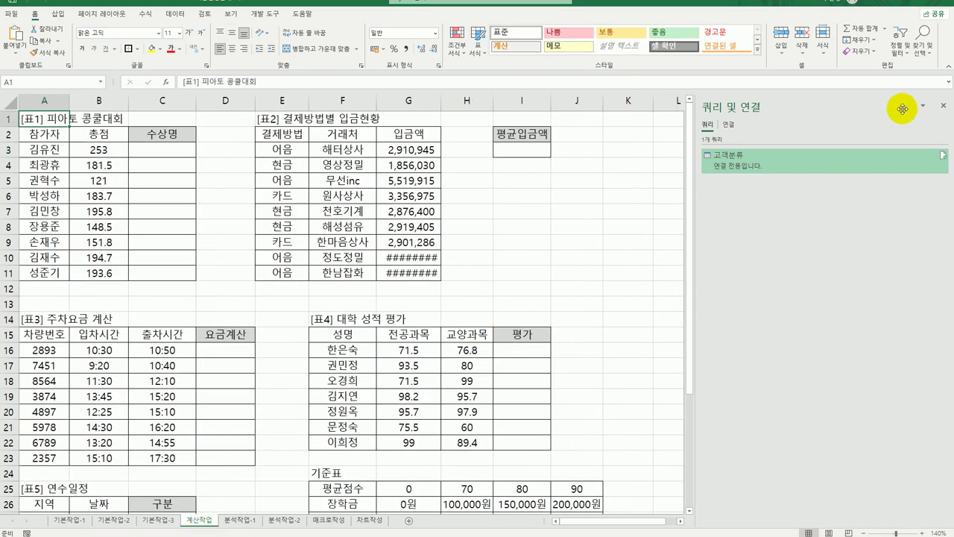
left_click(942, 106)
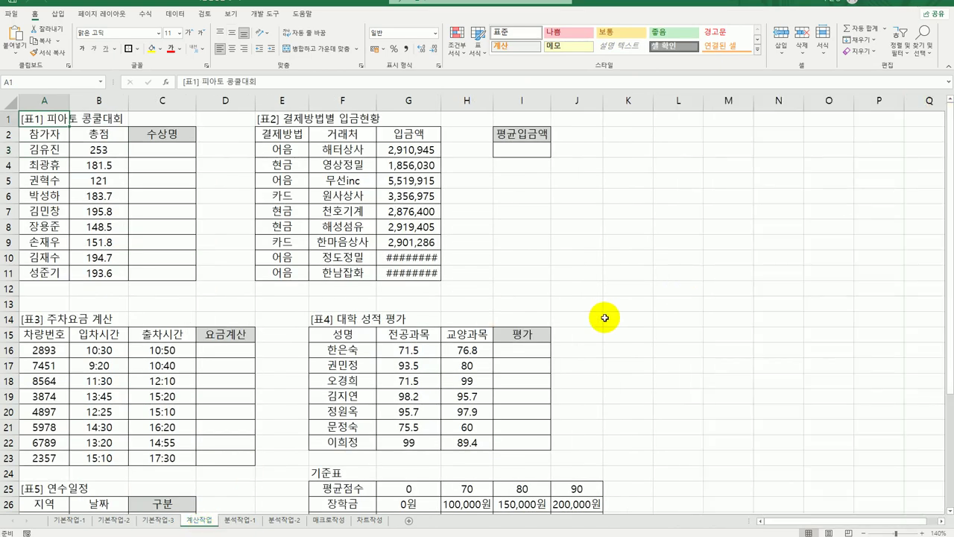
double_click(441, 99)
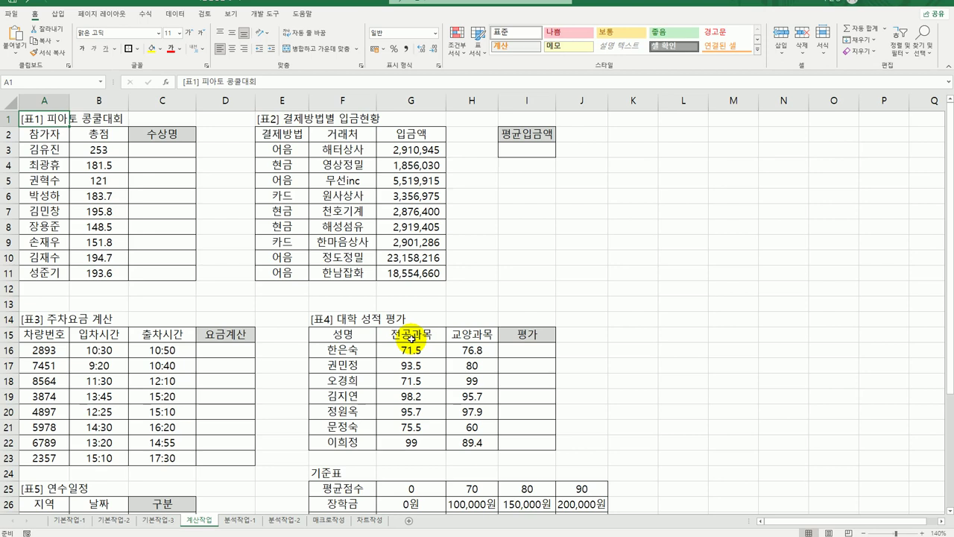
- Start a RANK.EQ formula in cell C3 under 수상명 and open its function arguments
left_click(181, 149)
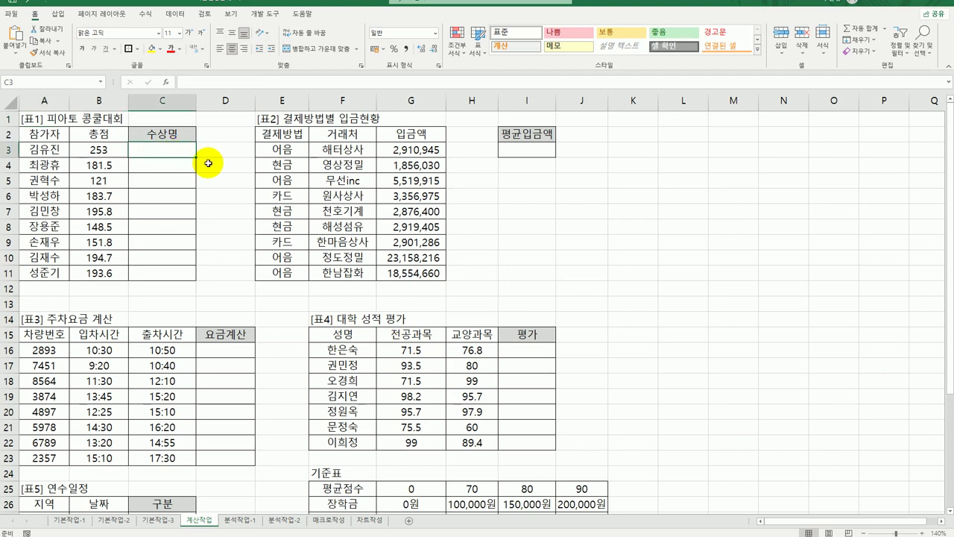
type("=")
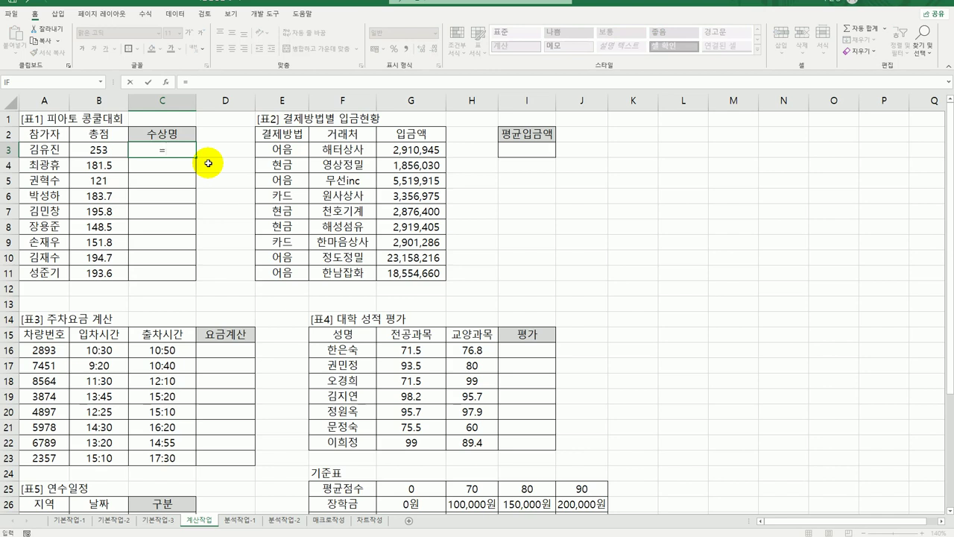
type("r")
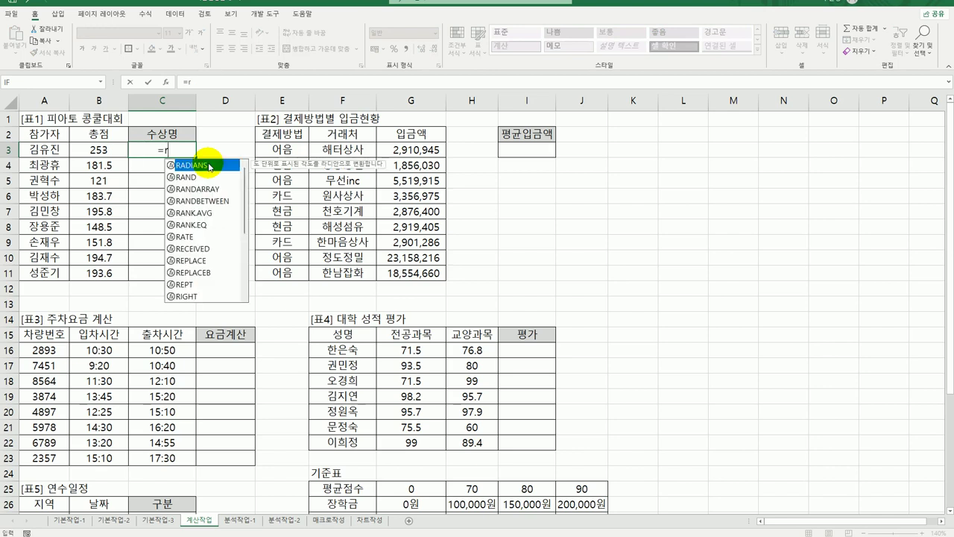
type("ank.")
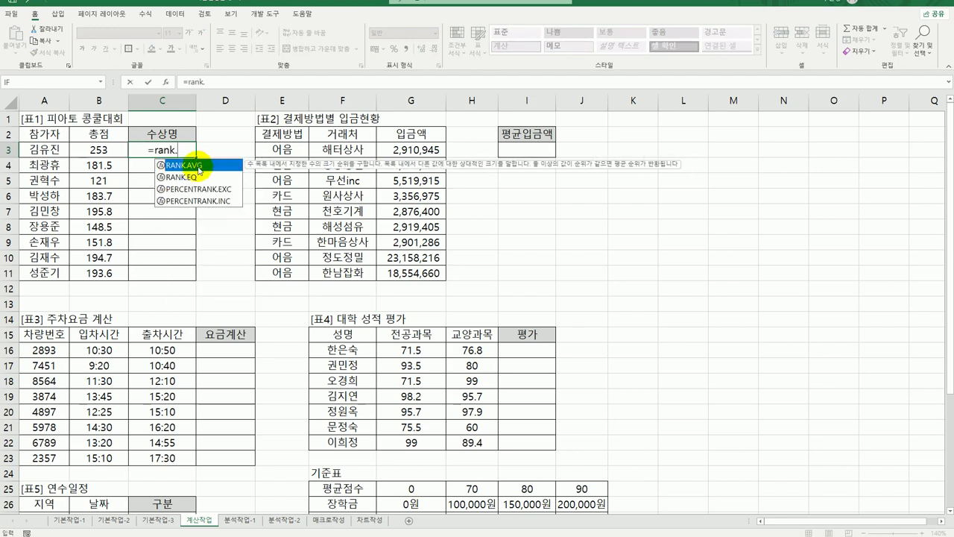
double_click(183, 177)
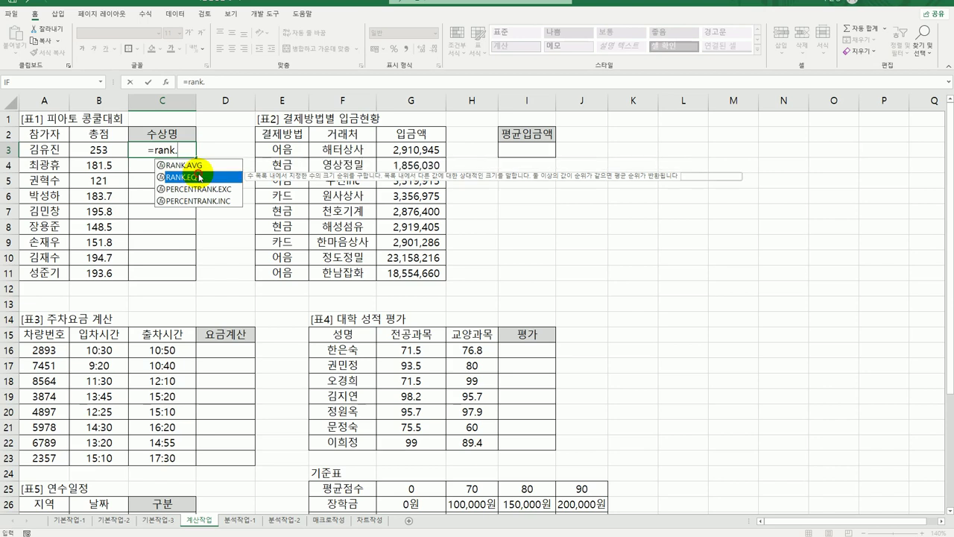
left_click(167, 82)
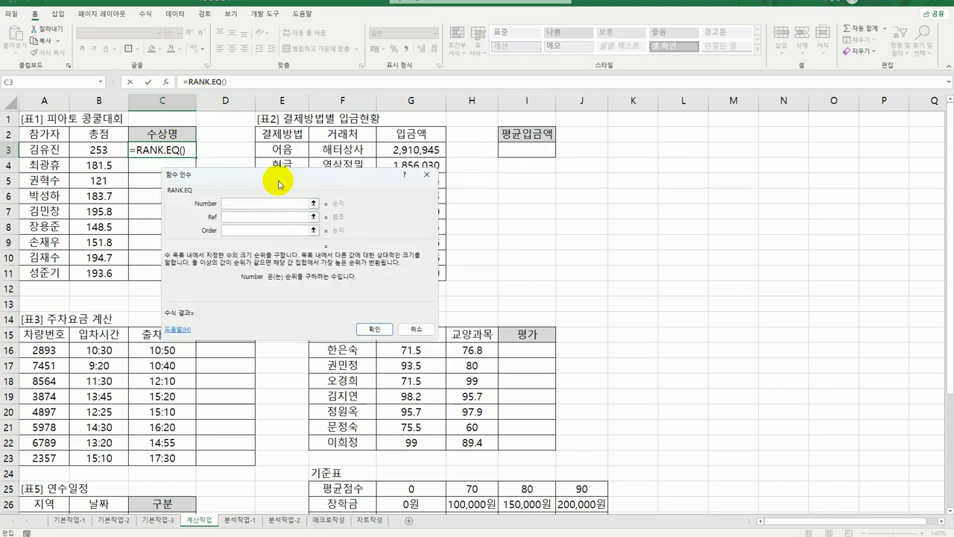
left_click_drag(279, 184, 354, 170)
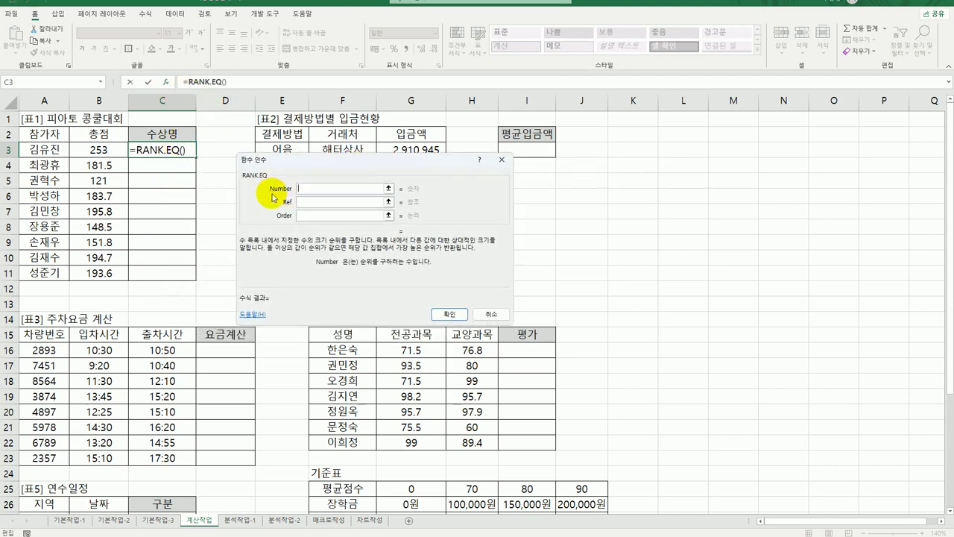
- Rank B3 within the absolute range $B$3:$B$11 using order 0, and fill the formula down to C11
left_click(111, 149)
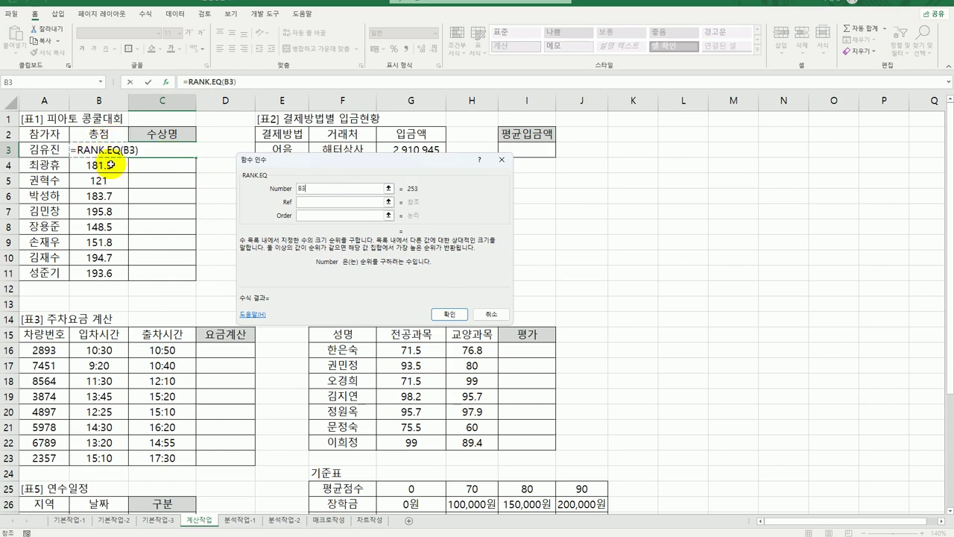
left_click(325, 201)
left_click_drag(102, 151, 119, 280)
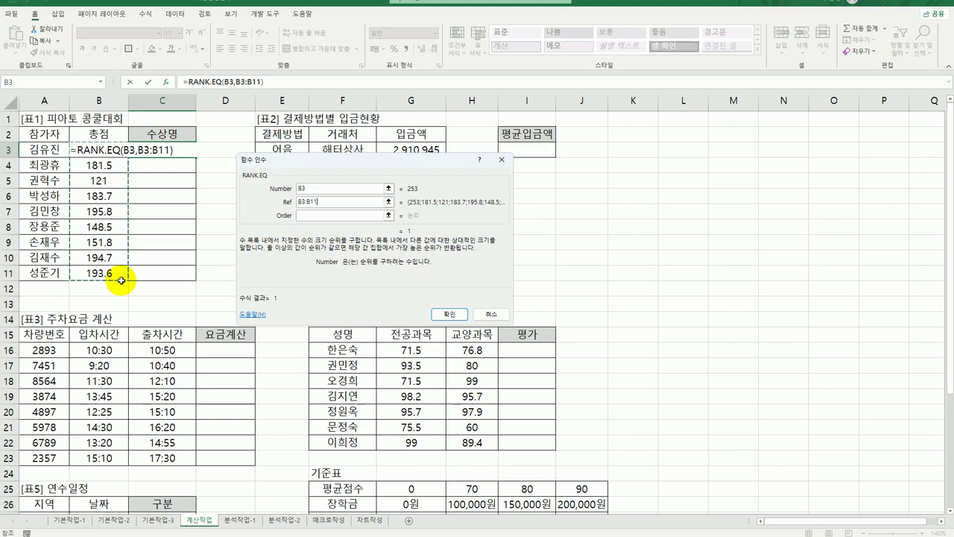
key("F4")
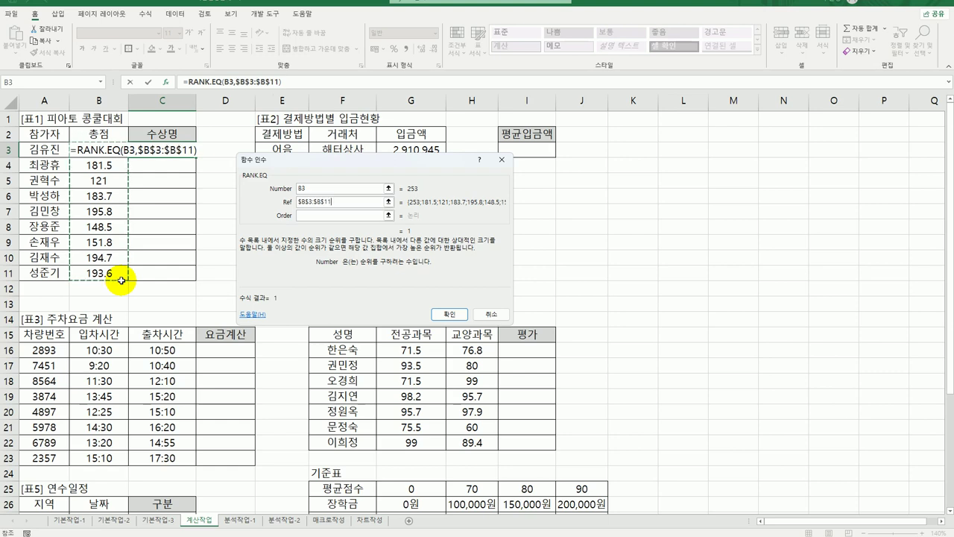
left_click(328, 213)
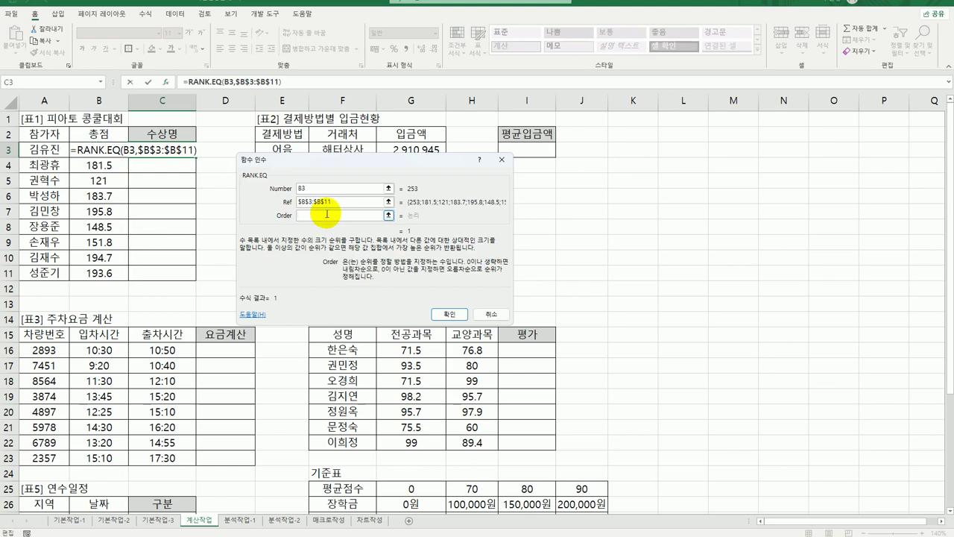
type("0")
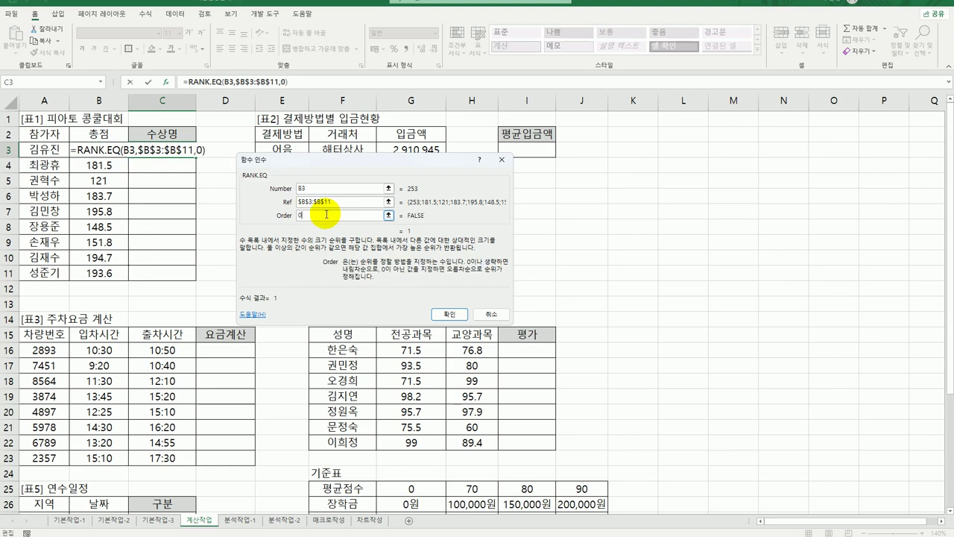
left_click(447, 313)
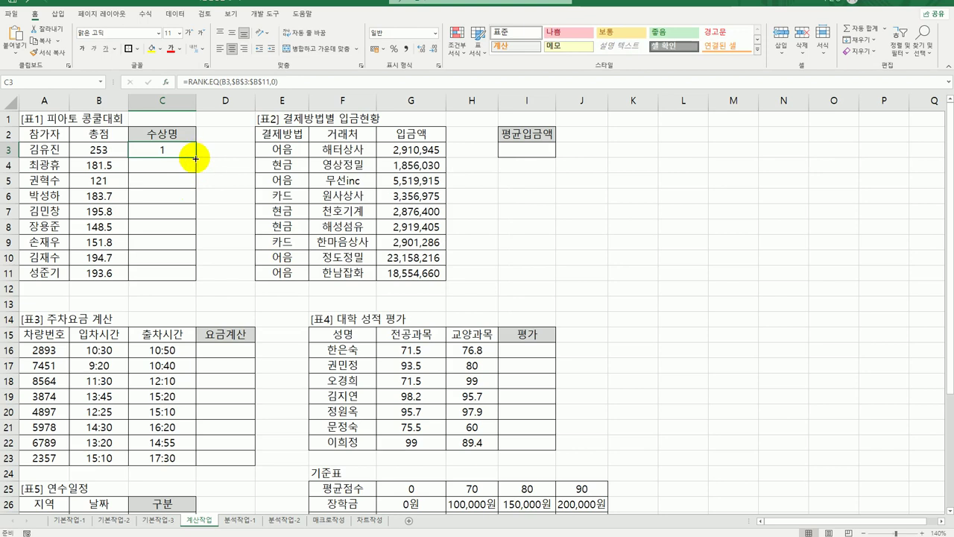
left_click_drag(194, 158, 188, 274)
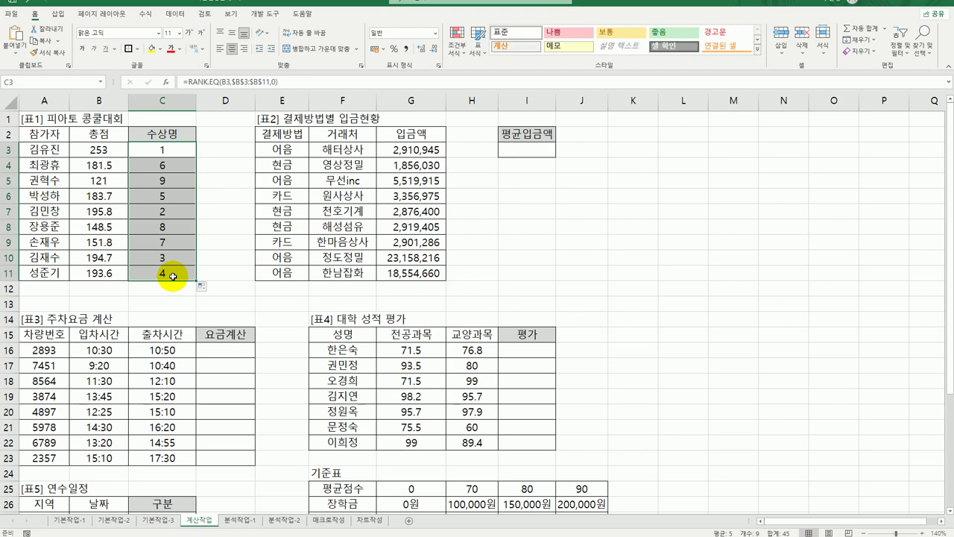
- Wrap the RANK.EQ formula in C3 in an IF that returns "대상" when the rank equals 1
double_click(149, 151)
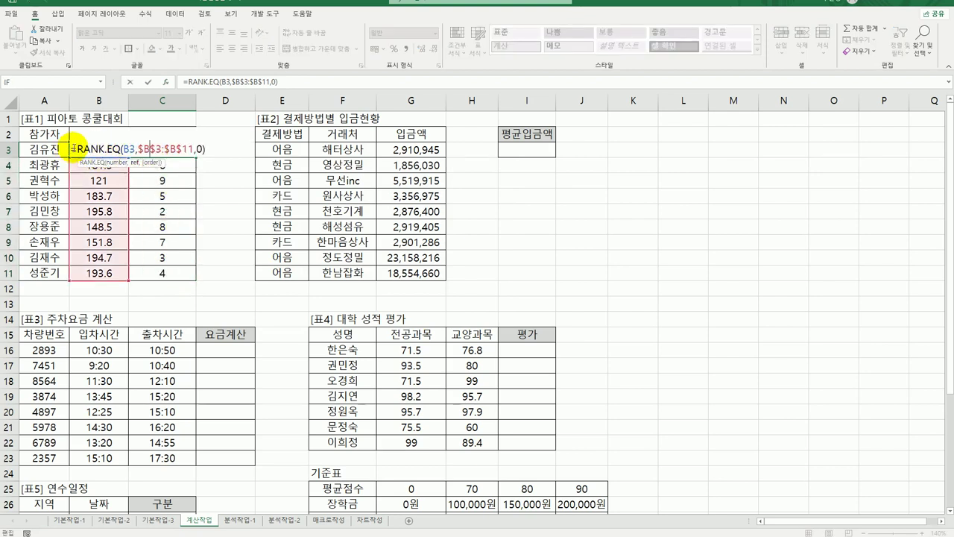
left_click(78, 150)
type("IF(")
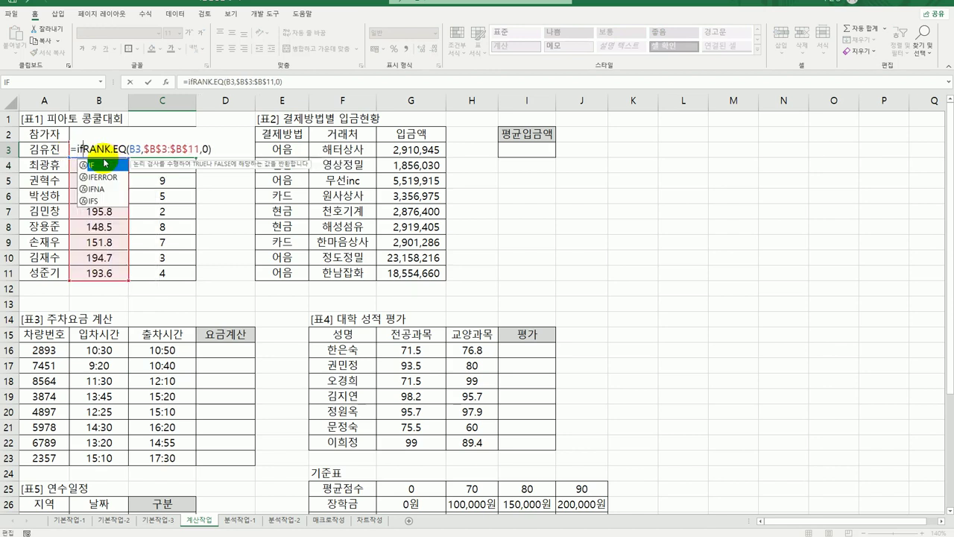
type("=")
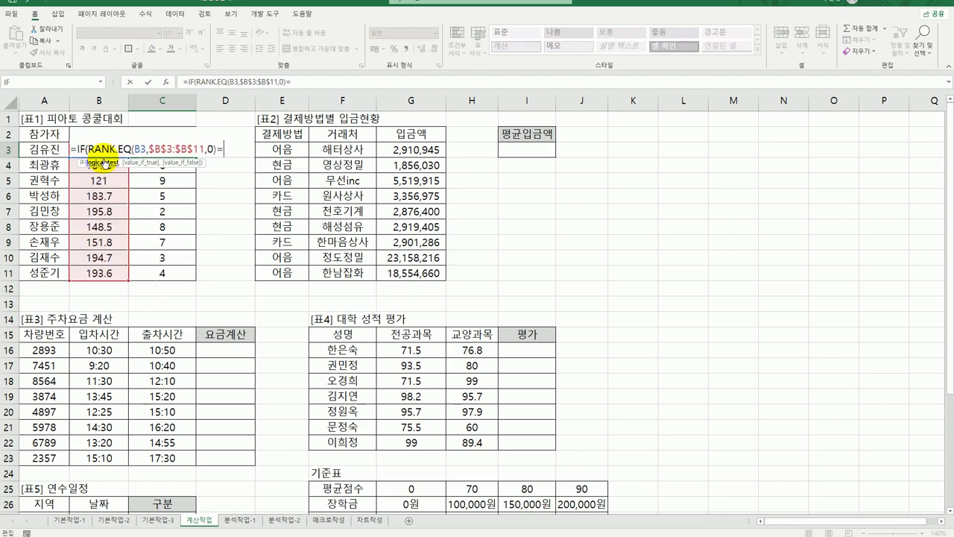
type("1,")
type("\"대상")
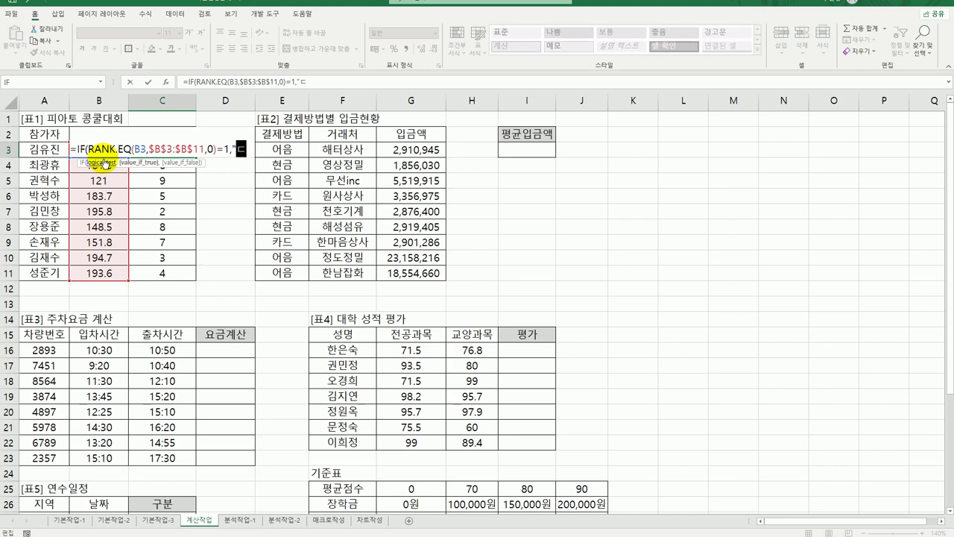
type("\"")
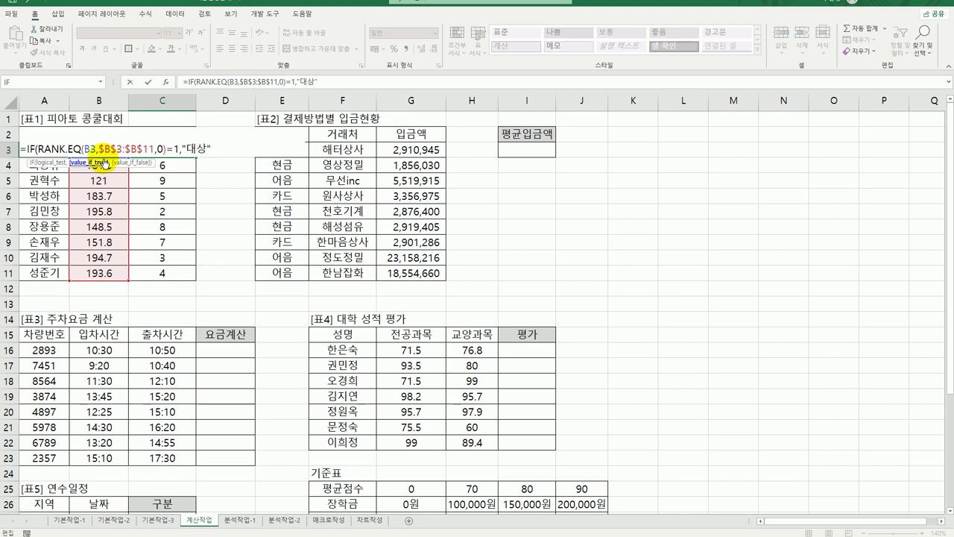
type(",")
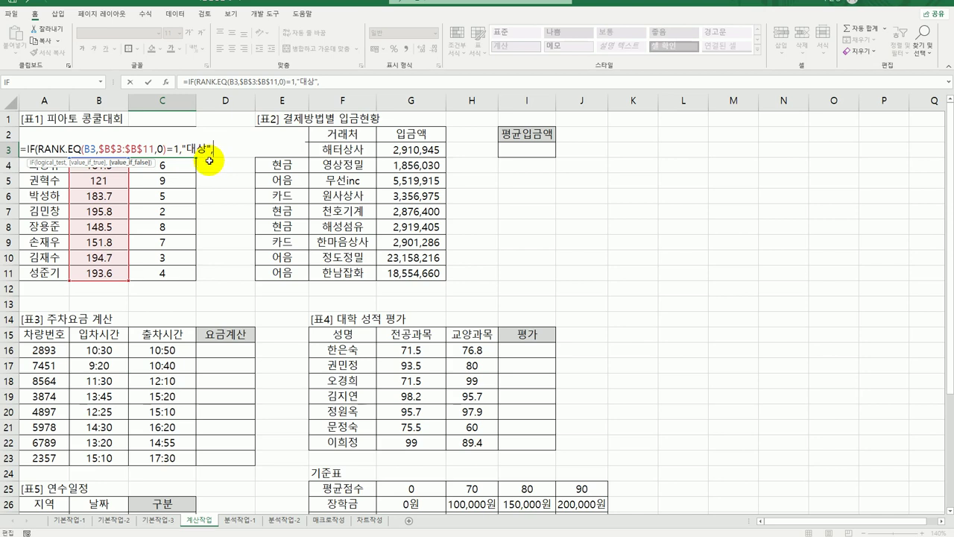
- Nest a copy of the IF expression as the false case in C3, returning "금상" for a rank <=3
left_click_drag(25, 150, 224, 153)
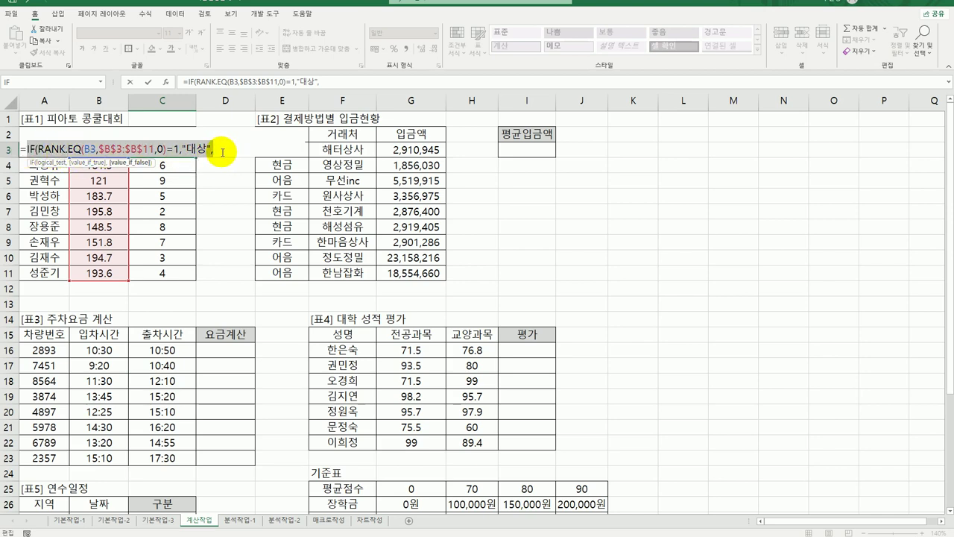
key("ctrl+c")
left_click(222, 152)
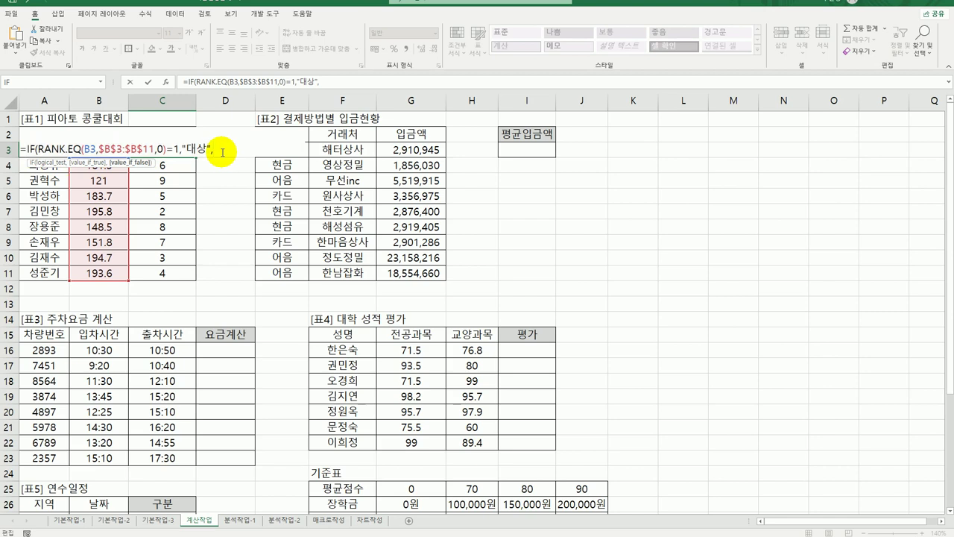
key("ctrl+v")
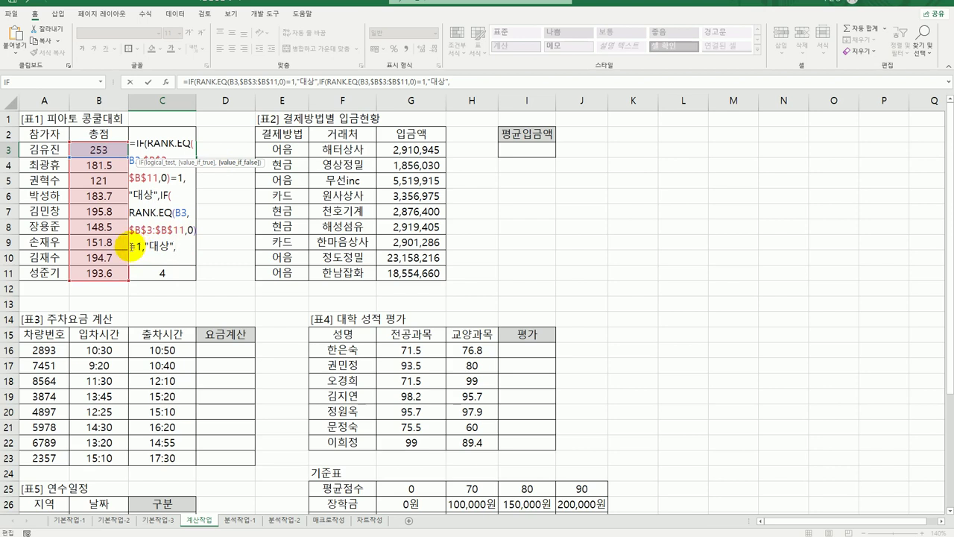
left_click(140, 246)
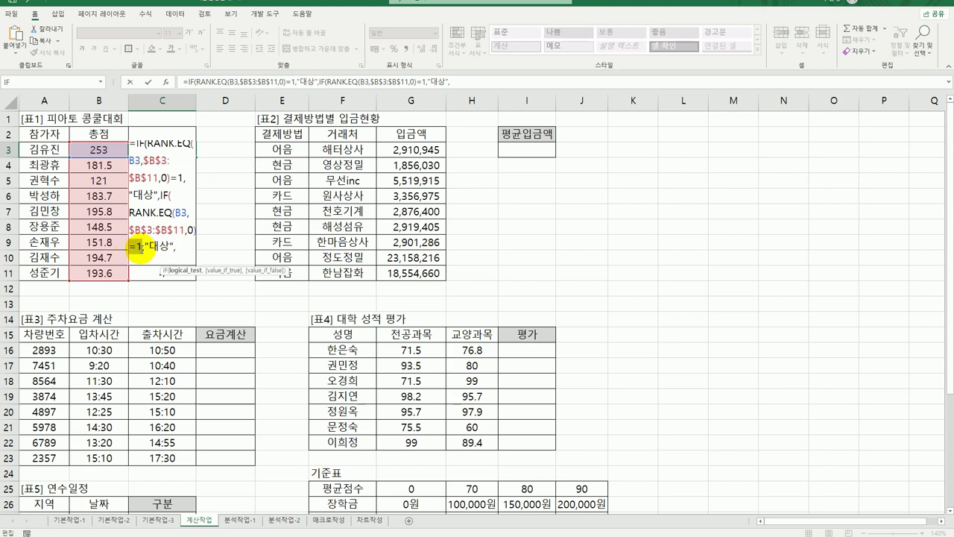
key("BackSpace")
key("BackSpace")
type("<=3")
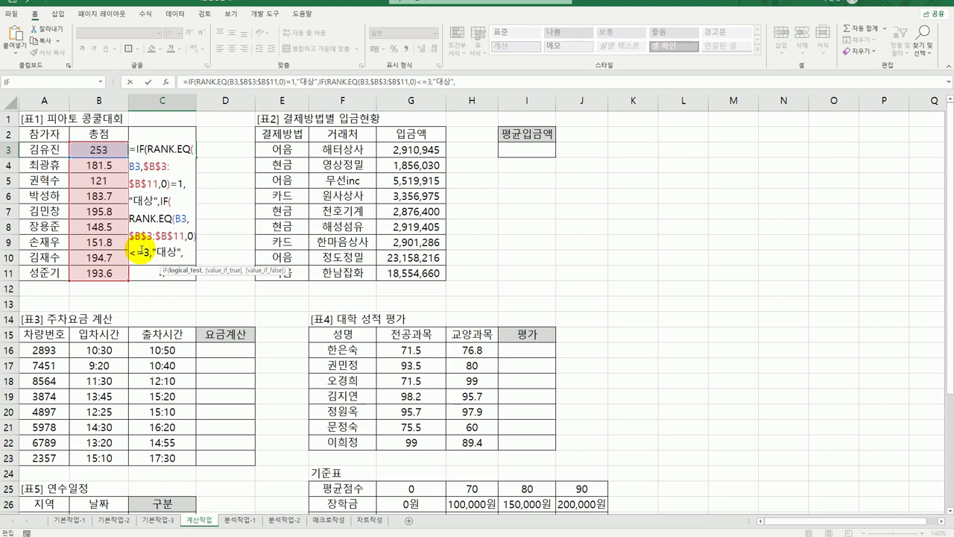
double_click(166, 254)
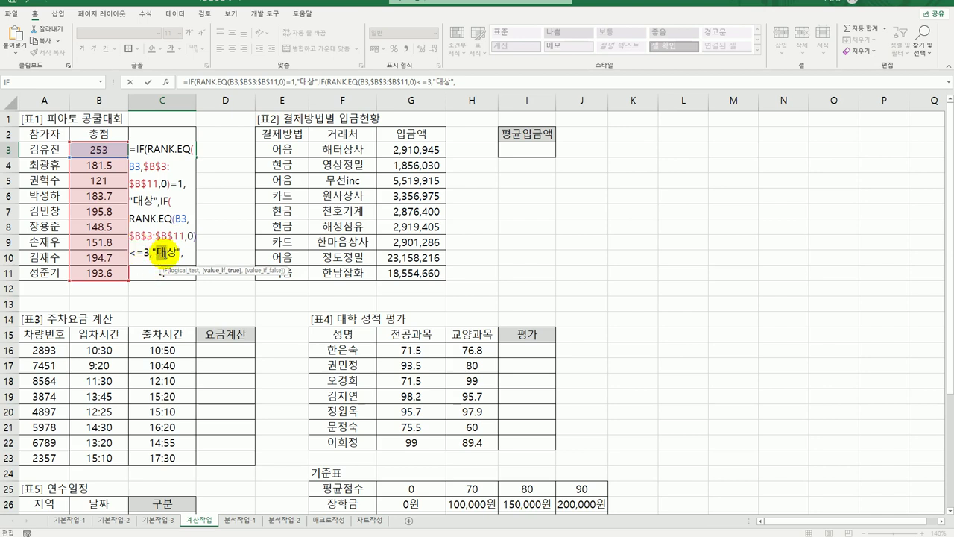
type("그")
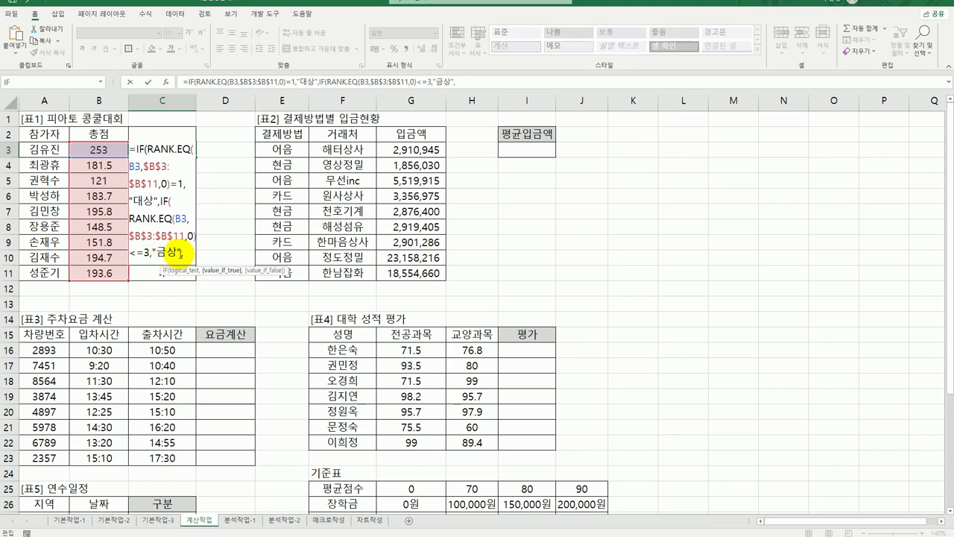
- Nest a third IF in C3 returning "동상" for a rank <=6 and otherwise an empty string "", and commit the formula
left_click(187, 254)
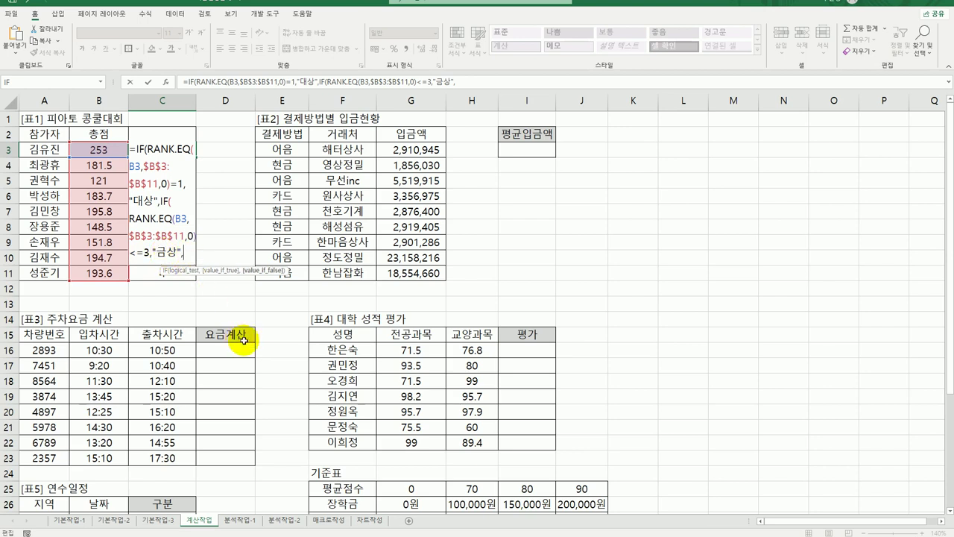
key("ctrl+v")
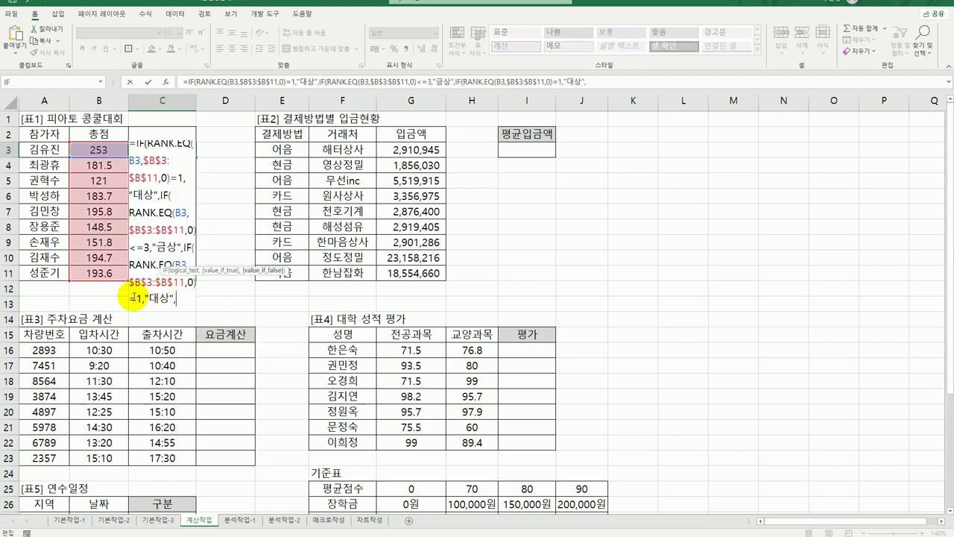
left_click_drag(128, 299, 140, 301)
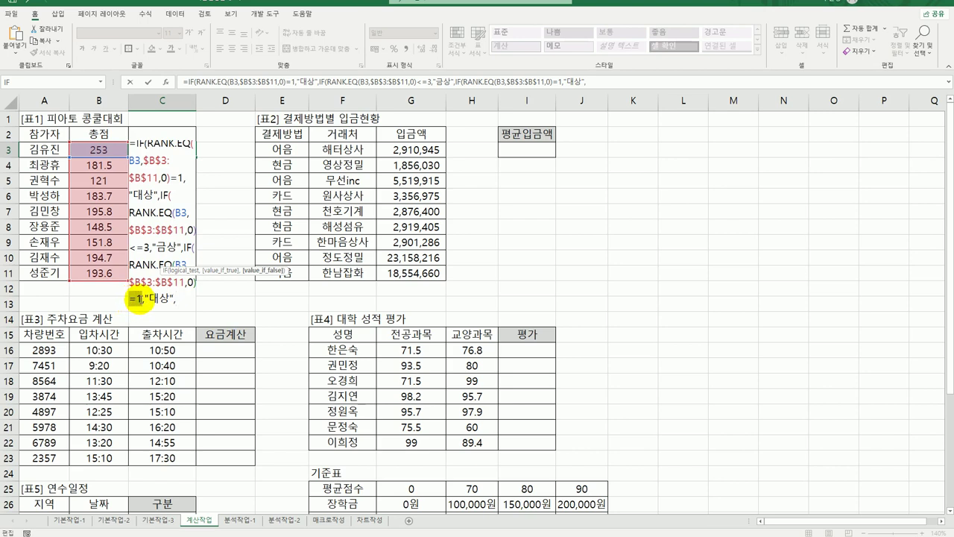
type("<=6")
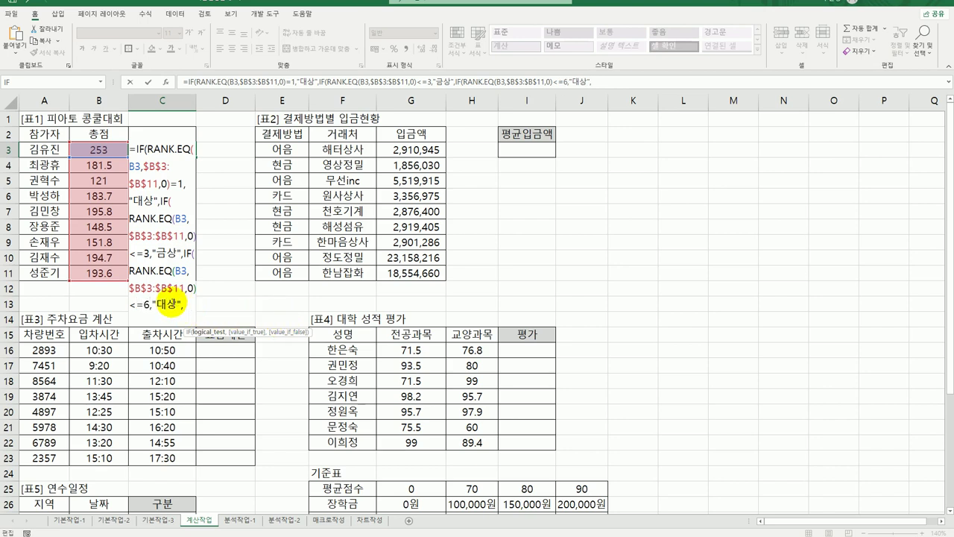
double_click(165, 306)
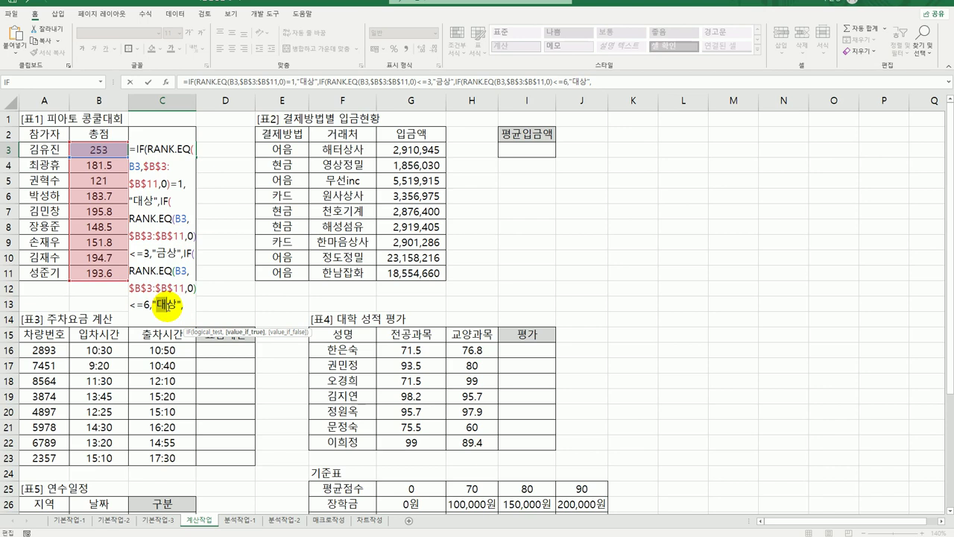
type("동상")
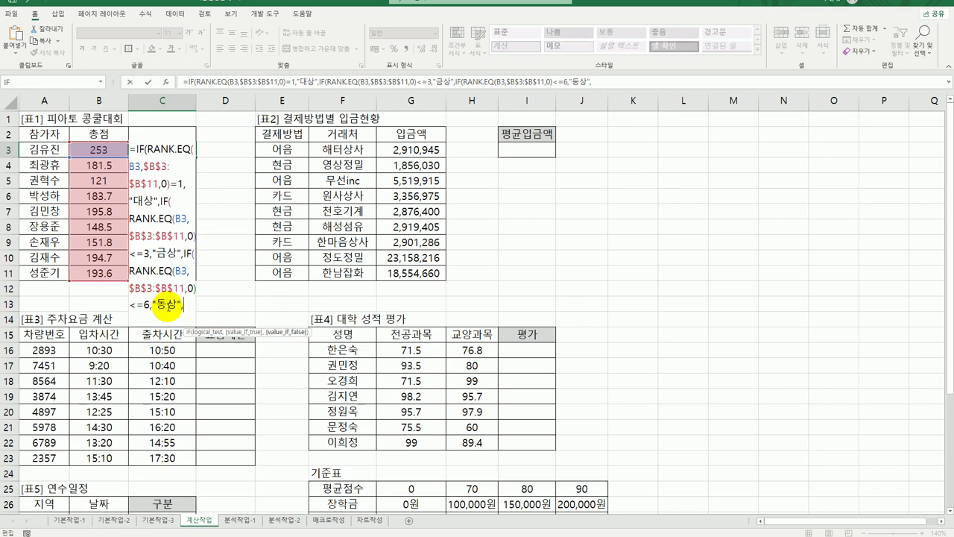
type("\",\"\"))")
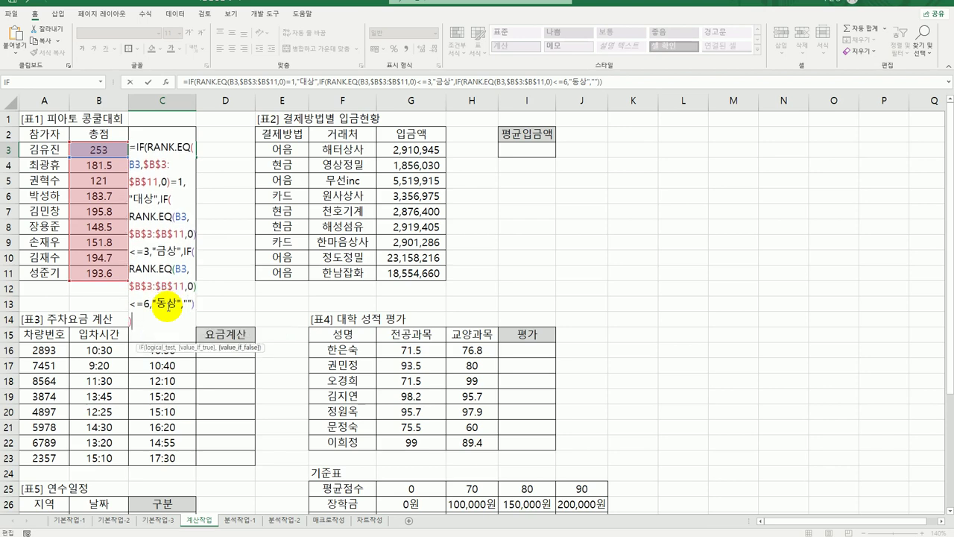
key("Return")
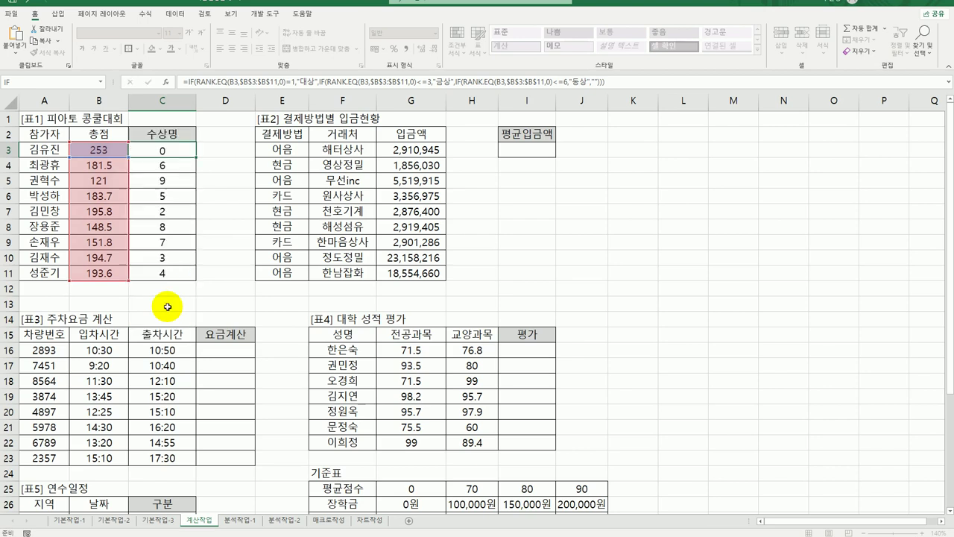
- Fill the 수상명 formula from C3 down to C11 in 표1
left_click(182, 149)
left_click_drag(196, 157, 217, 286)
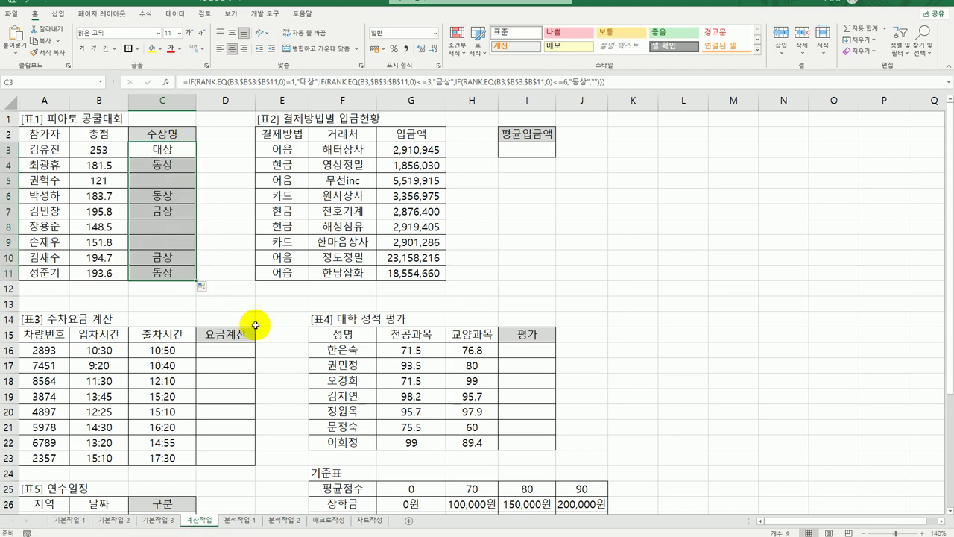
- Review the nested IF formula in C3 without changing it, and clear the 수상명 cells C3:C11
left_click(149, 149)
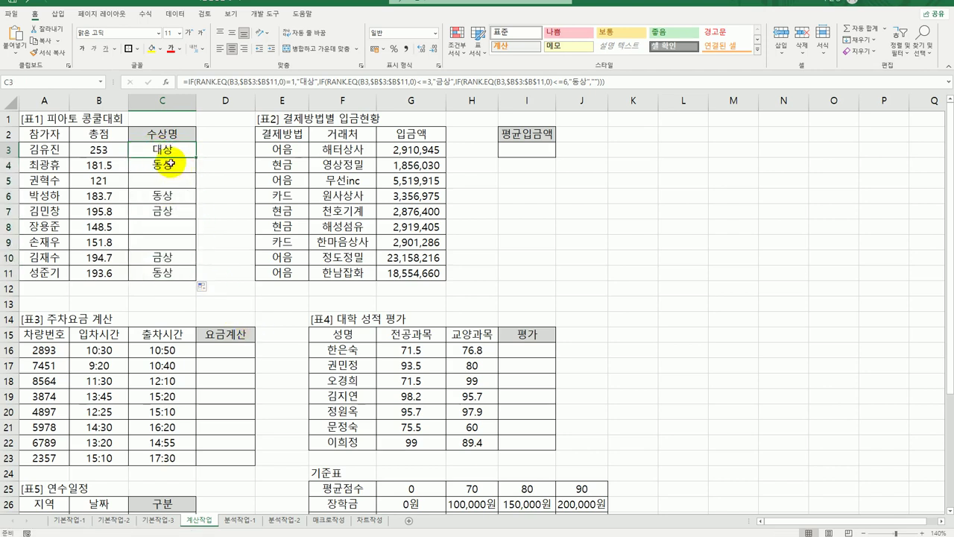
double_click(161, 154)
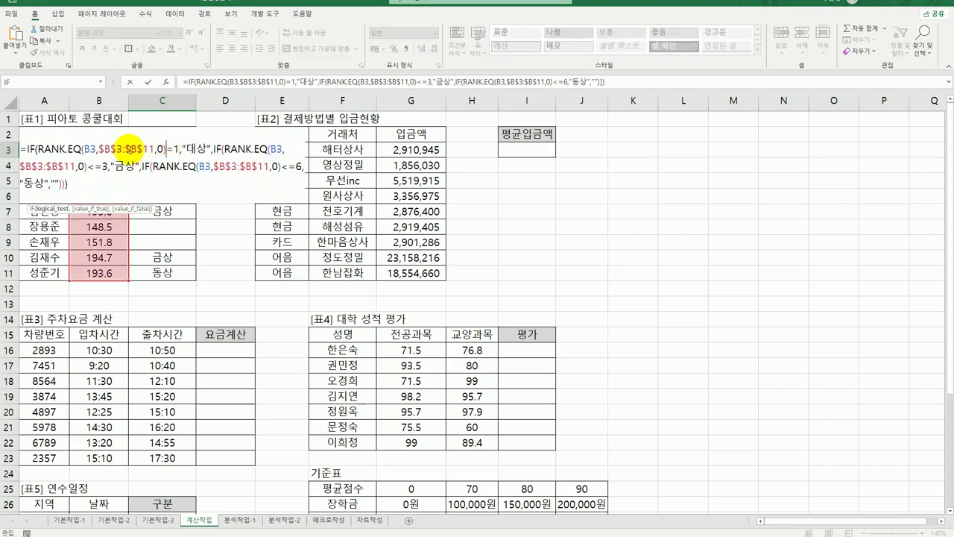
key("Escape")
left_click(164, 272, "shift")
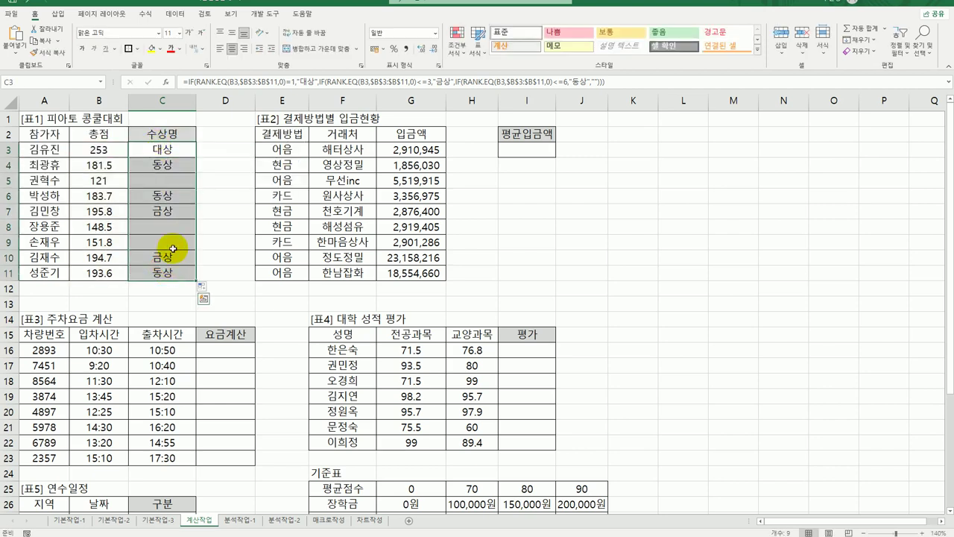
key("Delete")
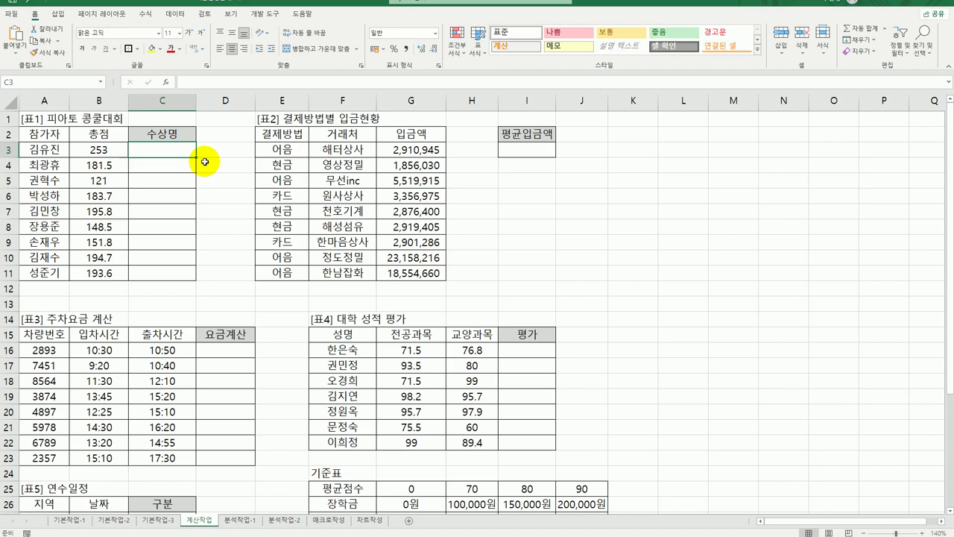
- Start a RANK.EQ formula in the empty 수상명 cell C3
type("=ㅑㄹ")
key("BackSpace")
key("BackSpace")
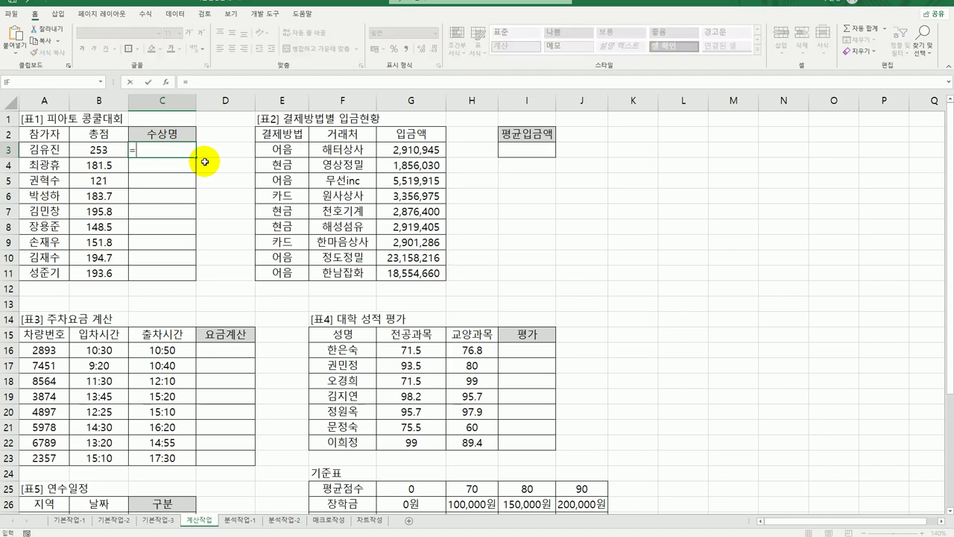
type("ra")
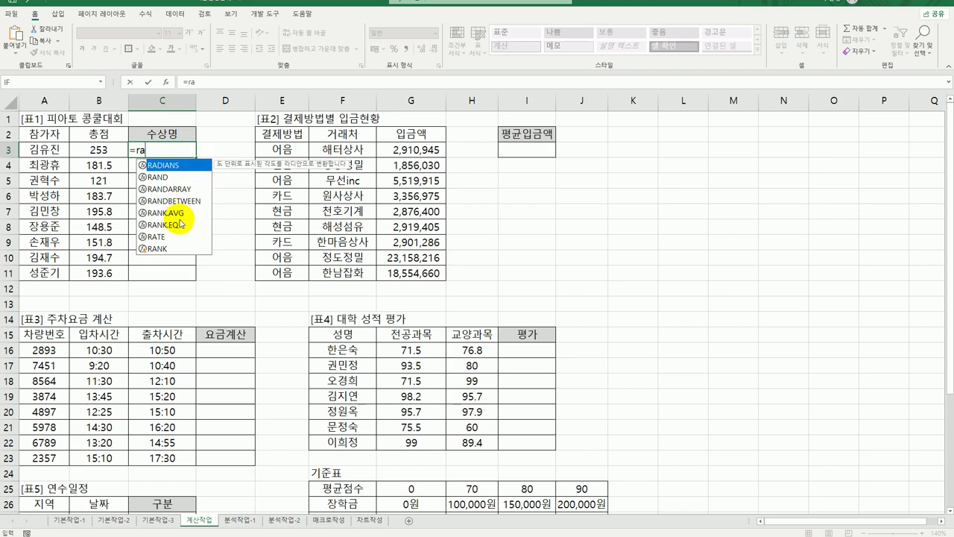
left_click(183, 226)
double_click(183, 228)
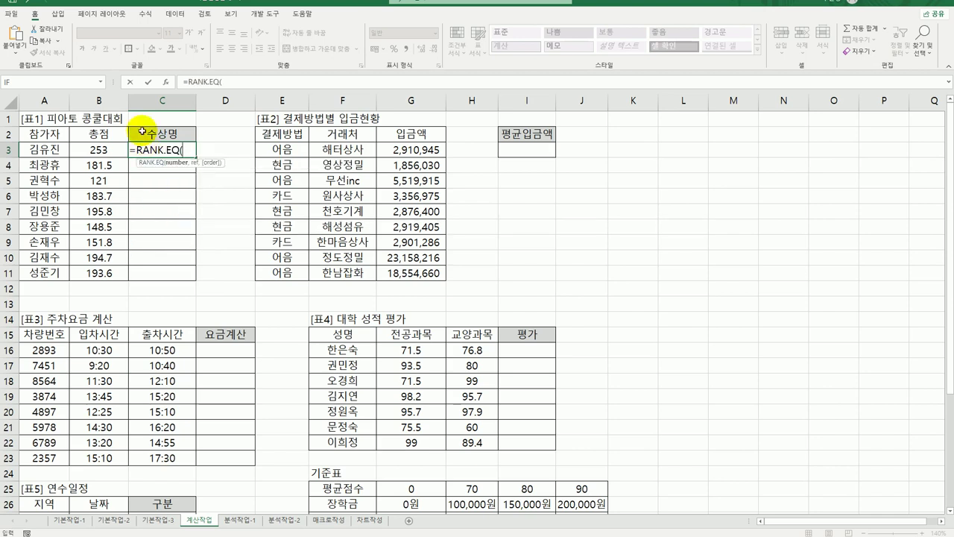
- Rank B3 within the absolute range $B$3:$B$11 with order 0, and fill the RANK.EQ formula down to C11
left_click(166, 82)
left_click(104, 150)
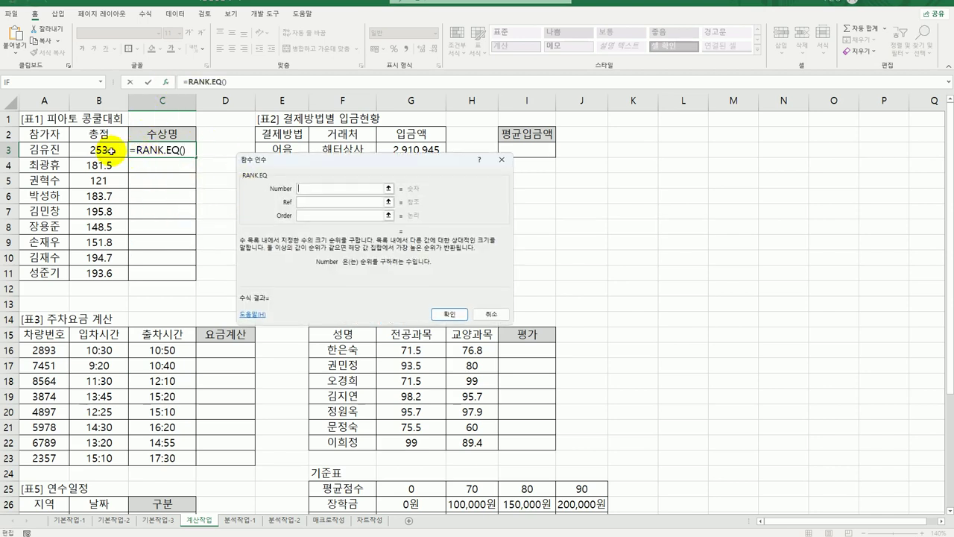
left_click(311, 200)
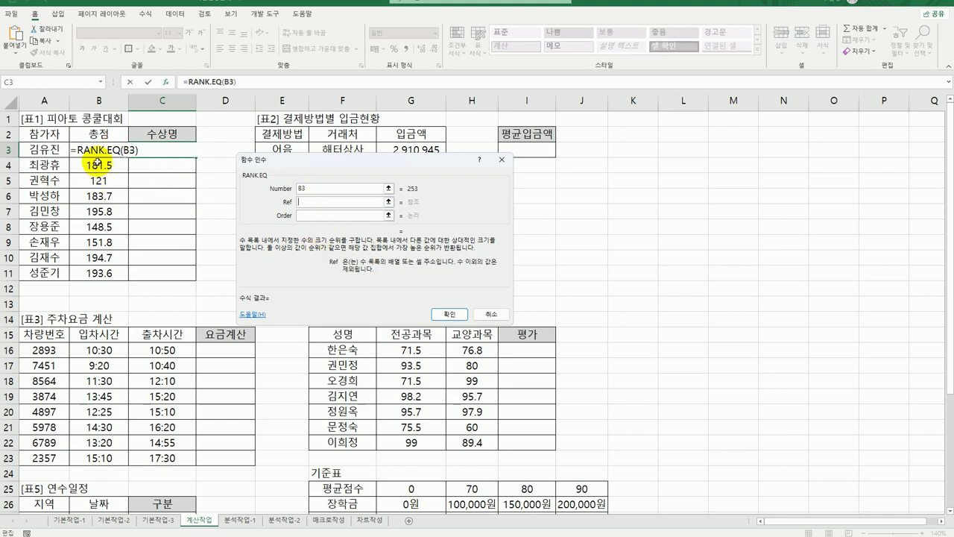
left_click_drag(99, 151, 98, 273)
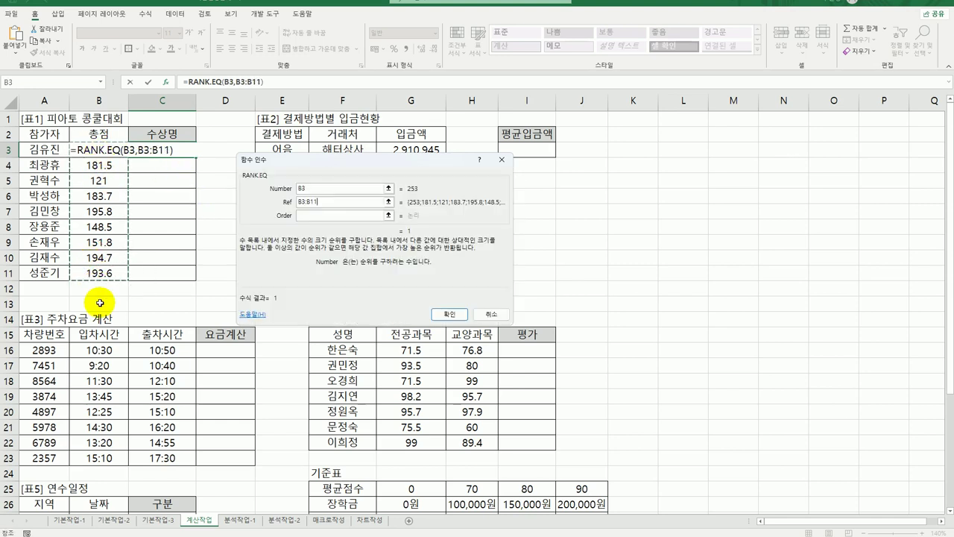
key("F4")
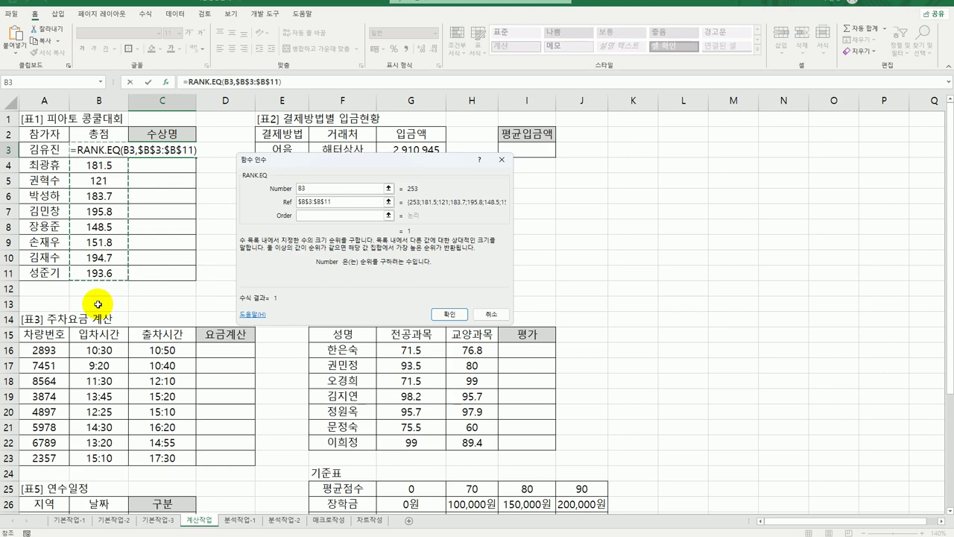
left_click(332, 215)
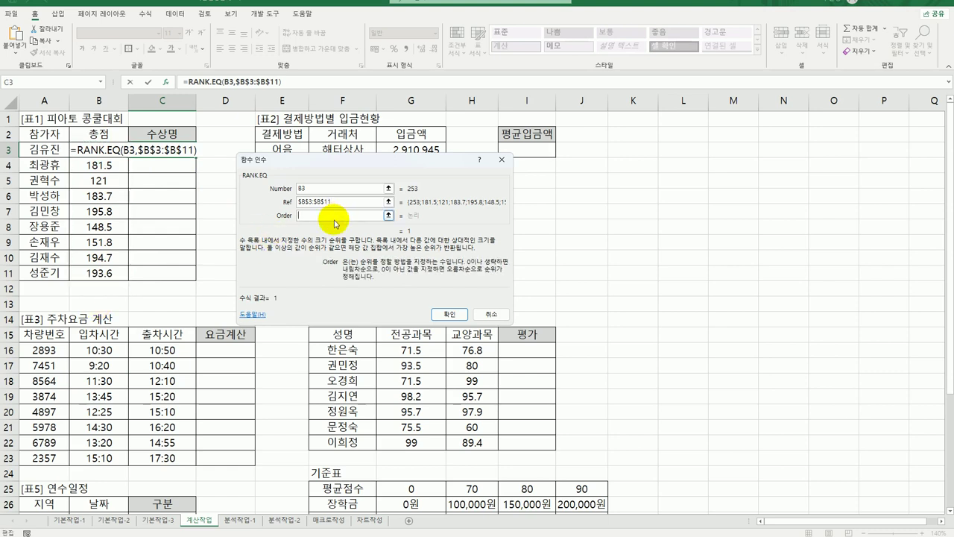
type("0")
left_click(449, 314)
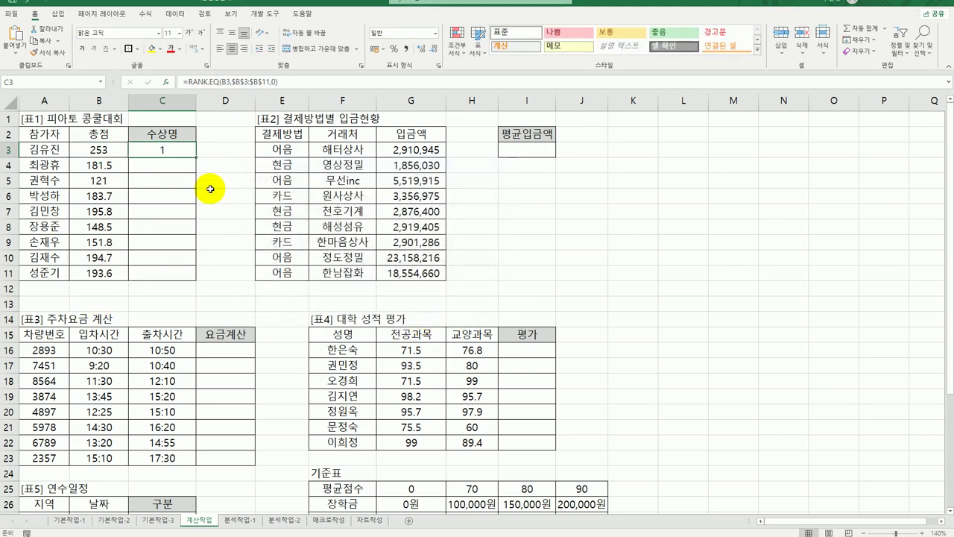
left_click_drag(197, 159, 196, 280)
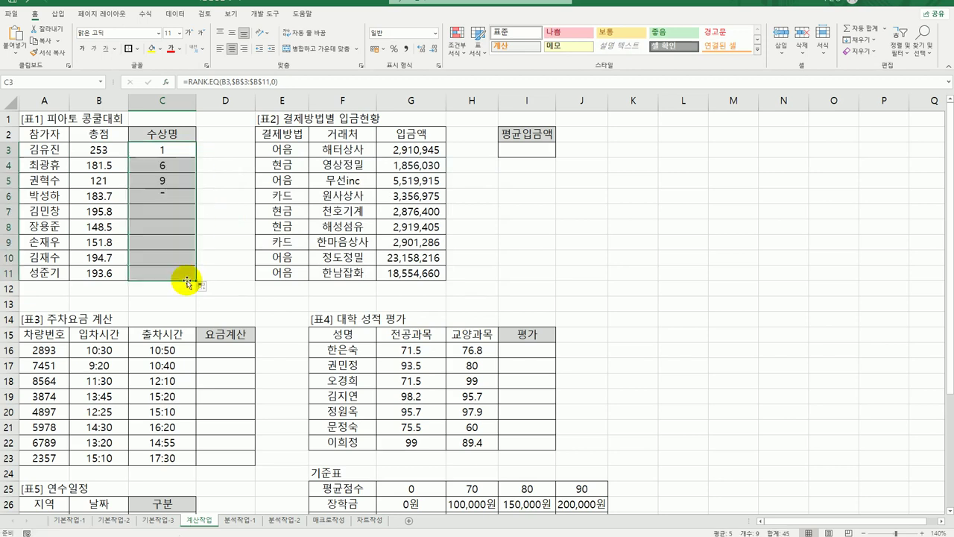
- Open the RANK.EQ formula in C3 for editing and wrap it in an IF function
left_click(160, 150)
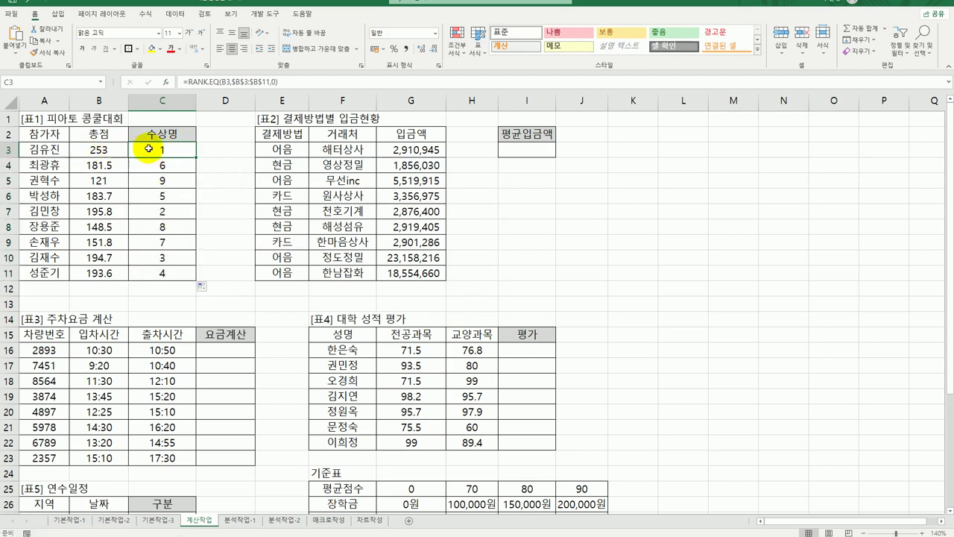
double_click(155, 148)
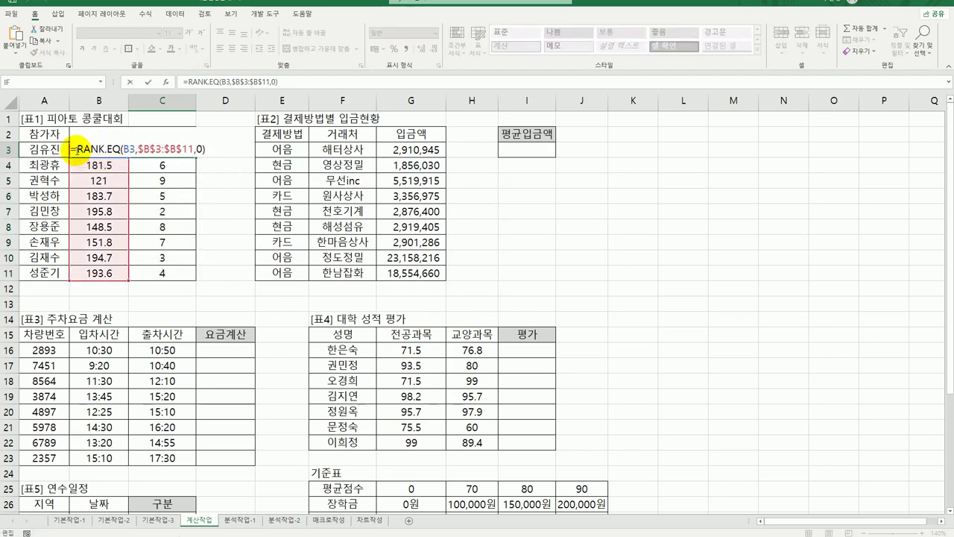
left_click(144, 149)
left_click(76, 149)
type("IF(")
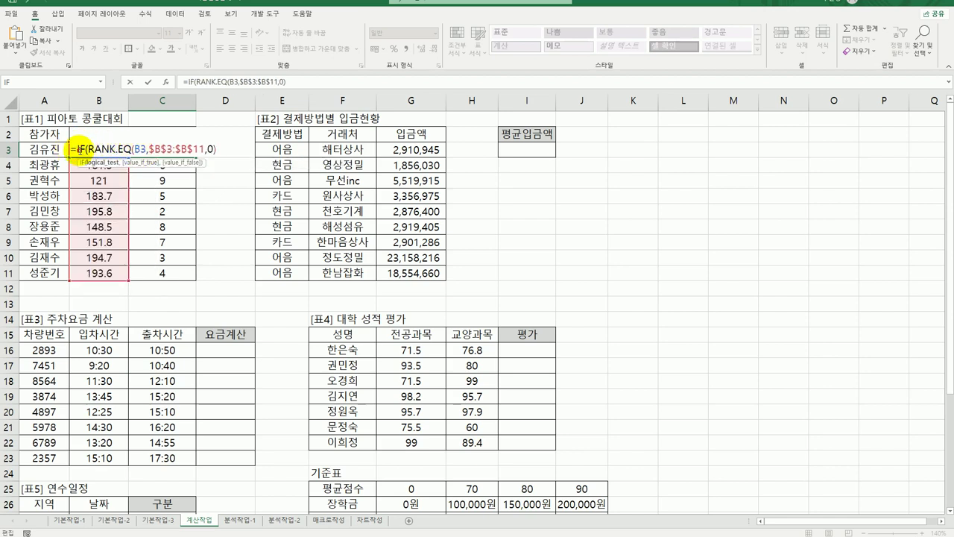
- Set the IF condition in C3 to rank =1 and its true result to "대상"
left_click(30, 82)
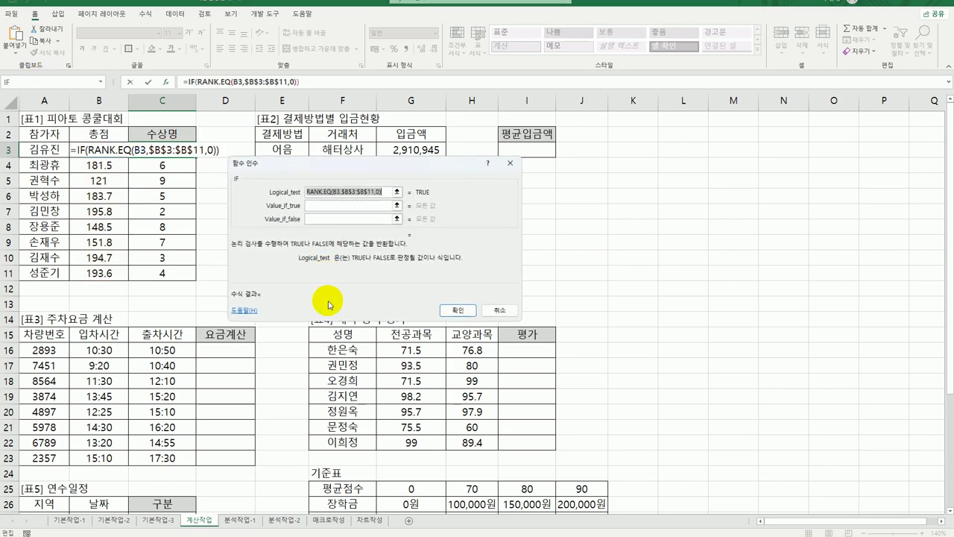
left_click(391, 192)
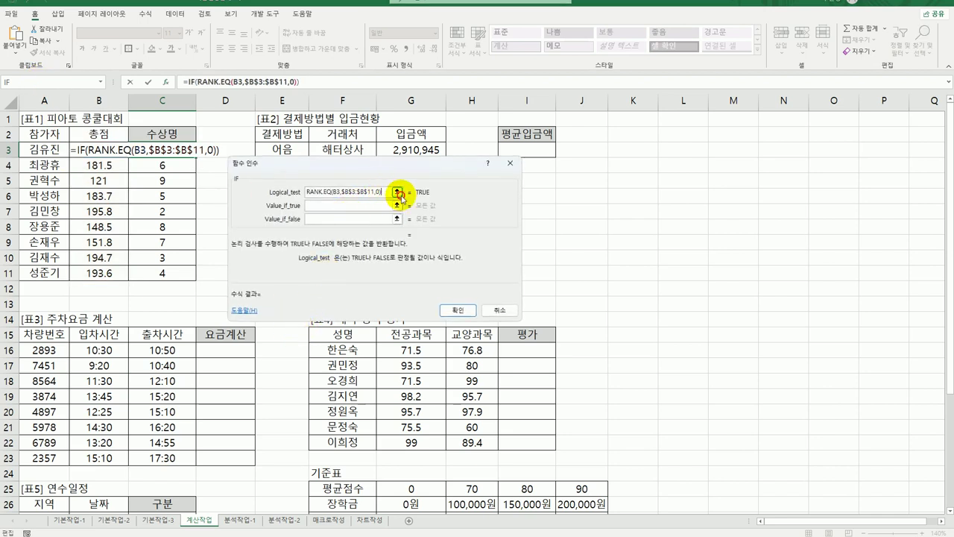
type("=1")
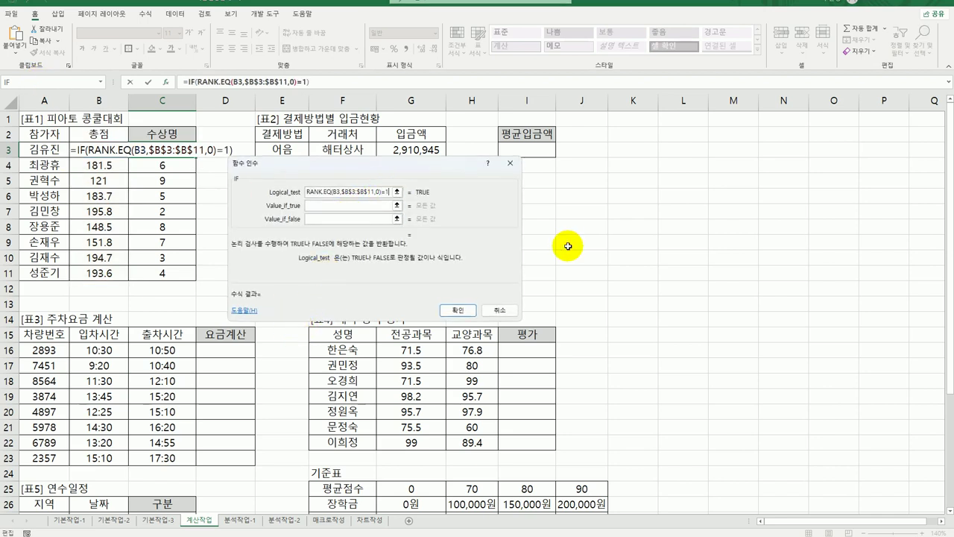
key("Tab")
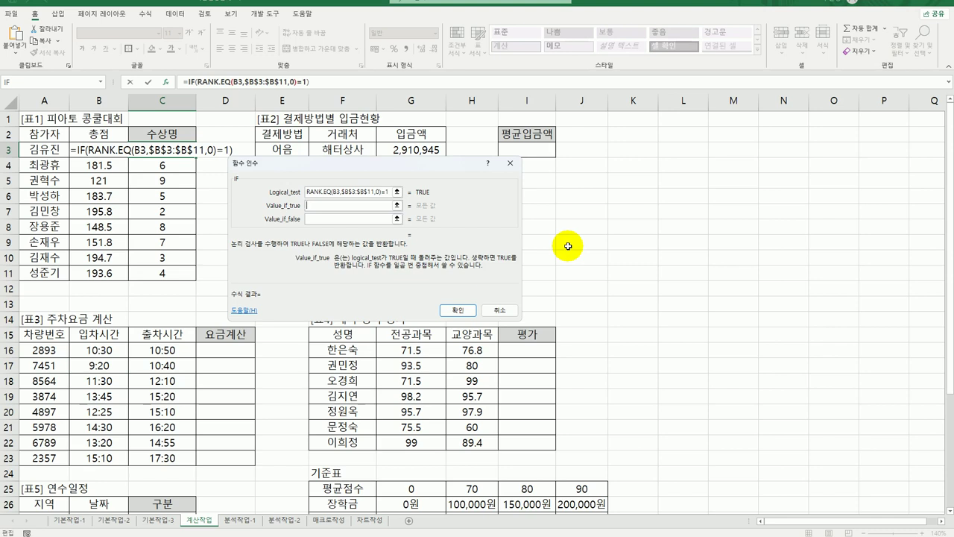
type("대상")
key("Tab")
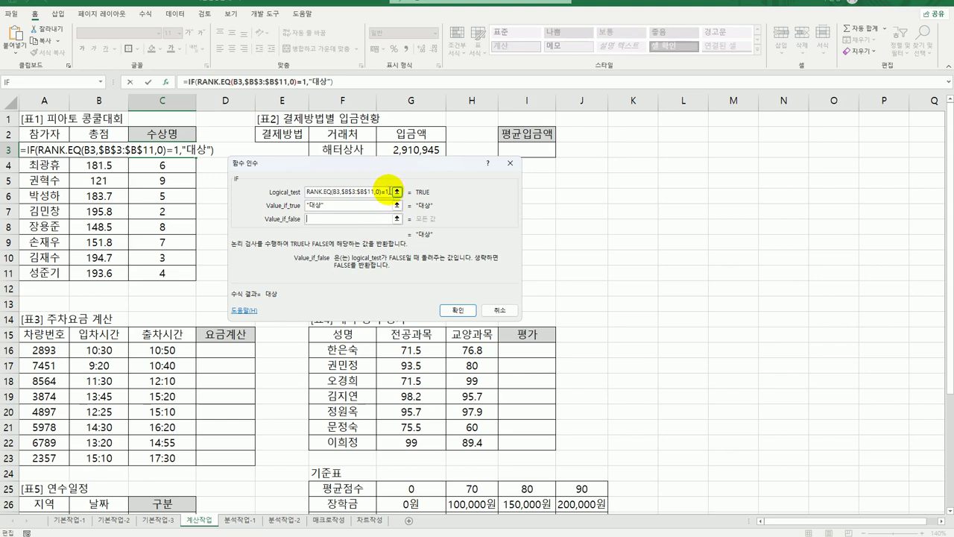
- Nest a second IF as the false case of the C3 formula, reusing the copied RANK.EQ condition as its test
left_click_drag(391, 193, 308, 194)
key("ctrl+c")
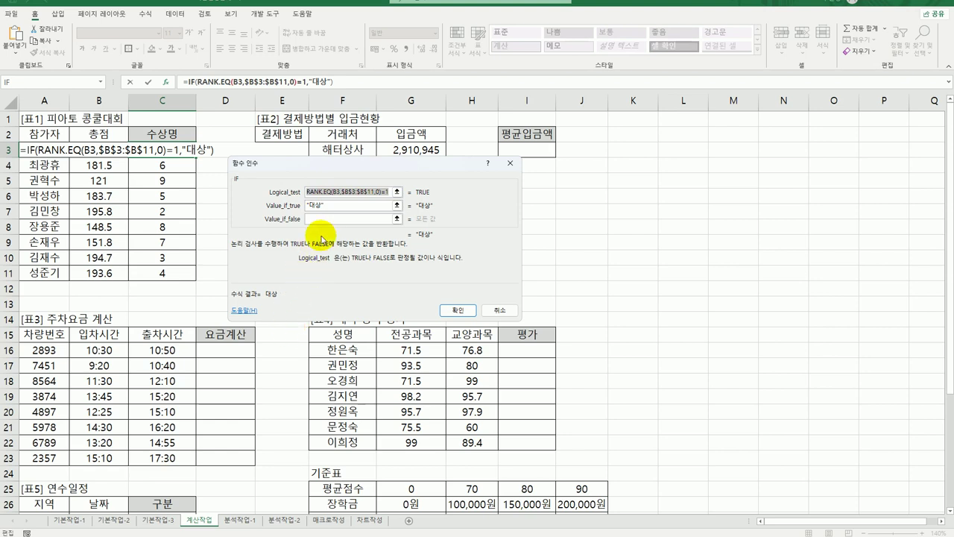
left_click(322, 219)
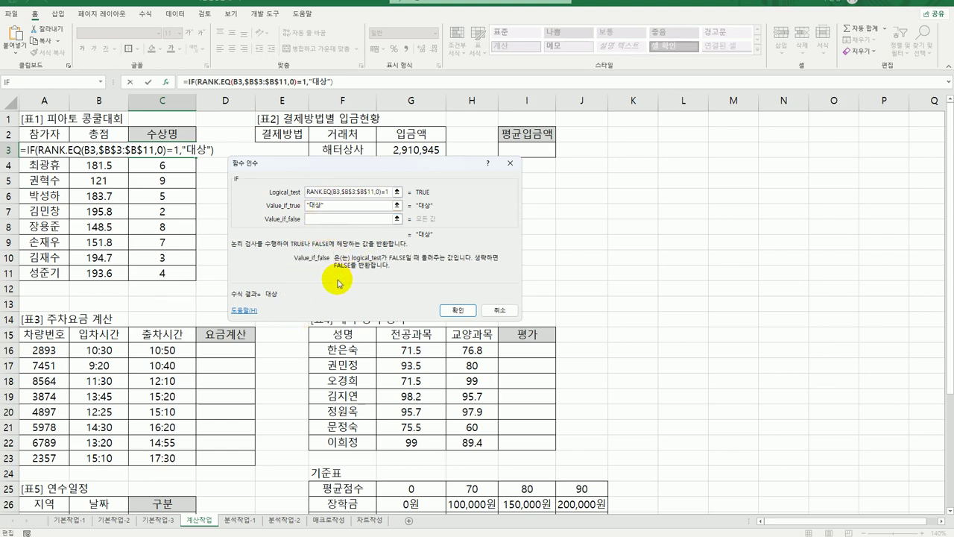
left_click(65, 85)
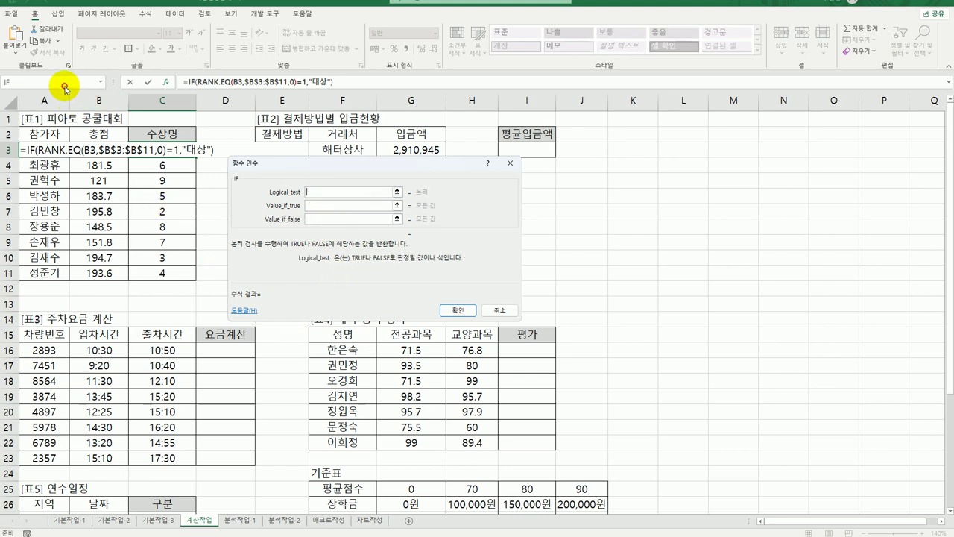
key("ctrl+v")
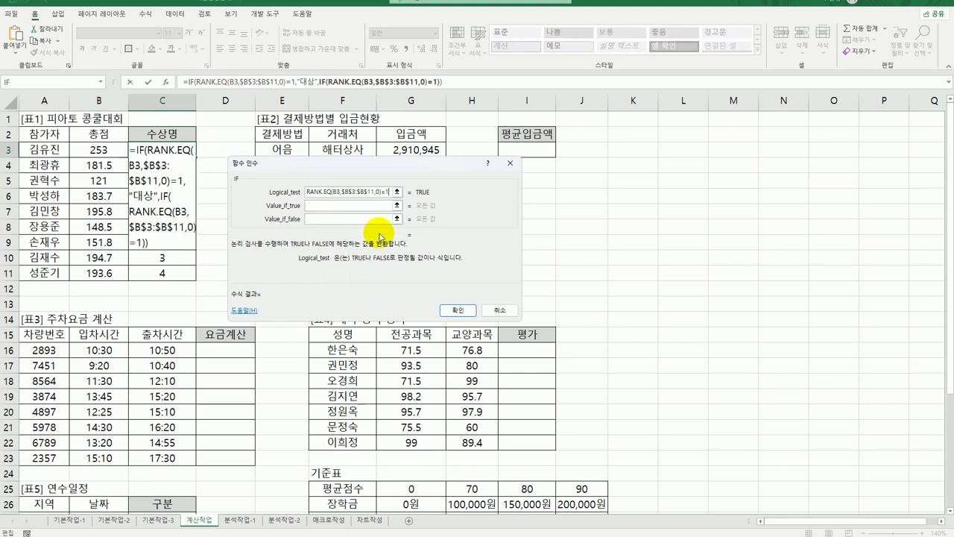
- Change the second IF's condition to rank <=3 and set its true result to "금상"
left_click_drag(383, 192, 389, 192)
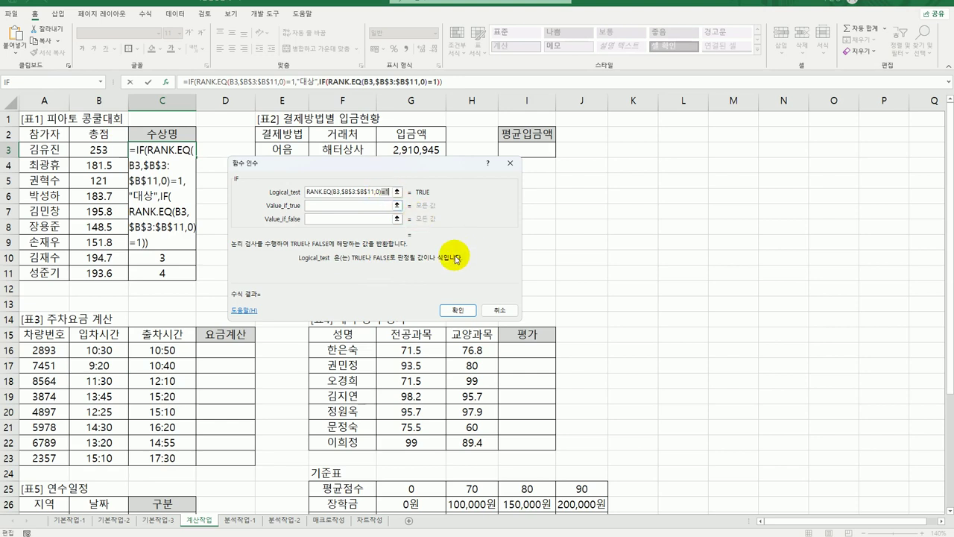
type("<=3")
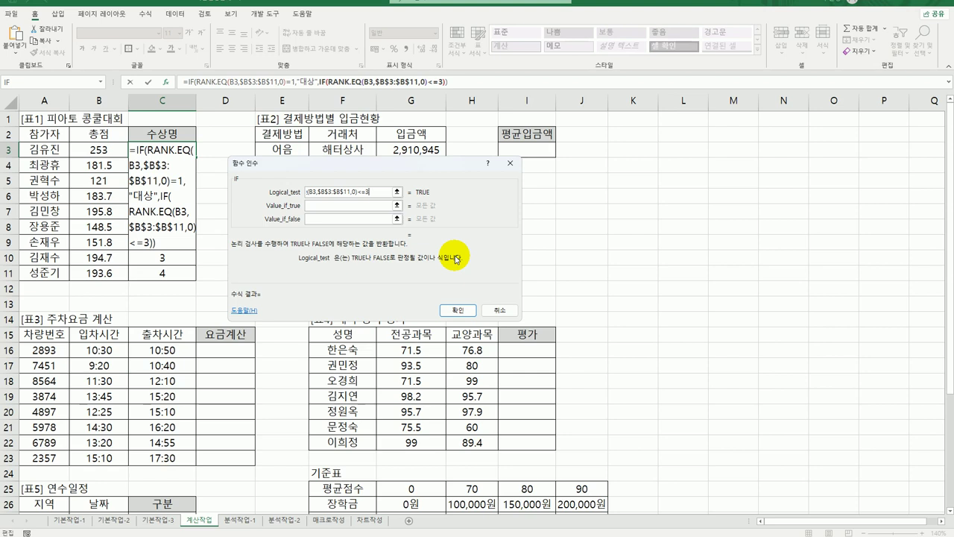
left_click(367, 205)
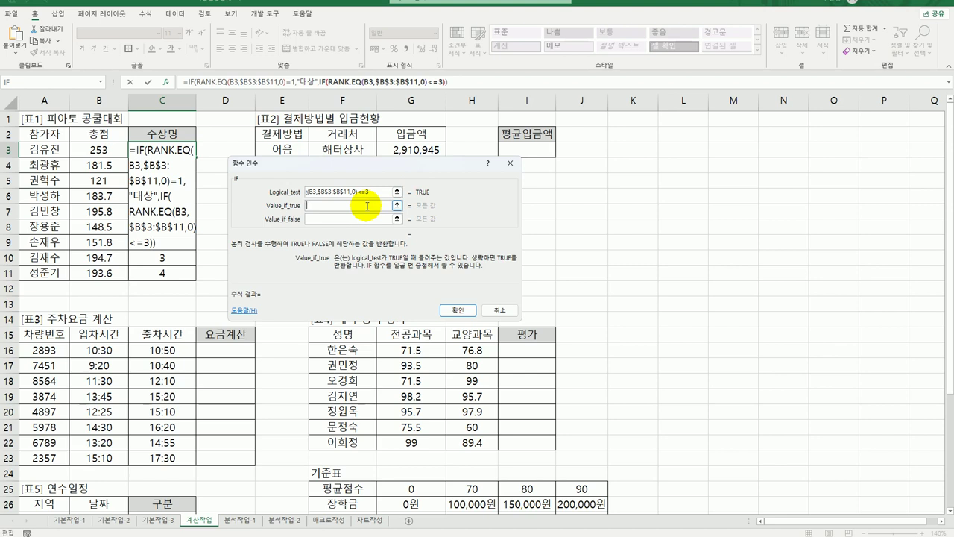
type("금상")
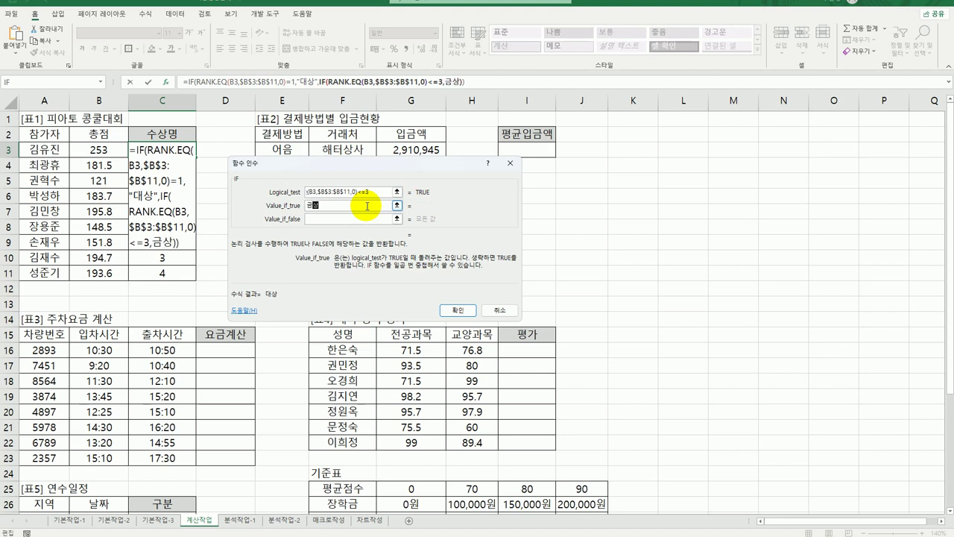
key("Tab")
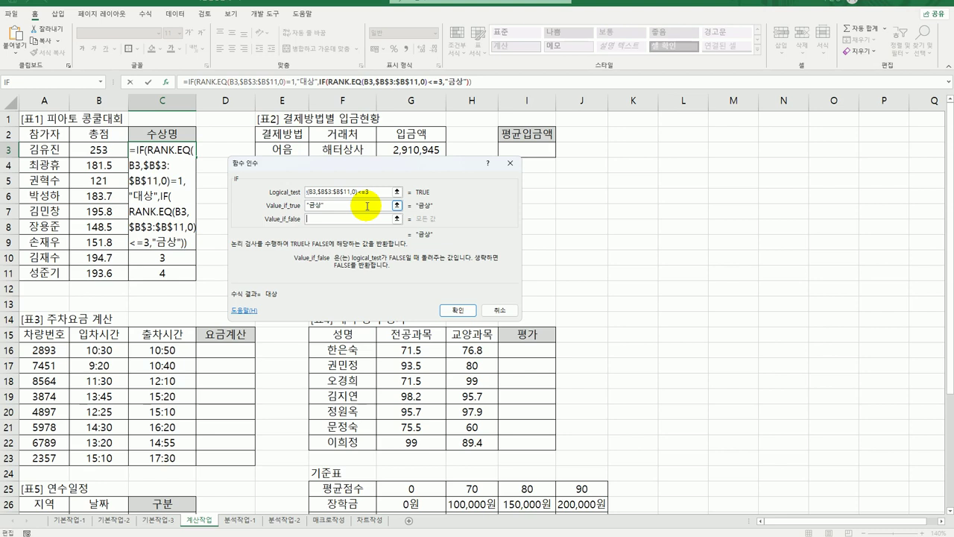
- Nest a third IF as the false case of the C3 formula, testing the copied RANK.EQ expression for <=6
left_click(67, 83)
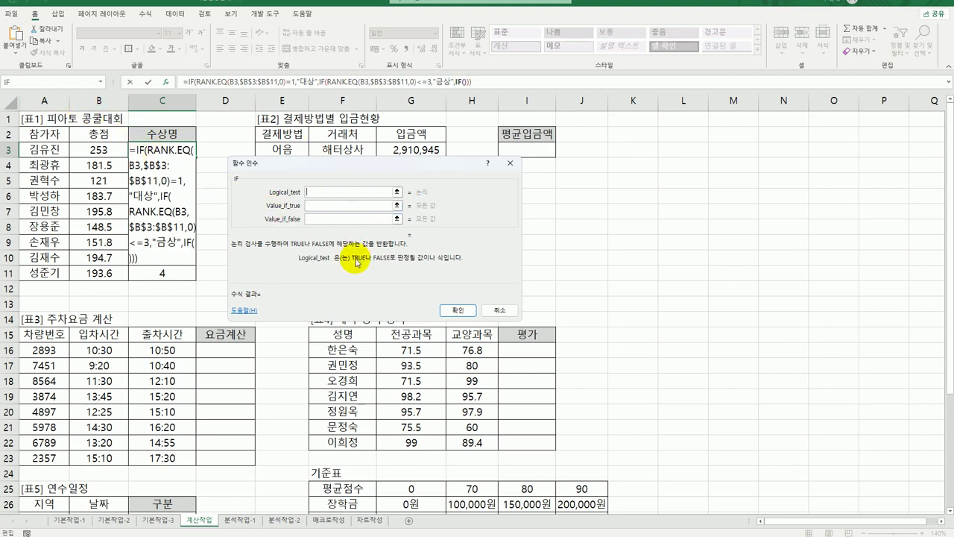
key("ctrl+v")
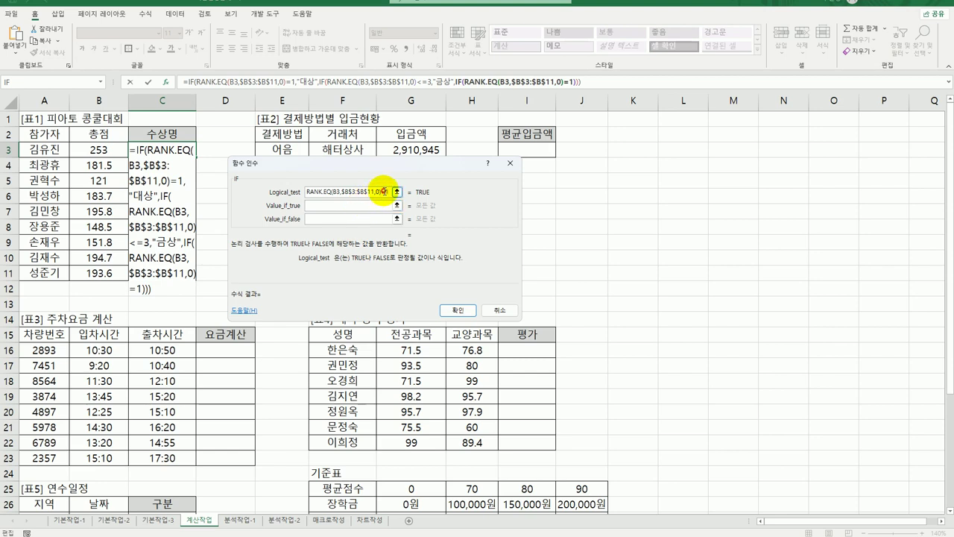
left_click_drag(382, 191, 397, 196)
type("<=")
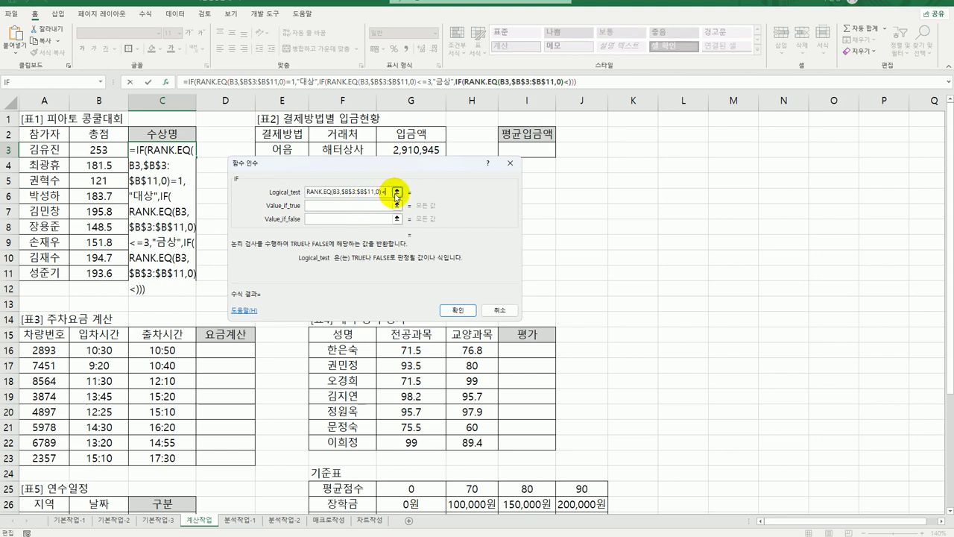
type("6")
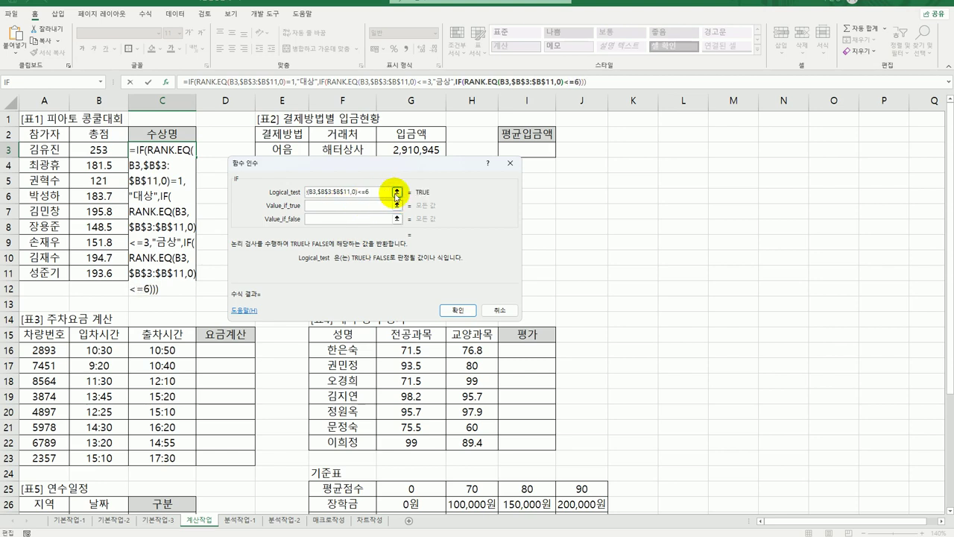
- Set the third IF's true result to "동상" and false result to "", and fill the formula from C3 down to C11
left_click(328, 204)
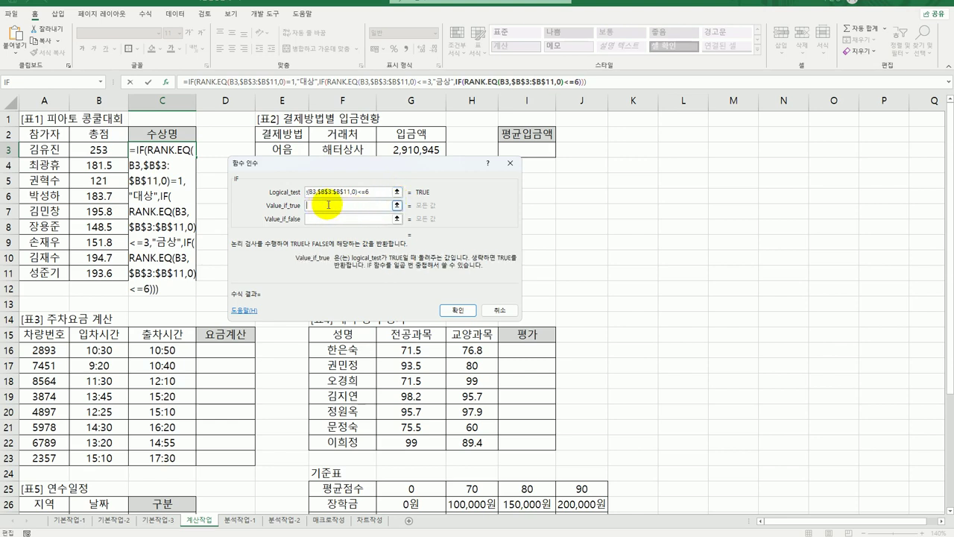
type("동상")
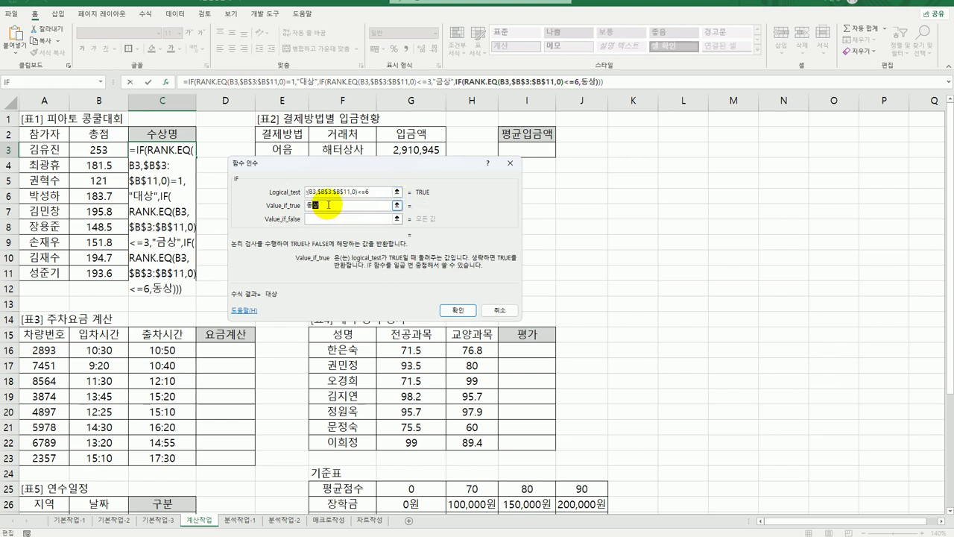
key("Tab")
type("\"\"")
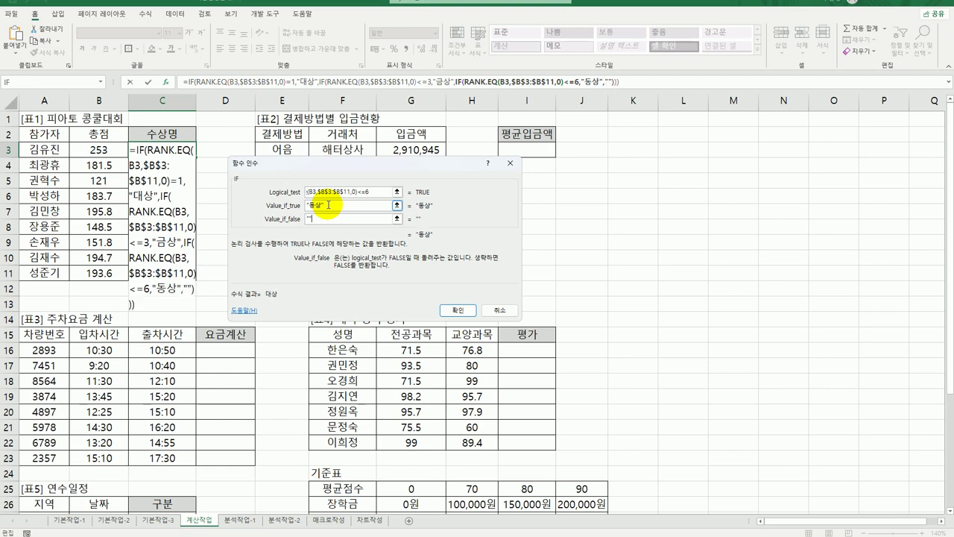
left_click(457, 309)
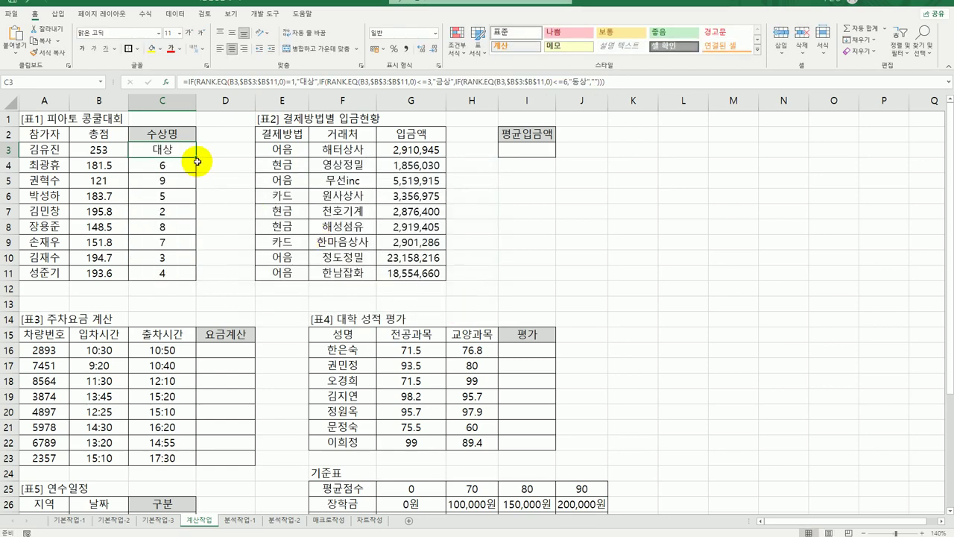
left_click_drag(199, 160, 200, 277)
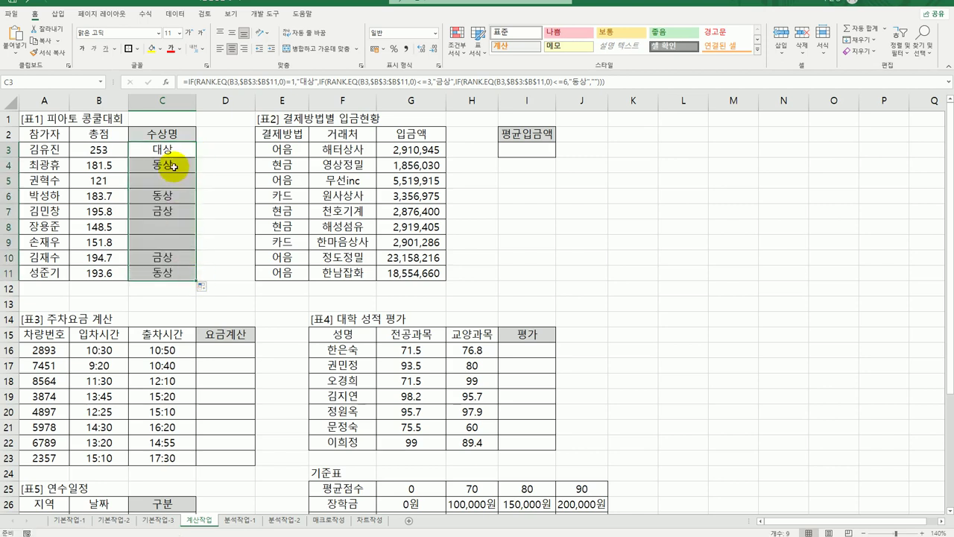
left_click(176, 273)
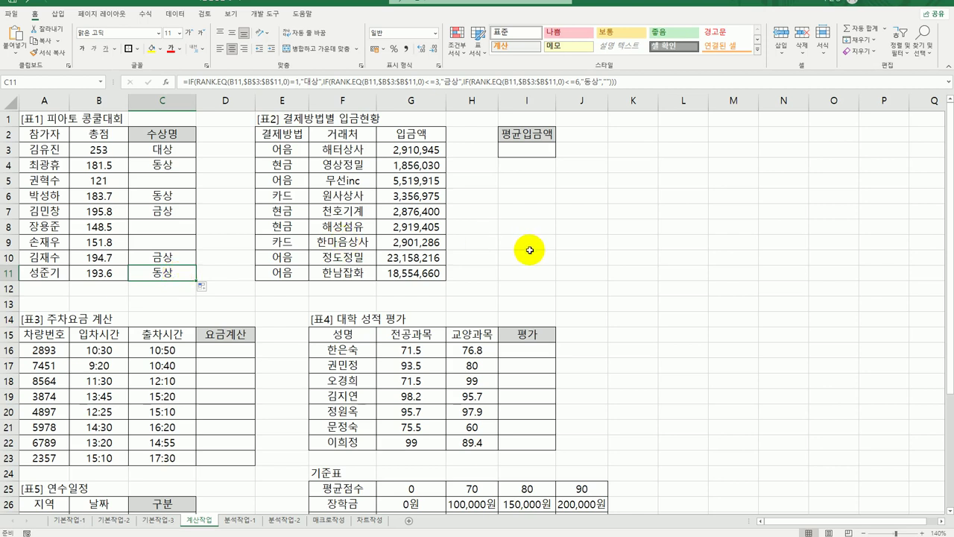
- Copy the 결제방법 header and a 카드 entry from 표2 into H2:H3 as a criteria range
left_click(481, 136)
left_click(479, 151)
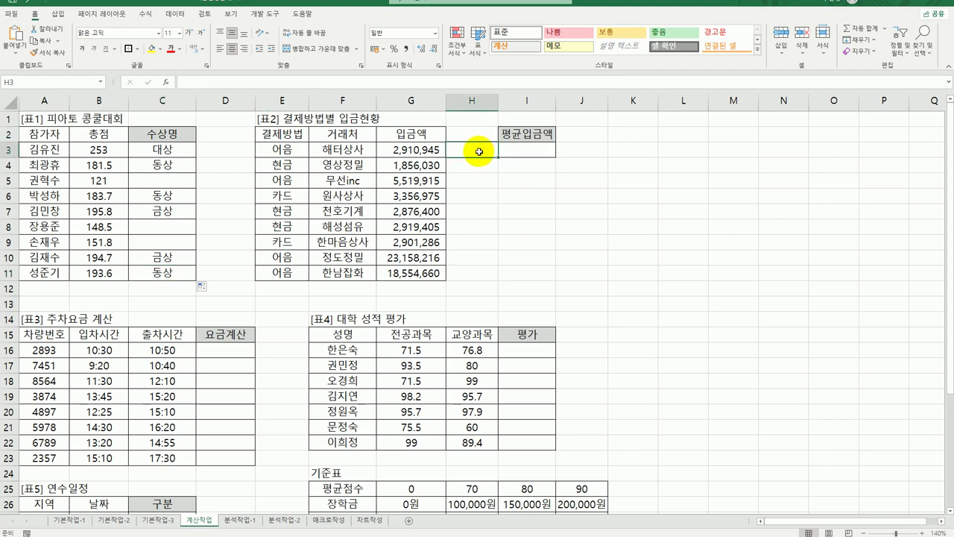
left_click(284, 136)
left_click(291, 197, "ctrl")
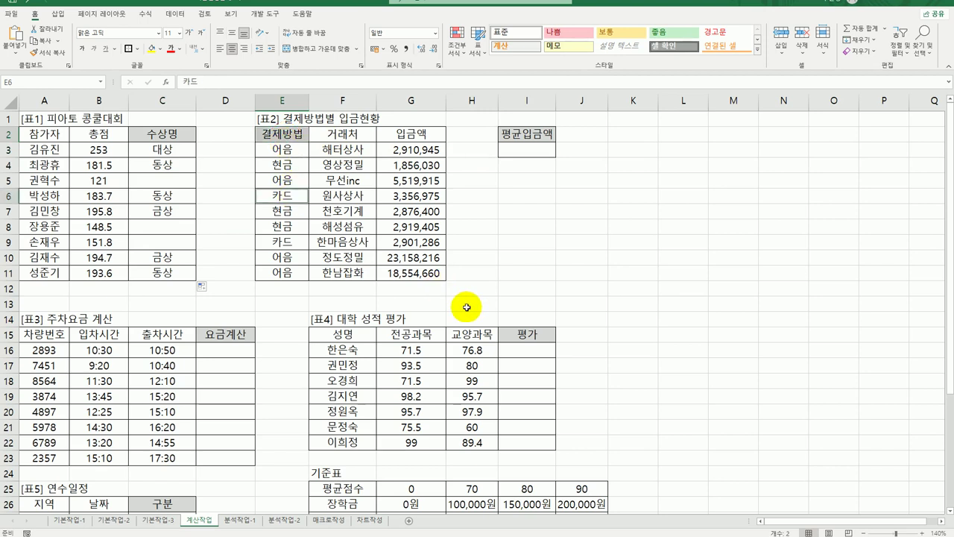
key("ctrl+c")
left_click(471, 133)
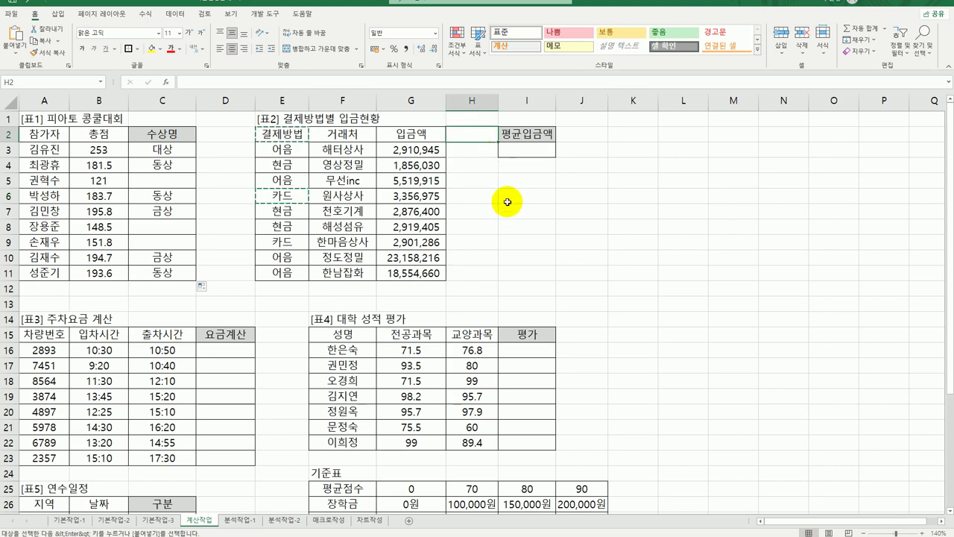
key("ctrl+v")
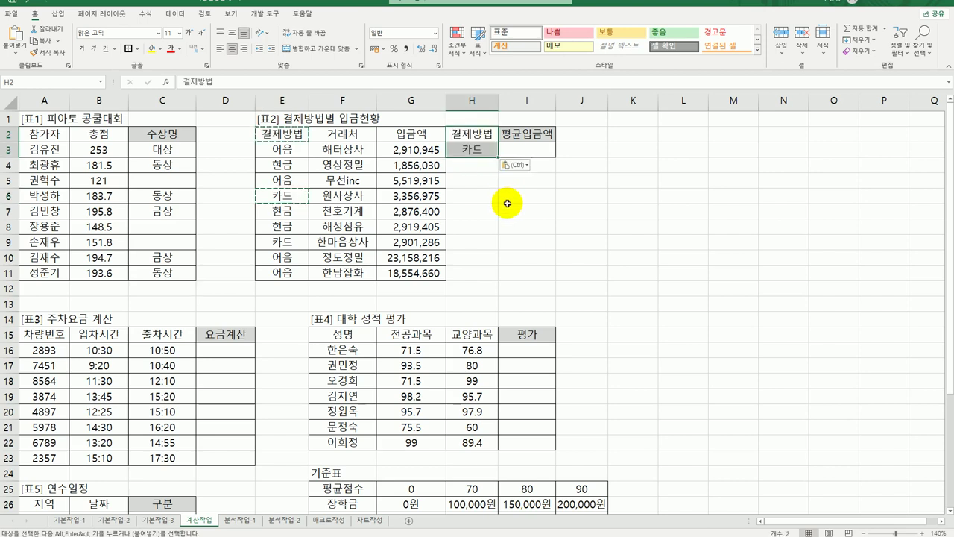
- Start a DAVERAGE formula in I3 under 평균입금액 with E2:G11 as its database range
left_click(523, 149)
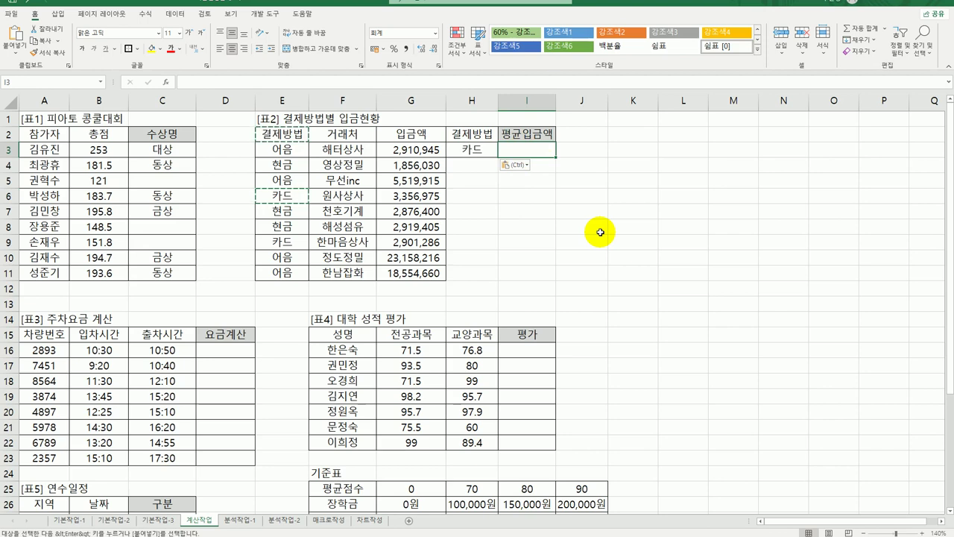
type("=")
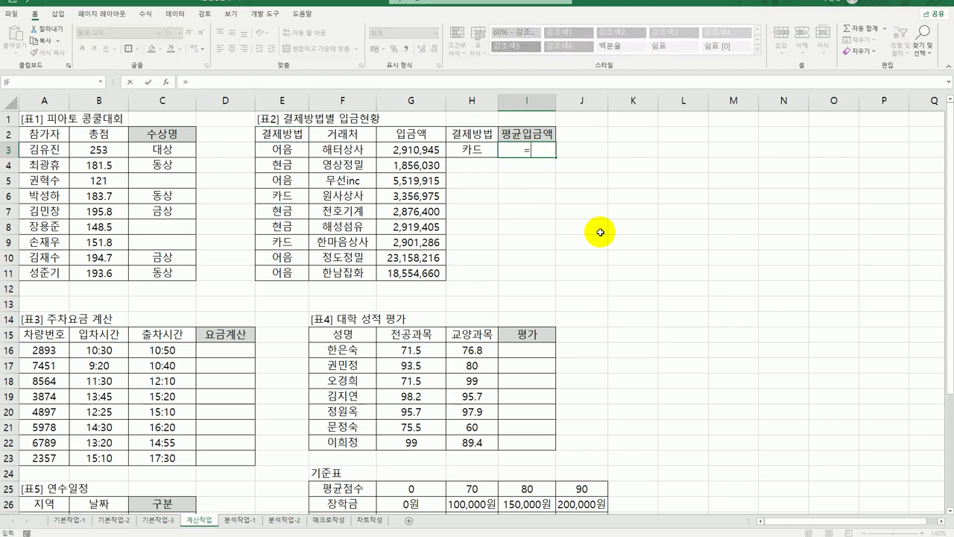
type("da")
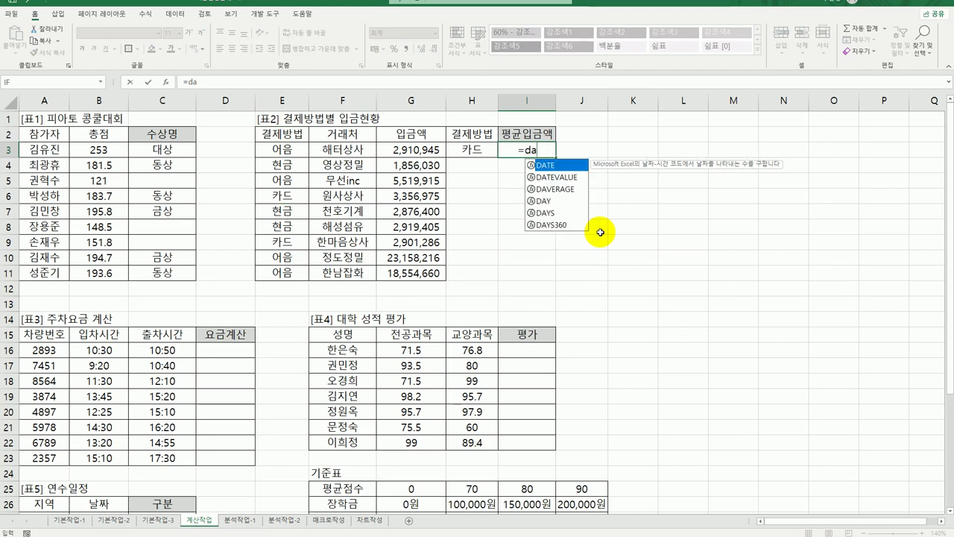
double_click(570, 190)
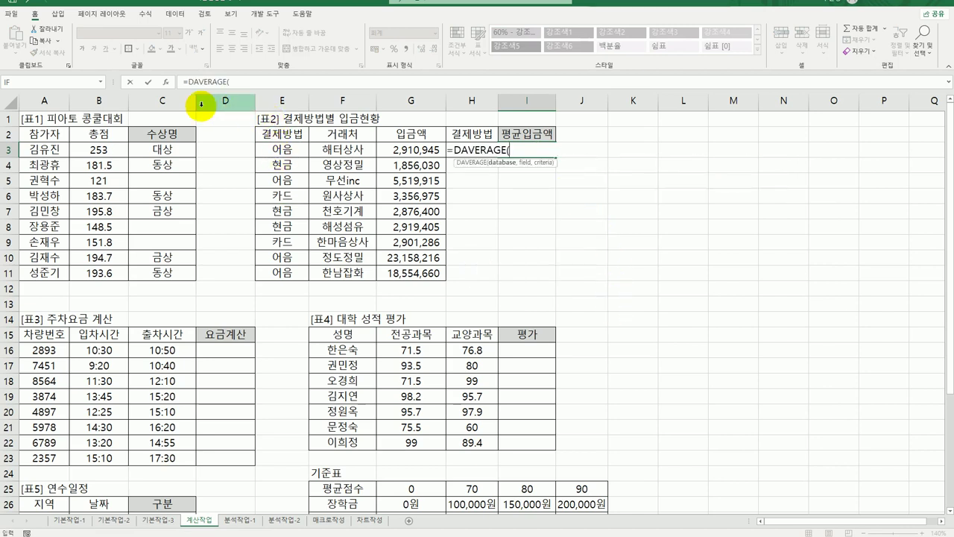
left_click(165, 82)
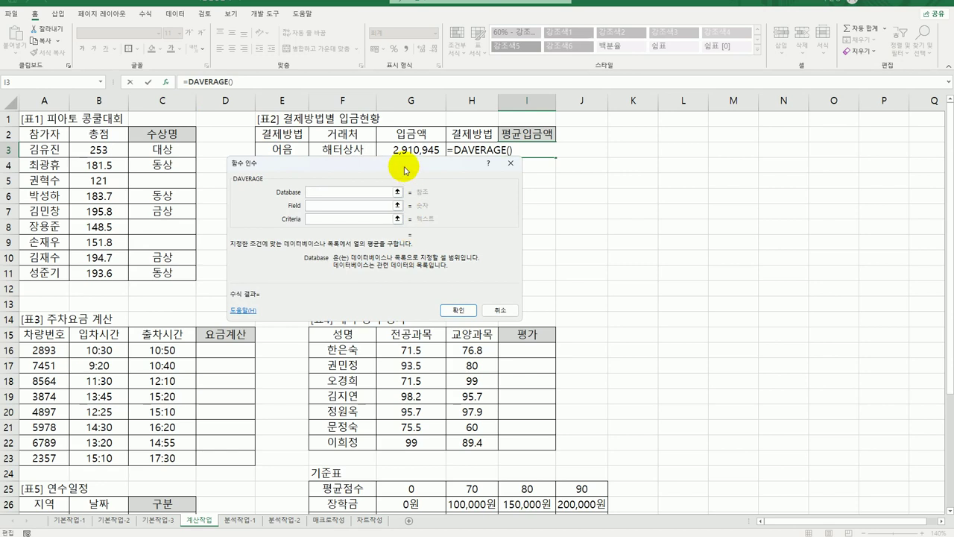
left_click_drag(403, 163, 667, 233)
left_click_drag(281, 129, 412, 273)
- Set the DAVERAGE field to G2 and its criteria to H2:H3, and enter the formula
left_click(585, 276)
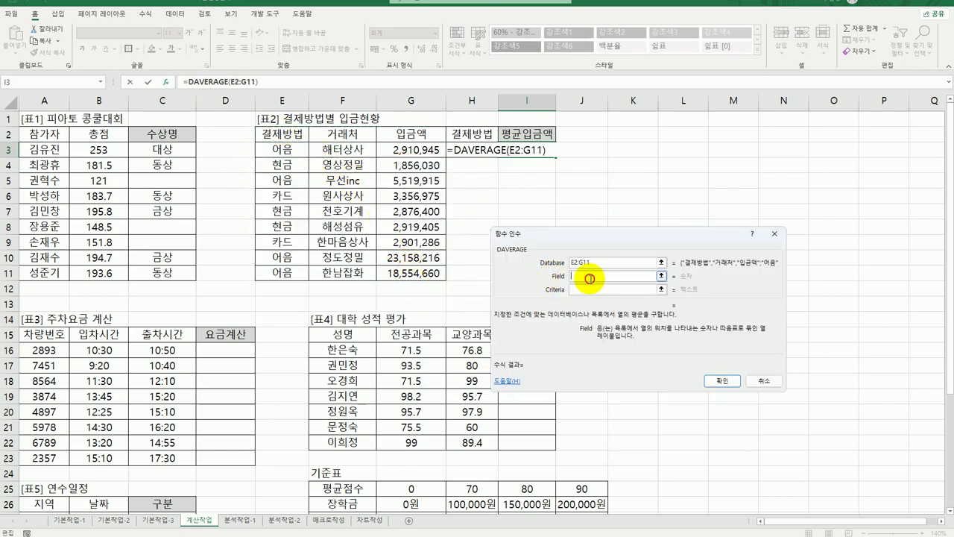
left_click(431, 140)
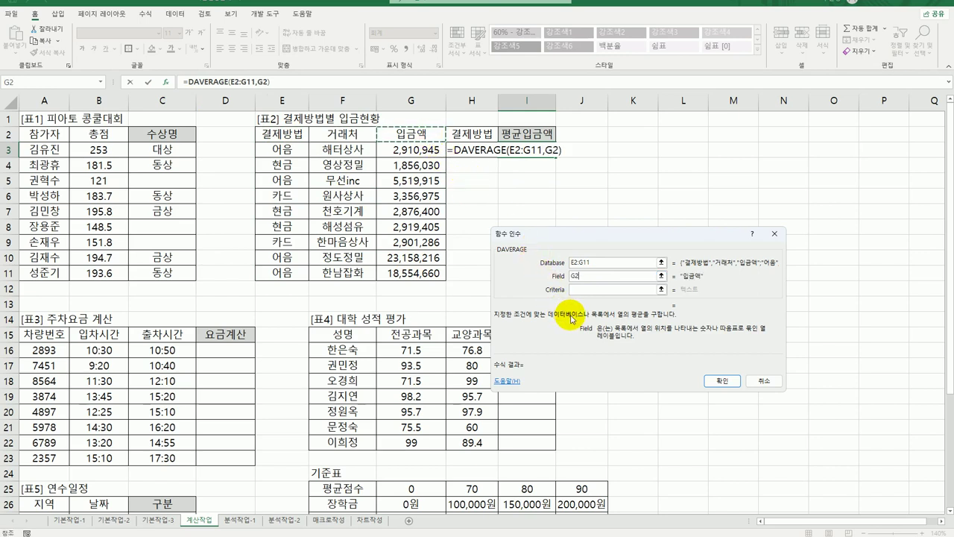
left_click(581, 289)
left_click_drag(471, 138, 474, 158)
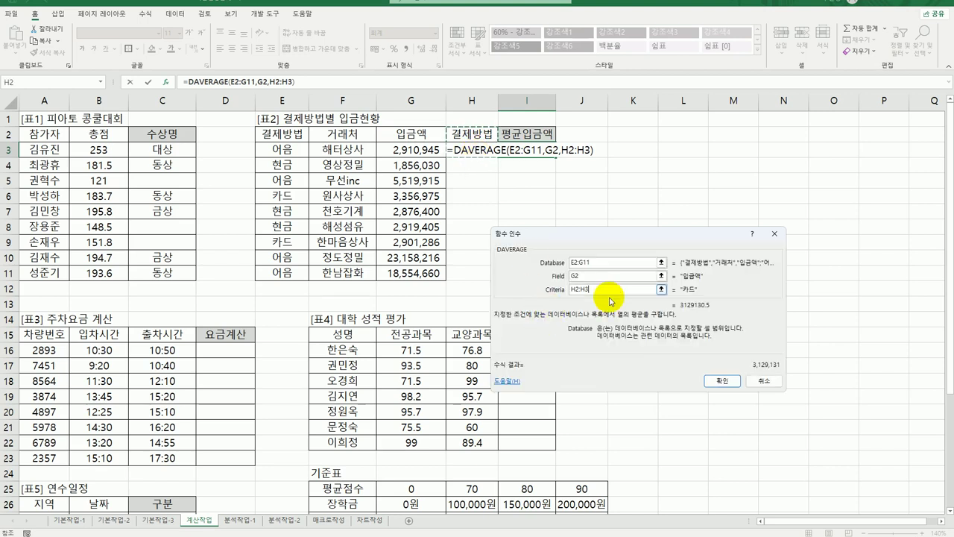
left_click(722, 381)
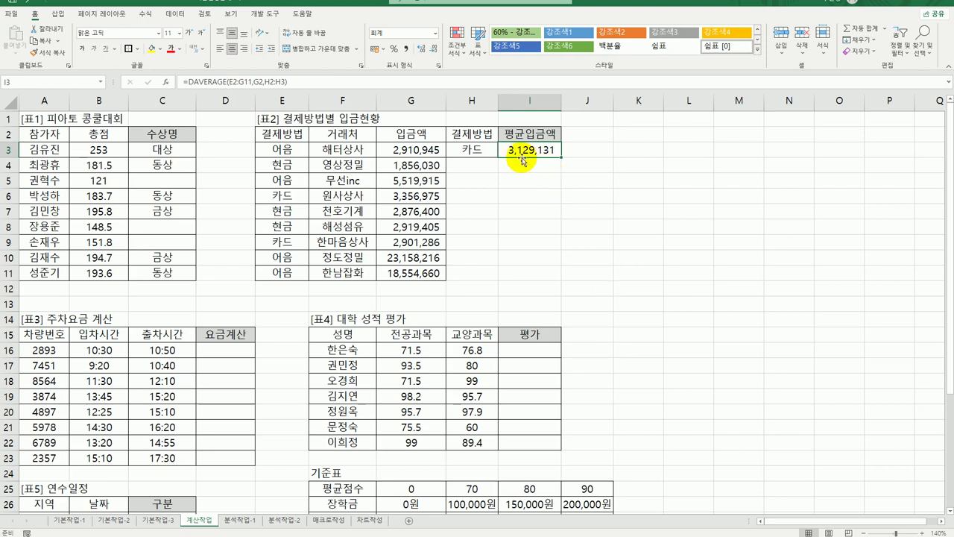
- Reopen the I3 formula for editing and wrap the DAVERAGE expression in a ROUNDUP function
double_click(498, 151)
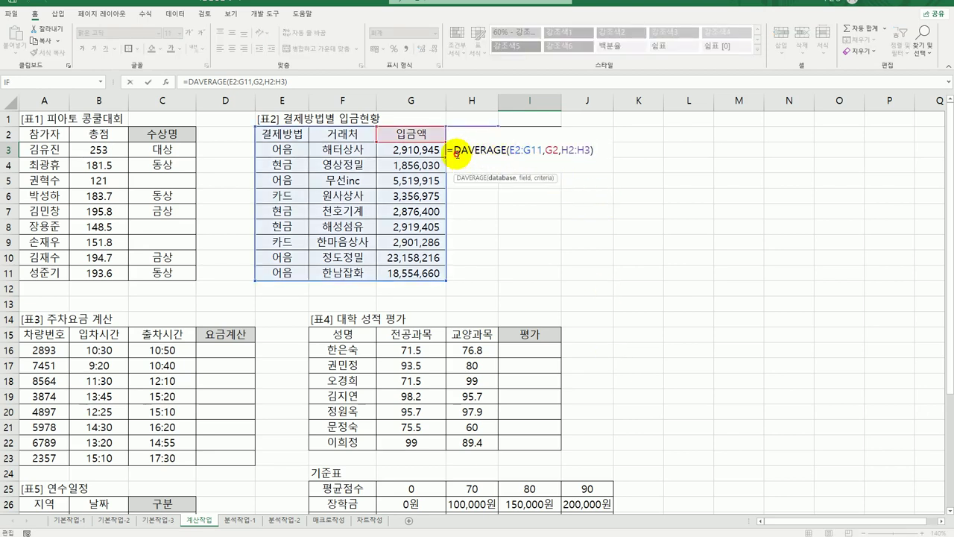
left_click(455, 152)
type("r")
type("oun")
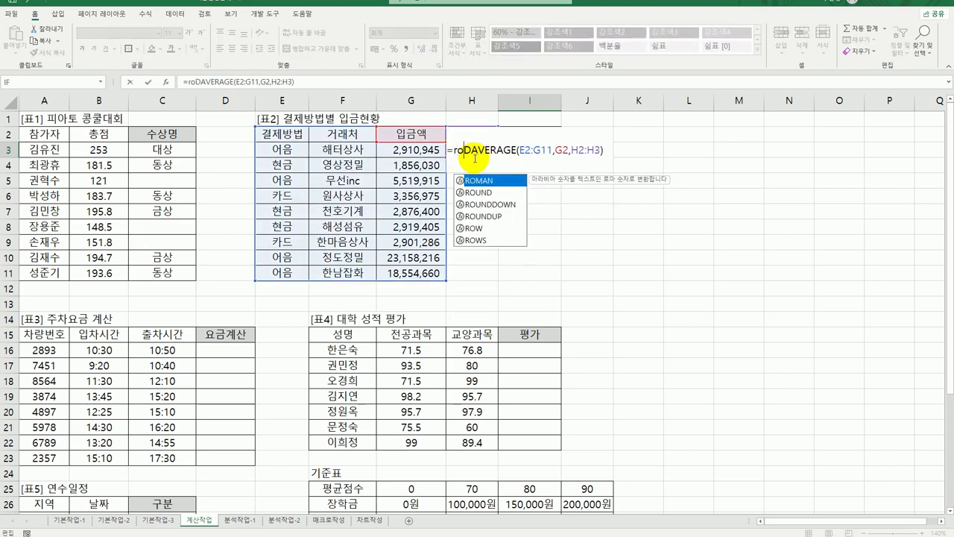
key("Down")
key("Down")
key("Tab")
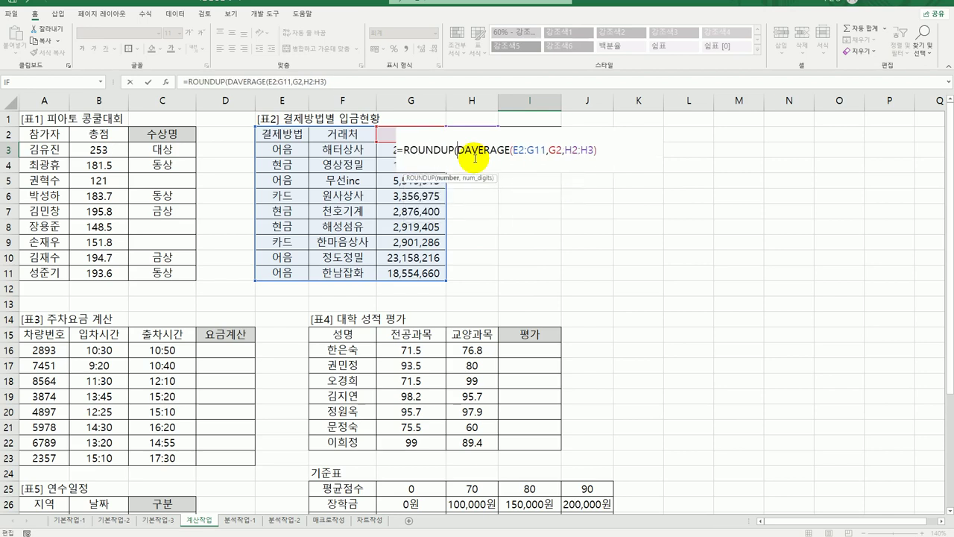
- Set the number of digits of the ROUNDUP function in I3 to -3 and enter the formula
left_click(434, 150)
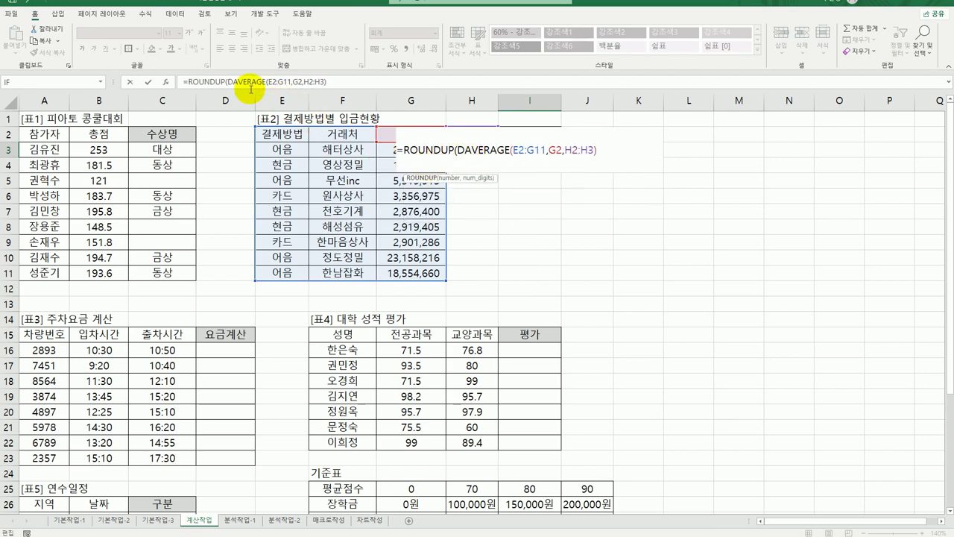
left_click(167, 82)
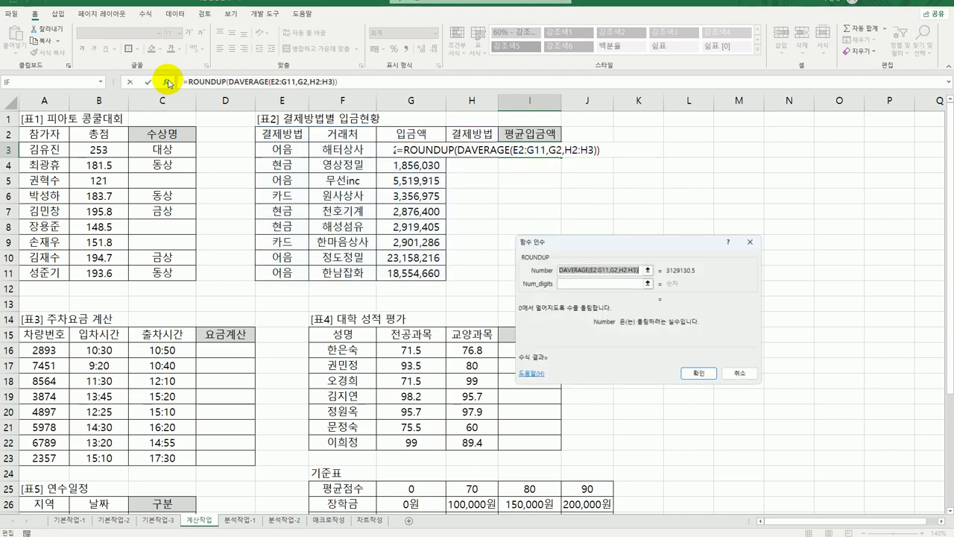
left_click(571, 283)
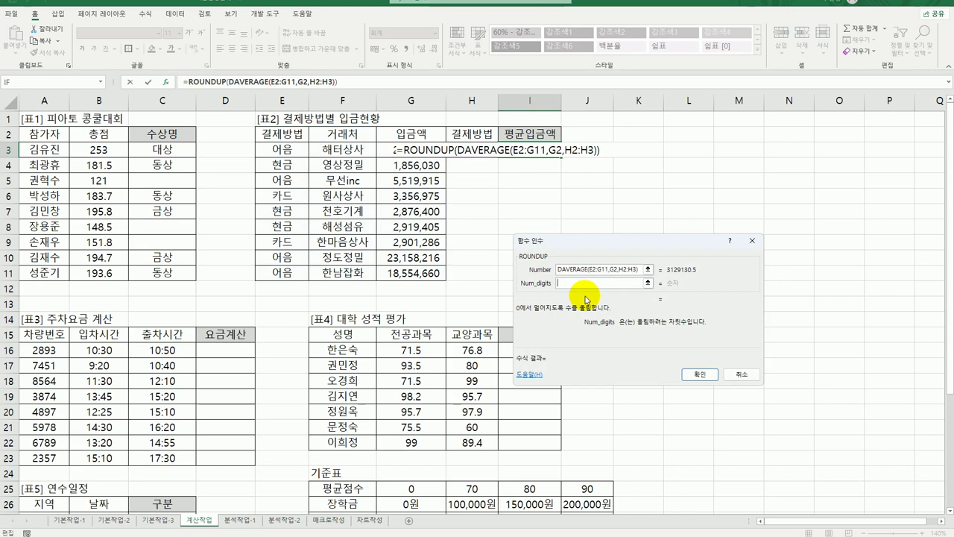
type("-2")
key("BackSpace")
type("3")
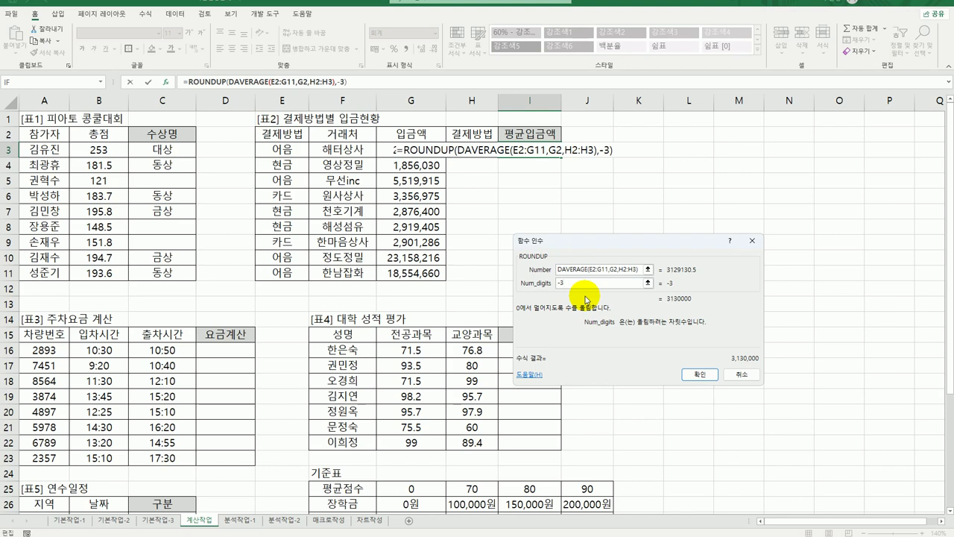
left_click(693, 376)
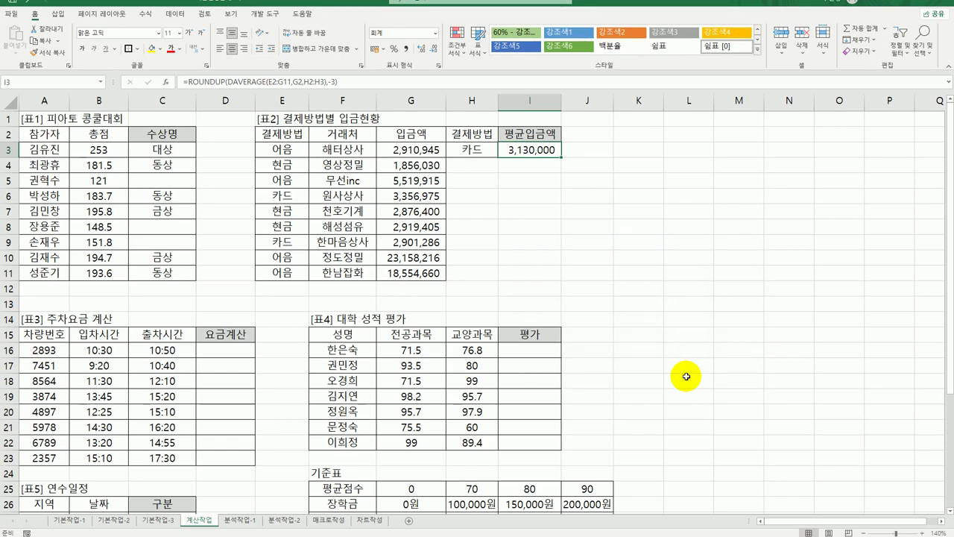
- Start an HOUR formula in D16 under 요금계산 in 표3
scroll(753, 414, "down", 3)
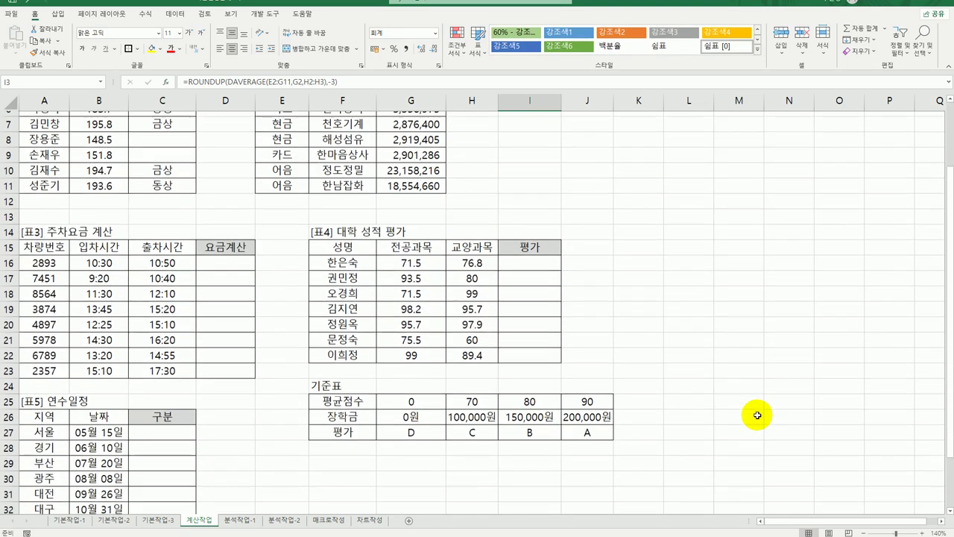
scroll(756, 415, "down", 1)
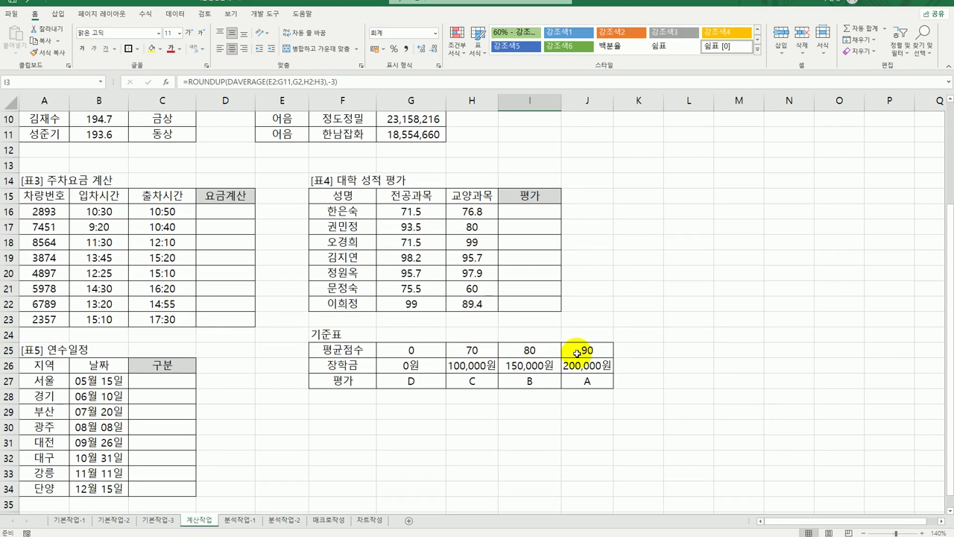
left_click(225, 218)
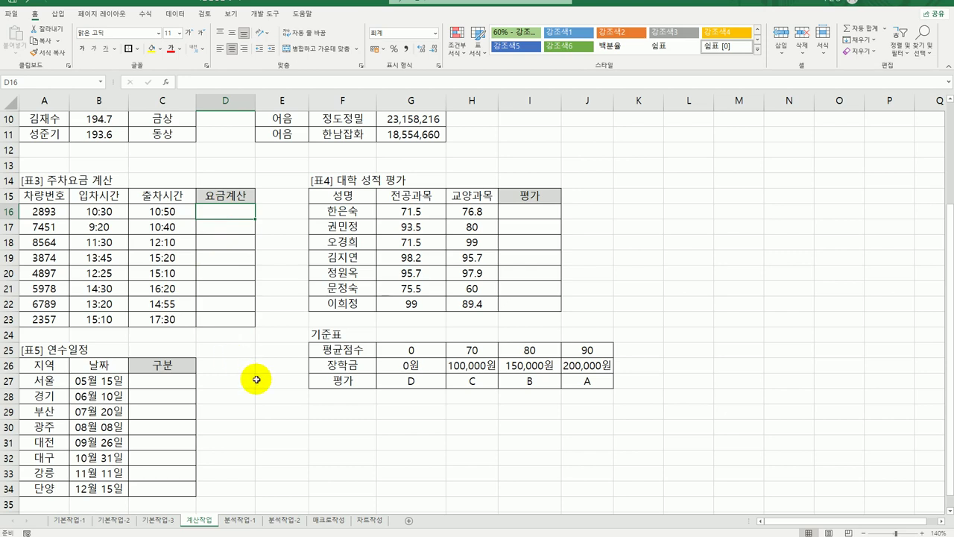
type("=")
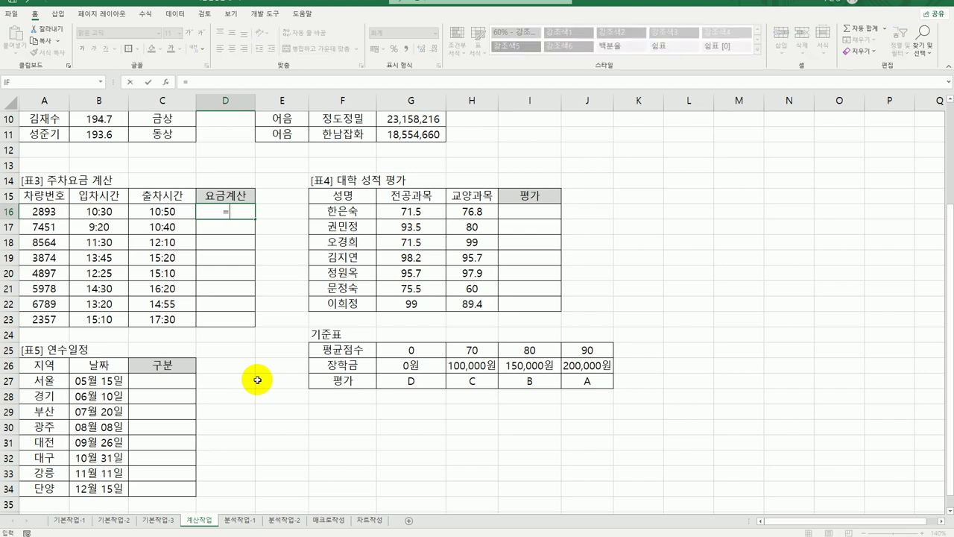
type("h")
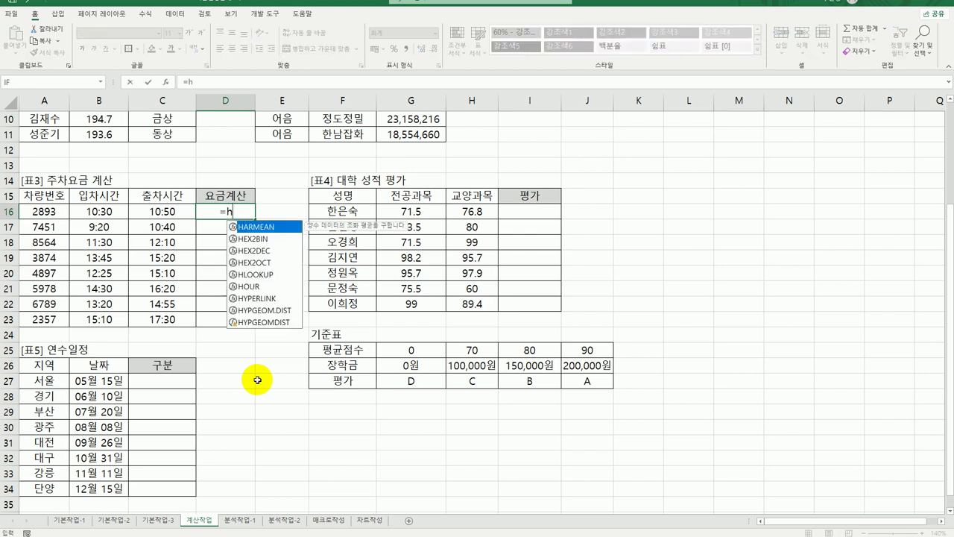
type("ou")
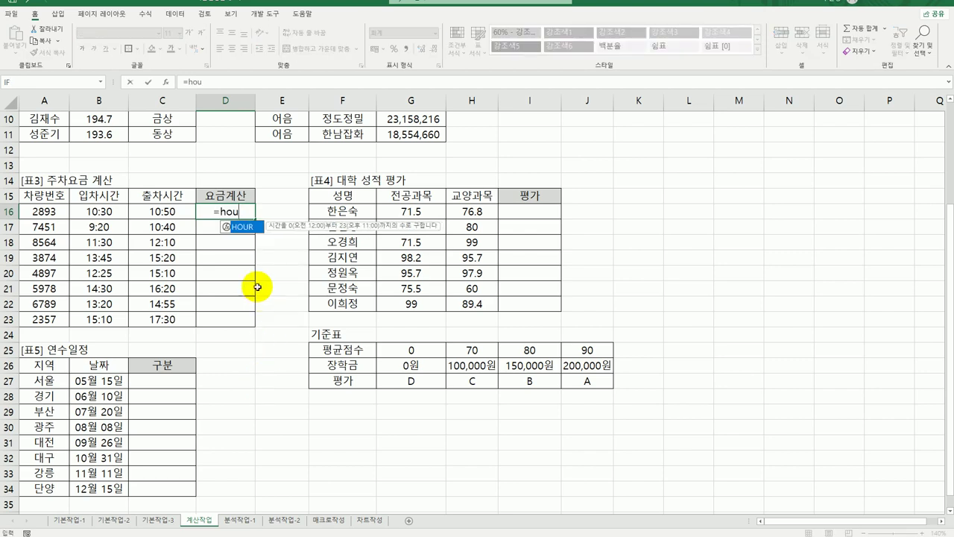
double_click(244, 227)
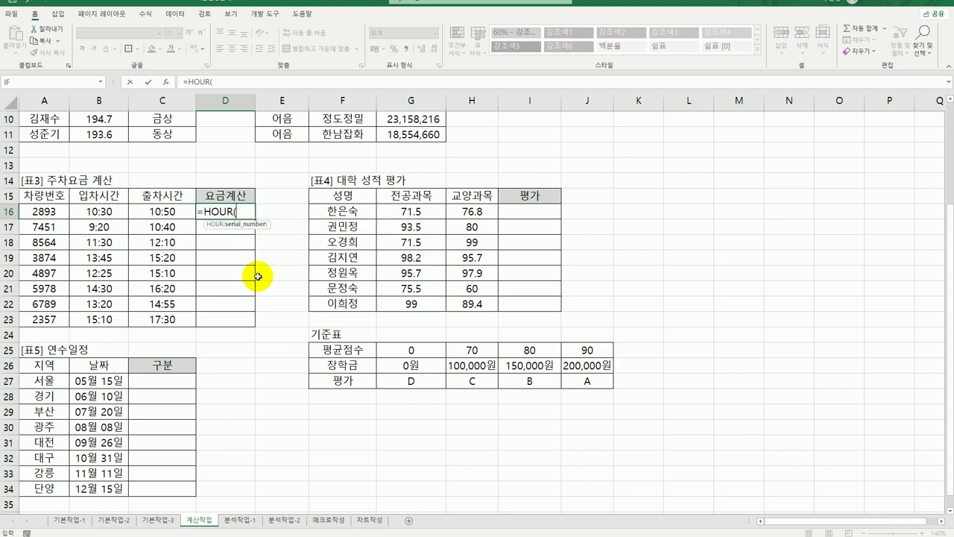
- Set the HOUR argument in D16 to C16-B16, enter the formula and fill it down to D23
left_click(181, 212)
type("-")
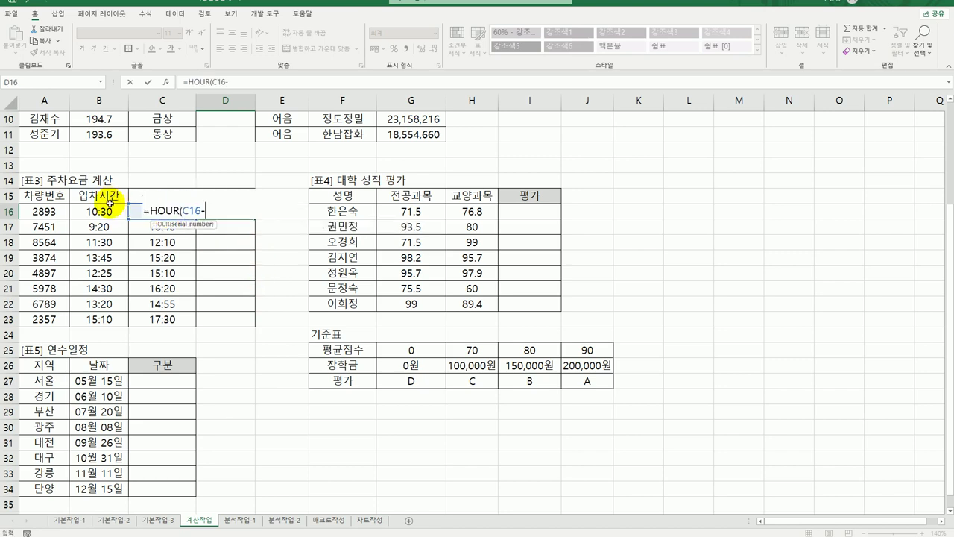
left_click(100, 212)
type(")")
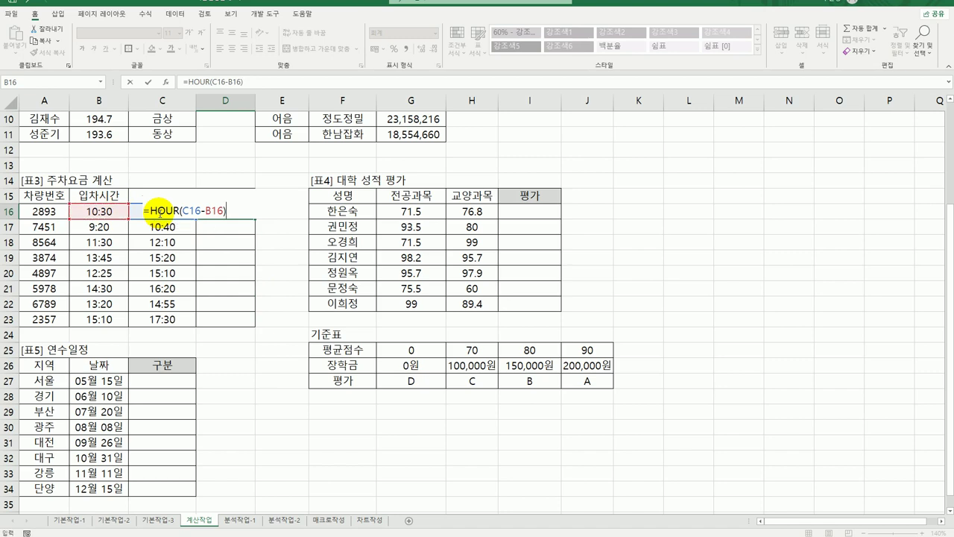
key("Return")
left_click(214, 216)
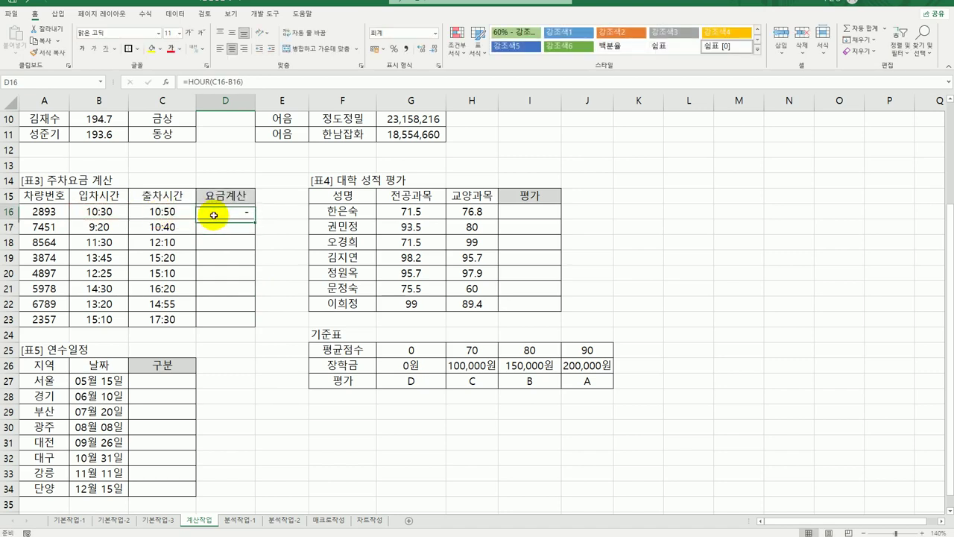
left_click_drag(256, 219, 251, 326)
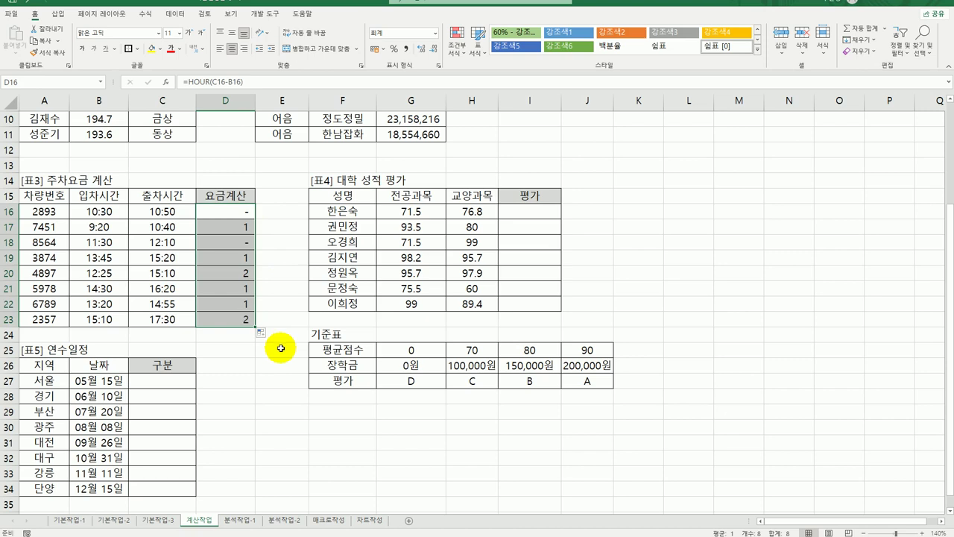
- Multiply the HOUR expression in D16 by 60 and fill the formula down to D23
double_click(216, 212)
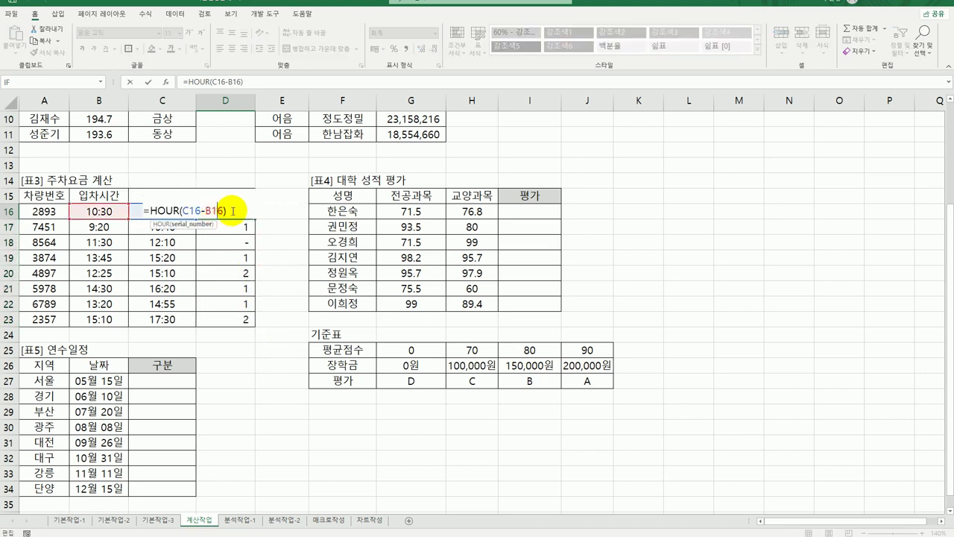
left_click(234, 211)
type("*60")
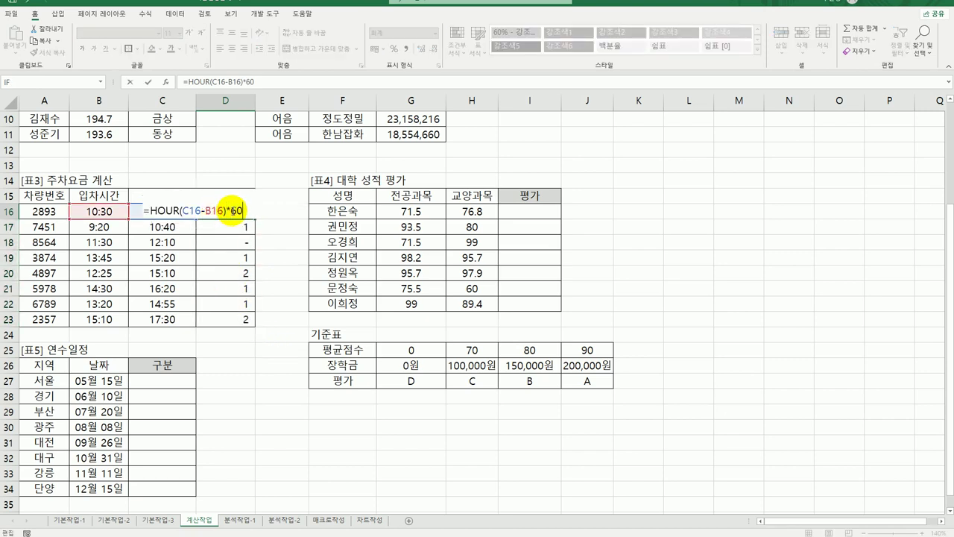
key("ctrl+Return")
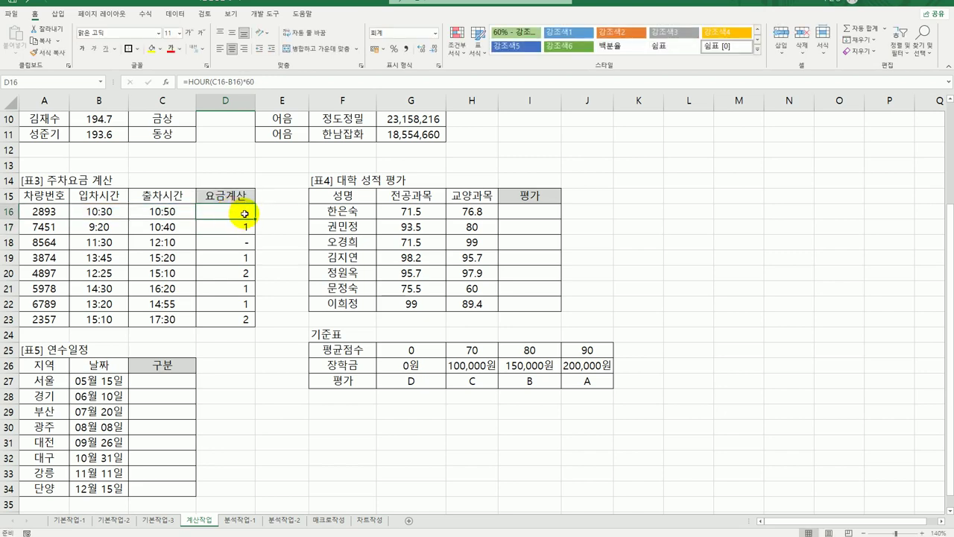
left_click_drag(259, 219, 268, 333)
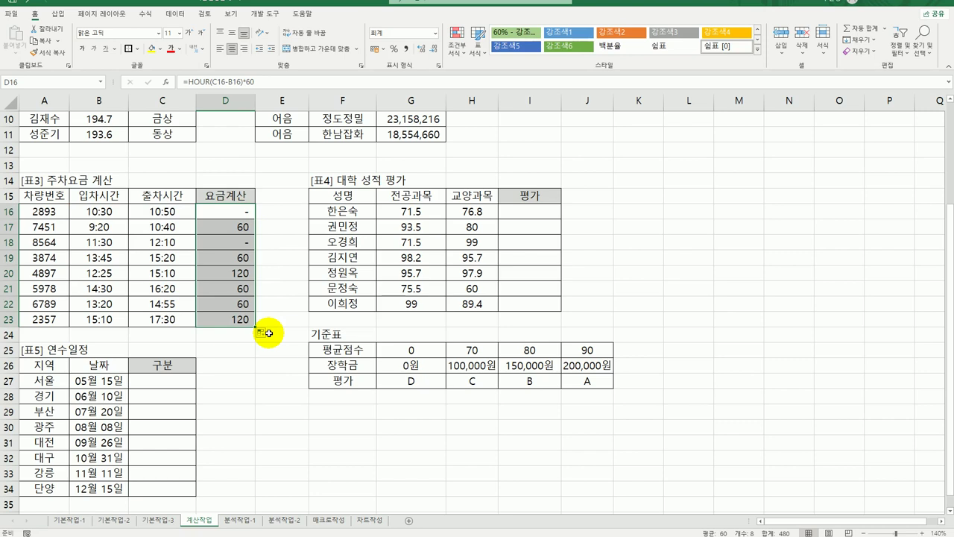
- Reopen the D16 formula for editing and add a MINUTE function to the HOUR expression
double_click(227, 213)
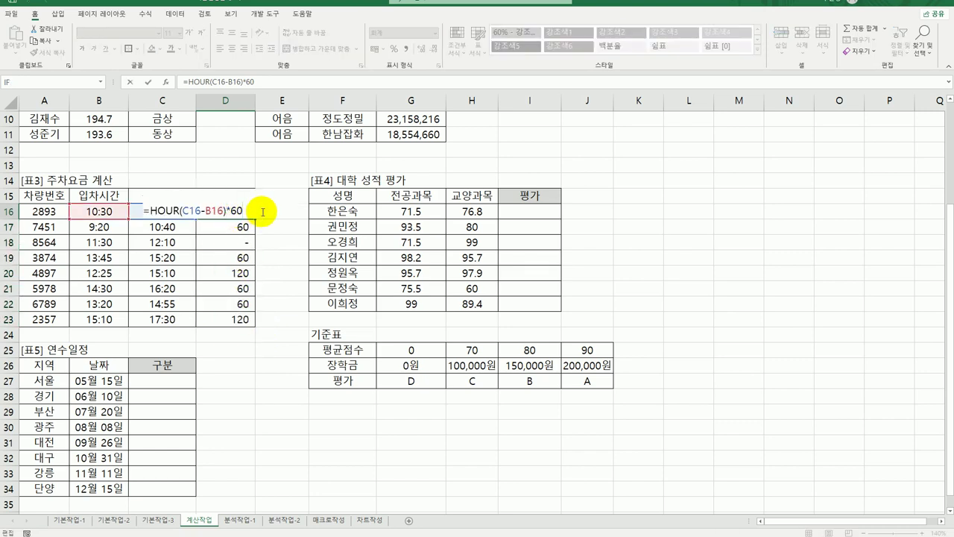
type("+m")
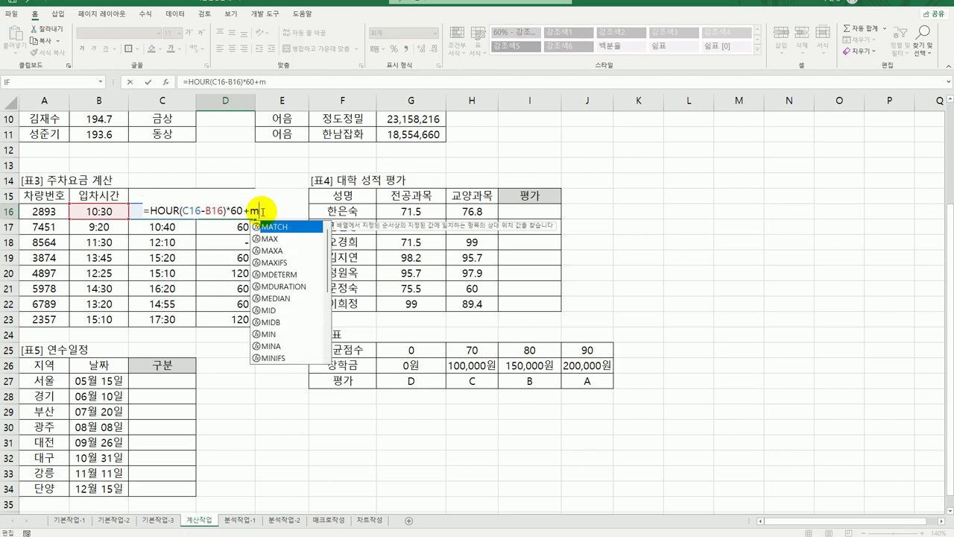
type("i")
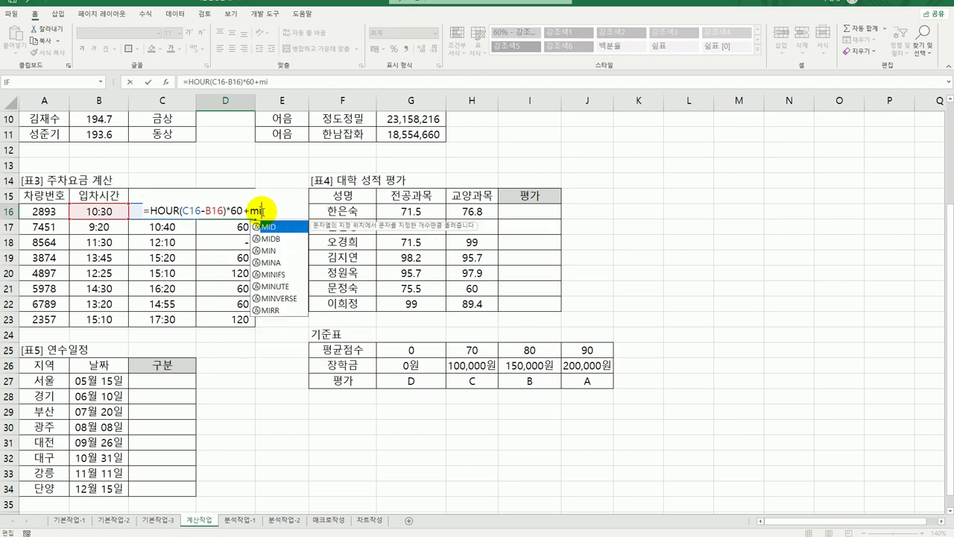
left_click(301, 288)
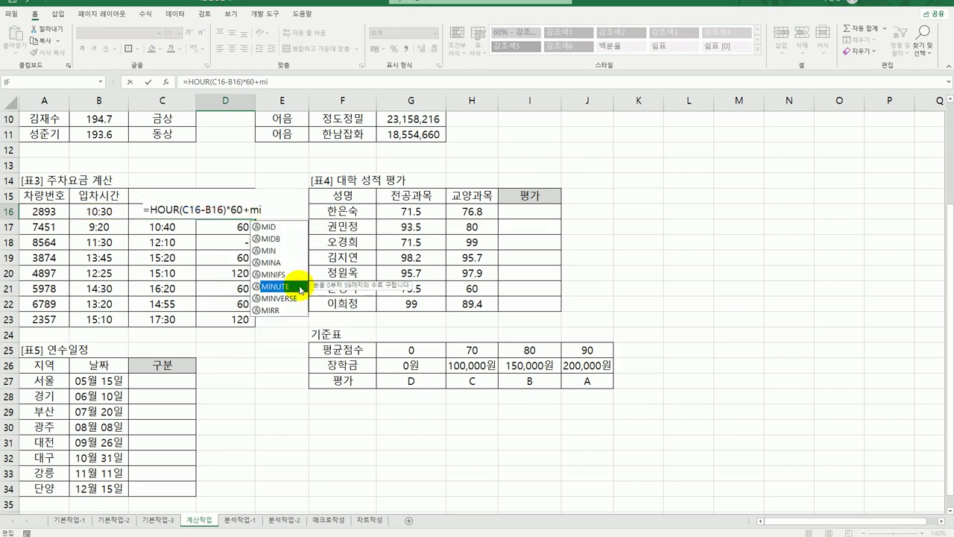
double_click(301, 288)
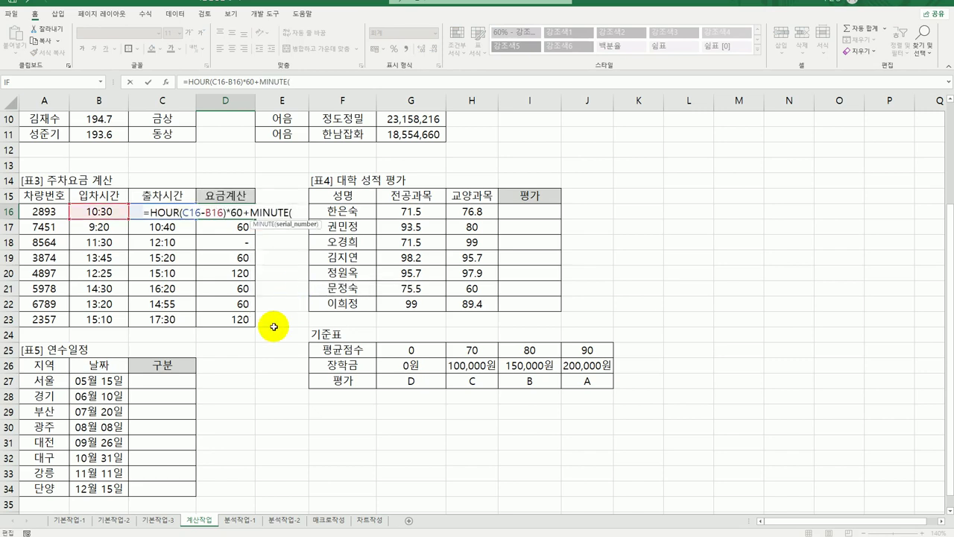
- Set the MINUTE argument in D16 to C16-B16, enter the formula and fill it down to D23
left_click(132, 215)
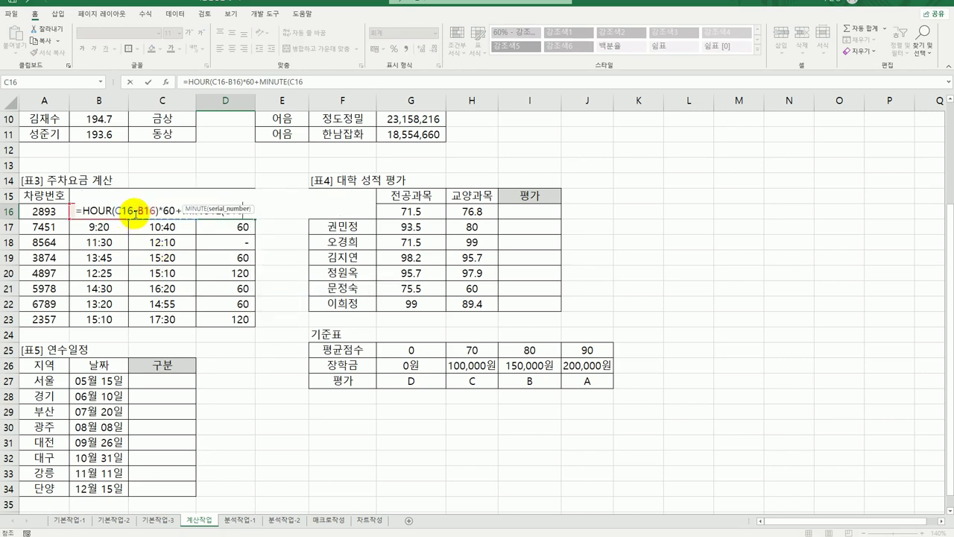
type("-")
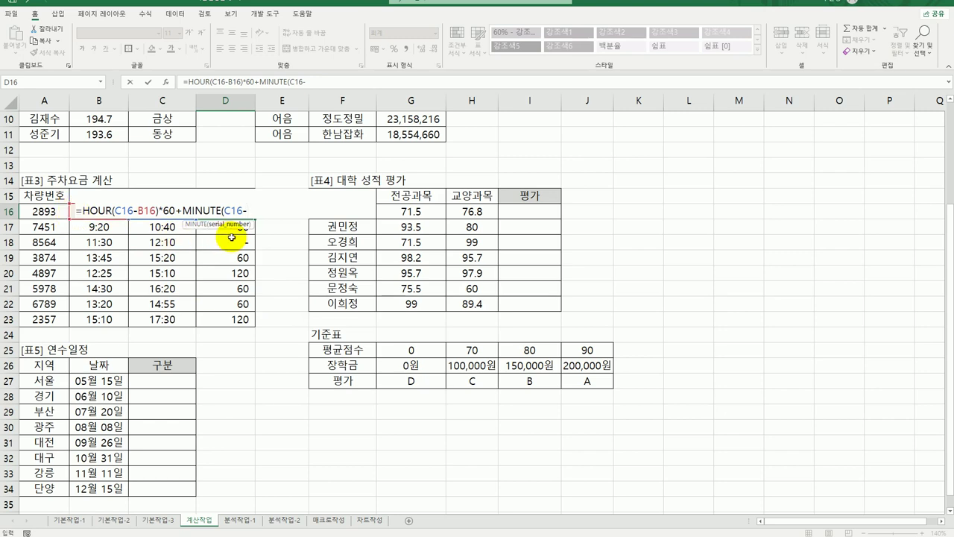
type("b16)")
key("Return")
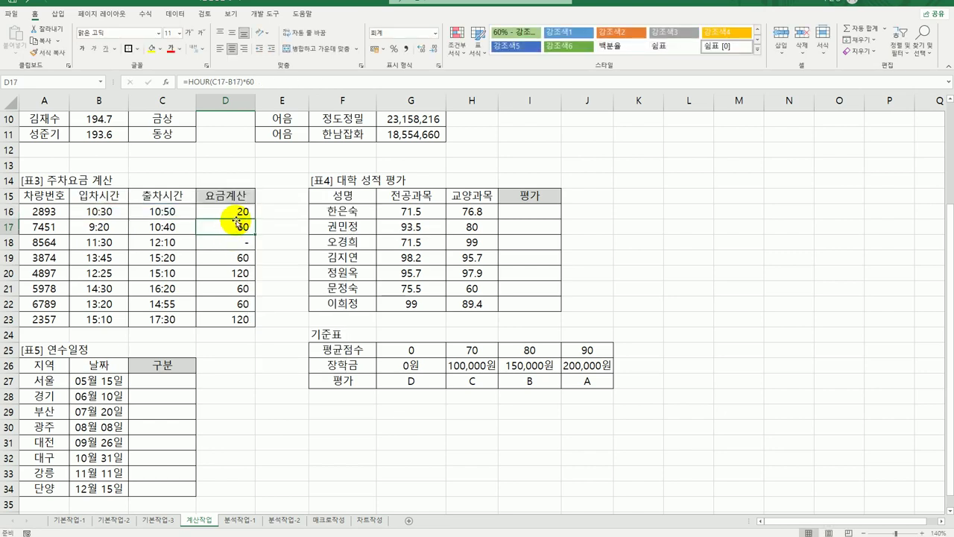
left_click(244, 215)
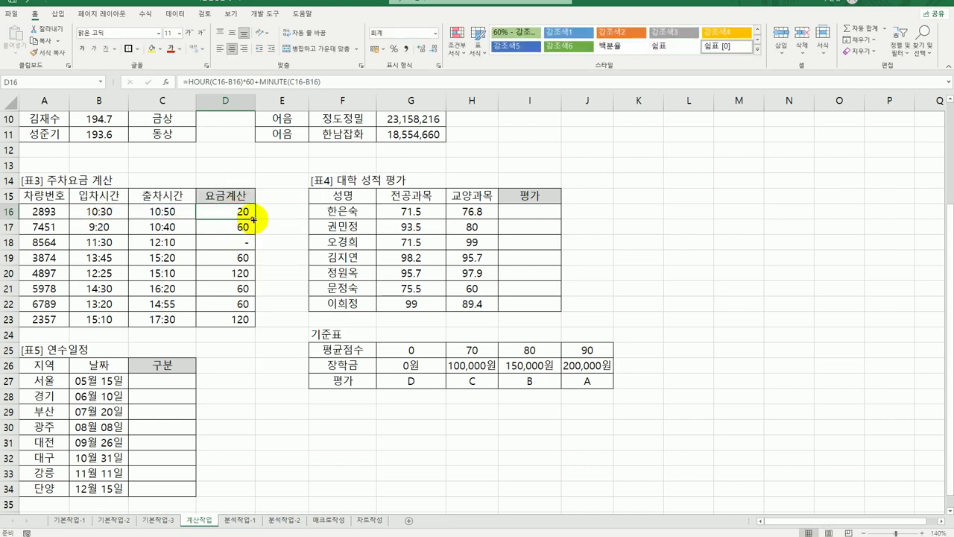
left_click_drag(253, 218, 256, 326)
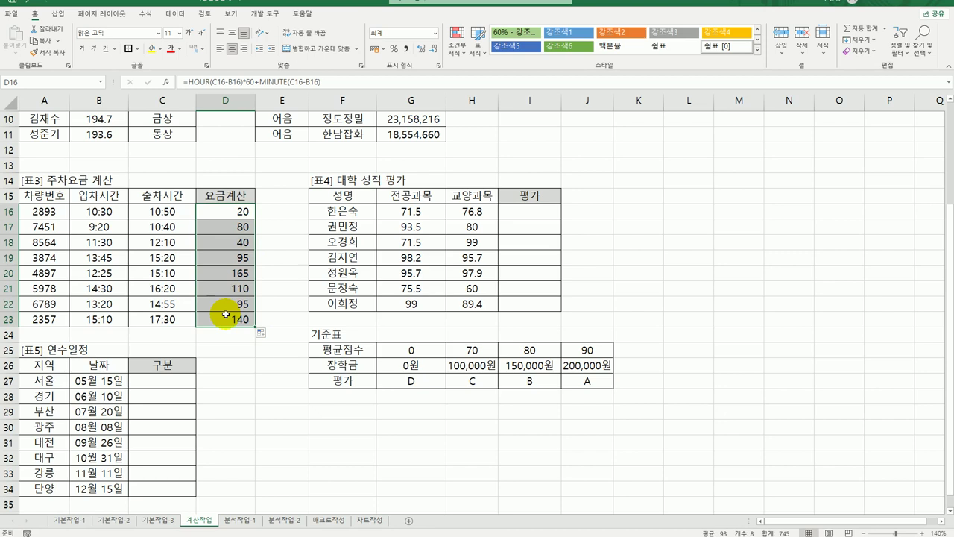
- Enclose the whole HOUR and MINUTE sum in D16 in parentheses and multiply it by 500
double_click(238, 212)
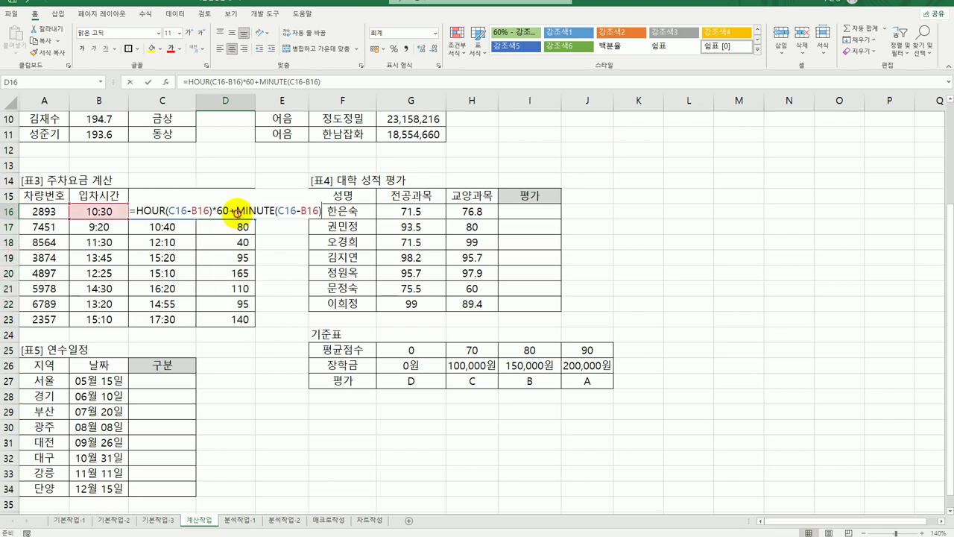
left_click(136, 211)
type("(")
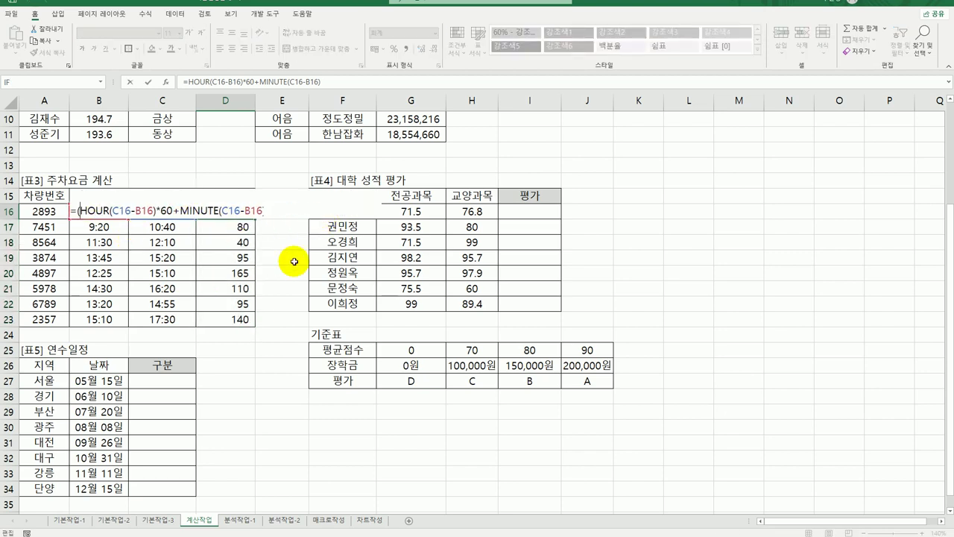
key("End")
type(")")
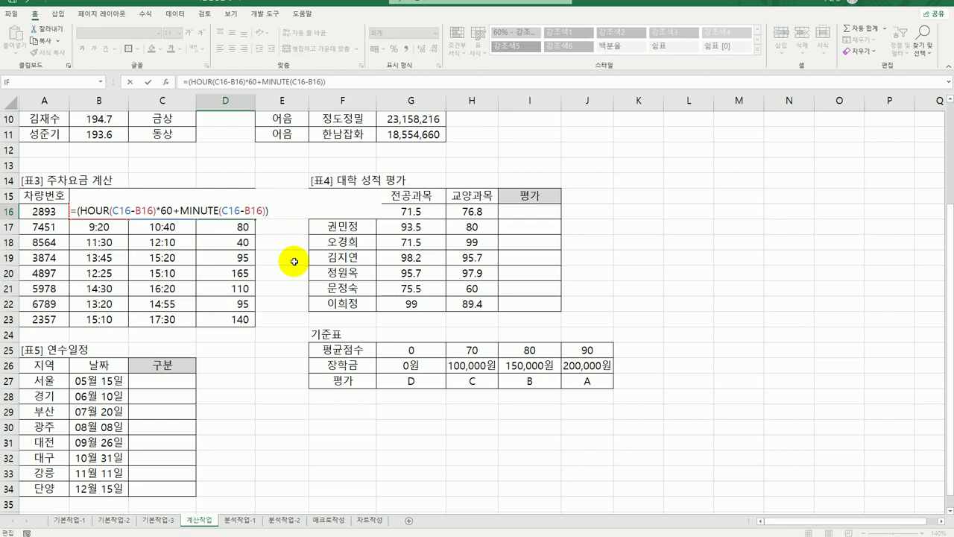
type("*500")
key("Return")
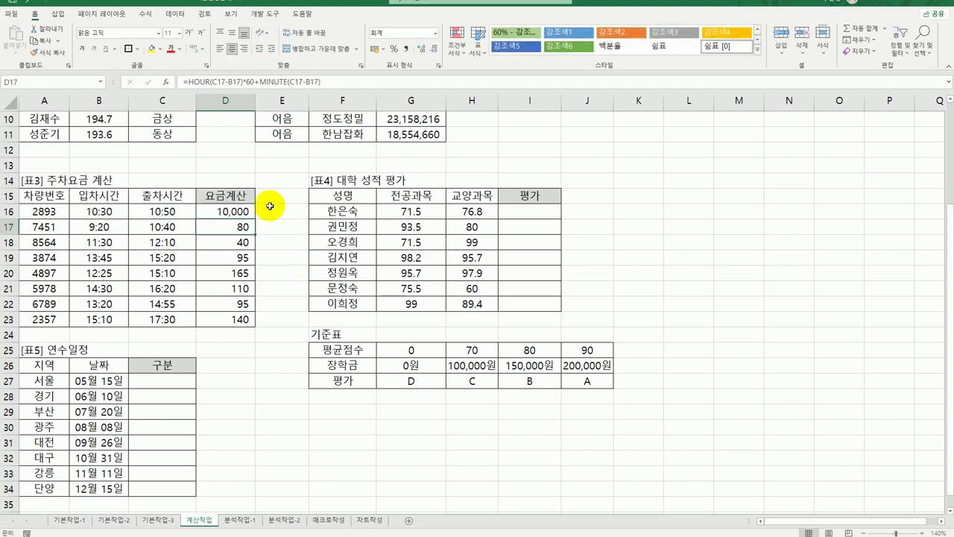
- Insert a division by 10 before *500 in the D16 formula and fill it down to D23
left_click(228, 212)
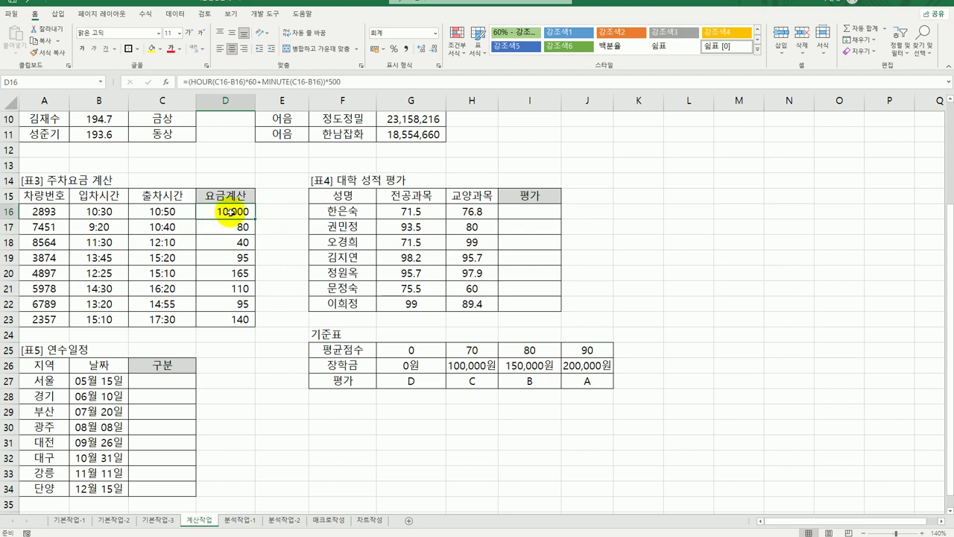
double_click(227, 212)
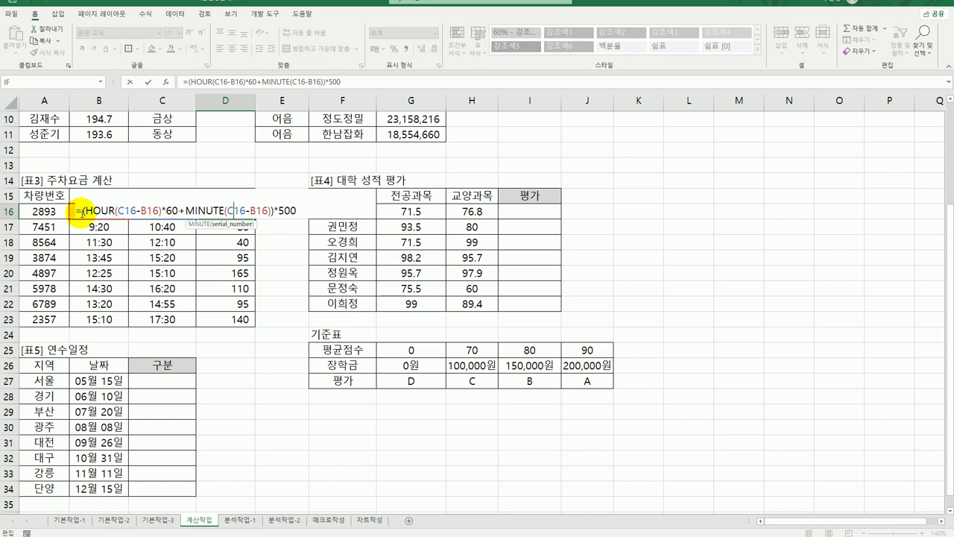
left_click(273, 211)
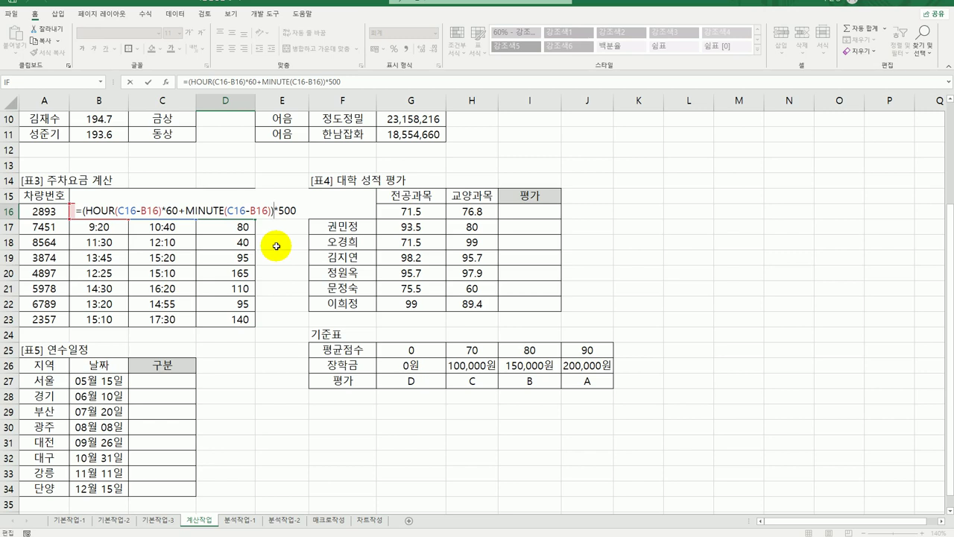
type("/10")
key("Return")
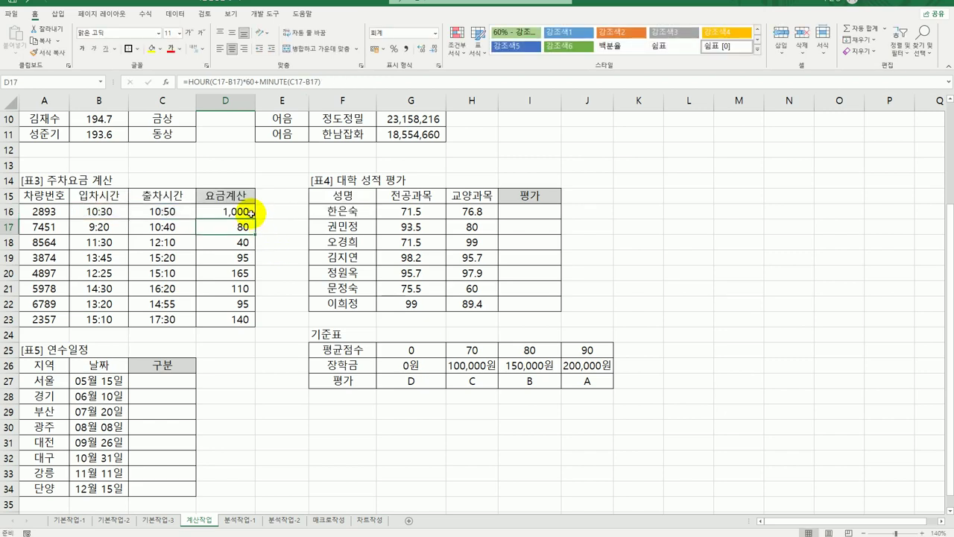
left_click(250, 212)
left_click_drag(254, 218, 261, 323)
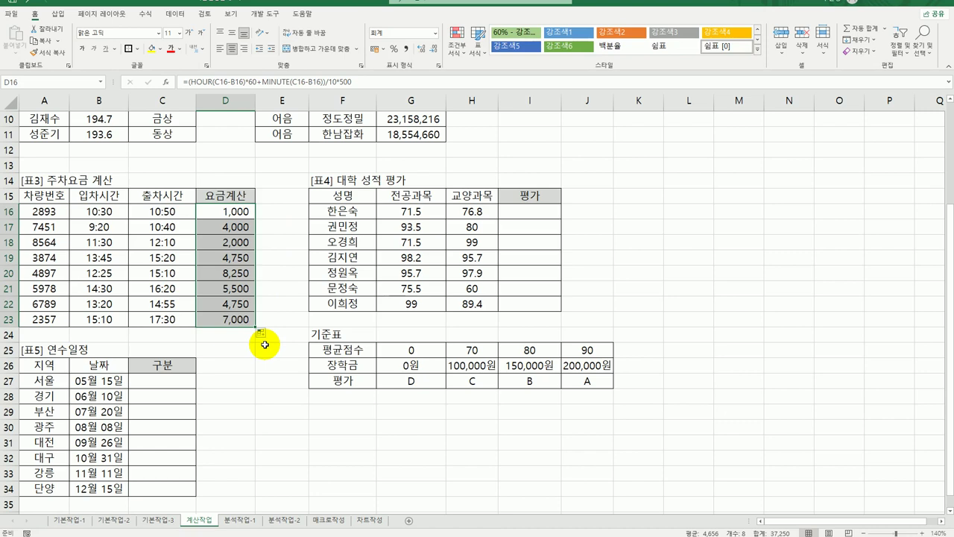
- Calculate each student's average in 표4's 평가 column by entering =AVERAGE(G16:H16) in I16 and filling it down to I22
left_click(537, 212)
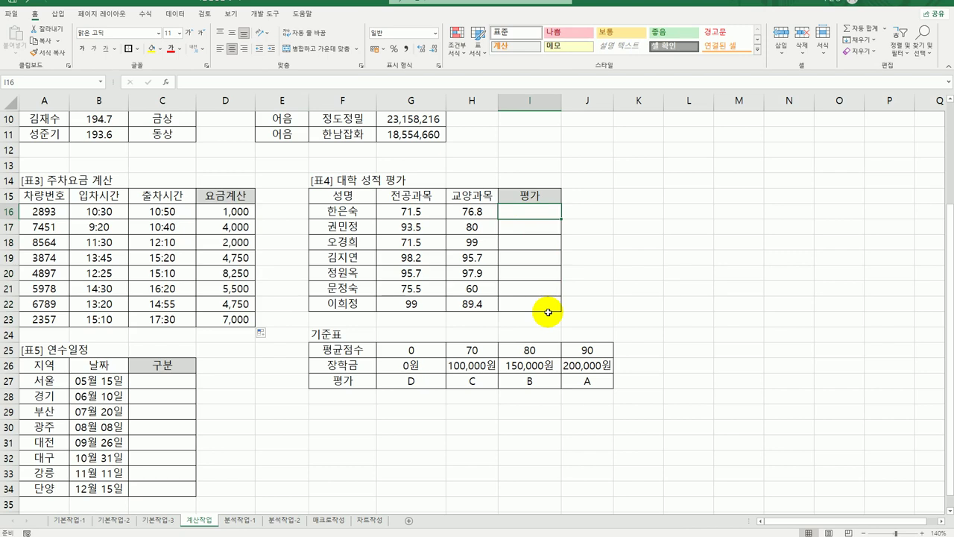
type("=av")
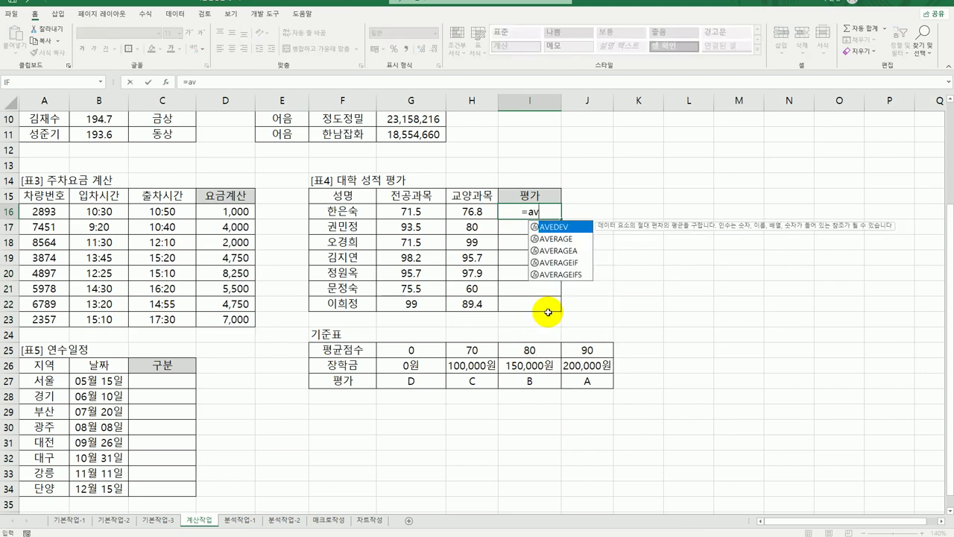
key("Down")
key("Tab")
left_click(434, 214)
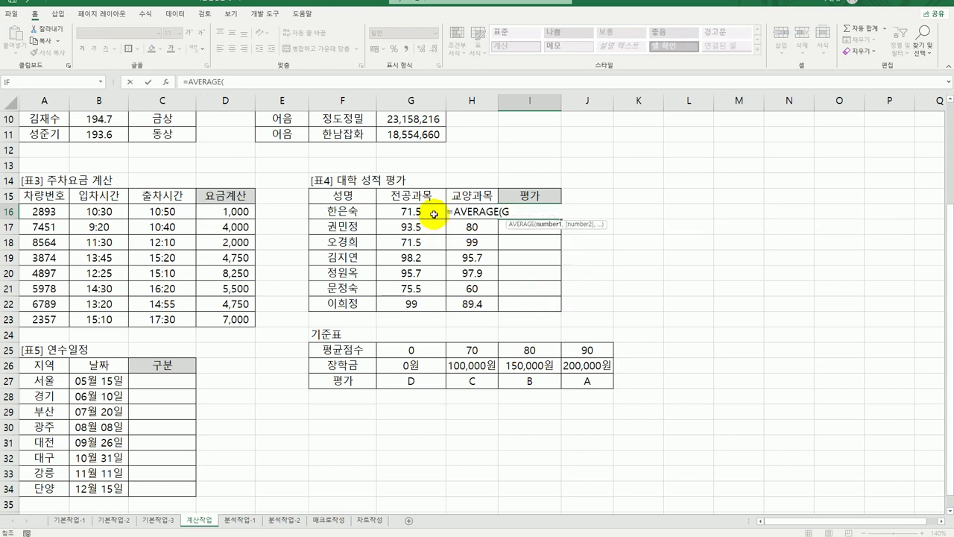
left_click_drag(434, 214, 462, 214)
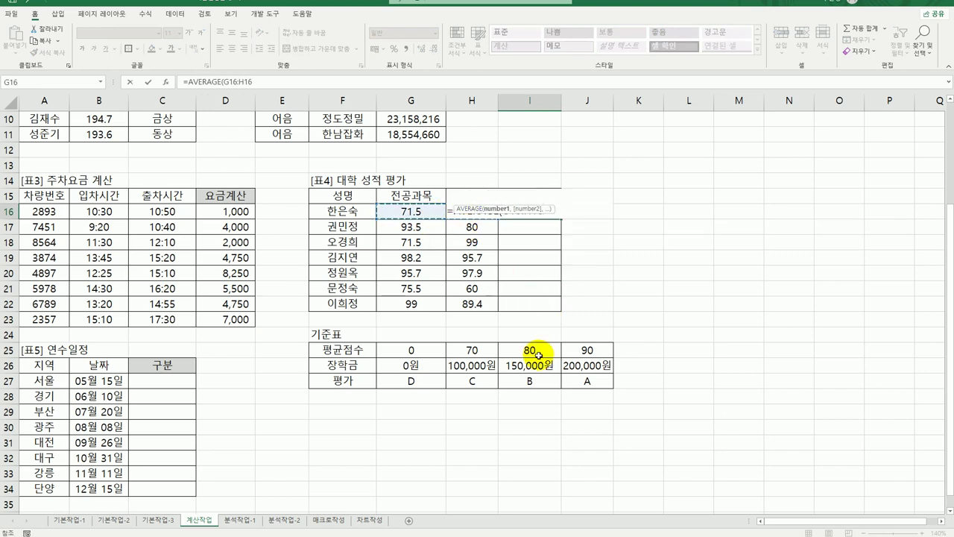
type(")")
key("Return")
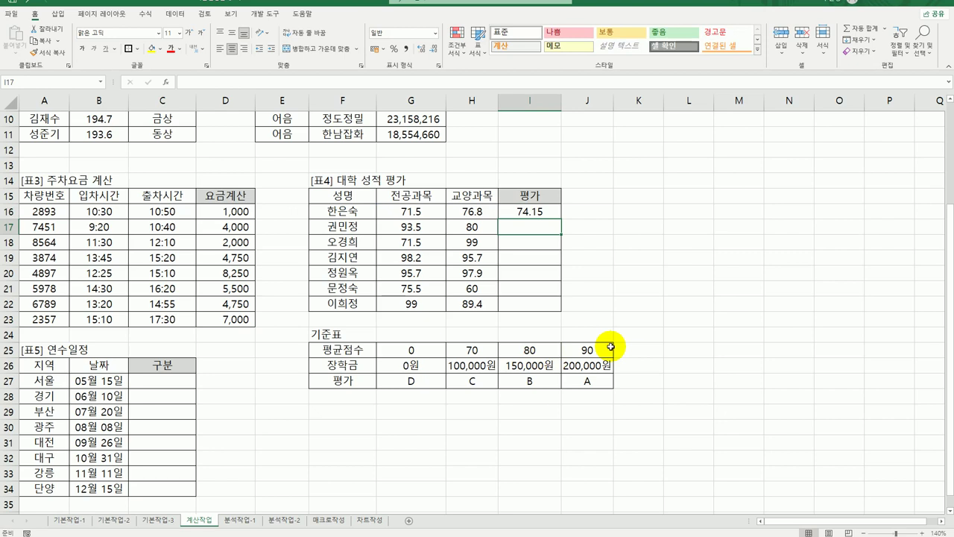
left_click(555, 214)
left_click_drag(560, 219, 566, 319)
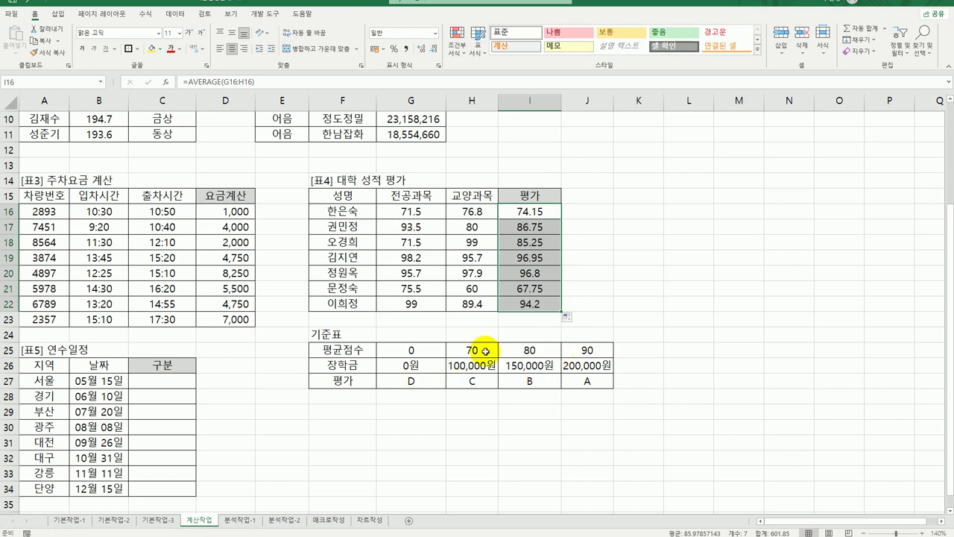
- Wrap the AVERAGE formula in I16 in an HLOOKUP function and open its function arguments clear of the tables
double_click(523, 211)
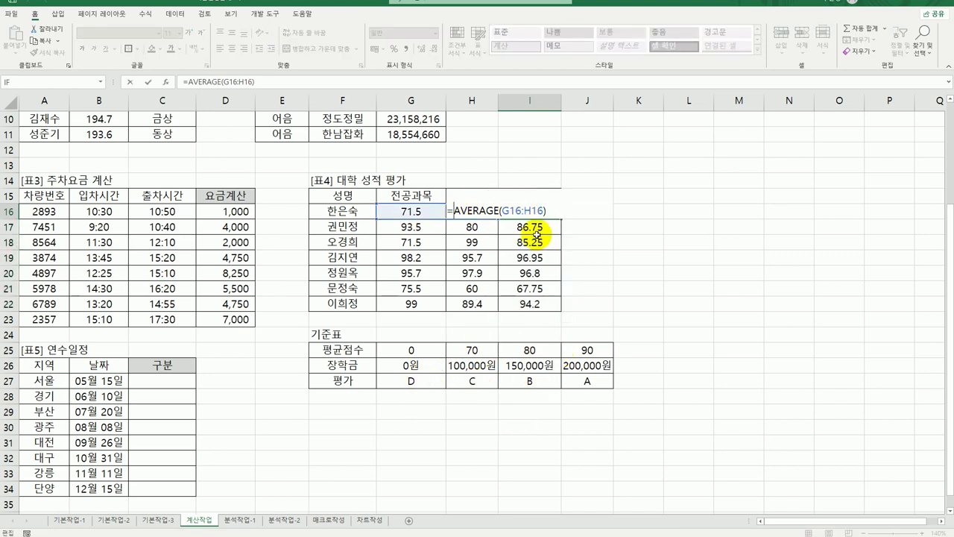
type("hl")
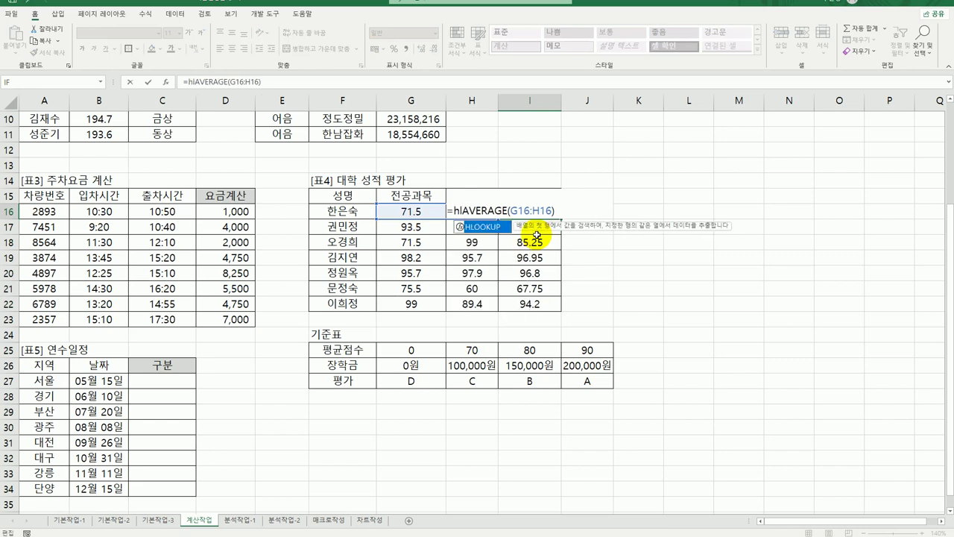
double_click(485, 225)
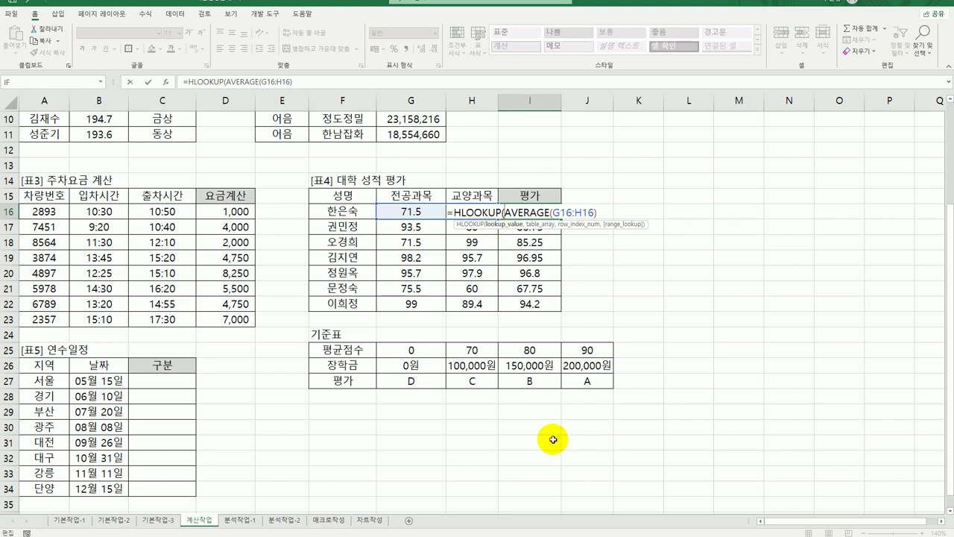
left_click(474, 213)
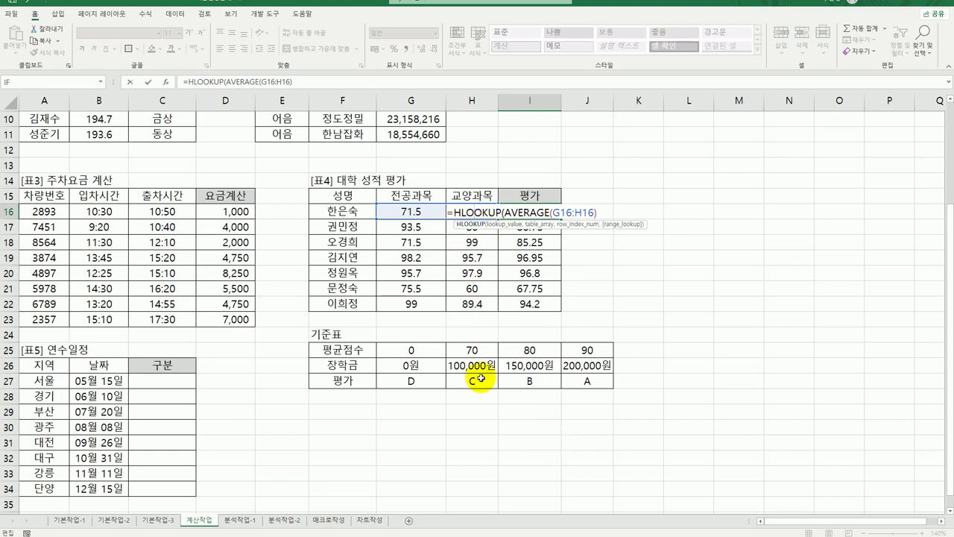
left_click(165, 82)
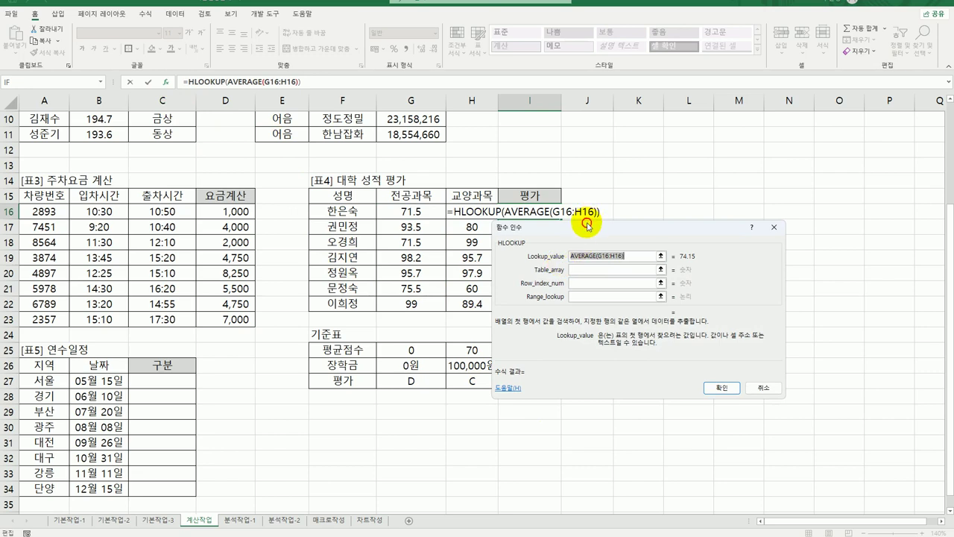
left_click_drag(590, 225, 712, 157)
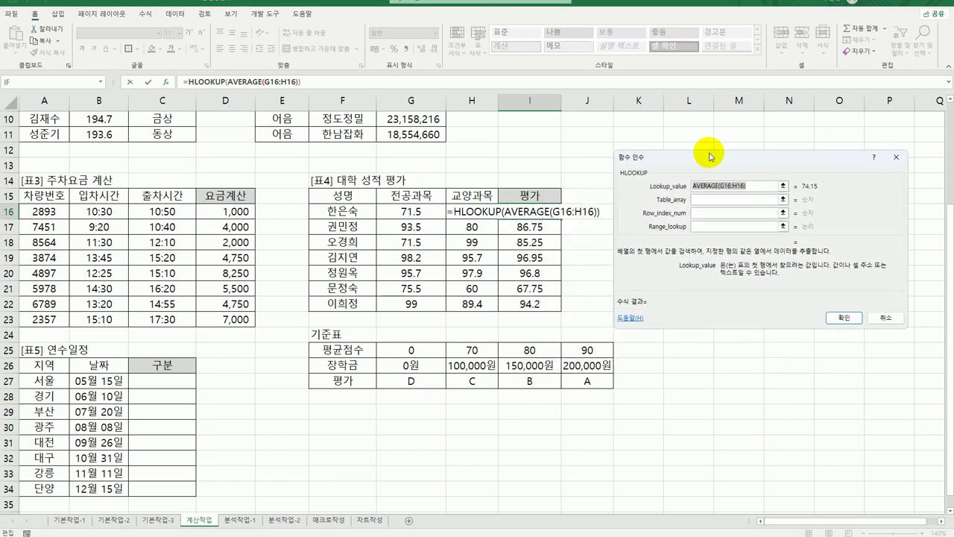
- Set the HLOOKUP table array to the 기준표 range as the absolute reference $G$25:$J$27
left_click(707, 200)
left_click_drag(410, 351, 564, 384)
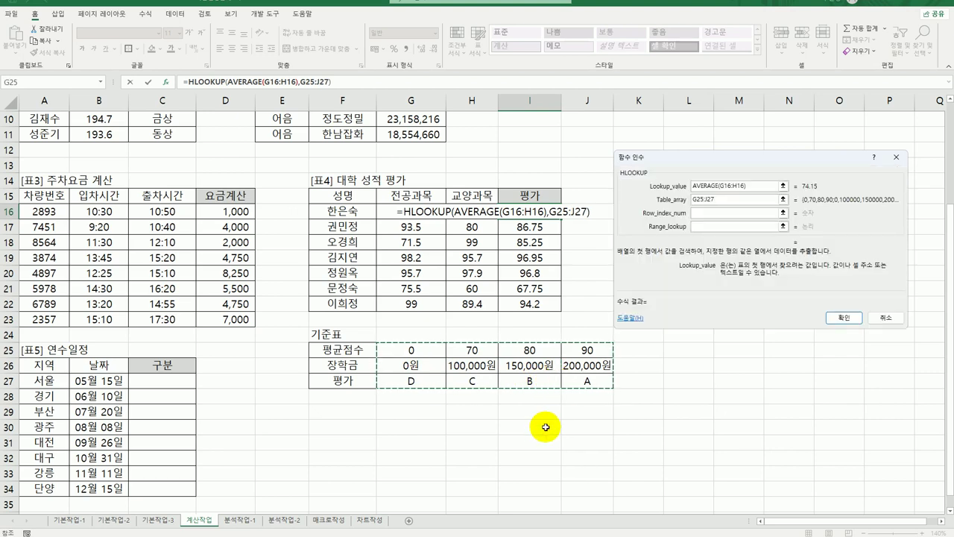
key("F4")
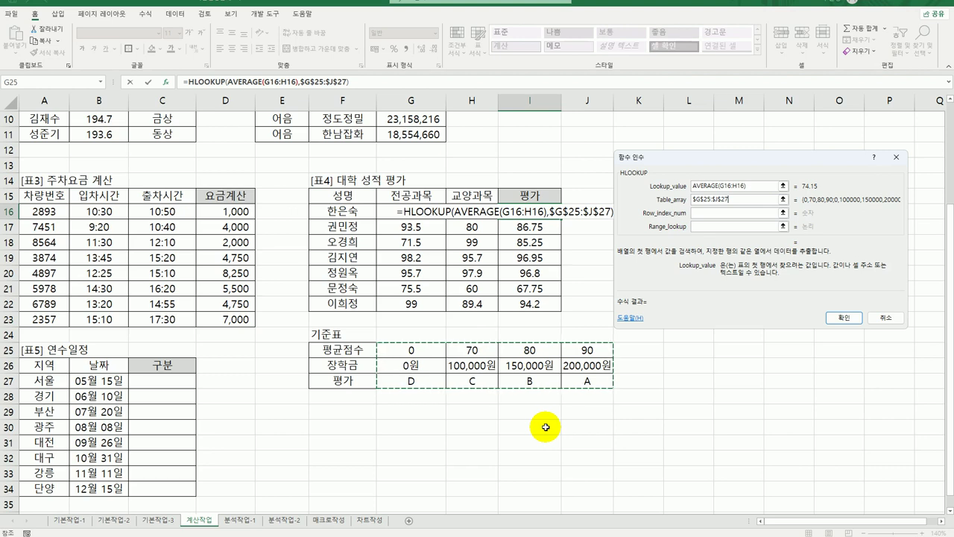
- Set the HLOOKUP row index to 3 with the range lookup left blank, and fill the formula down to I22
left_click(702, 213)
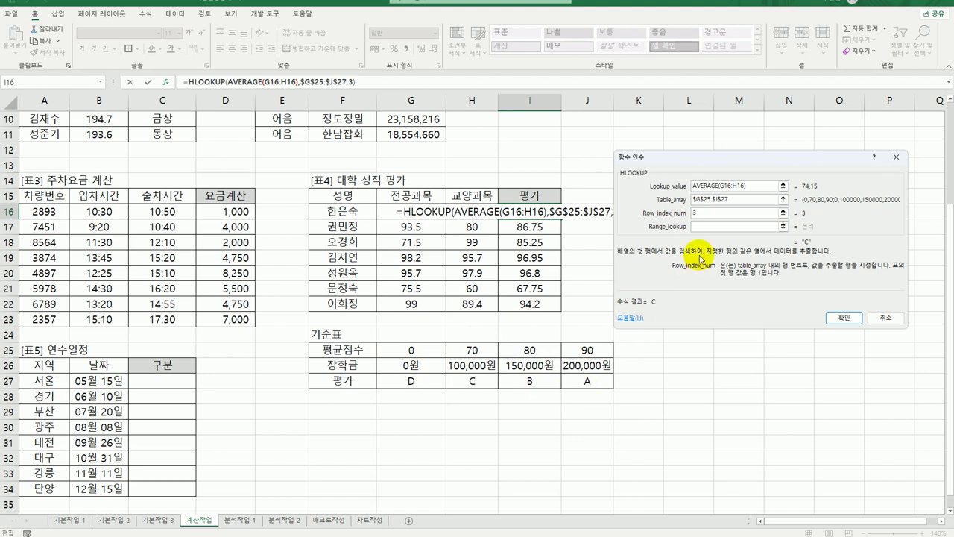
type("3")
left_click(708, 226)
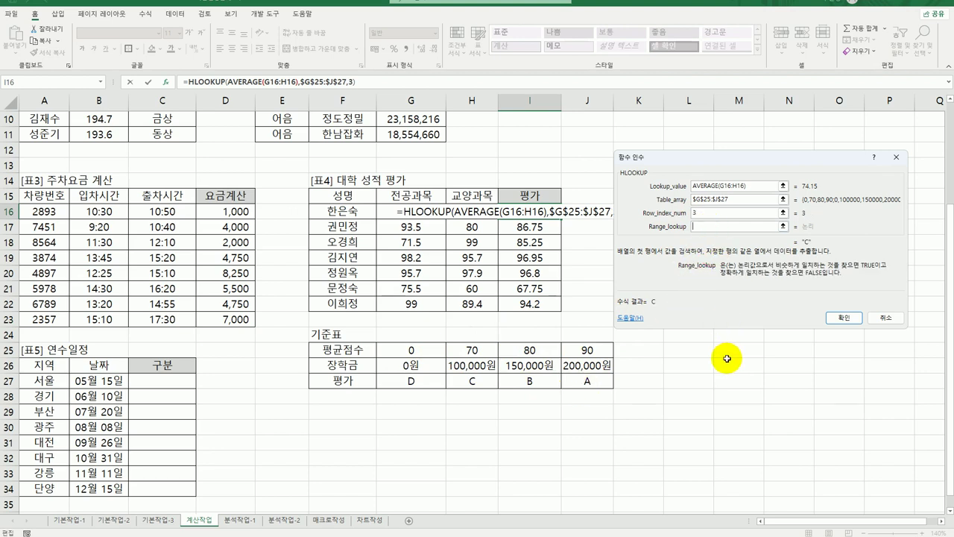
left_click(833, 321)
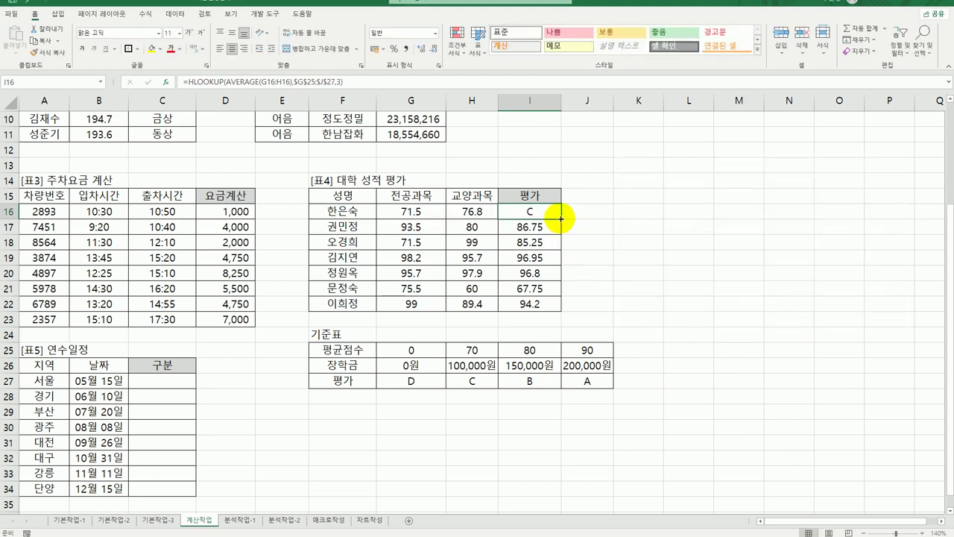
left_click_drag(562, 219, 641, 315)
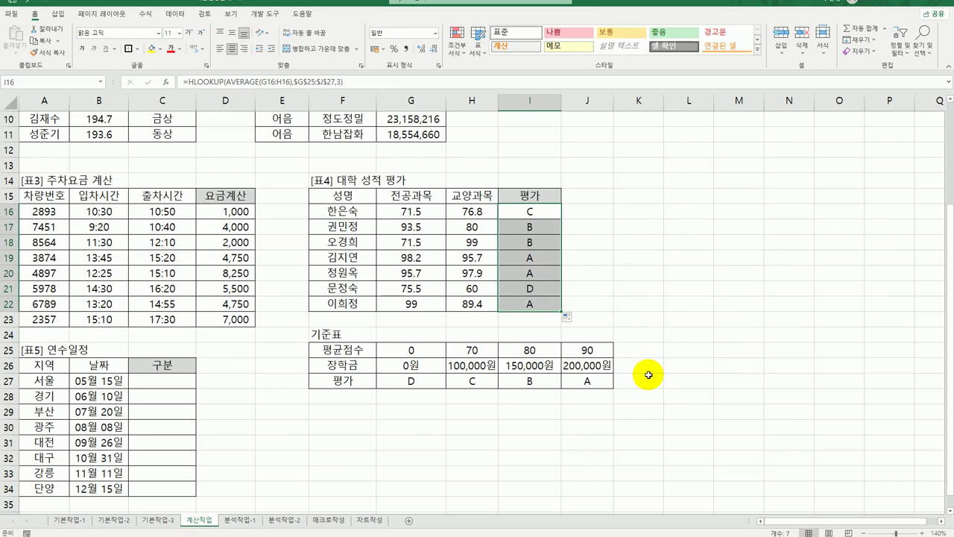
scroll(449, 478, "down", 2)
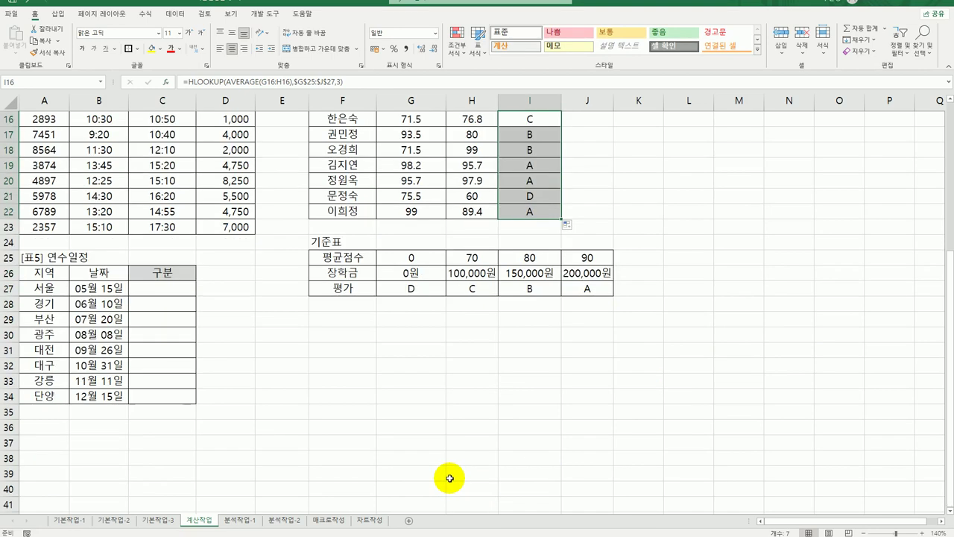
scroll(450, 478, "up", 1)
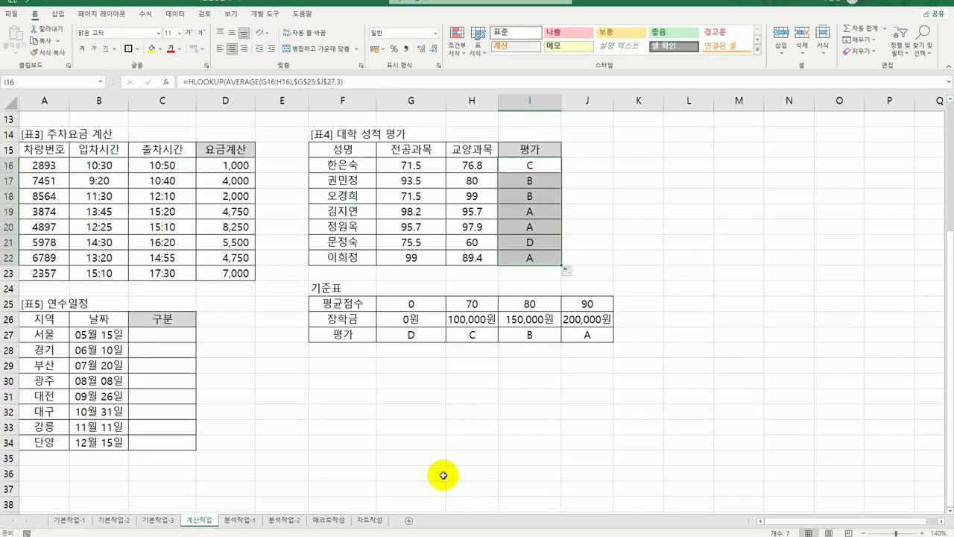
left_click(179, 335)
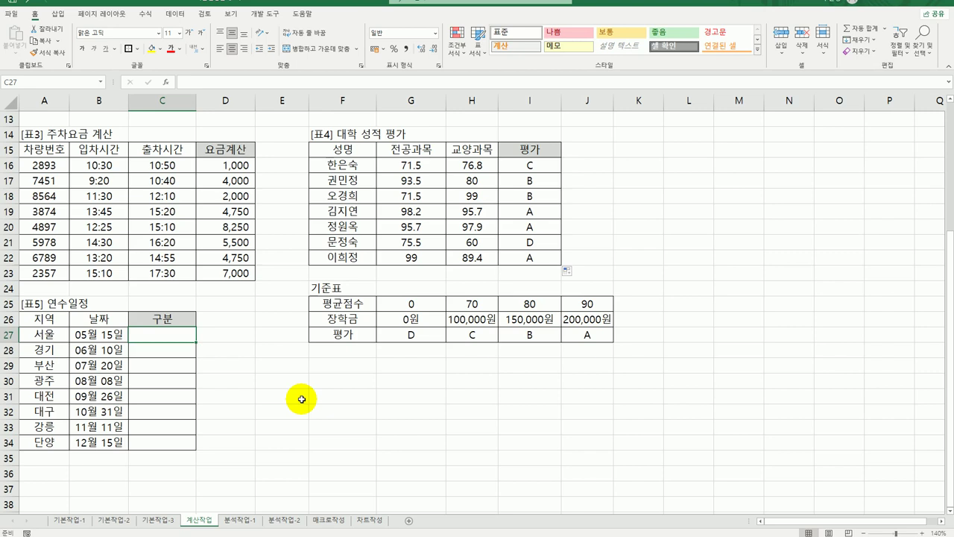
type("=if")
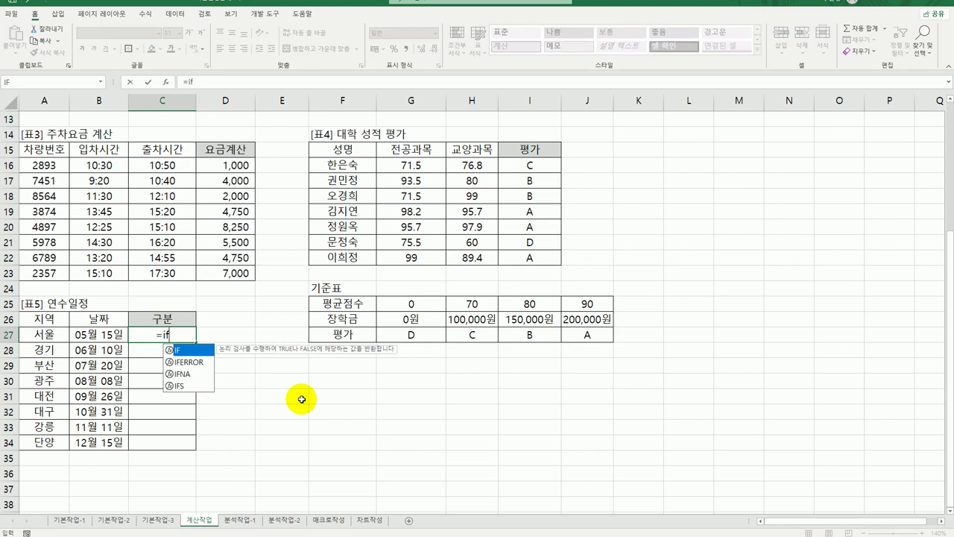
key("Tab")
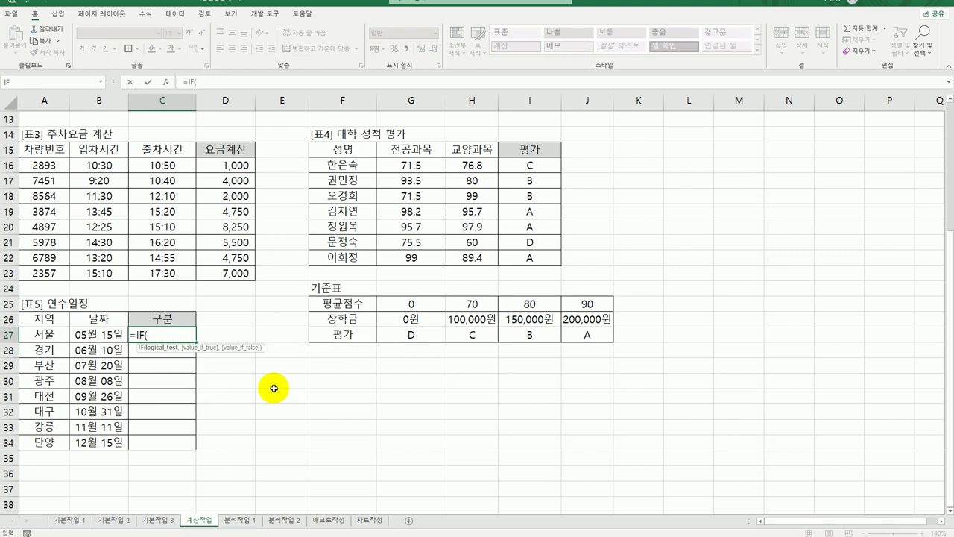
key("BackSpace")
key("BackSpace")
key("BackSpace")
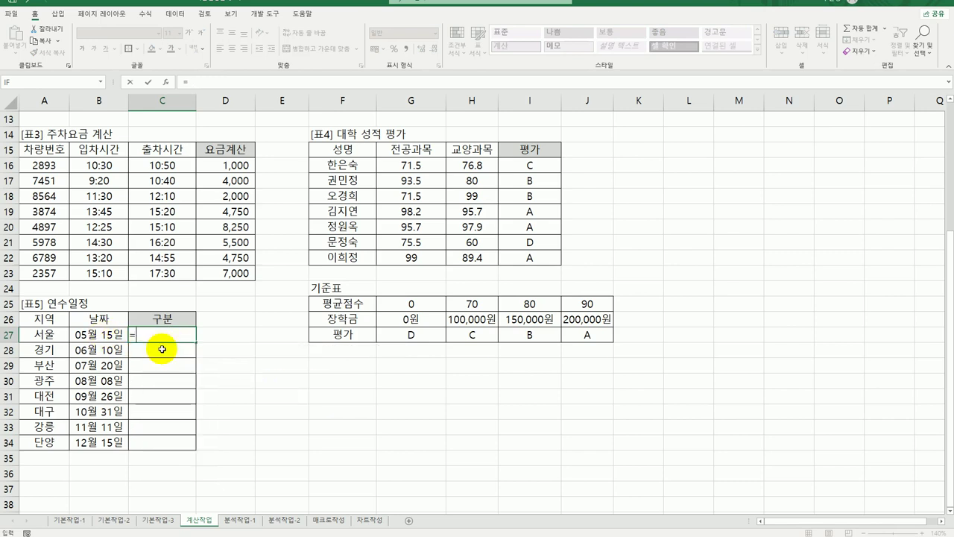
- Extract the day from 표5's 날짜 by entering =DAY(B27) in C27 and filling it down to C34
type("day")
double_click(163, 351)
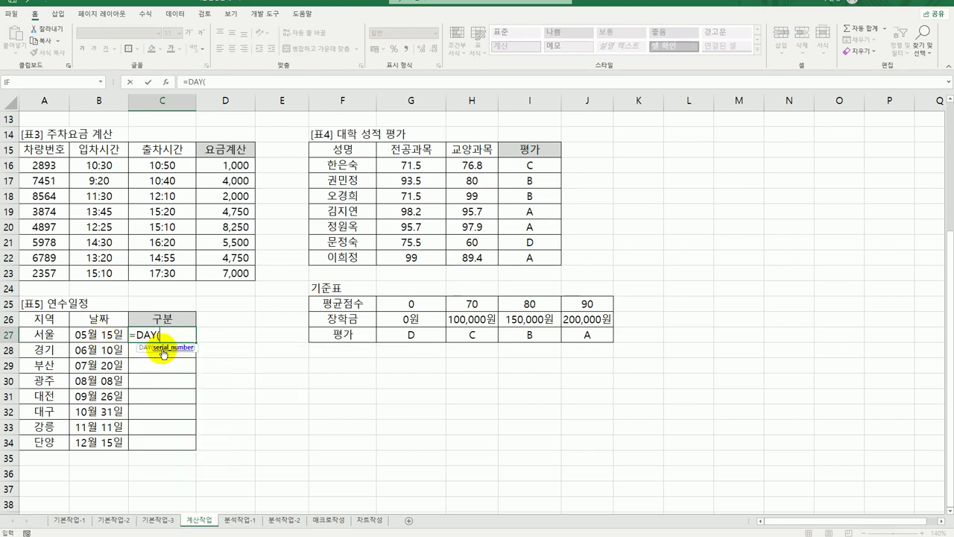
left_click(111, 333)
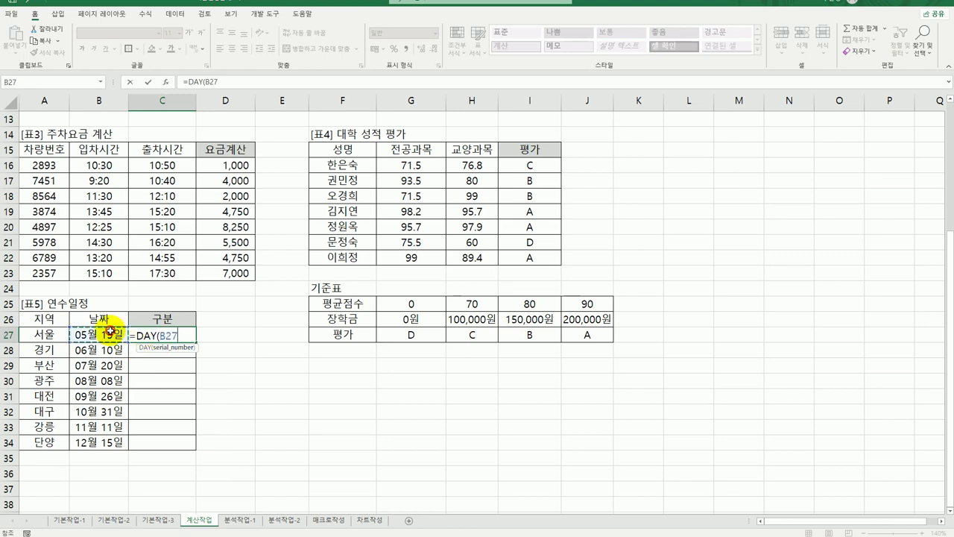
key("Return")
left_click(189, 339)
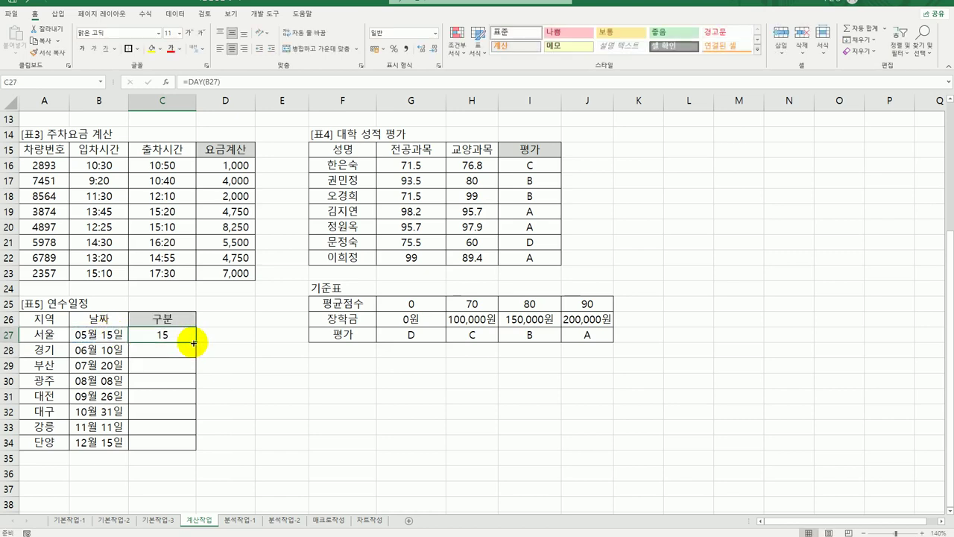
left_click_drag(196, 342, 191, 451)
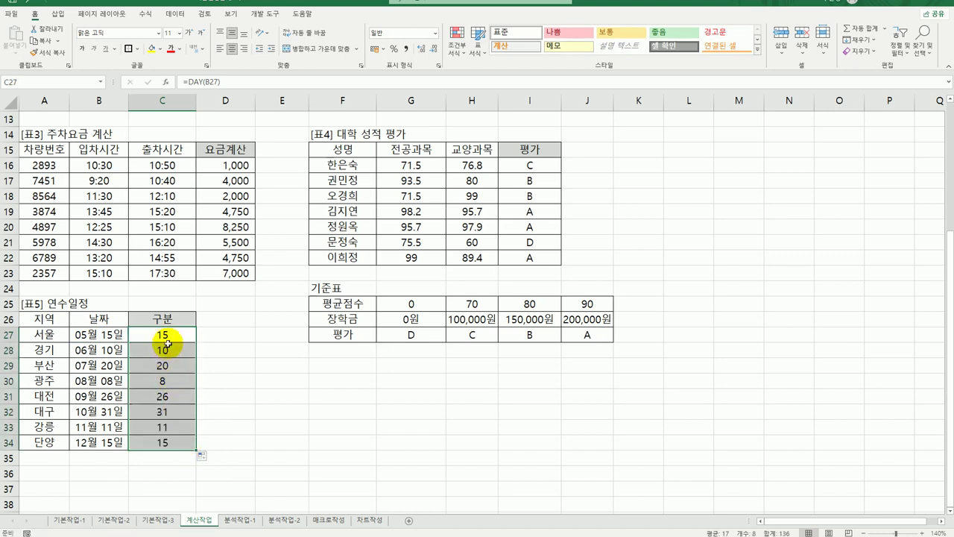
- Wrap the DAY formula in C27 in an IF function and set its logical test to DAY(B27)<=10
left_click(166, 337)
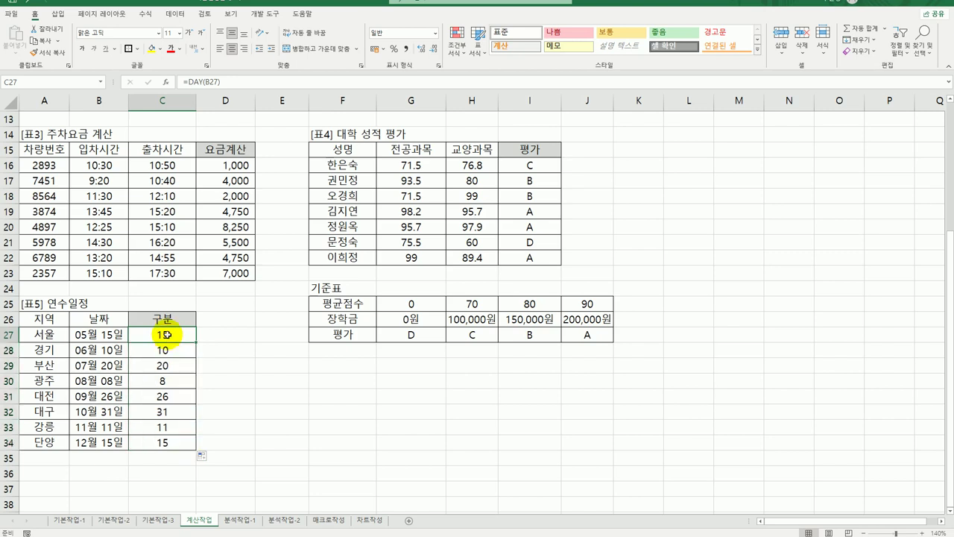
double_click(167, 334)
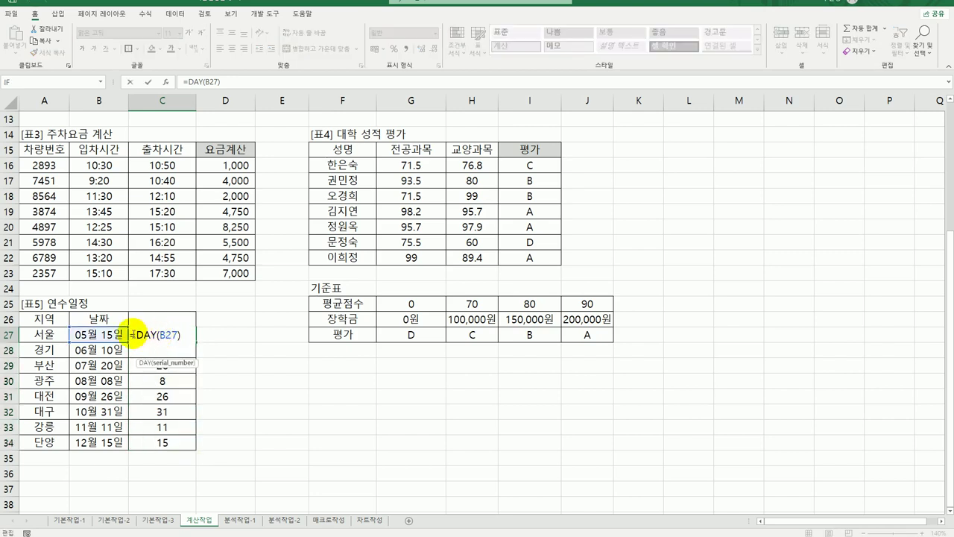
type("IF(")
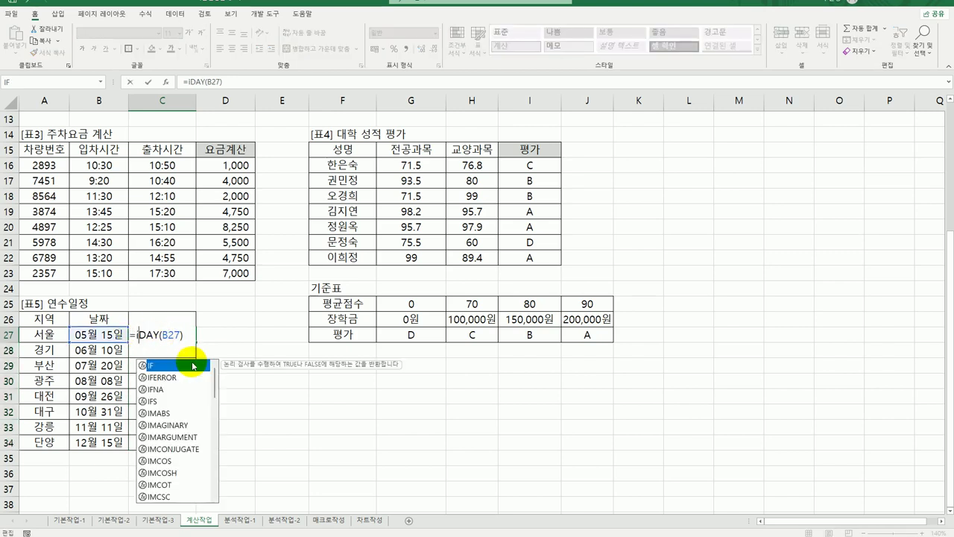
left_click(135, 335)
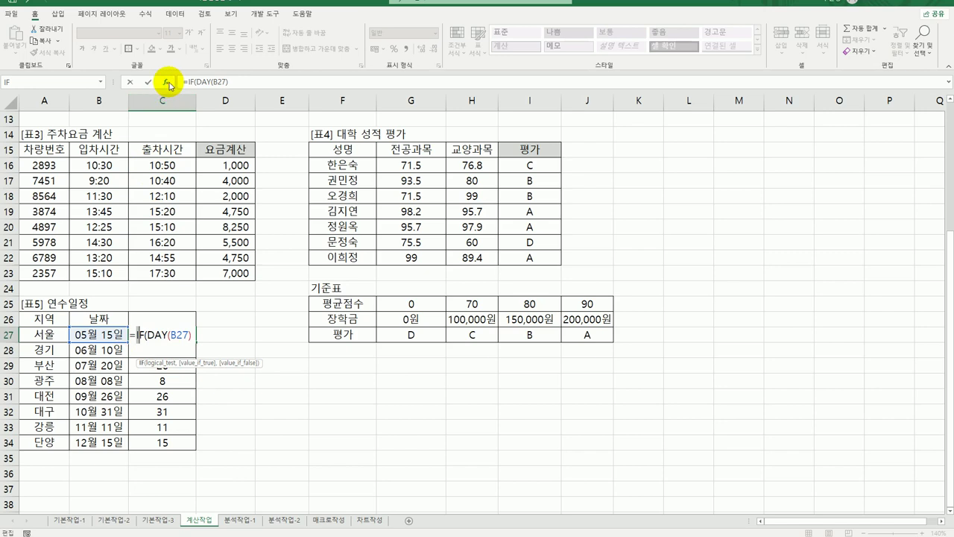
left_click(166, 82)
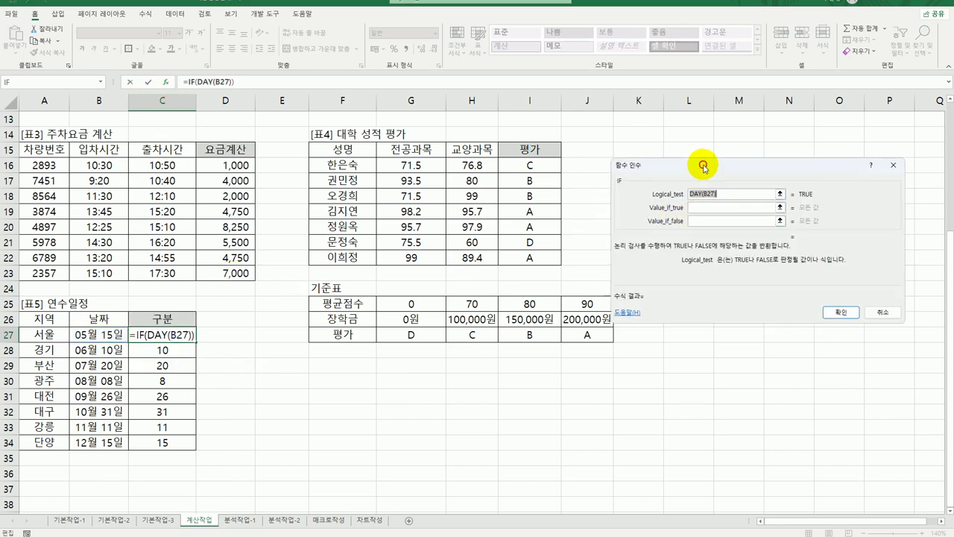
left_click_drag(705, 164, 311, 283)
left_click(337, 313)
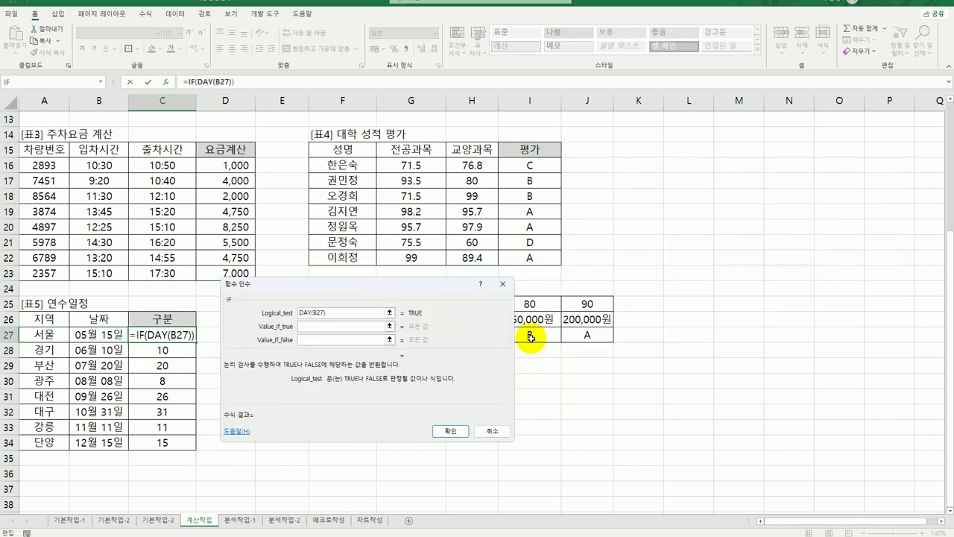
type("<=10")
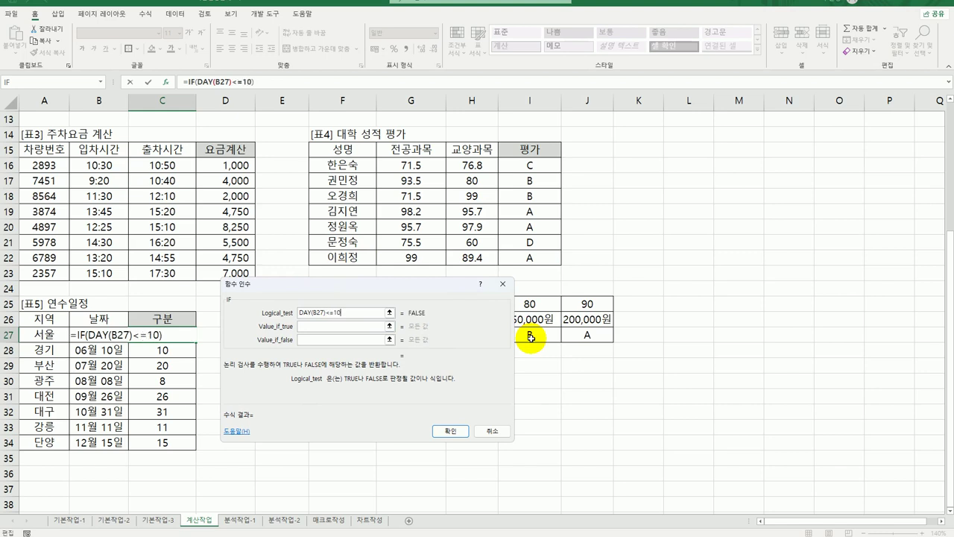
- Set the IF's true value to "상순" and nest a second IF as its false value with the test DAY(B27)<=20
key("Tab")
type("상순")
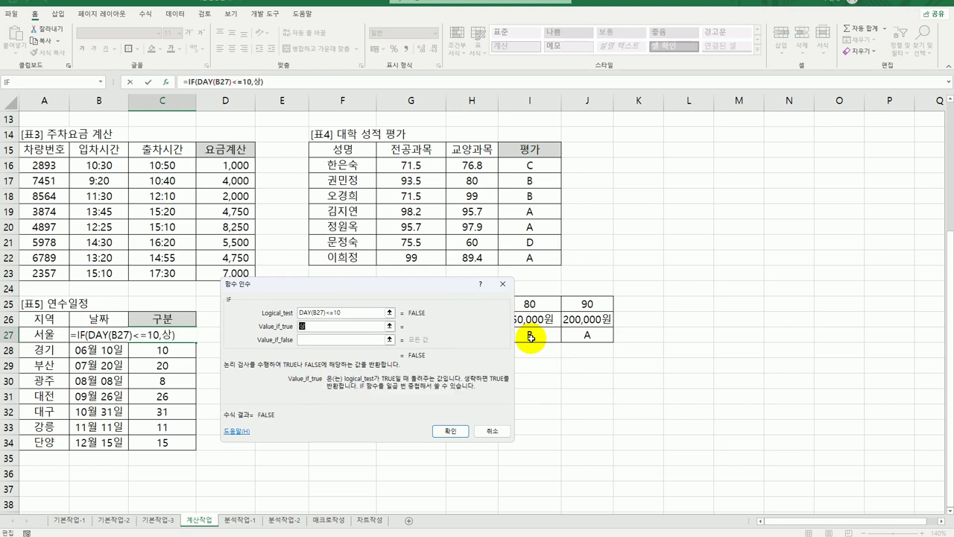
key("Tab")
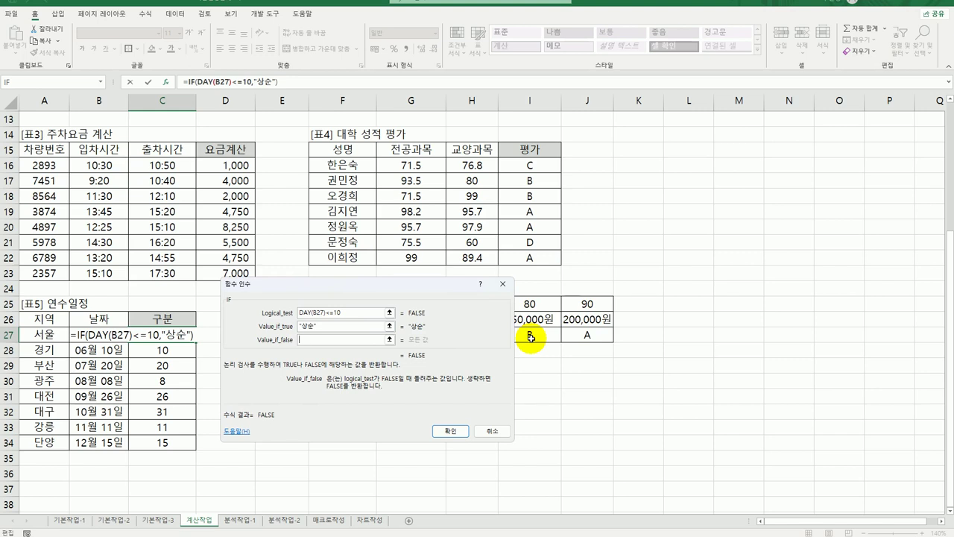
left_click_drag(340, 313, 297, 307)
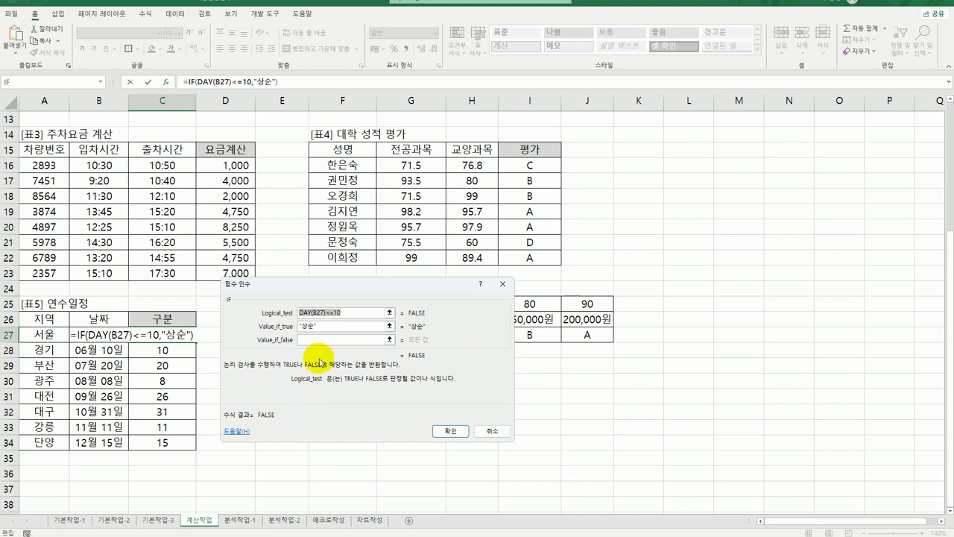
left_click(319, 339)
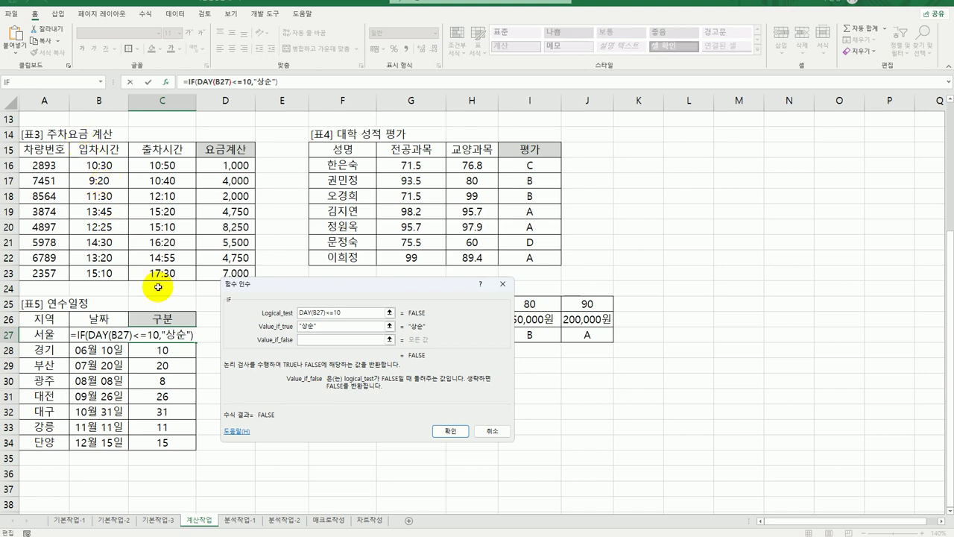
left_click(65, 81)
key("ctrl+v")
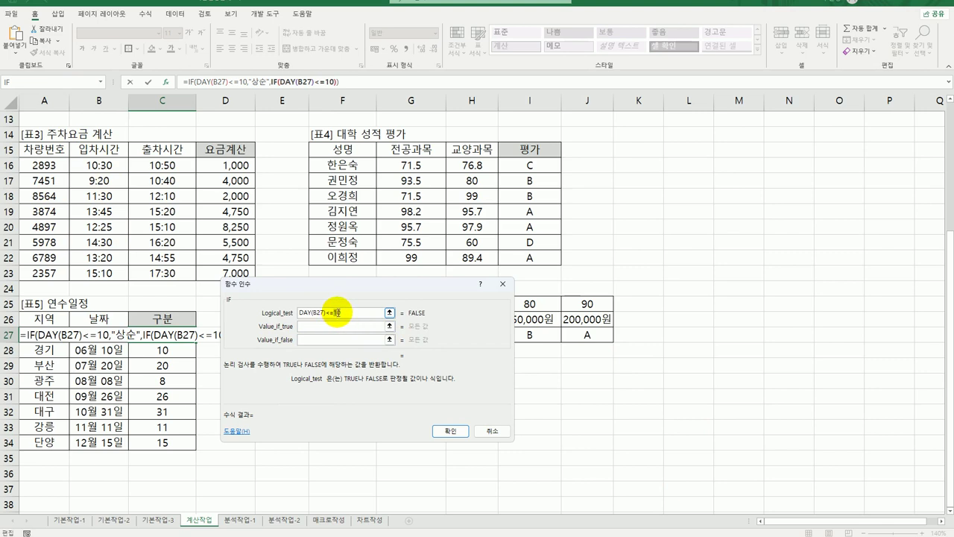
type("20")
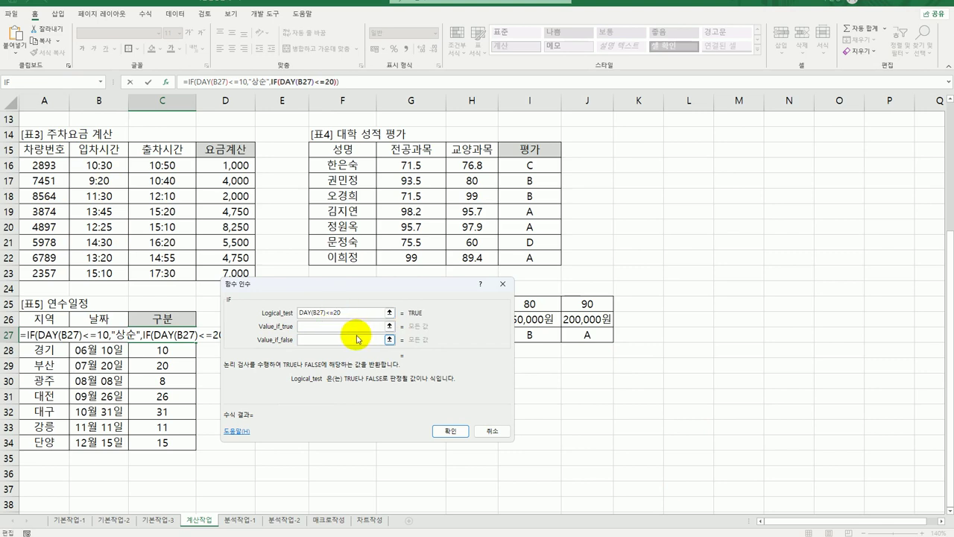
- Set the nested IF to return "중순" when true and "하순" when false, and fill the formula down to C34
left_click(353, 328)
type("중순")
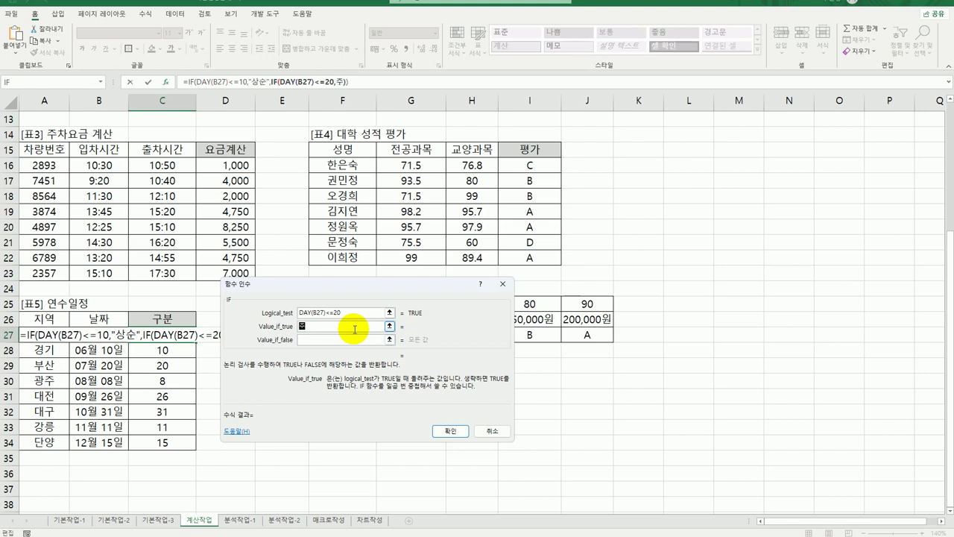
key("Tab")
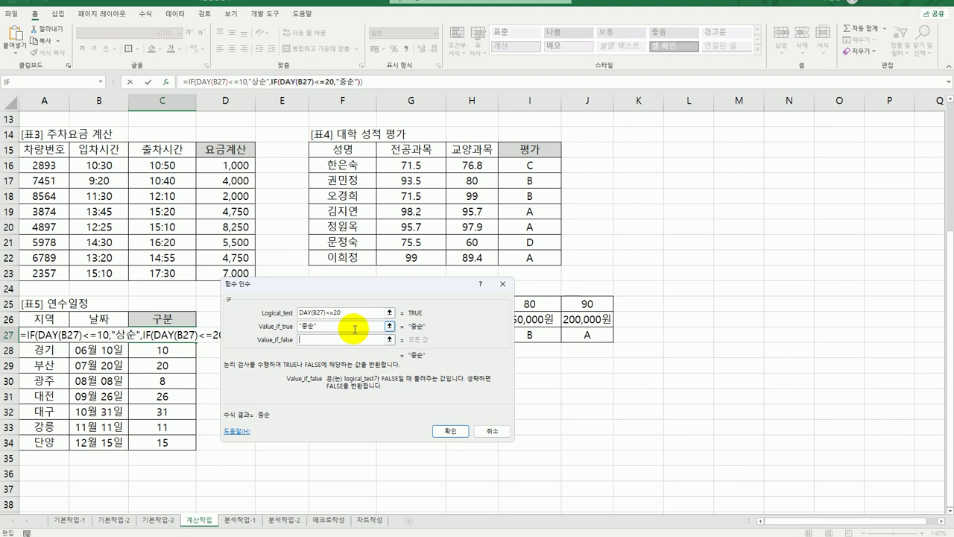
type("하순")
key("Tab")
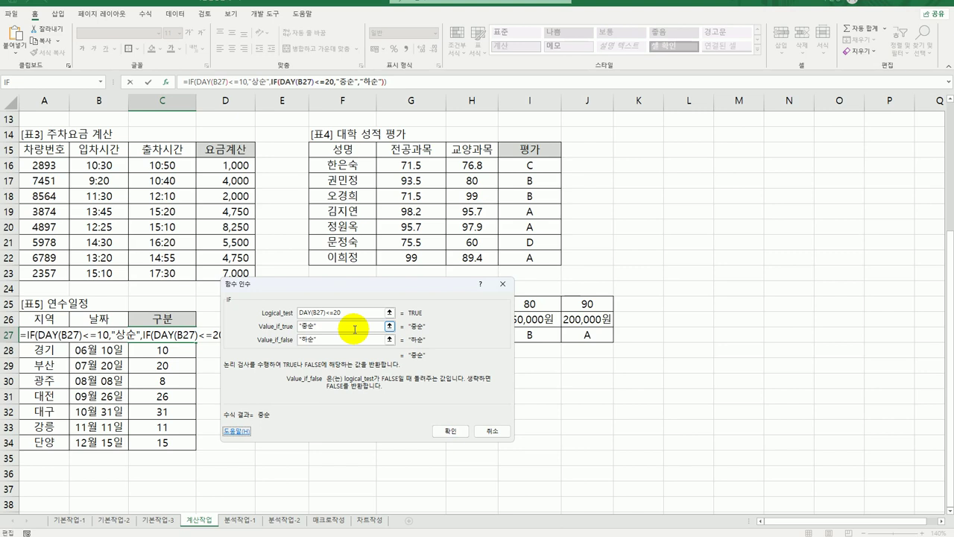
left_click(450, 431)
left_click_drag(194, 341, 192, 450)
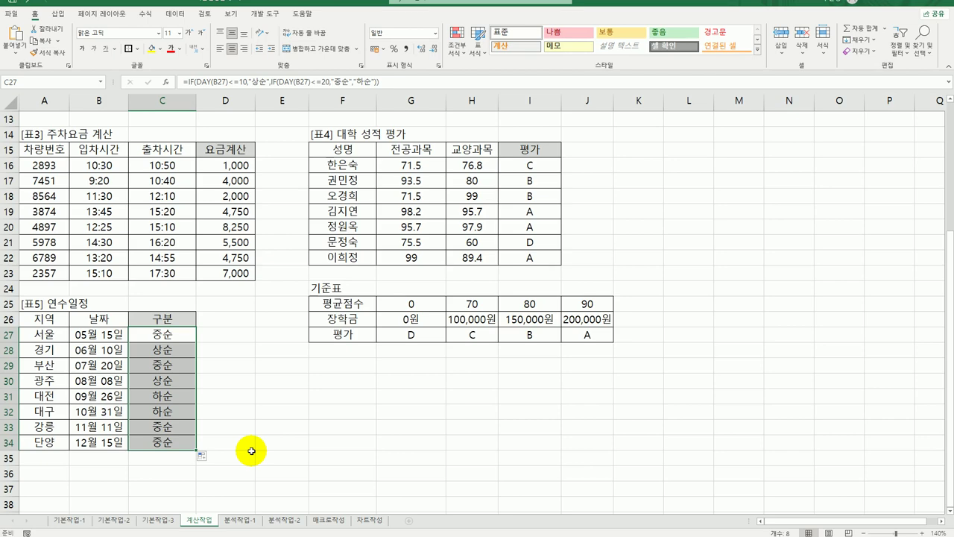
- Switch to the 분석작업-1 sheet and auto-fit the widths of columns C through I to their contents
scroll(252, 450, "up", 4)
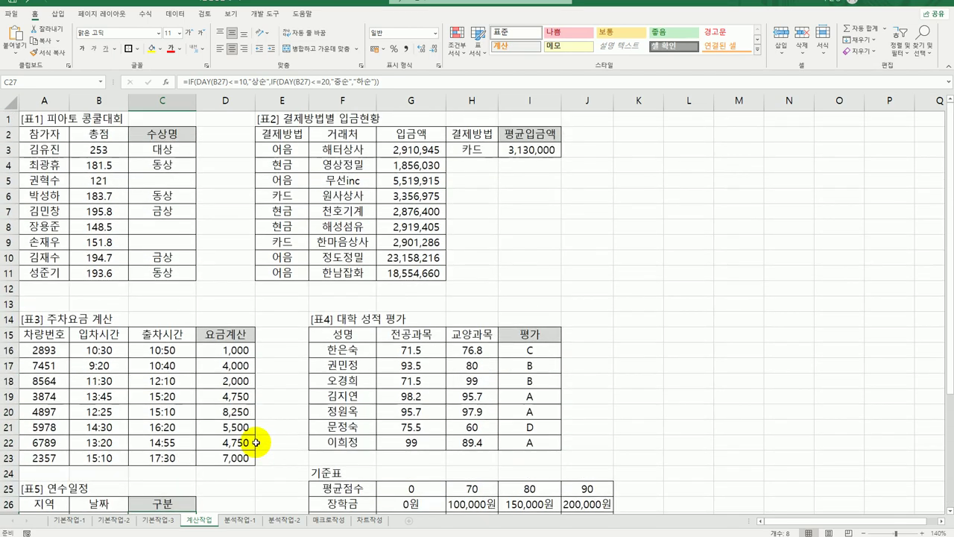
left_click(243, 519)
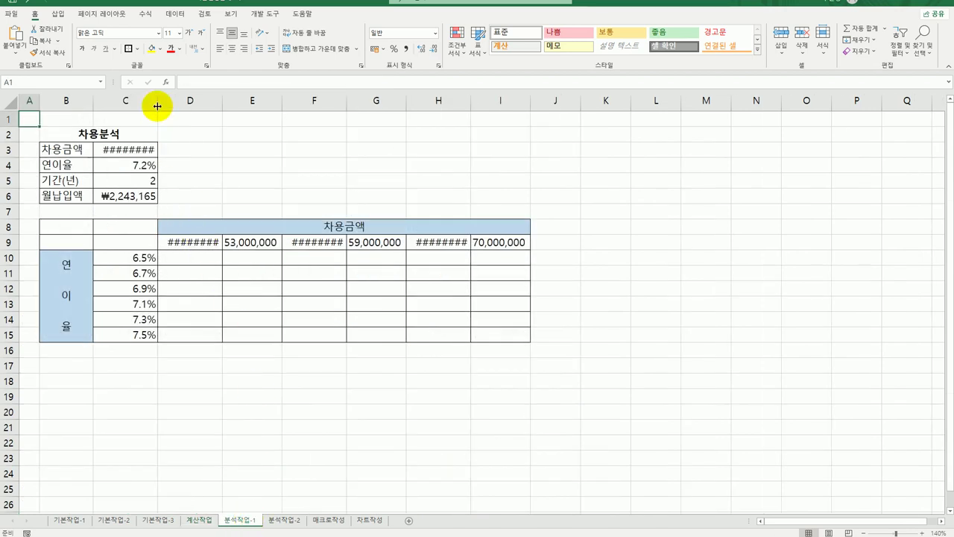
double_click(157, 101)
left_click_drag(194, 101, 537, 102)
double_click(536, 102)
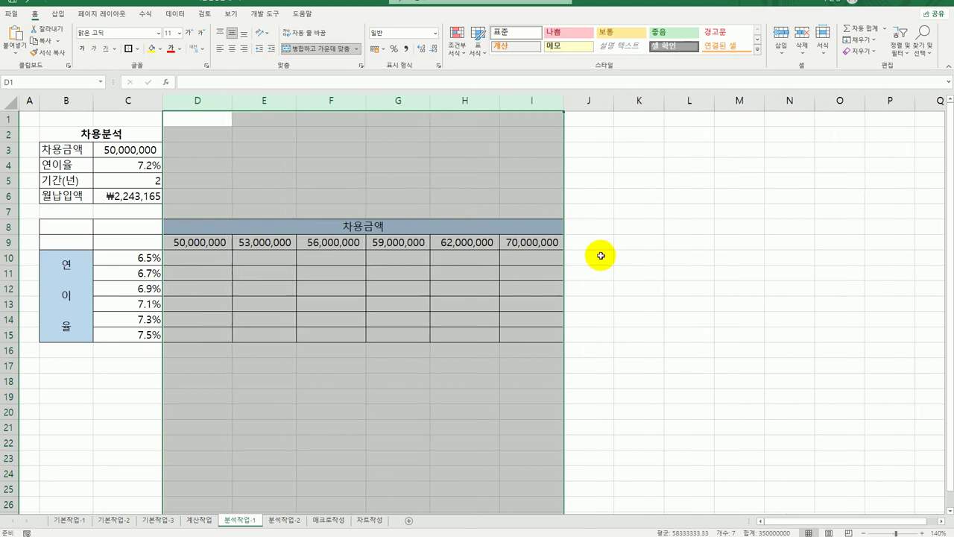
left_click(644, 351)
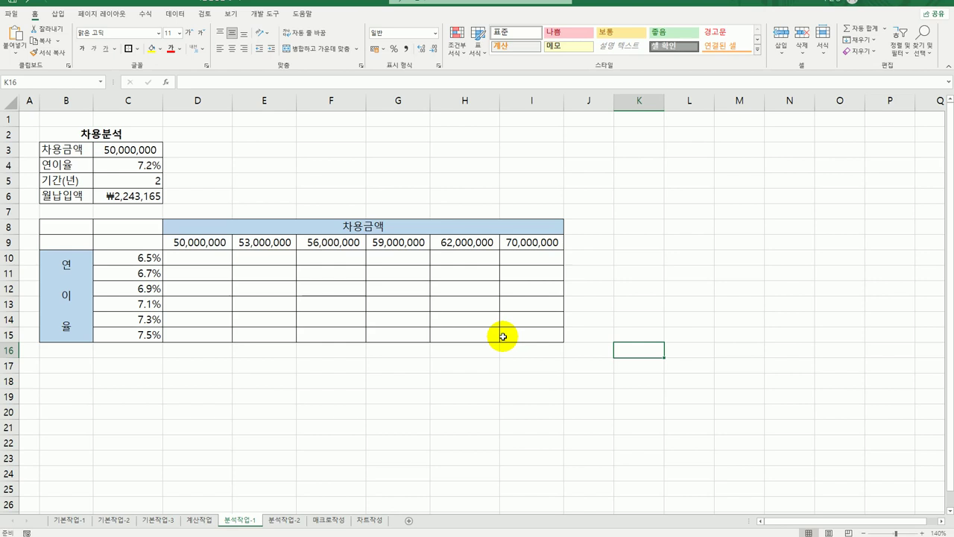
- Link C9, the corner cell of the 차용금액 and 연이율 table, to the 월납입액 by entering =C6
left_click(457, 393)
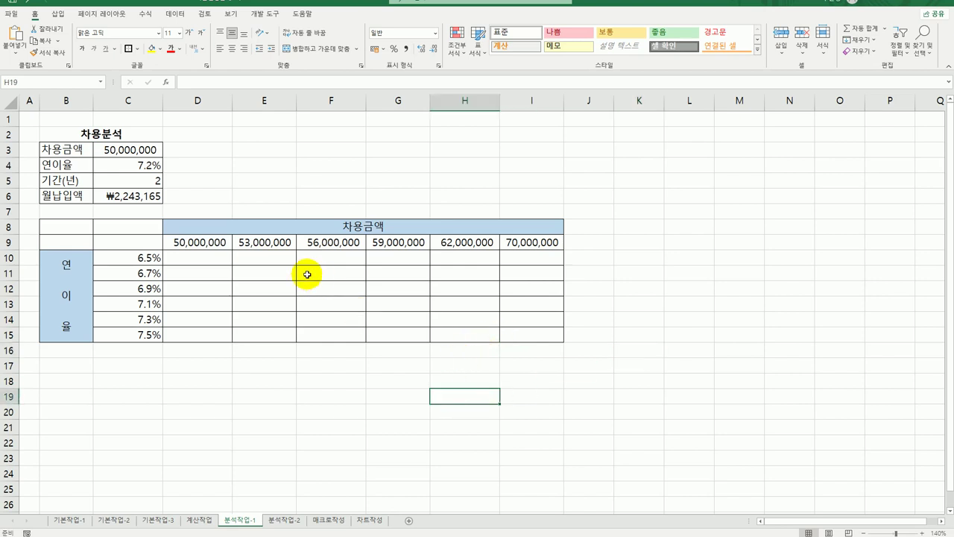
left_click_drag(208, 242, 514, 240)
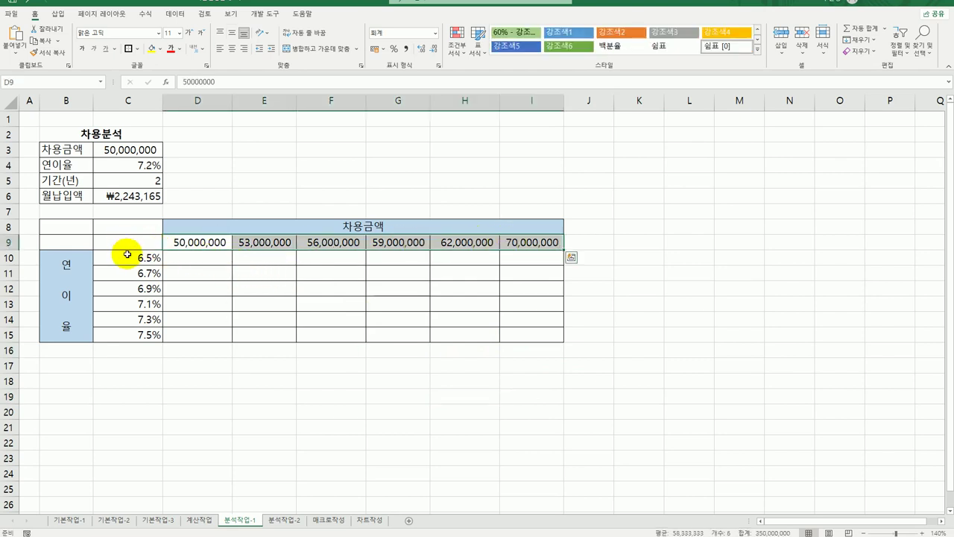
left_click_drag(127, 257, 117, 336)
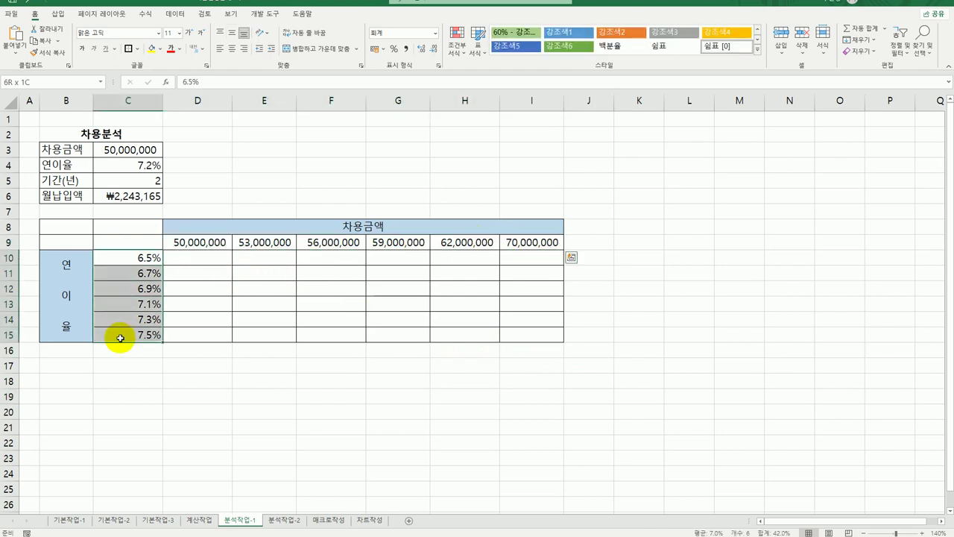
left_click(121, 240)
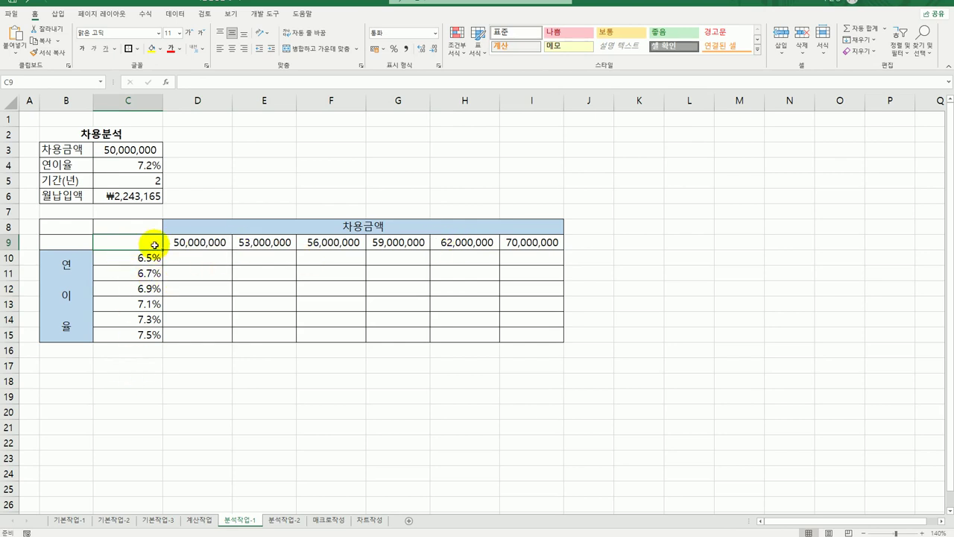
type("=")
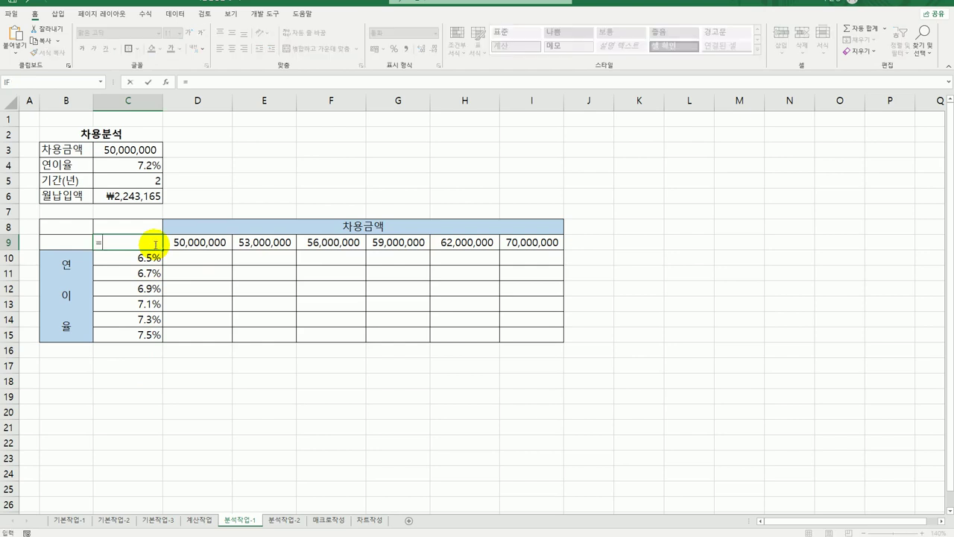
left_click(137, 196)
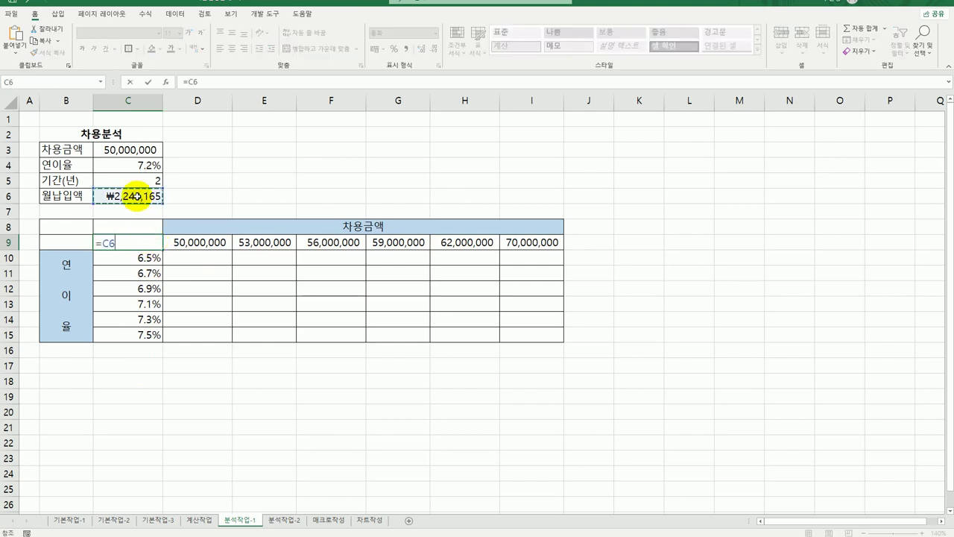
key("Return")
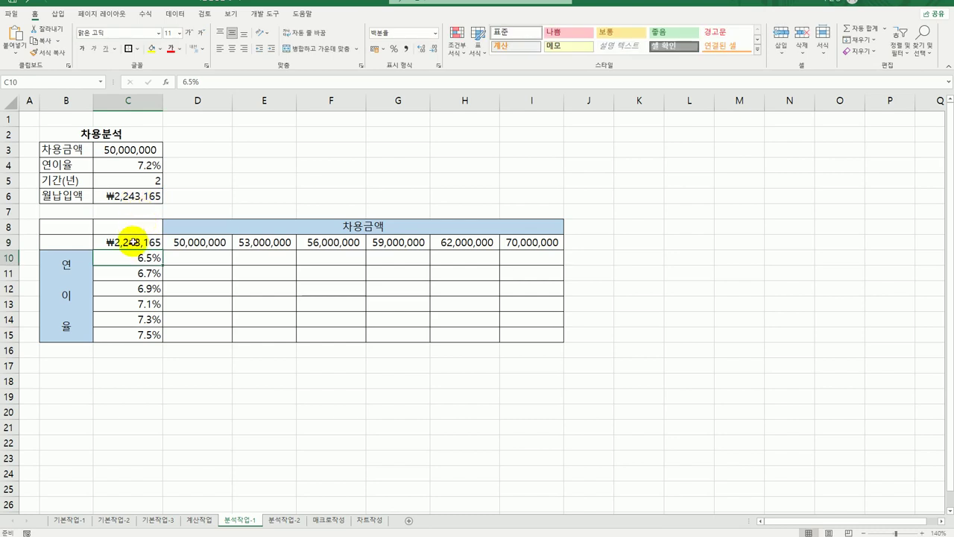
- Create a what-if data table over C9:I15 with row input cell $C$3 and column input cell $C$4
left_click_drag(134, 242, 509, 339)
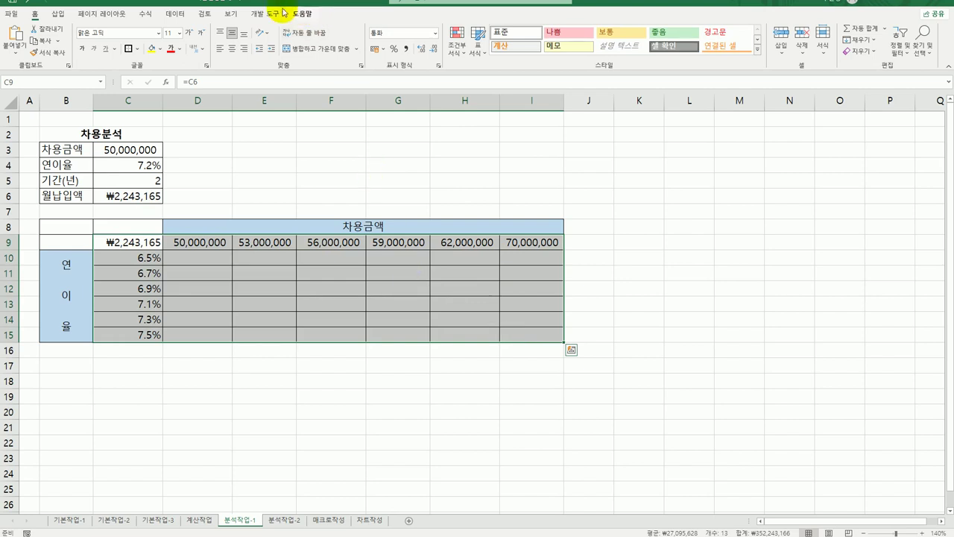
left_click(175, 14)
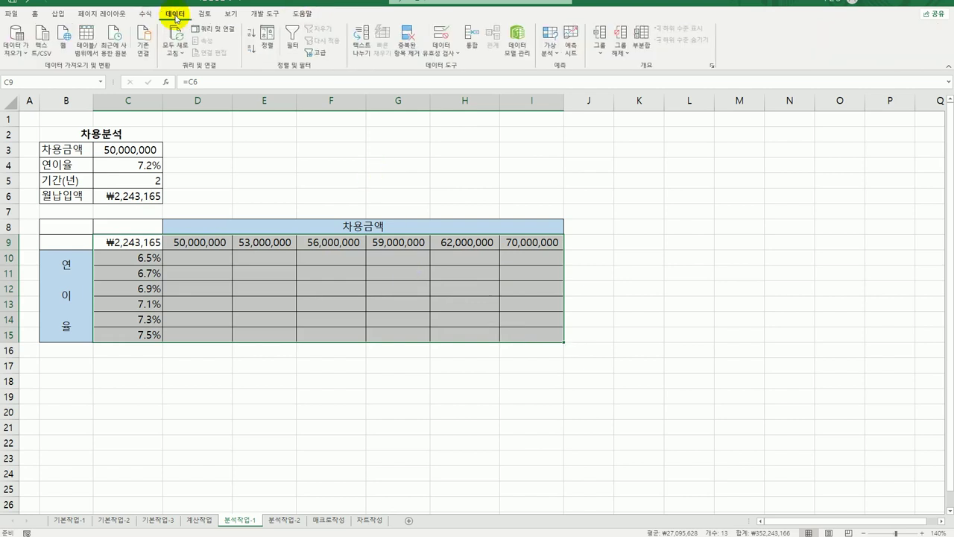
left_click(550, 46)
left_click(574, 91)
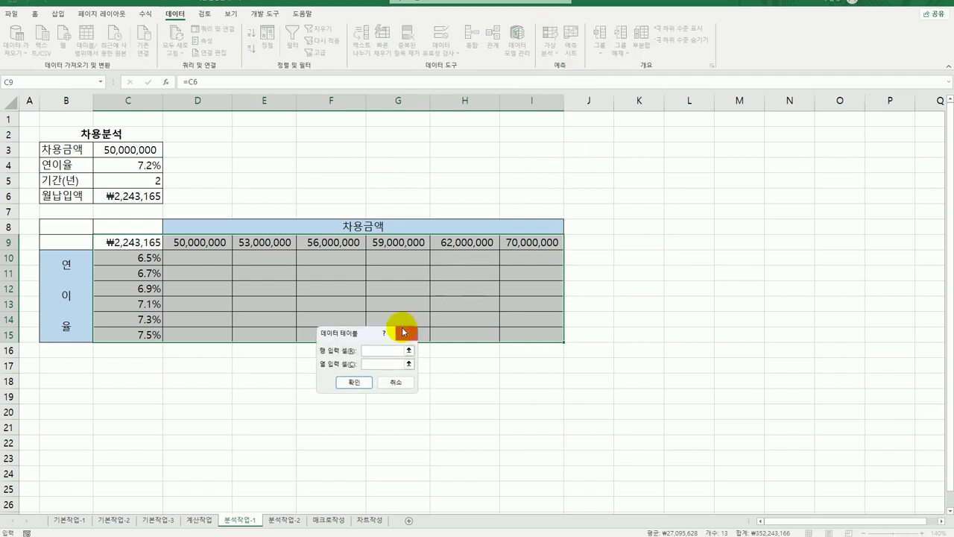
left_click_drag(350, 338, 282, 154)
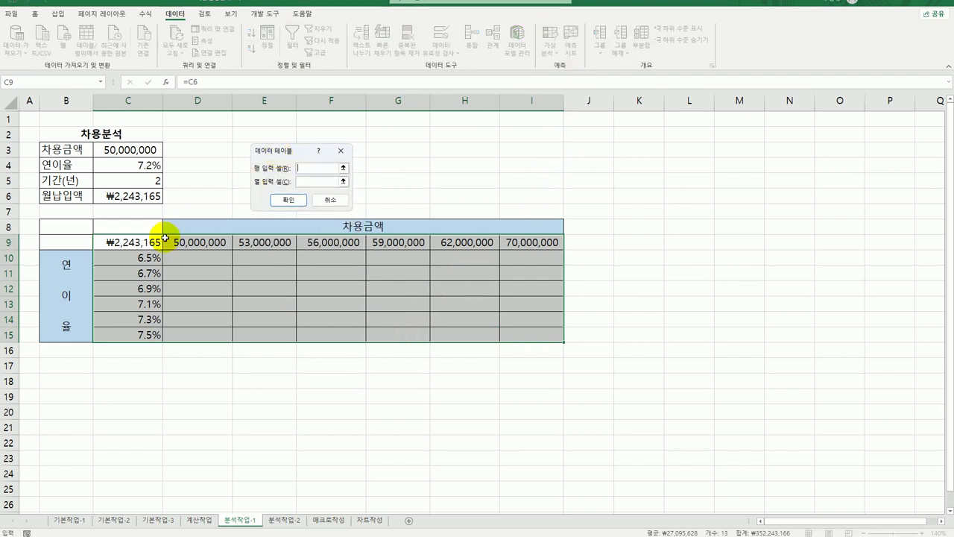
left_click(302, 168)
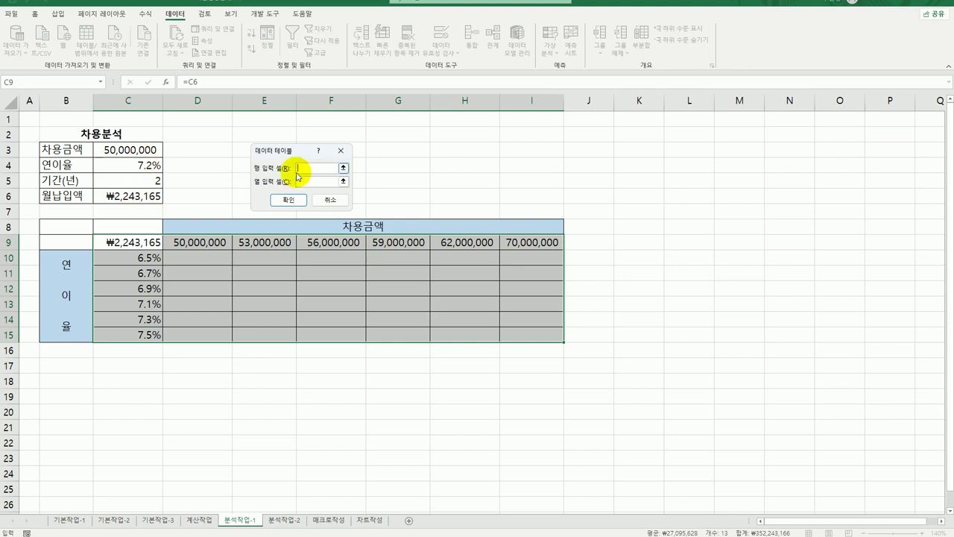
left_click(131, 149)
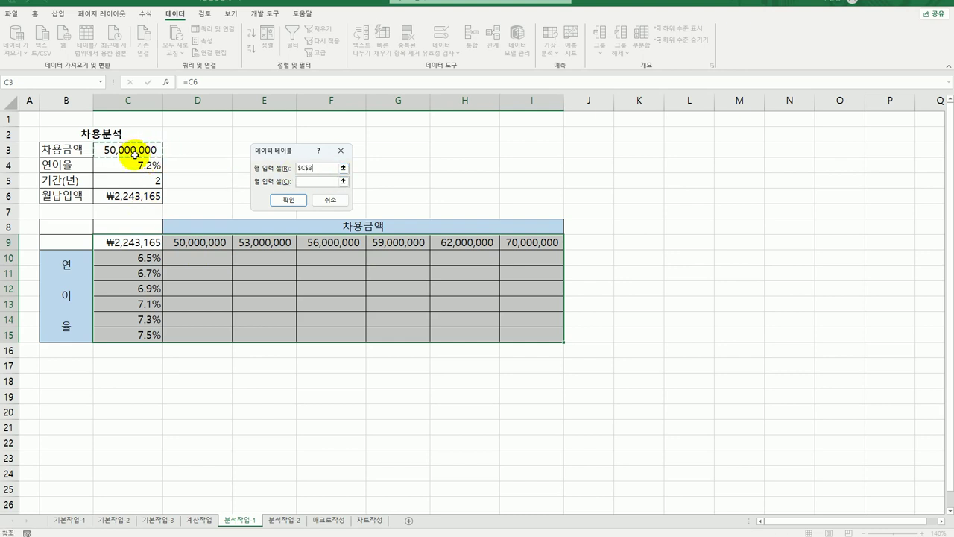
left_click(316, 183)
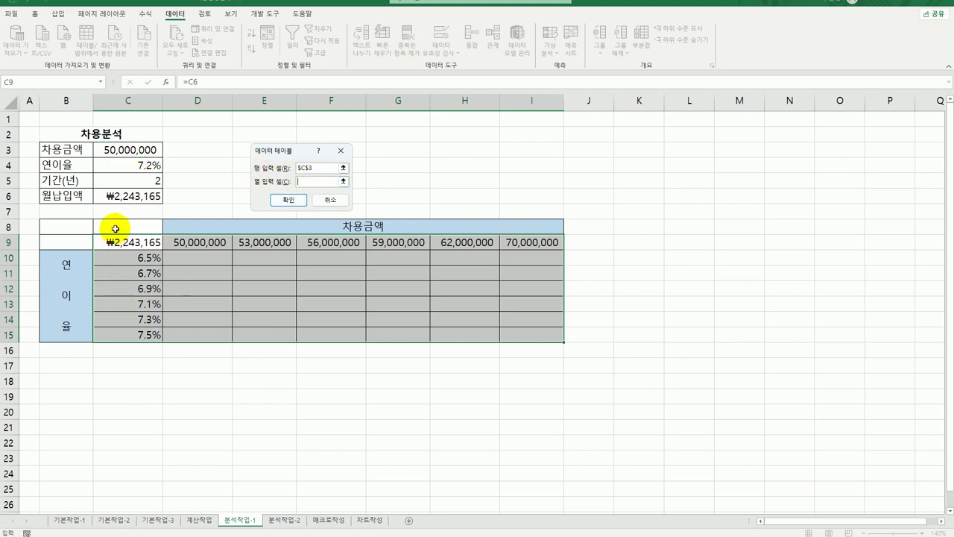
left_click(132, 164)
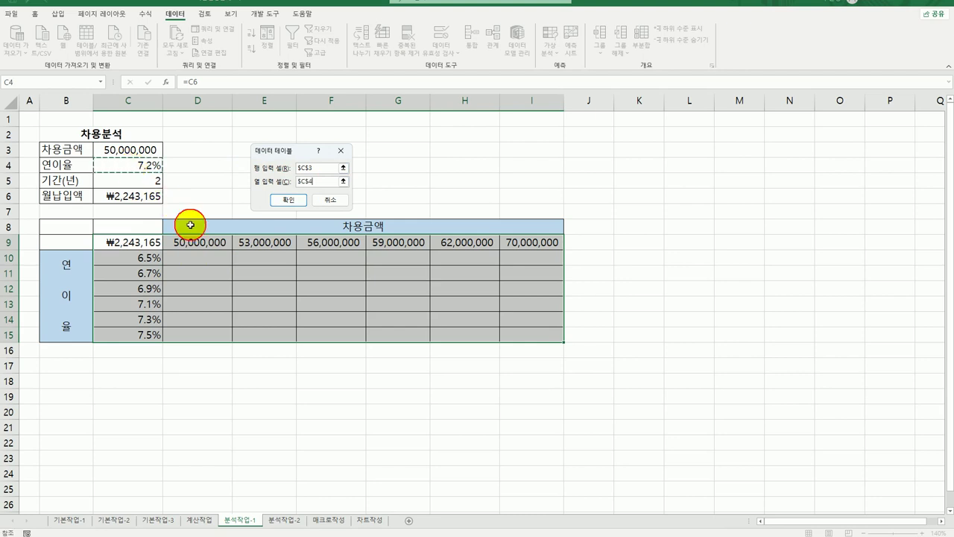
left_click(294, 201)
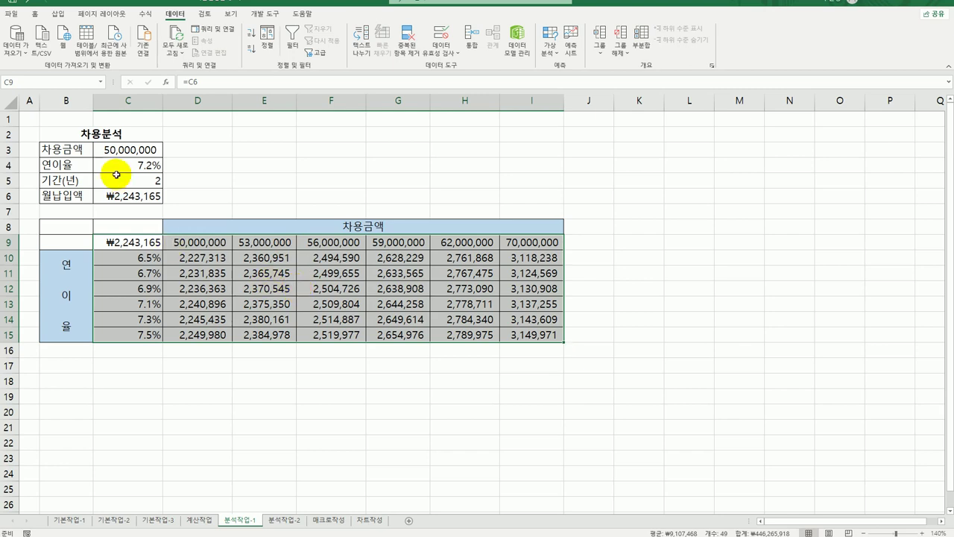
left_click(134, 197)
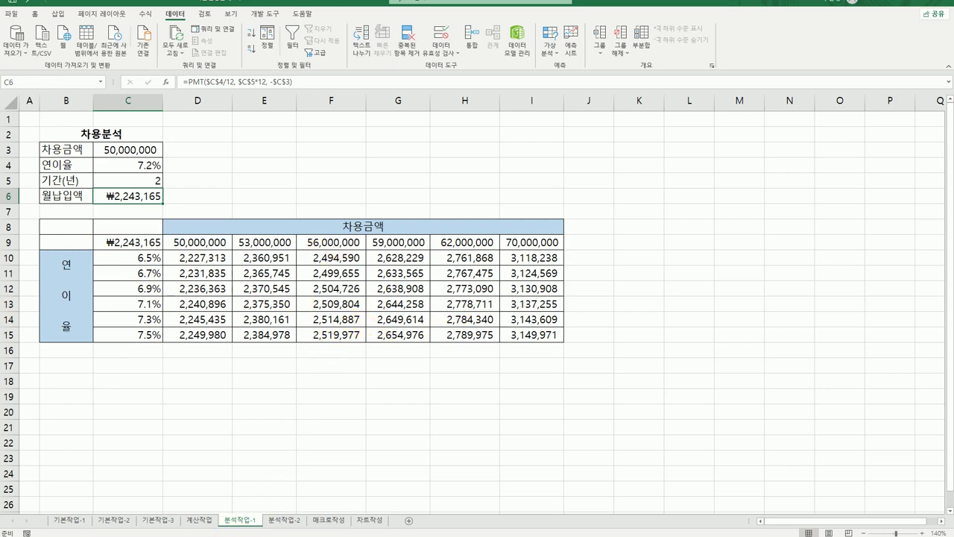
- On the 분석작업-2 sheet, use Goal Seek to bring the average 순이익 in I9 to 98000 by changing the 연평균 성장율 in C11
left_click(286, 520)
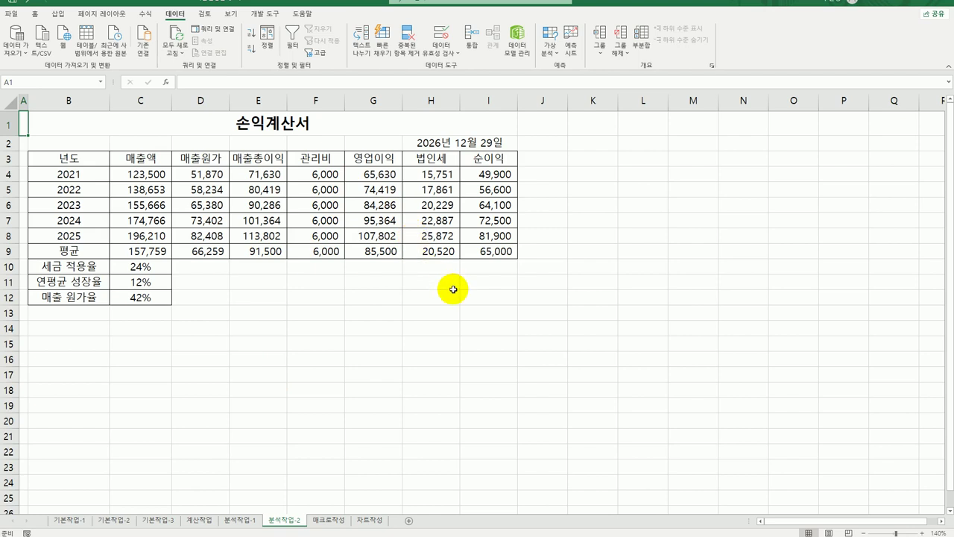
left_click(483, 252)
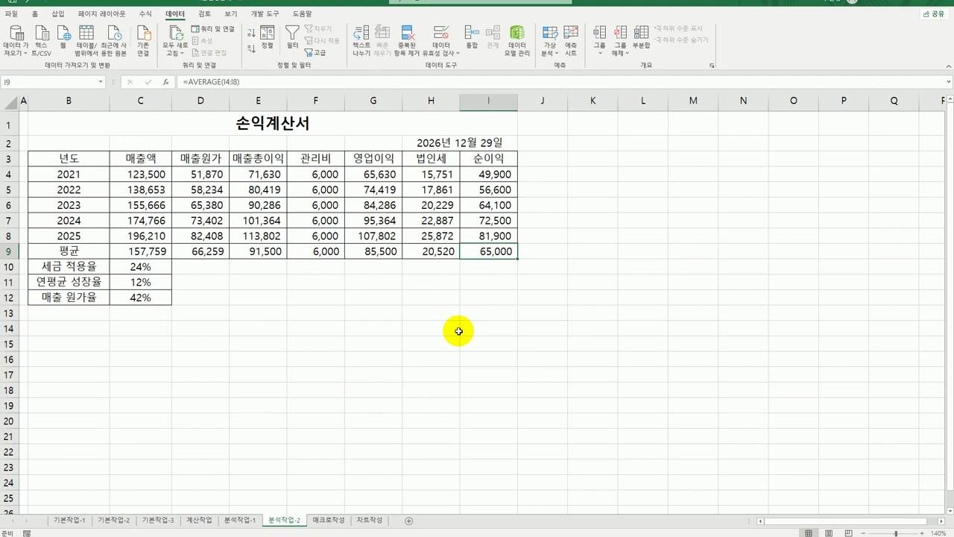
left_click(158, 282)
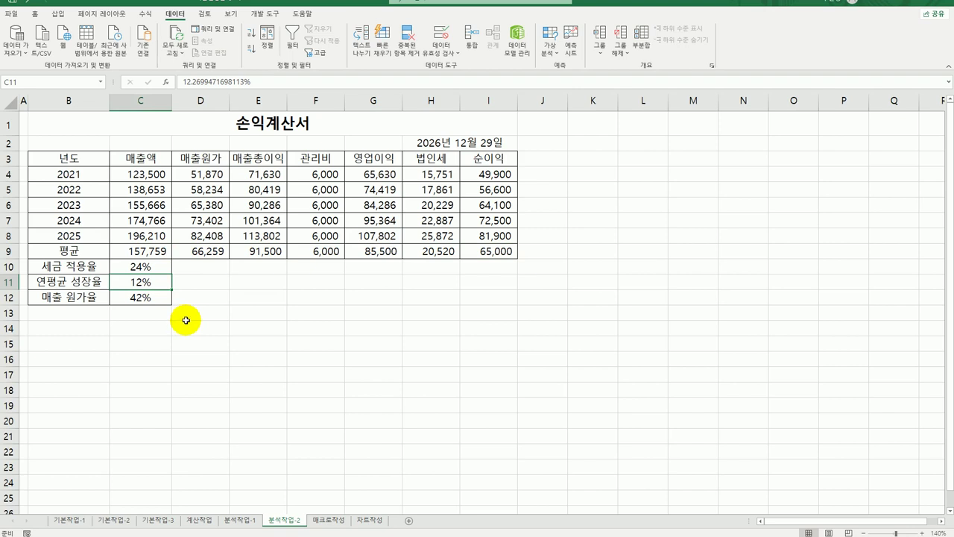
left_click(501, 254)
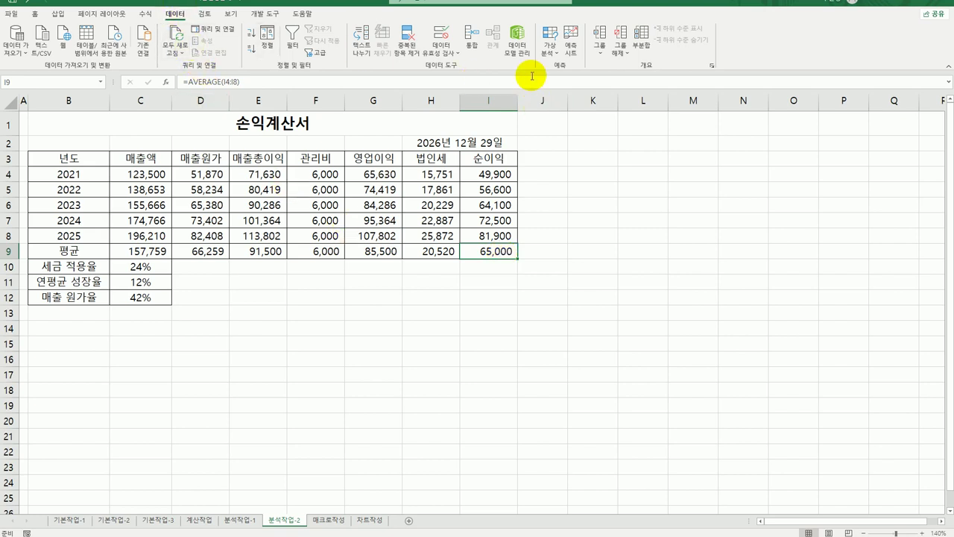
left_click(549, 41)
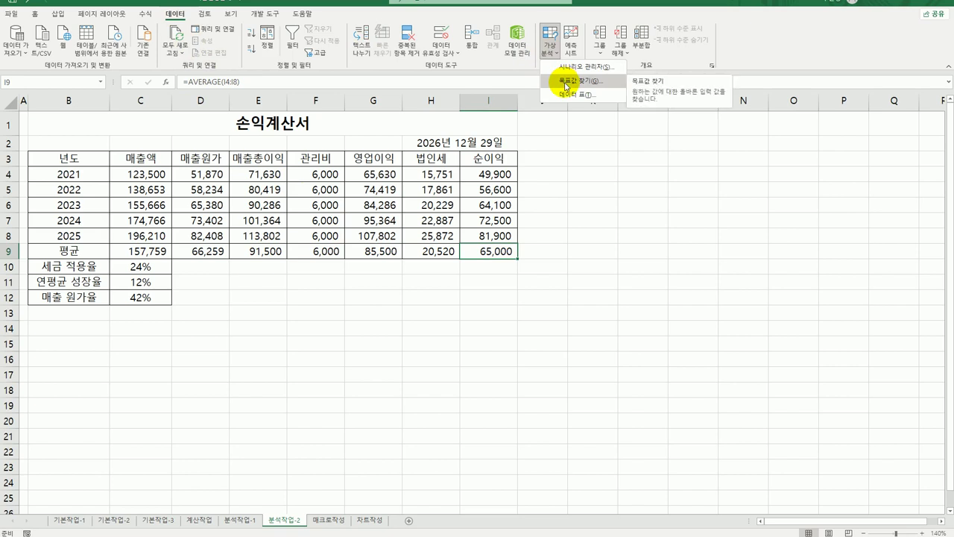
left_click(566, 82)
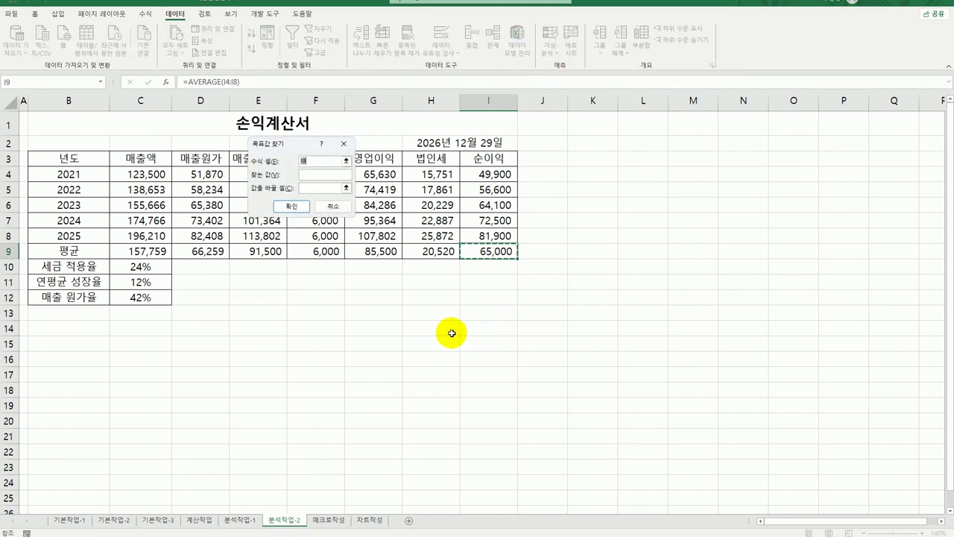
left_click(310, 175)
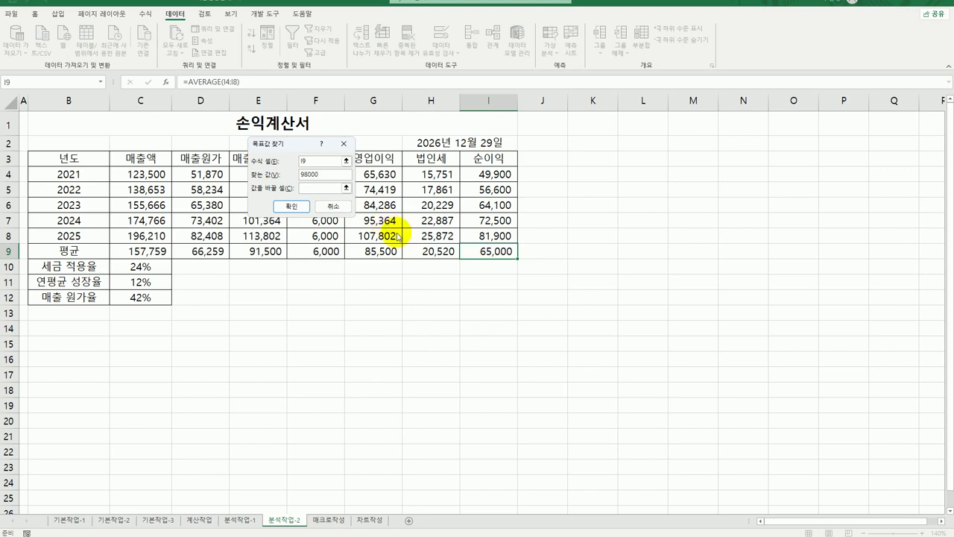
left_click(306, 187)
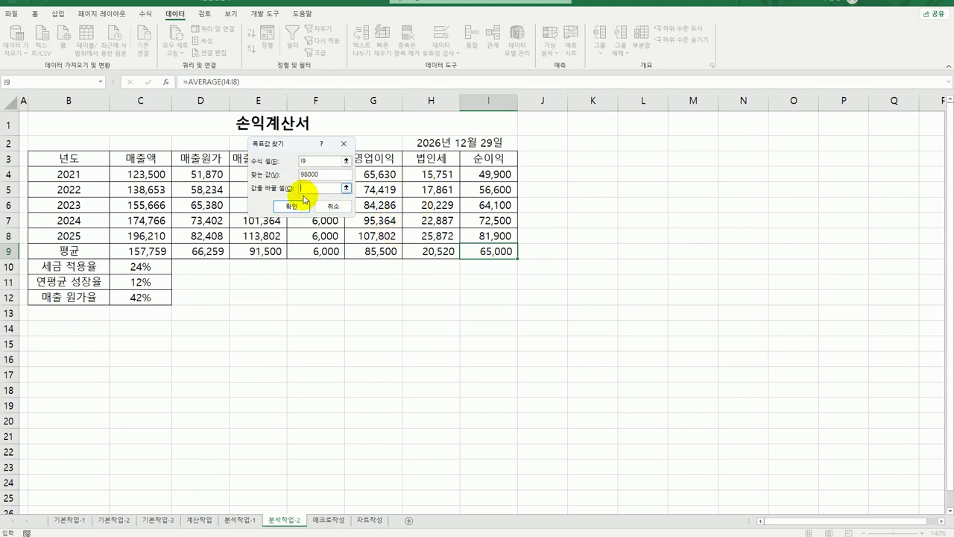
left_click(156, 283)
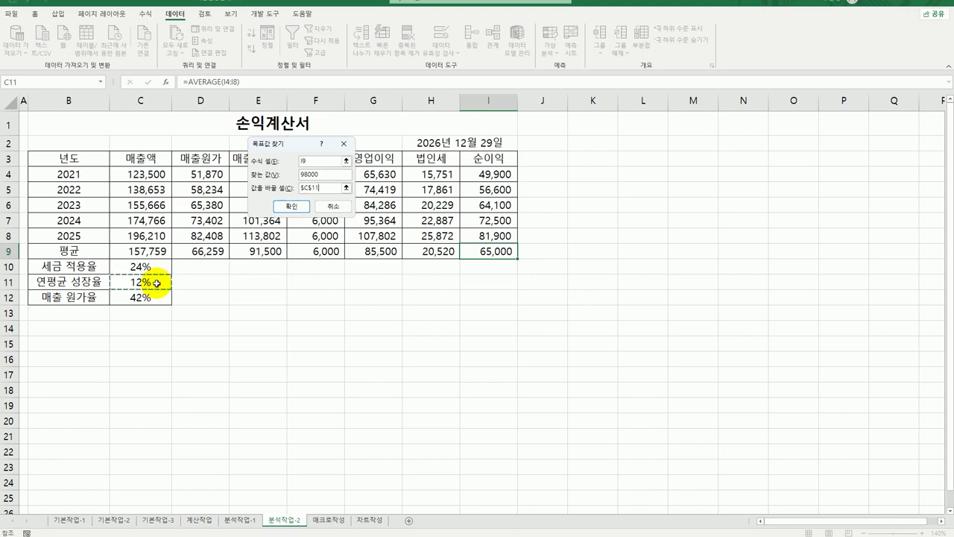
left_click(292, 205)
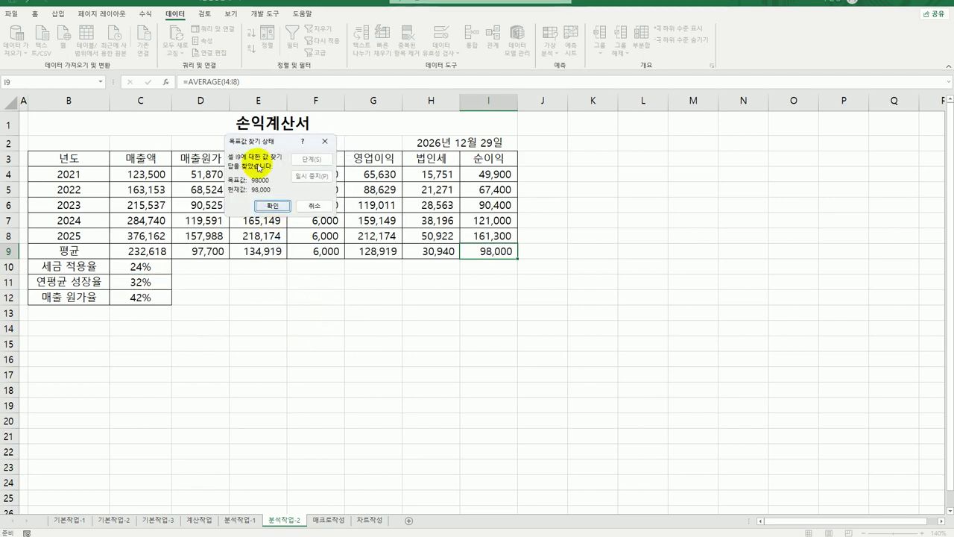
left_click_drag(254, 143, 276, 268)
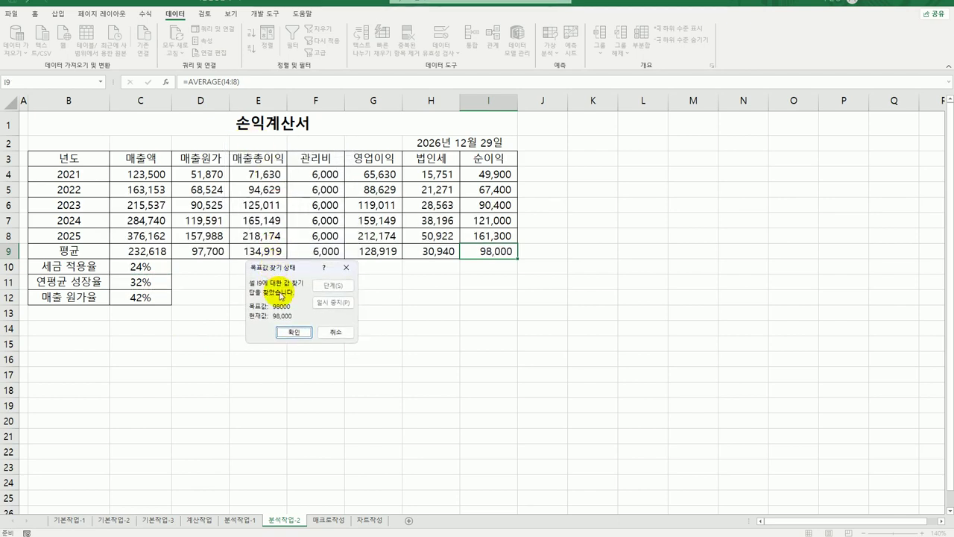
left_click(295, 332)
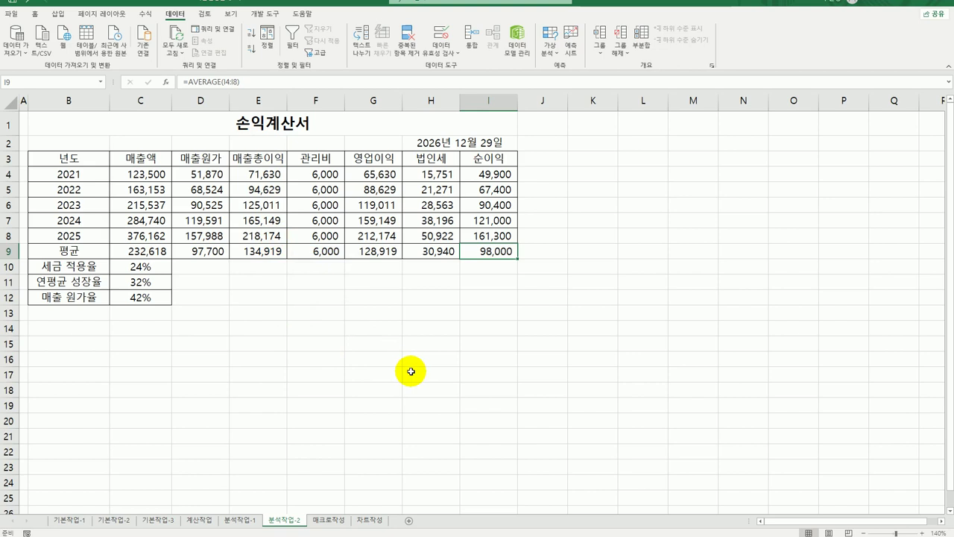
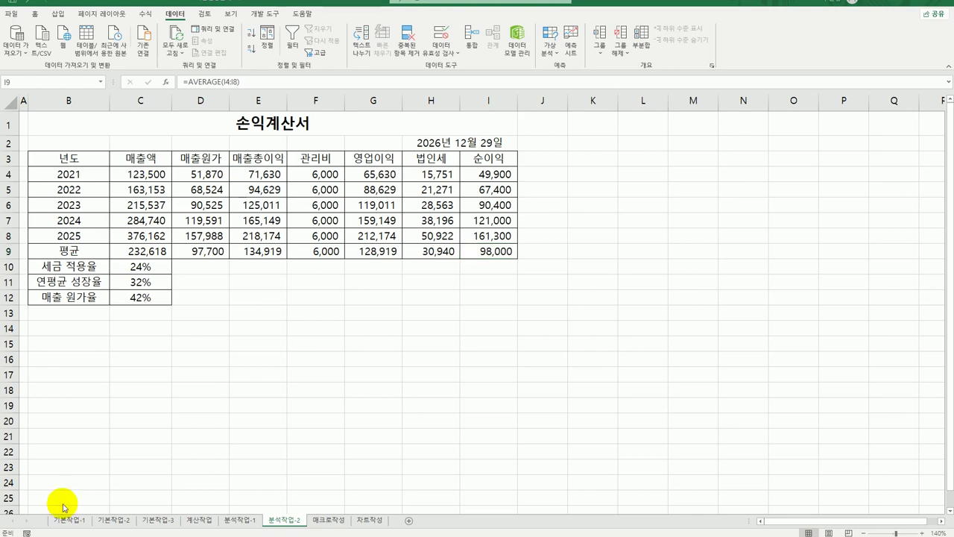
- On the 매크로작성 sheet, start recording a macro named 자동합계, stored in the current workbook
left_click(333, 524)
left_click(334, 523)
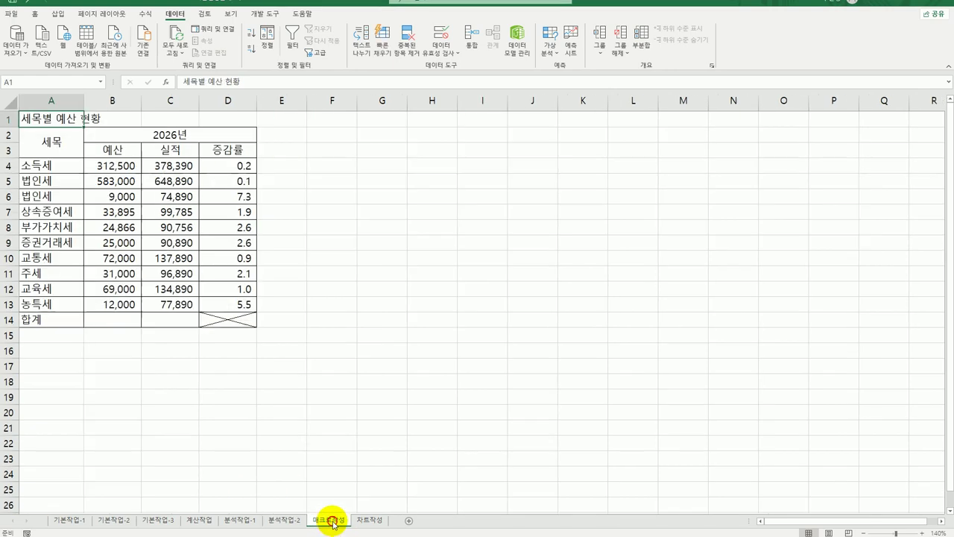
left_click(324, 333)
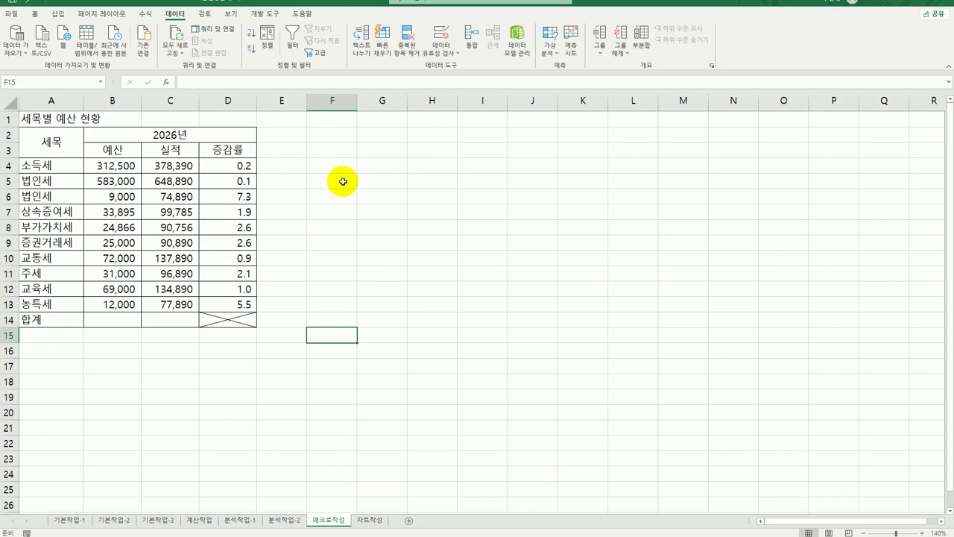
left_click(264, 13)
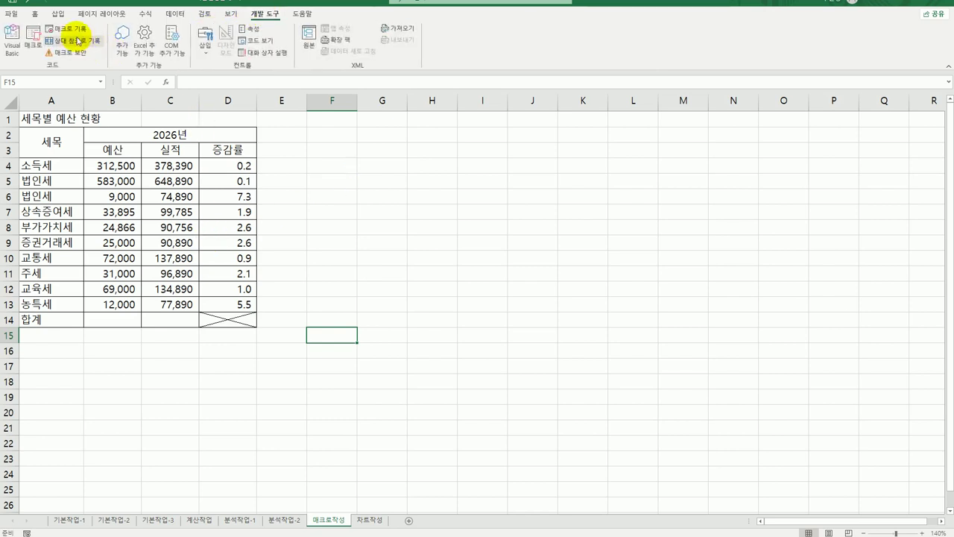
left_click(69, 29)
left_click_drag(284, 225, 404, 184)
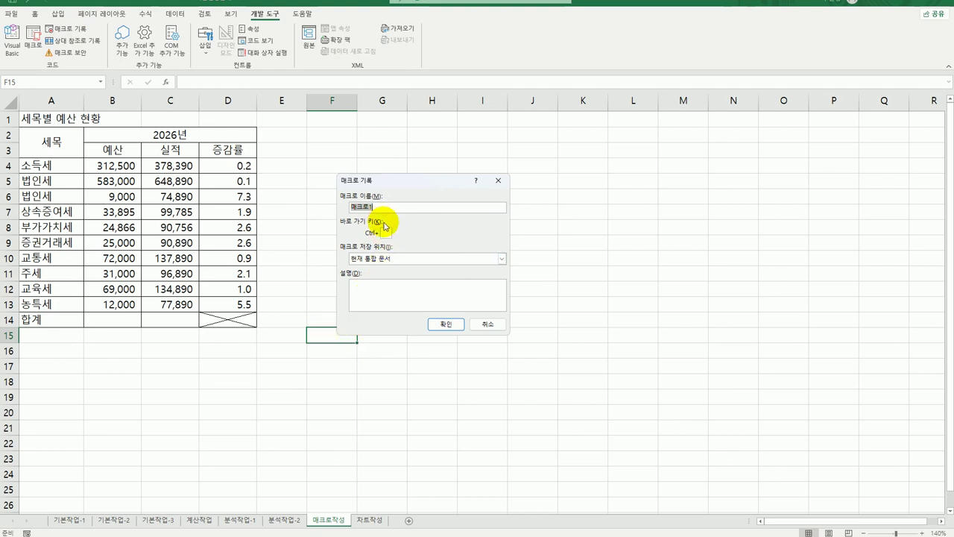
type("자동")
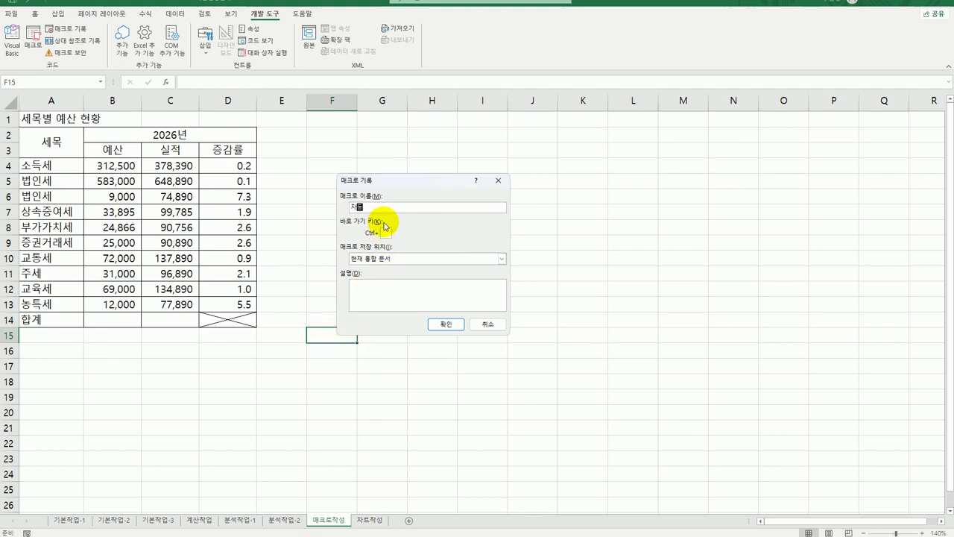
type("합계")
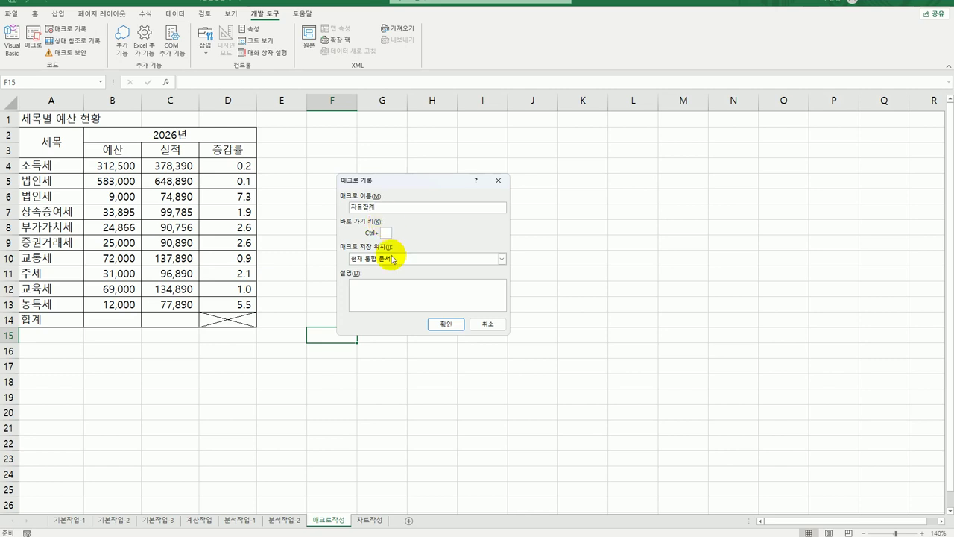
left_click(444, 324)
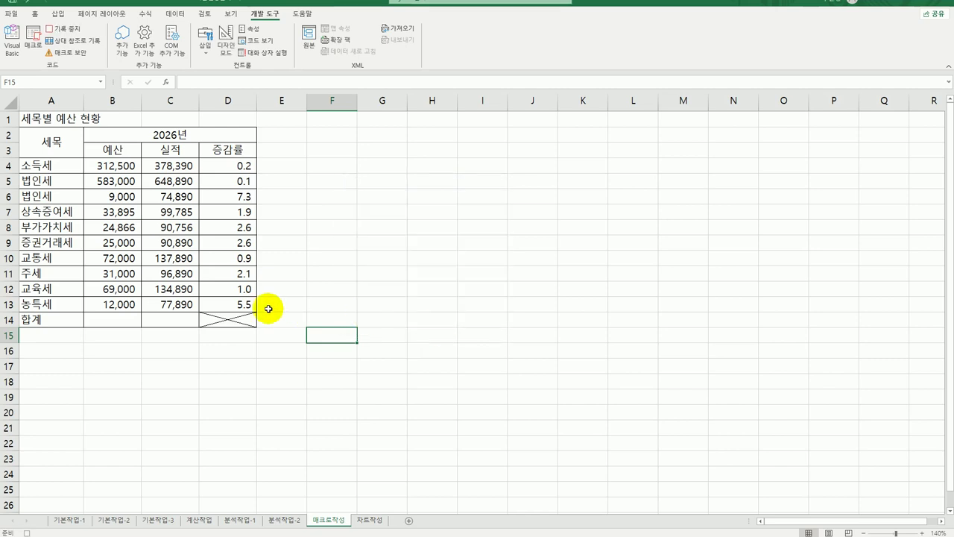
- Total the 예산 and 실적 columns in the 합계 row by applying AutoSum to B4:C14
left_click_drag(129, 164, 169, 320)
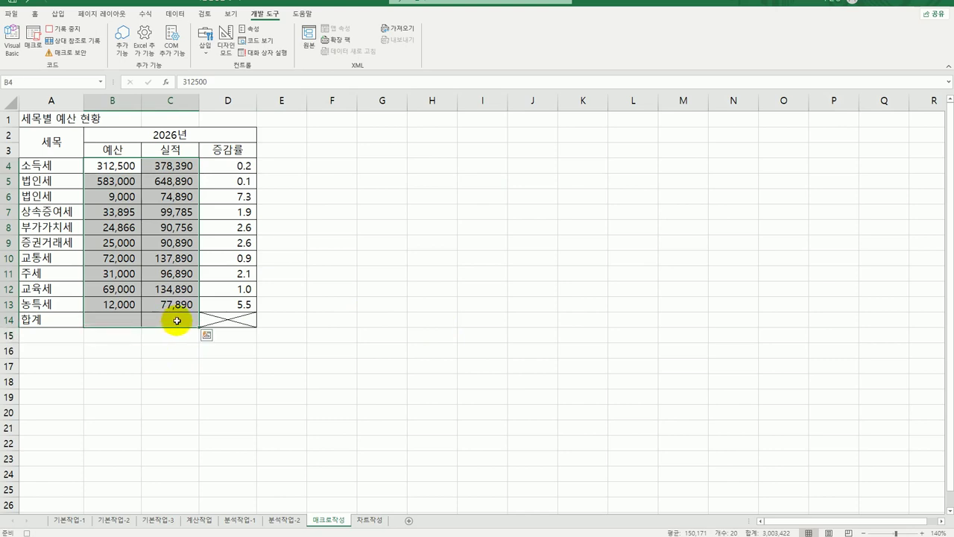
left_click(147, 14)
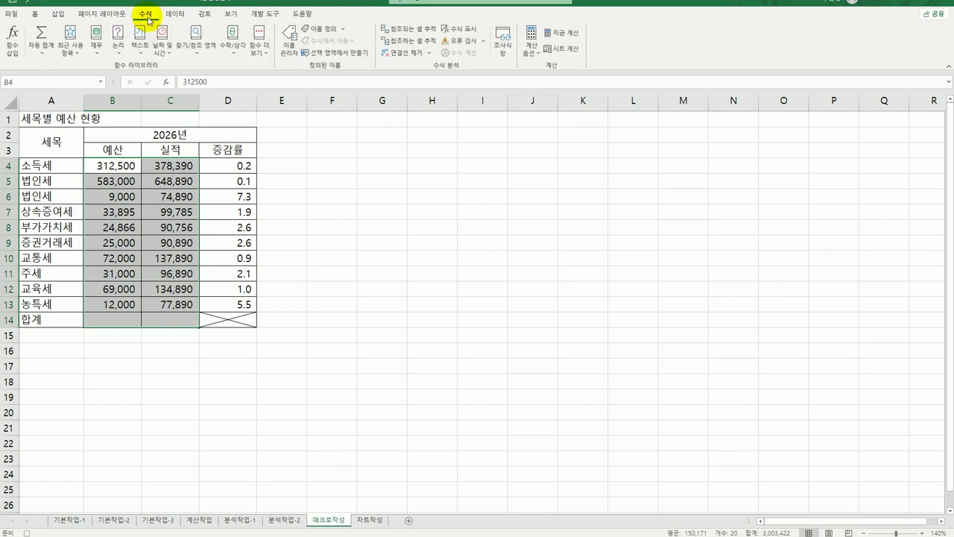
left_click(40, 33)
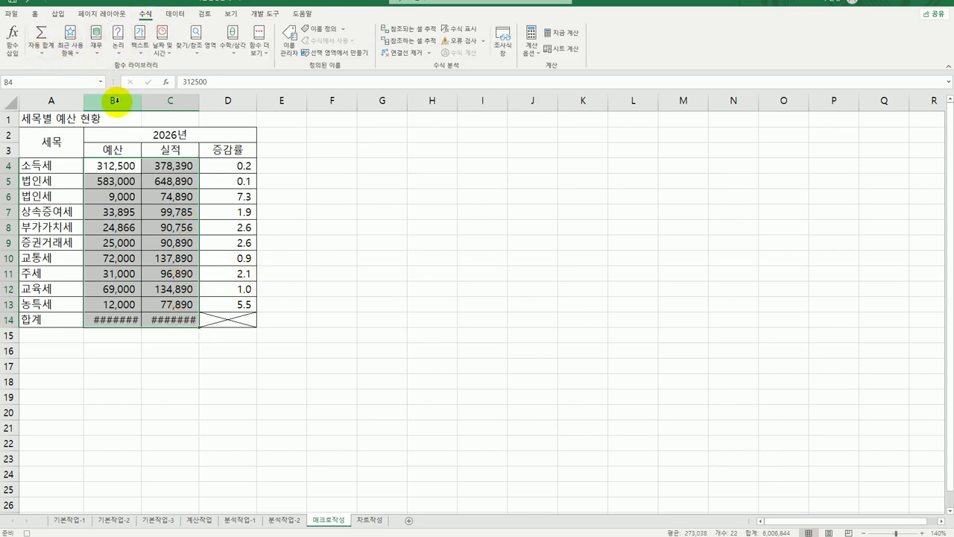
- Auto-fit the widths of columns B and C, and stop recording the macro
left_click_drag(115, 100, 166, 100)
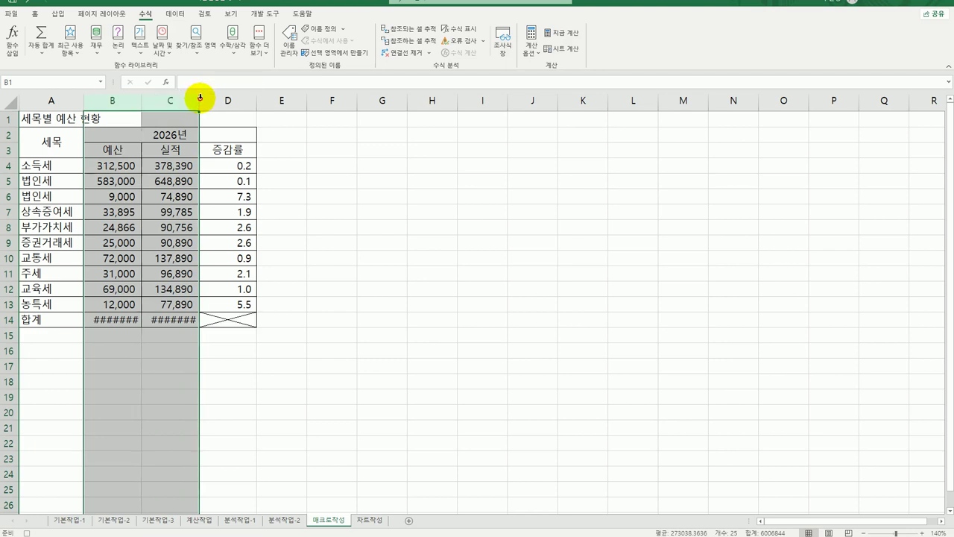
double_click(199, 98)
left_click(192, 321)
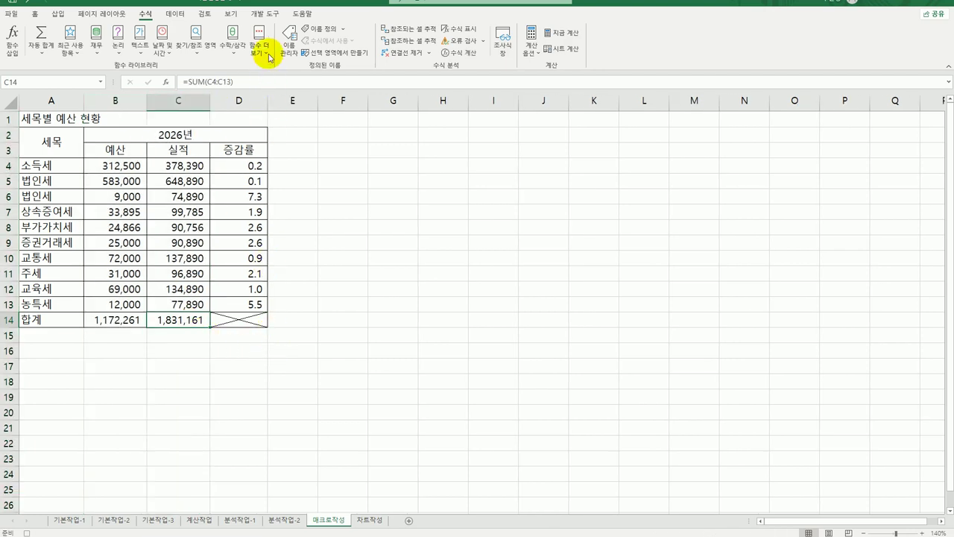
left_click(265, 14)
left_click(69, 29)
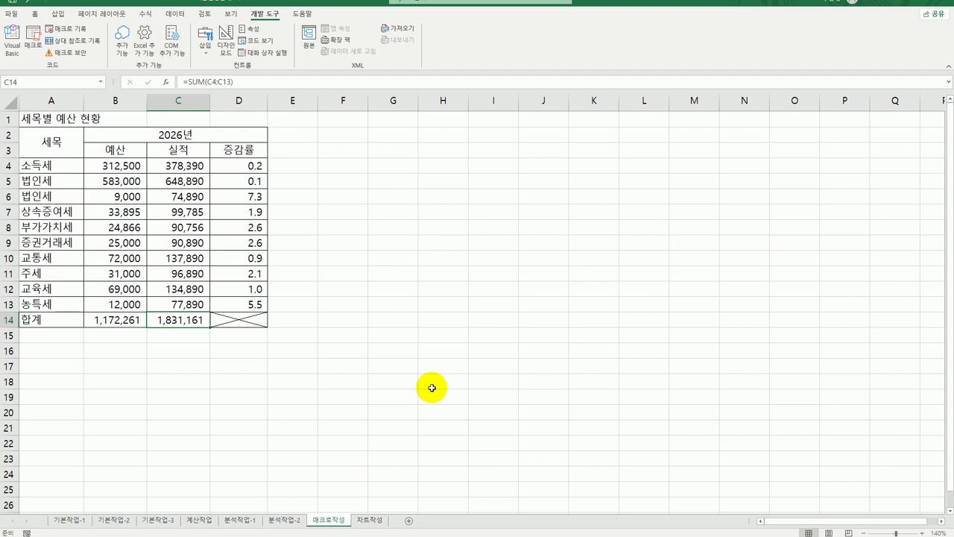
- Insert a form-control button over F3:F4 that runs the 자동합계 macro, and label it 자동합계
left_click(209, 50)
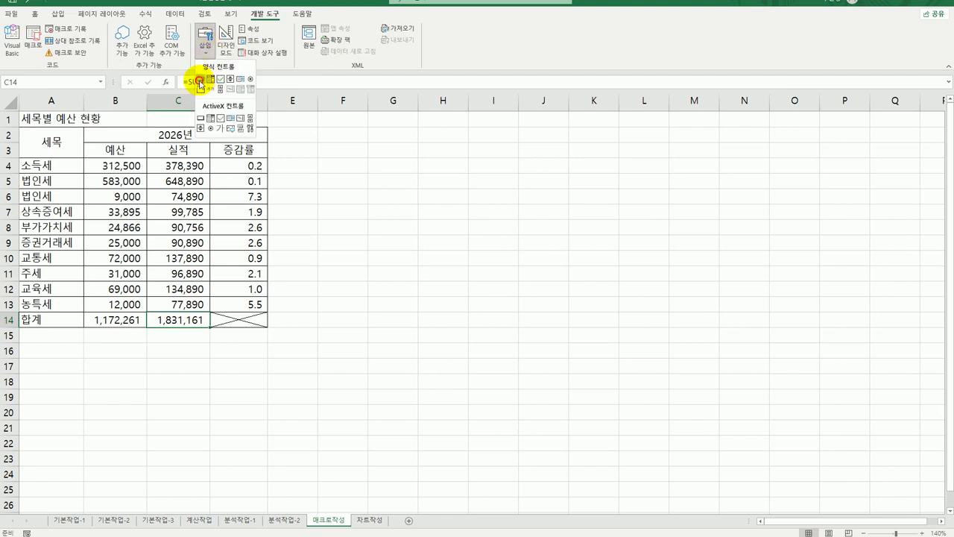
left_click(200, 80)
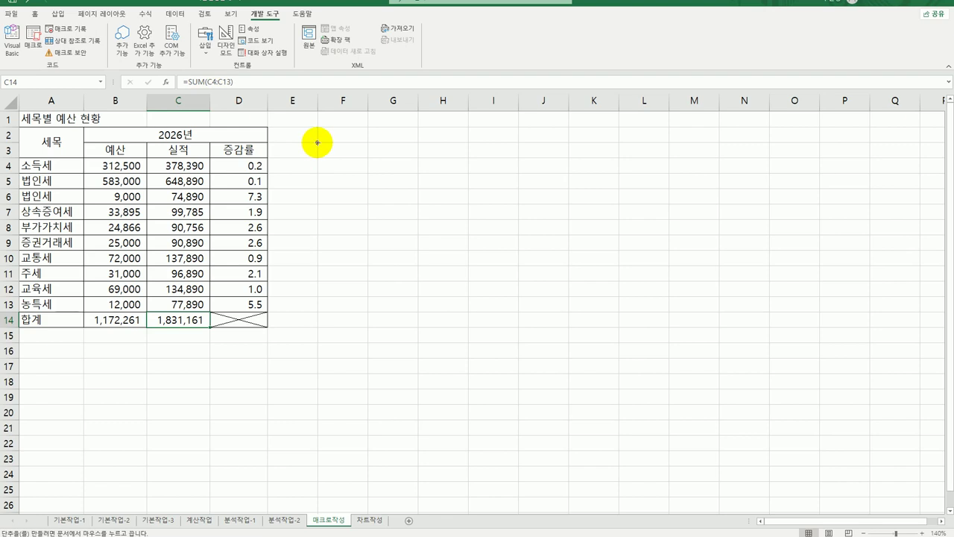
left_click_drag(317, 142, 365, 174)
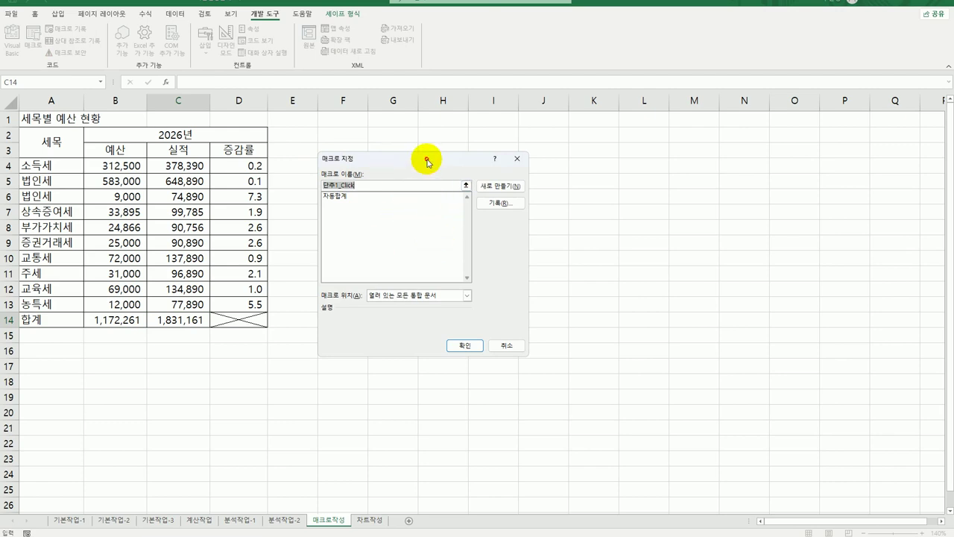
left_click_drag(426, 162, 503, 154)
left_click(433, 188)
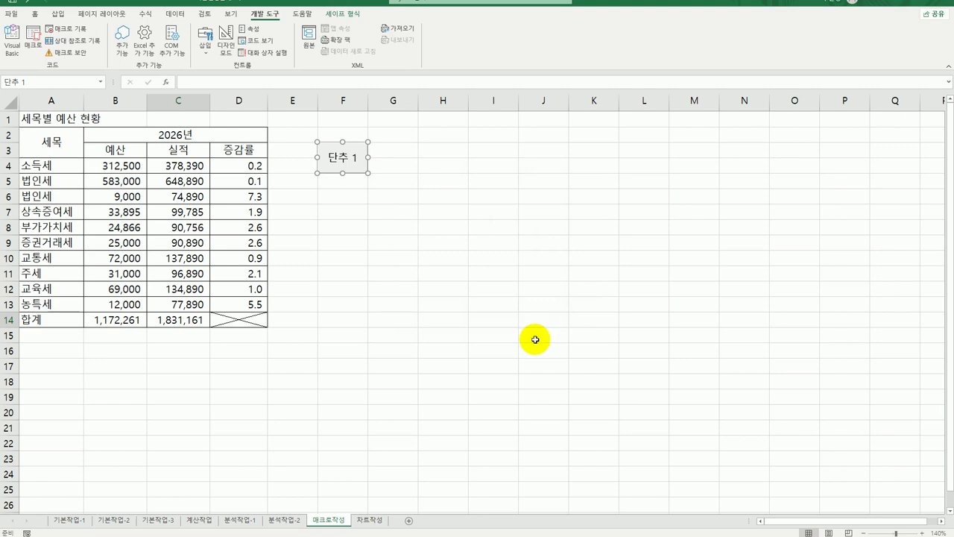
type("자동합ㄱ")
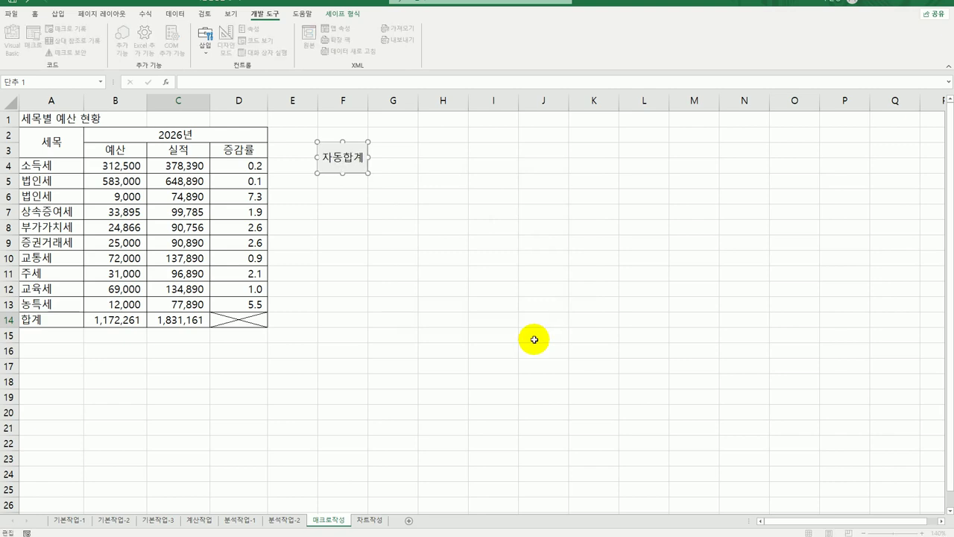
left_click(533, 340)
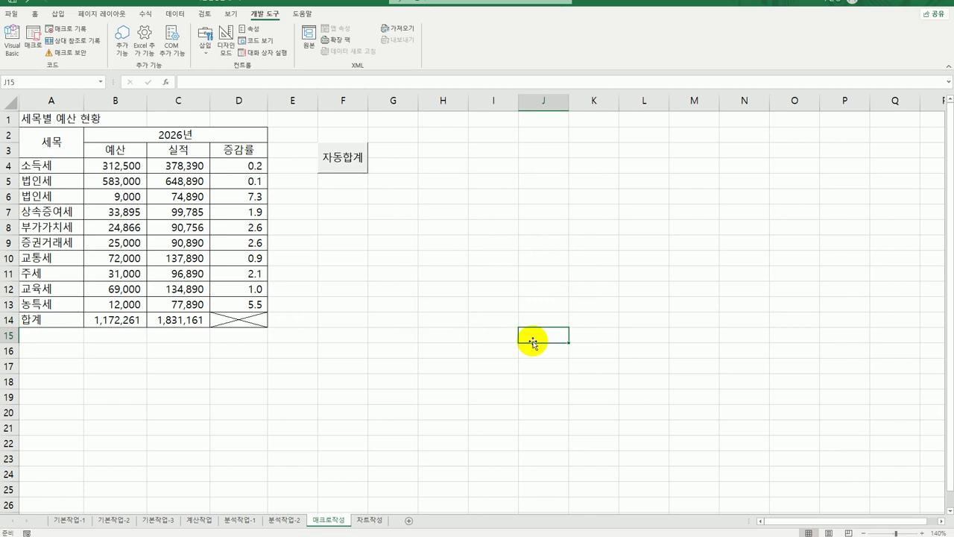
- Clear the totals in B14:C14 and test the 자동합계 button by running its macro to refill them
mouse_move(142, 322)
left_mouse_down()
mouse_move(174, 329)
mouse_move(153, 316)
left_mouse_up()
key("Delete")
left_click(350, 290)
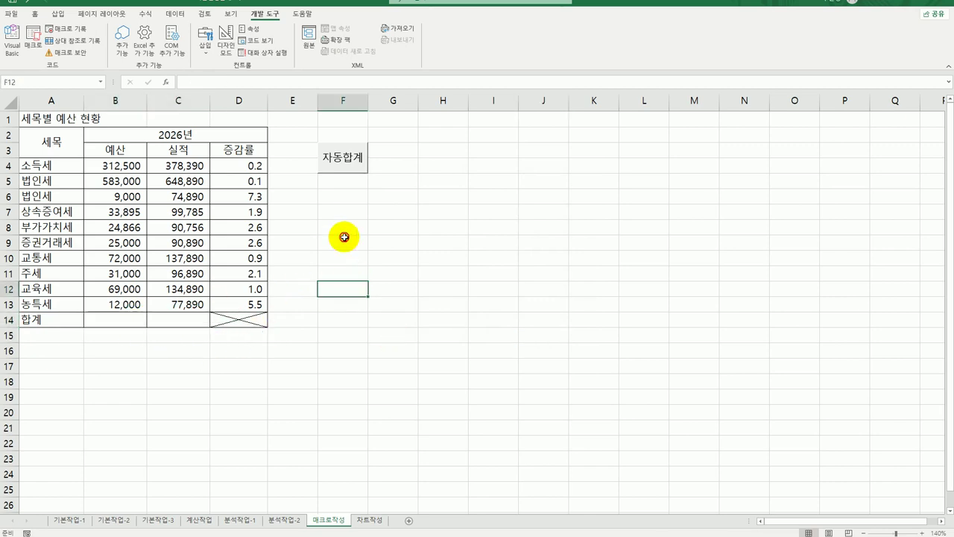
left_click(339, 169)
left_click_drag(390, 152, 389, 169)
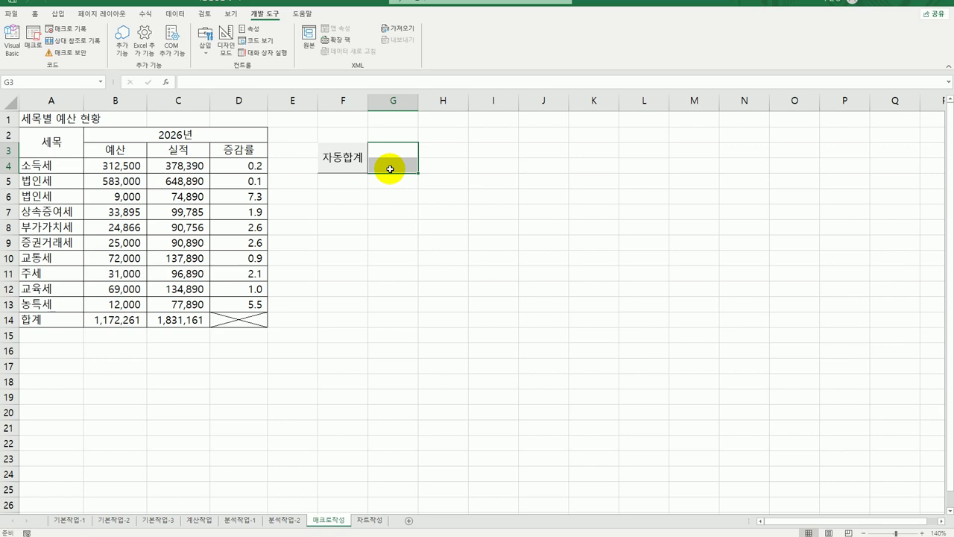
left_click(357, 151)
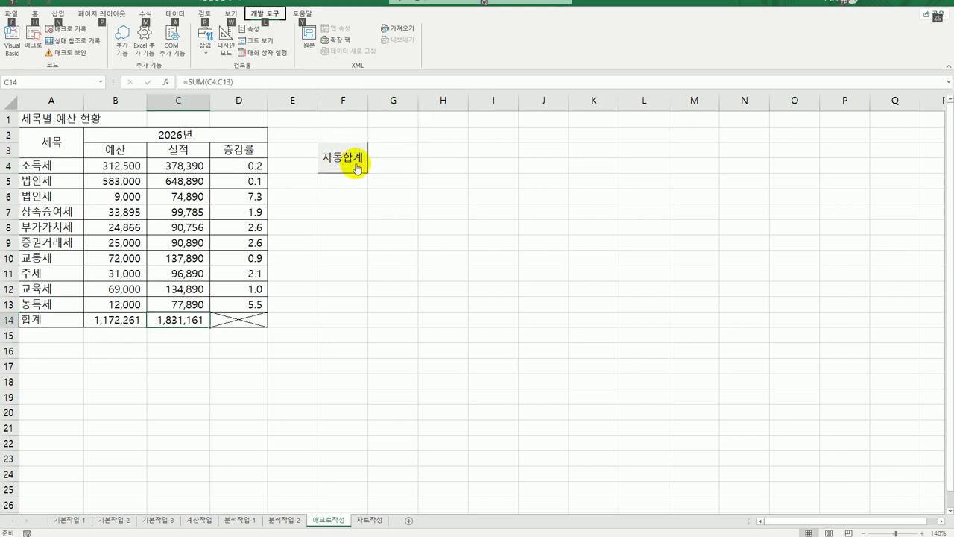
- Move the 자동합계 button down one row so that it covers F4:F5, and deselect it
right_click(345, 168)
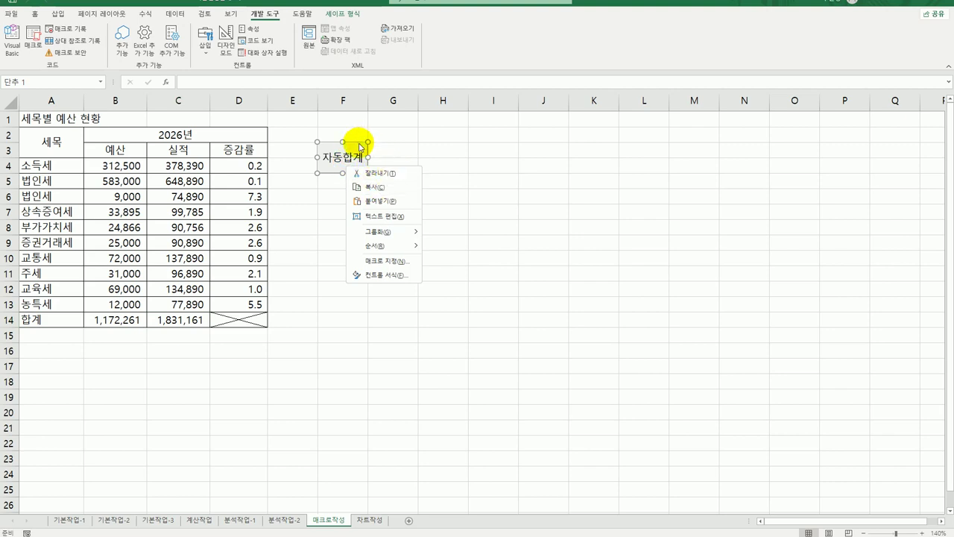
left_click(358, 146)
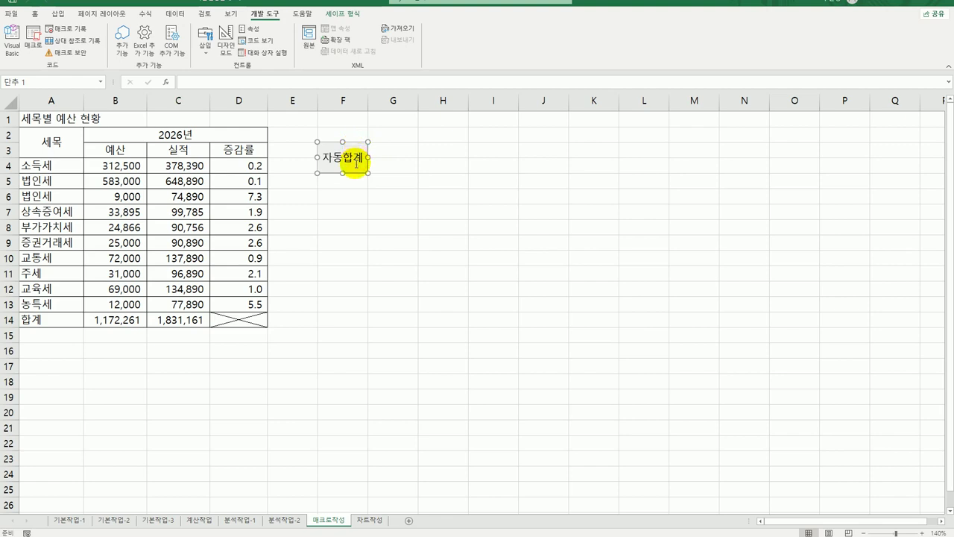
left_click_drag(356, 163, 389, 185)
left_click(355, 216)
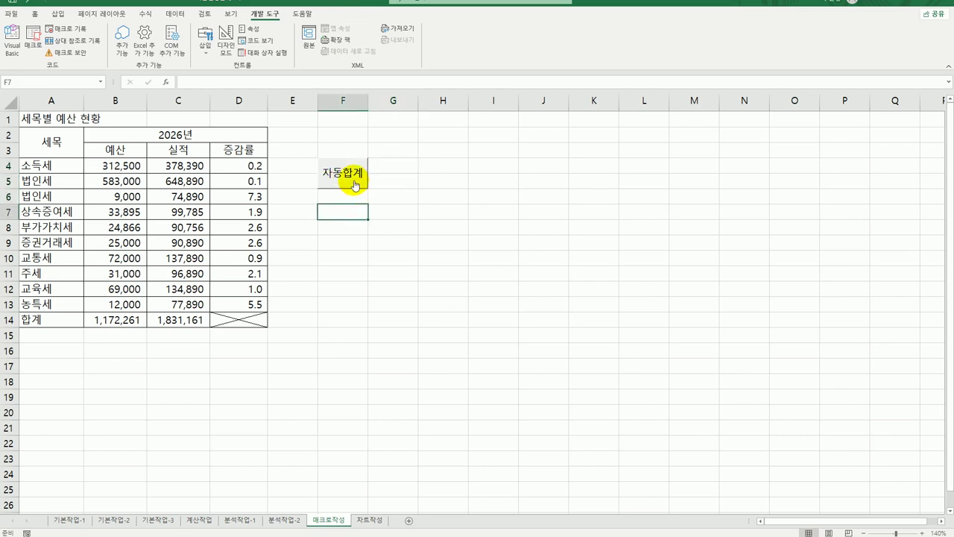
right_click(355, 185)
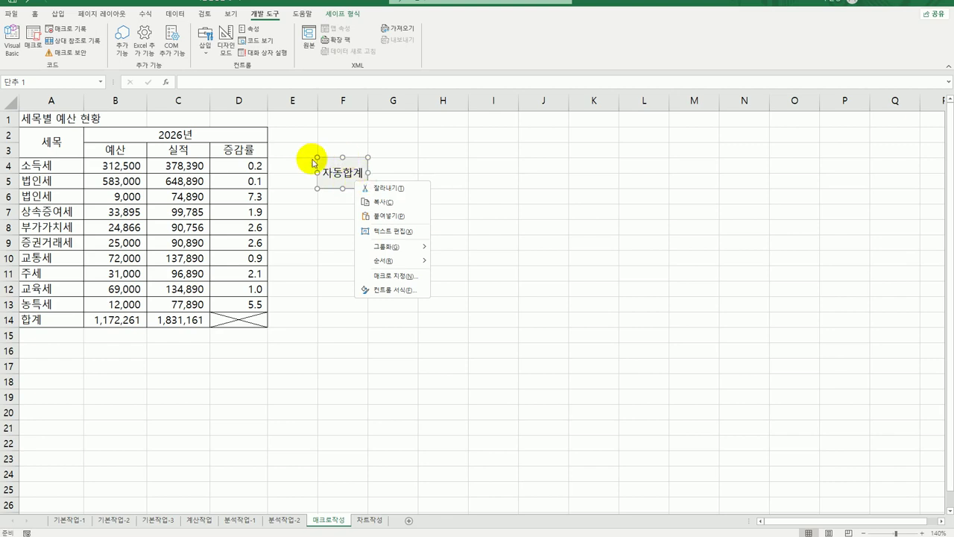
left_click(351, 160)
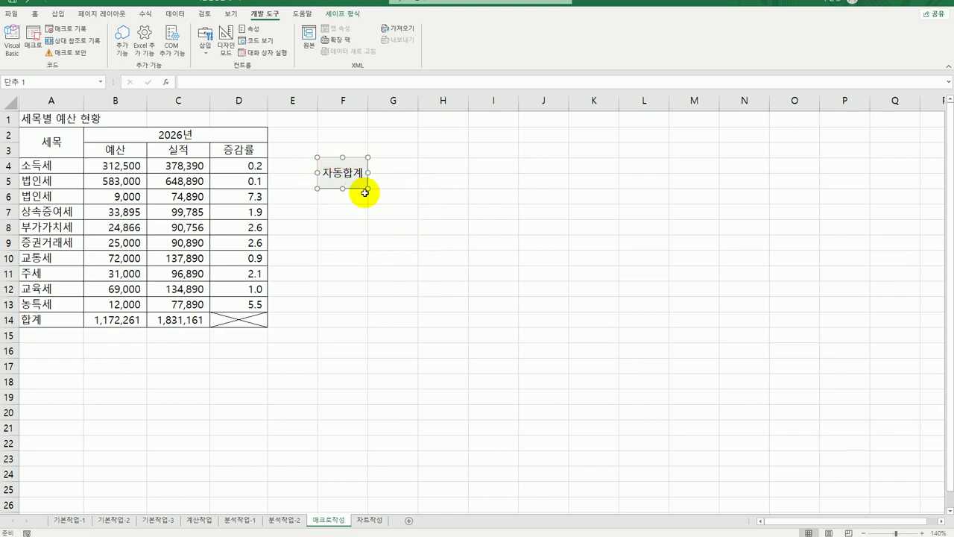
left_click(403, 303)
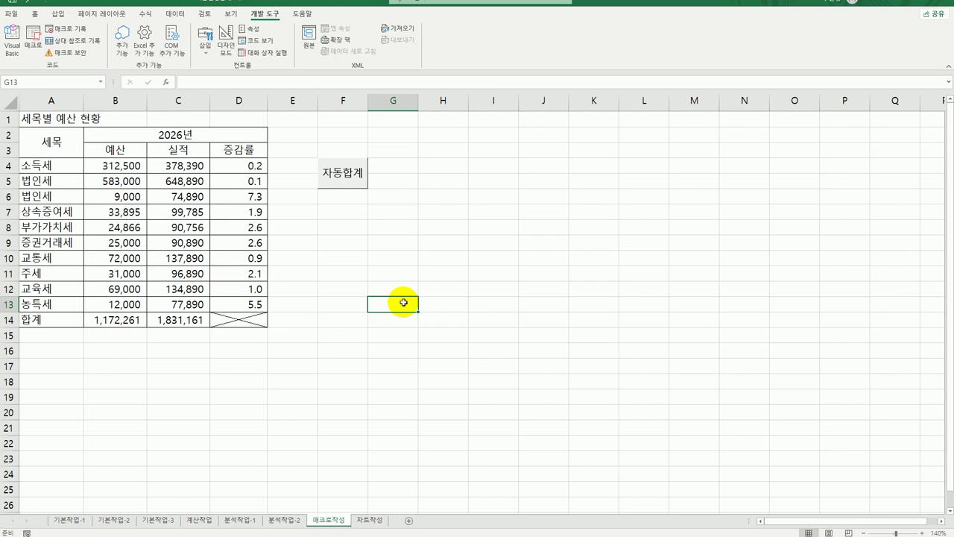
left_click(439, 290)
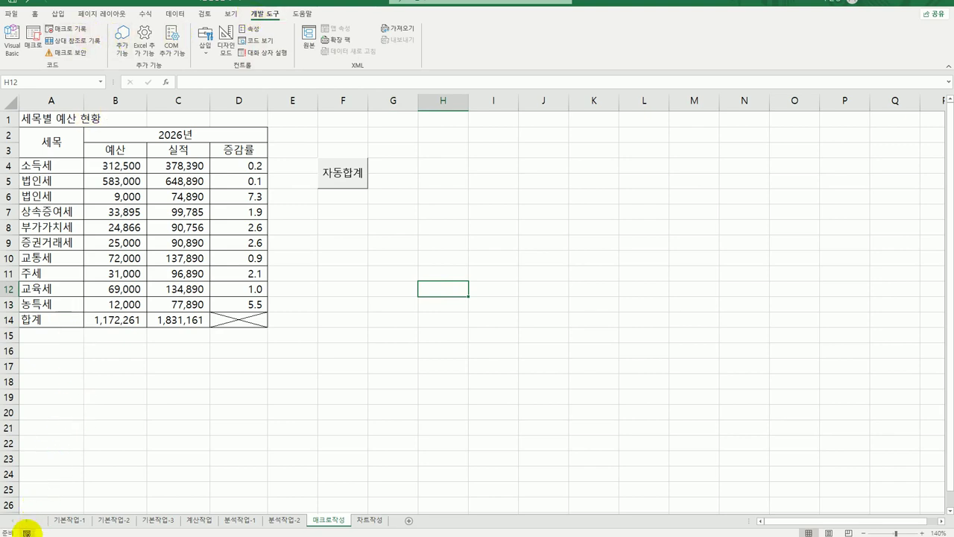
- Record a macro named 백분율 that applies the percent style to the 증감률 values in D4:D13, and stop recording
left_click(27, 532)
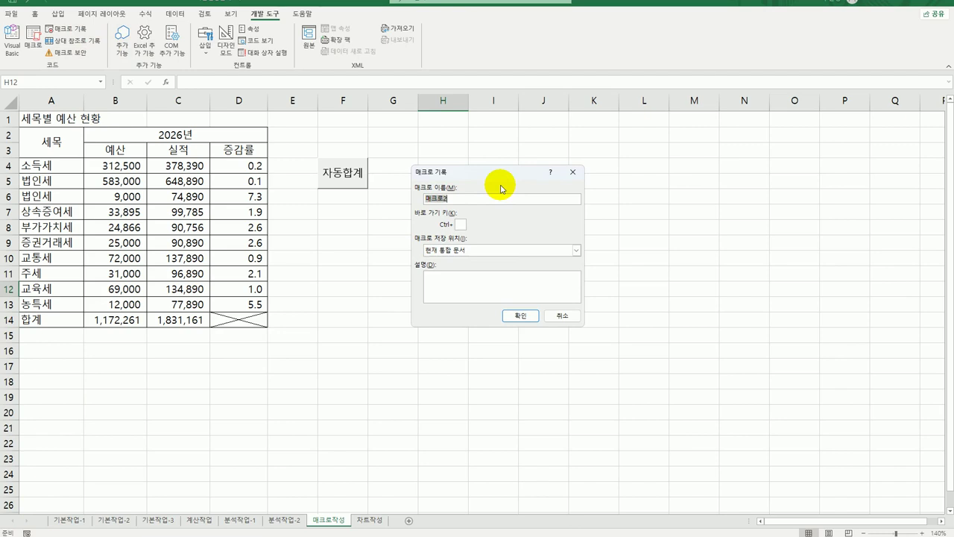
type("백분율스타일")
left_click(516, 312)
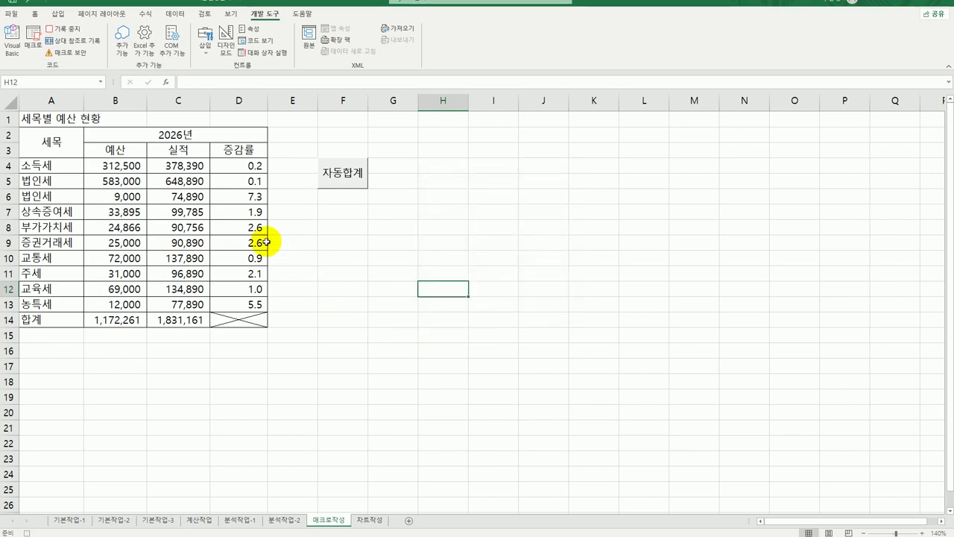
left_click_drag(244, 168, 247, 302)
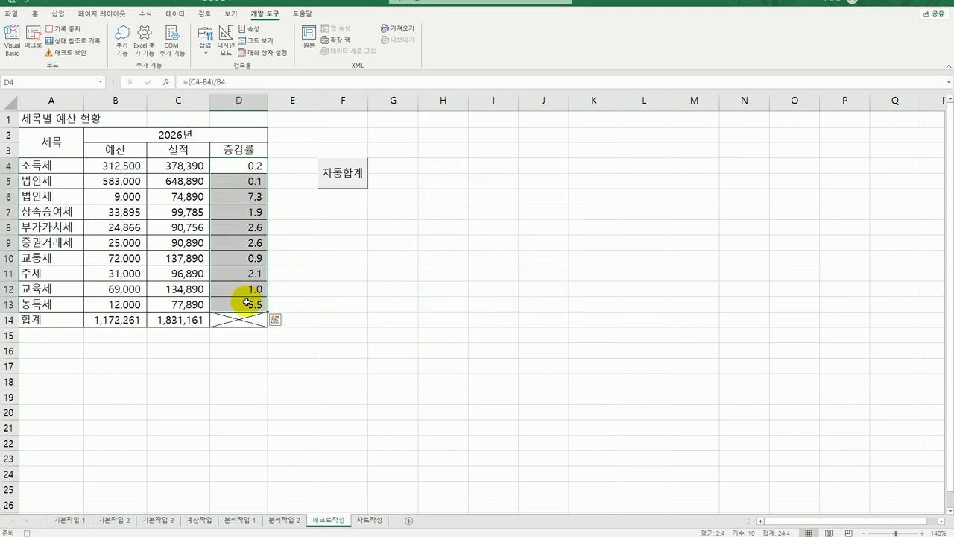
left_click(34, 14)
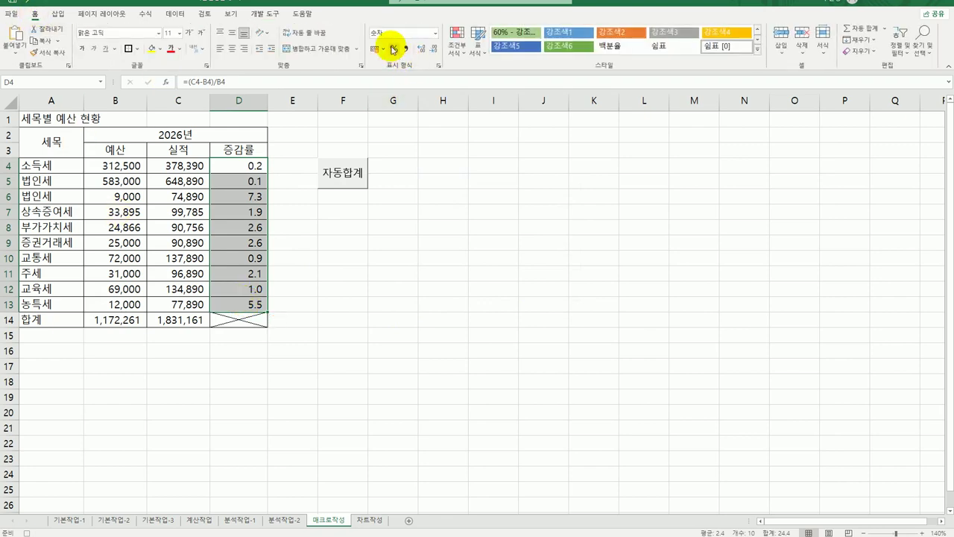
left_click(392, 49)
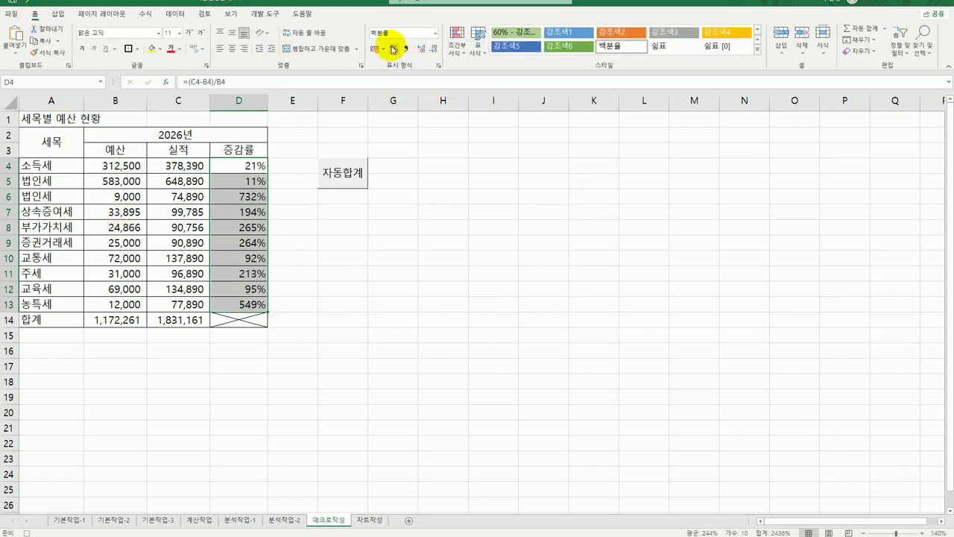
left_click(248, 304)
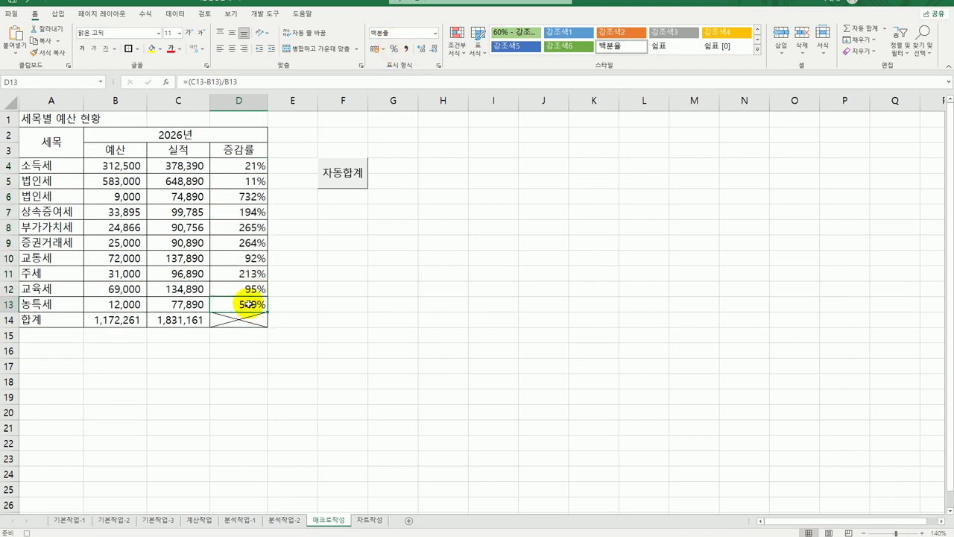
left_click(270, 15)
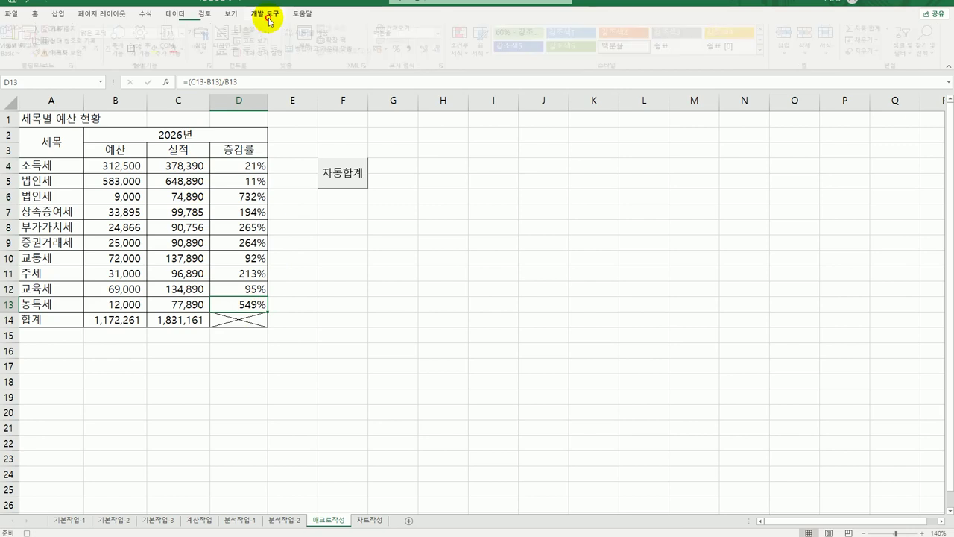
left_click(24, 532)
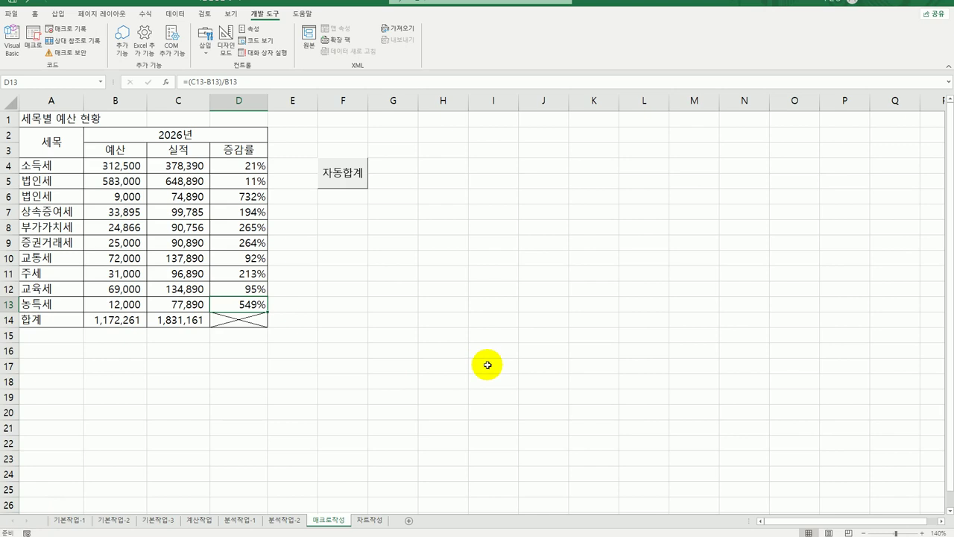
- Insert a form-control button over F8:F9 that runs the 백분율 macro, and label it 백분율
left_click(204, 43)
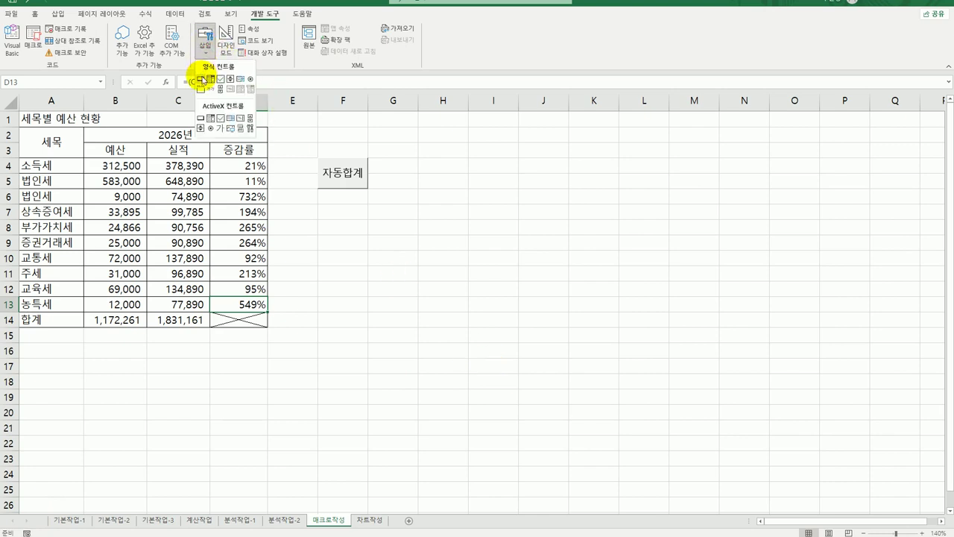
left_click(201, 79)
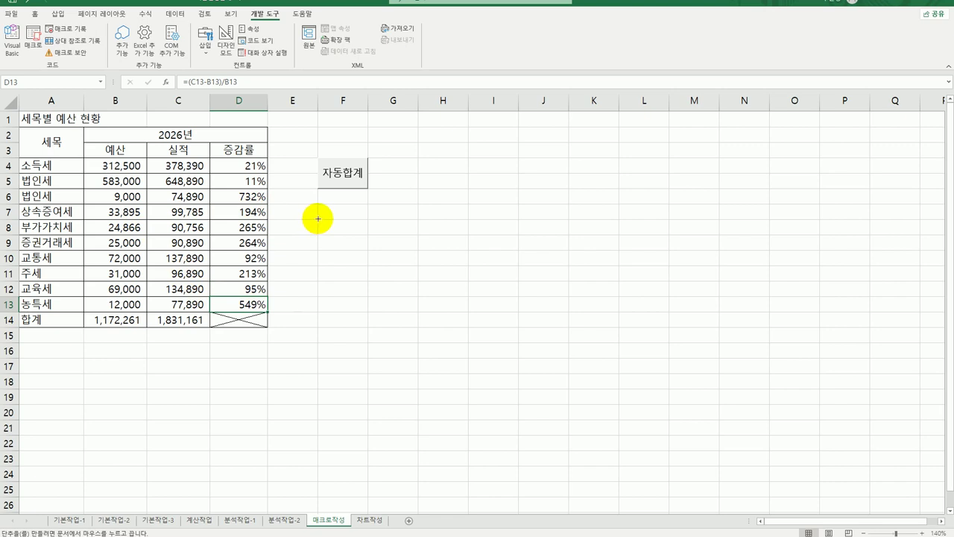
left_click_drag(318, 219, 359, 250)
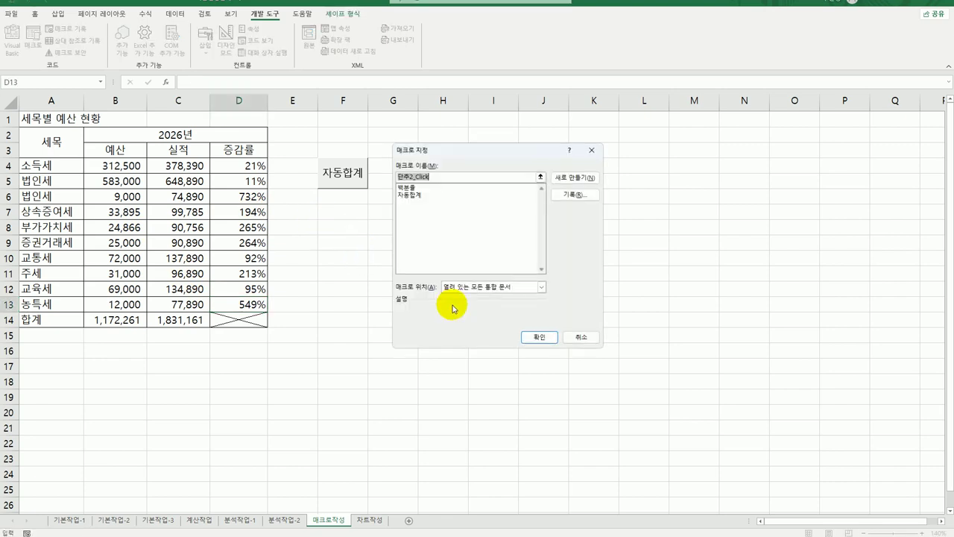
left_click(414, 188)
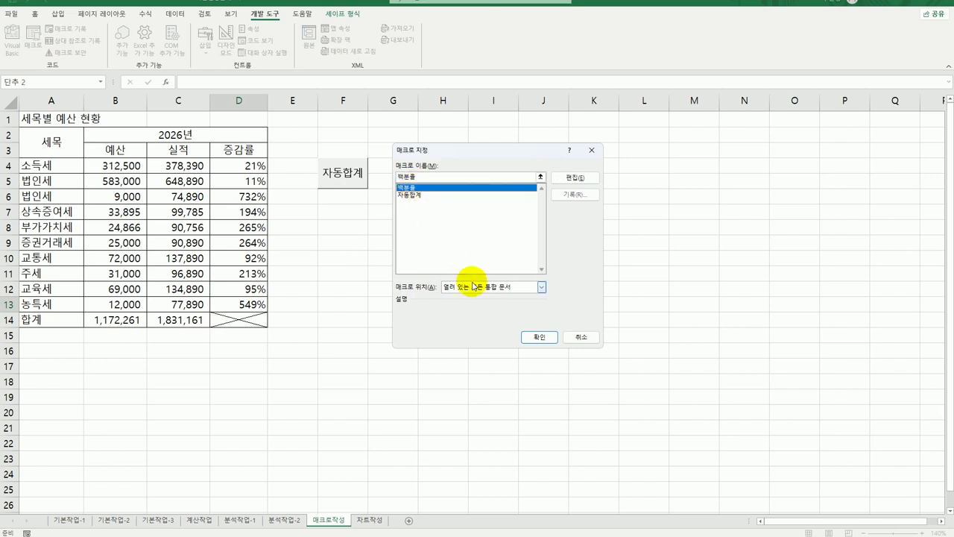
left_click(540, 336)
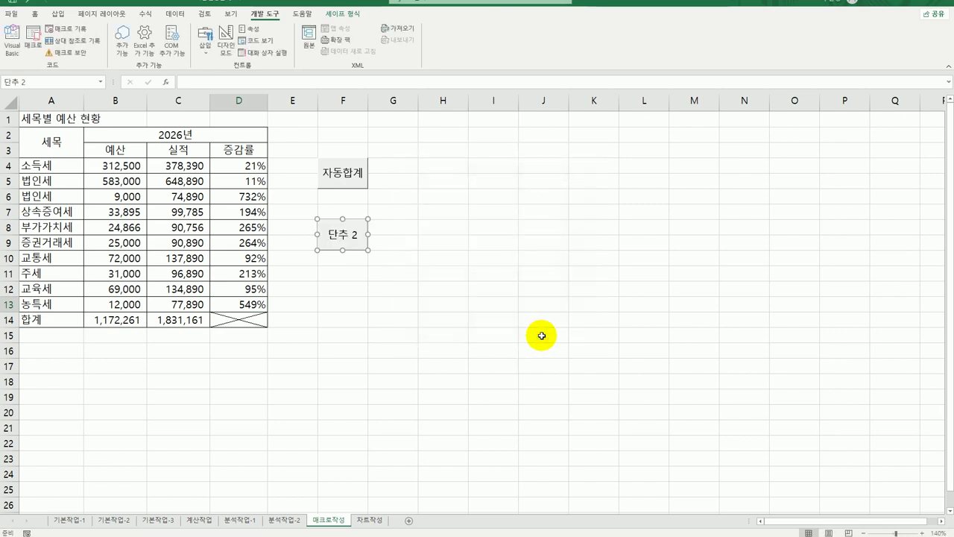
type("백분ㅇ")
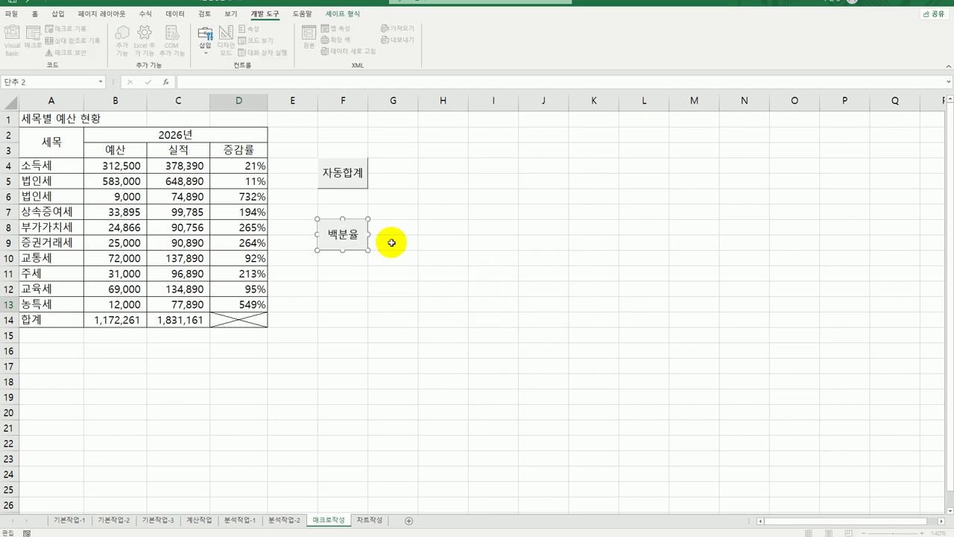
right_click(364, 226)
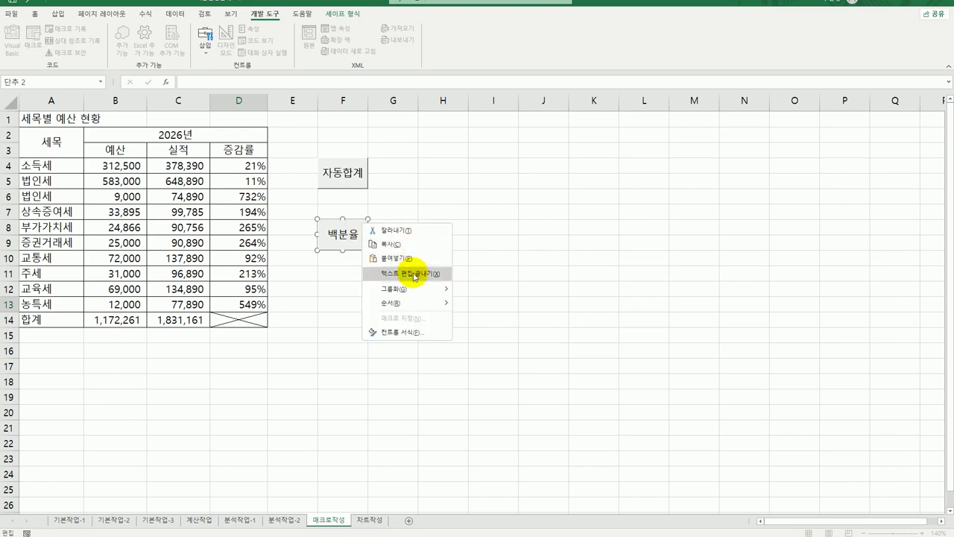
left_click(518, 293)
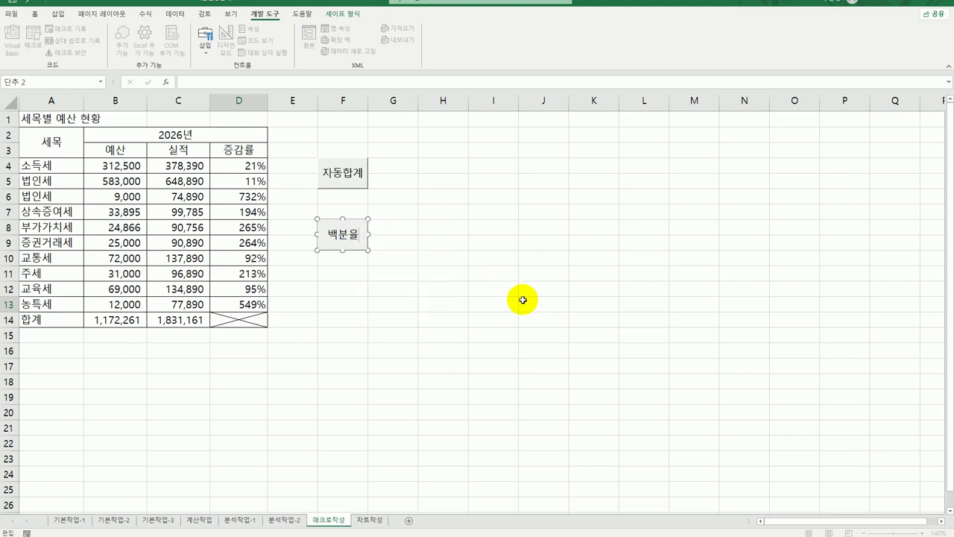
left_click(523, 300)
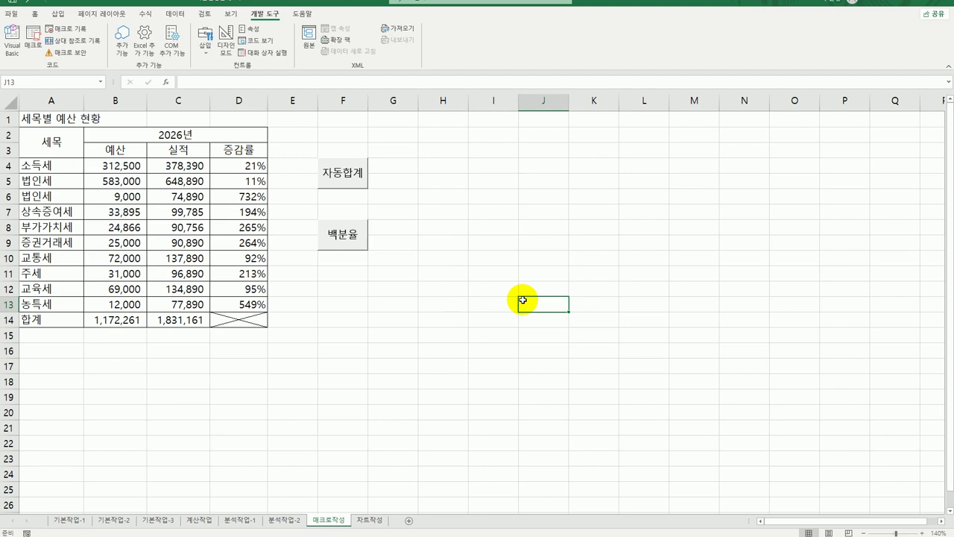
- On the 차트작성 sheet, change the line chart to the clustered column type (묶은 세로 막대형)
left_click(365, 522)
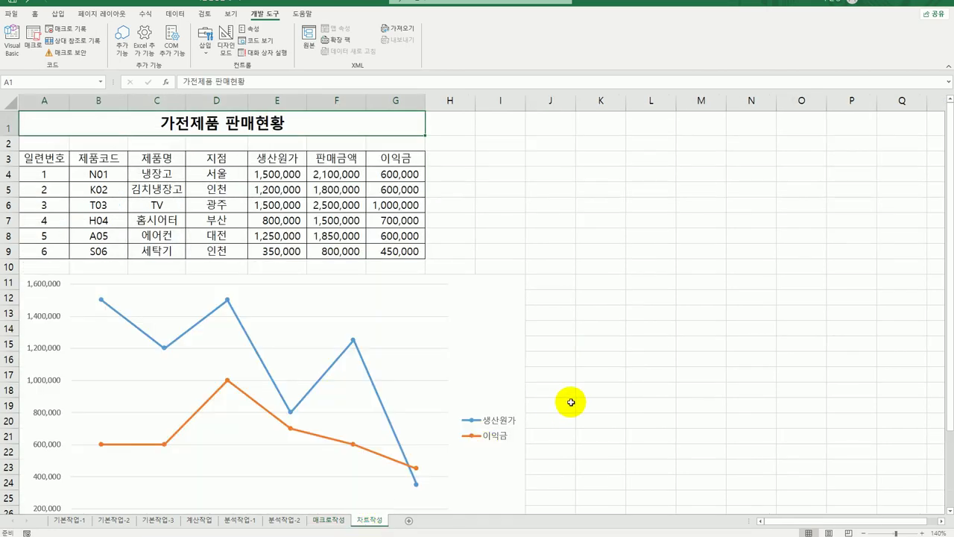
scroll(589, 398, "down", 2)
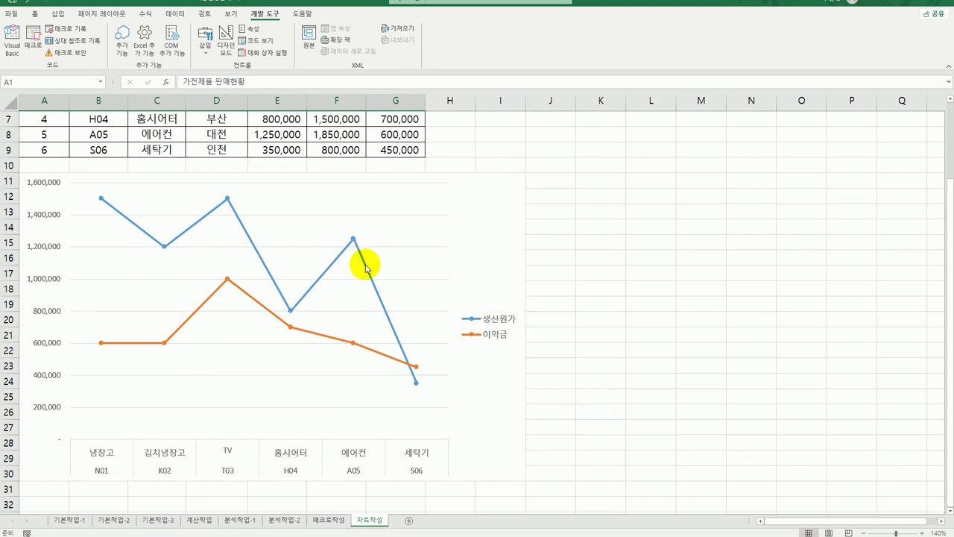
right_click(364, 197)
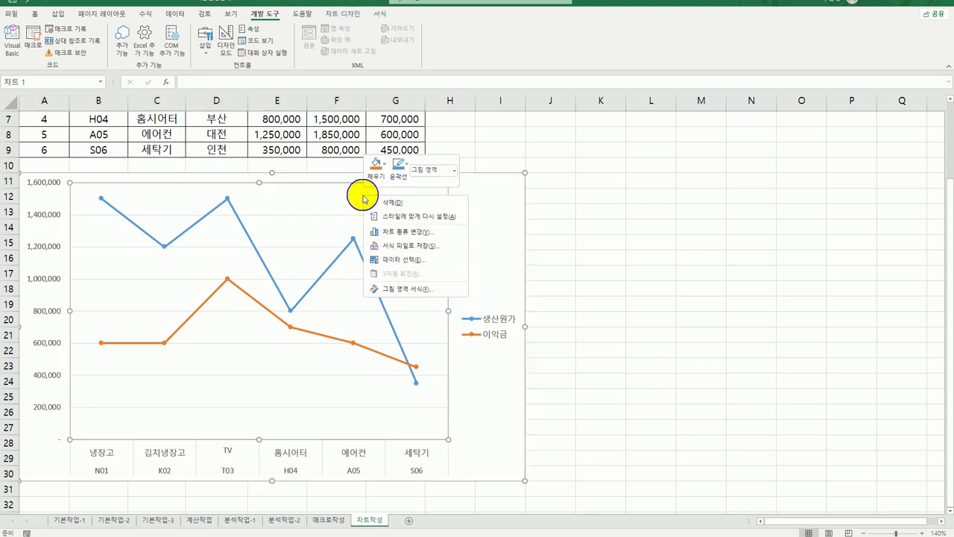
left_click(413, 231)
left_click(365, 181)
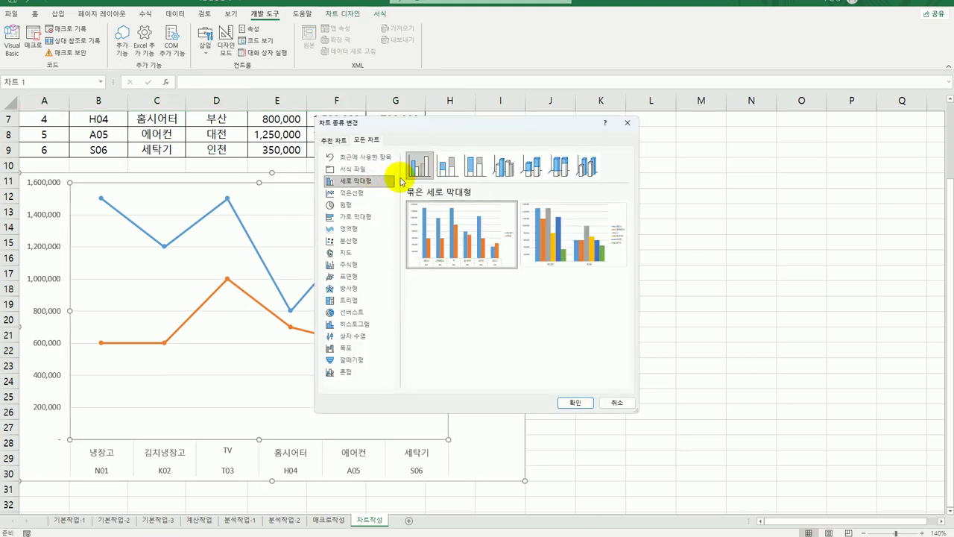
left_click(574, 402)
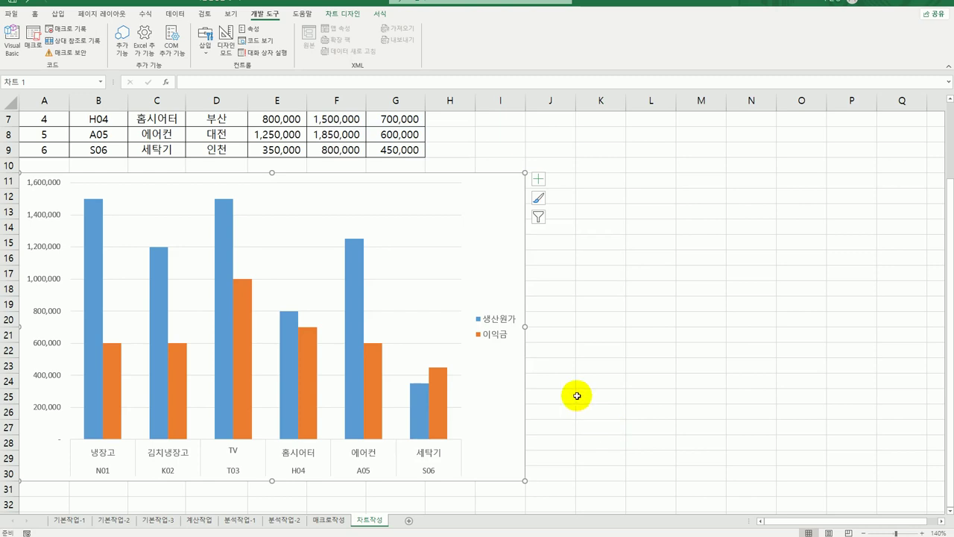
- Set the chart's horizontal axis label range to the product names in C4:C9, and deselect the chart
scroll(563, 384, "down", 1)
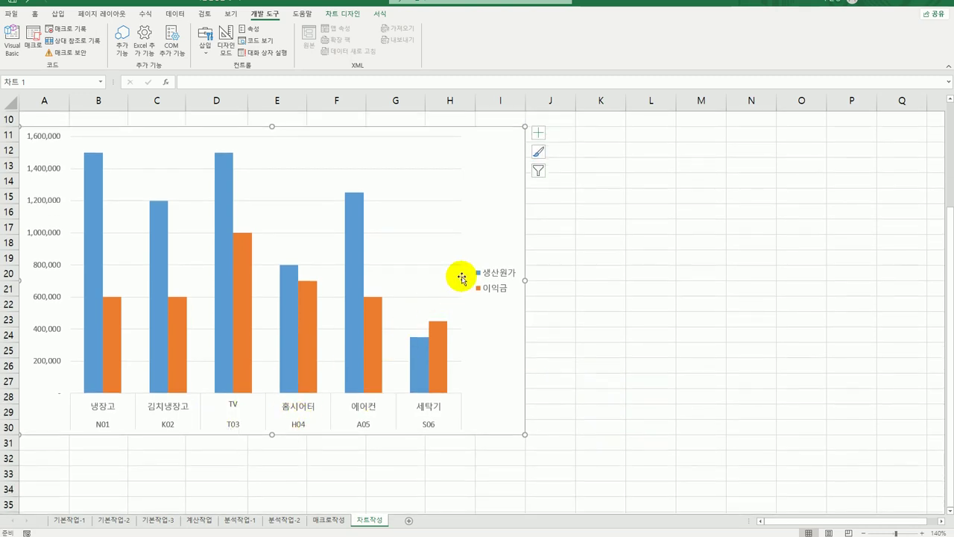
right_click(452, 192)
left_click(498, 254)
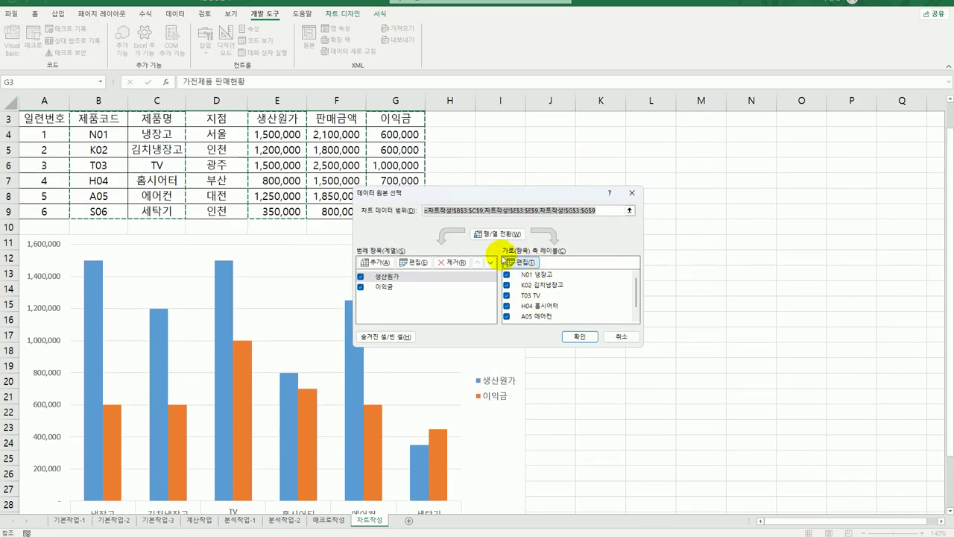
left_click(531, 263)
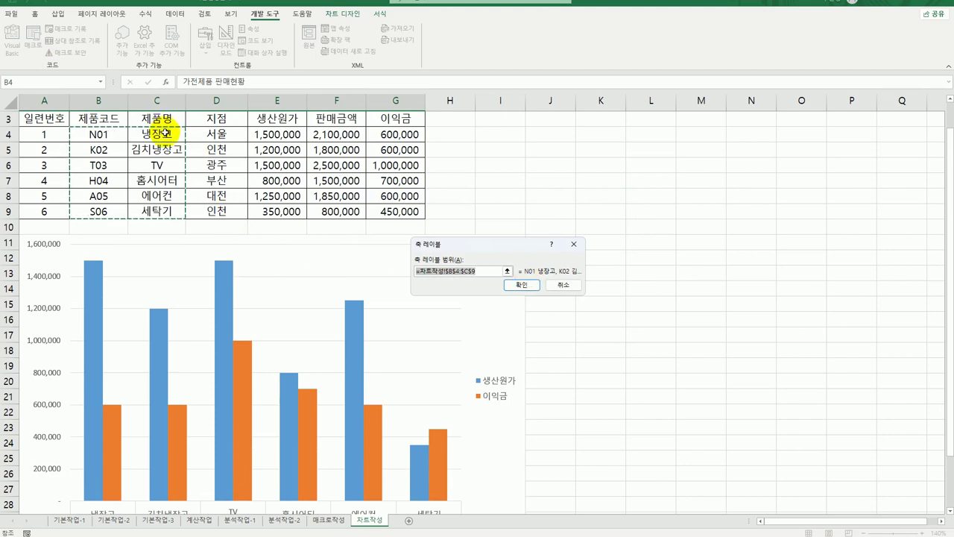
left_click_drag(157, 134, 176, 206)
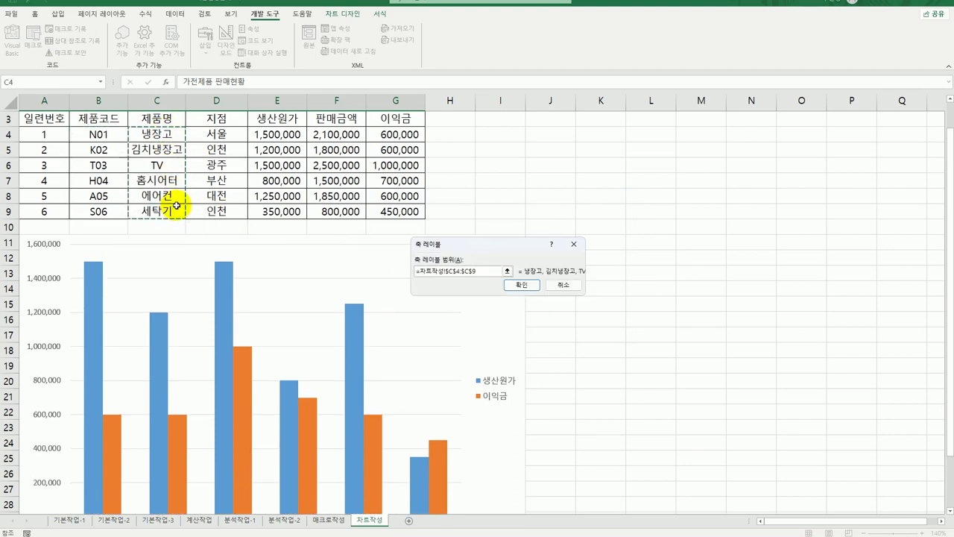
left_click(521, 285)
left_click(579, 337)
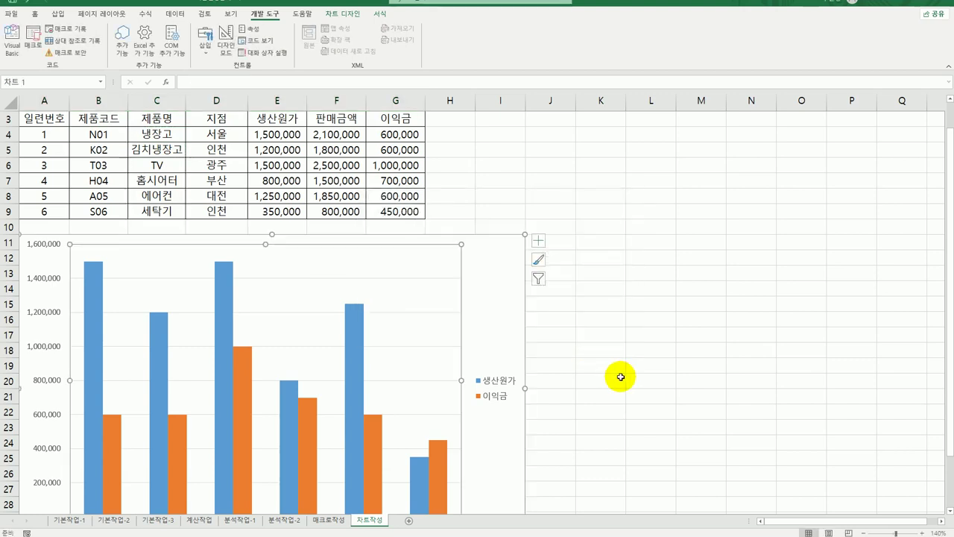
left_click(620, 377)
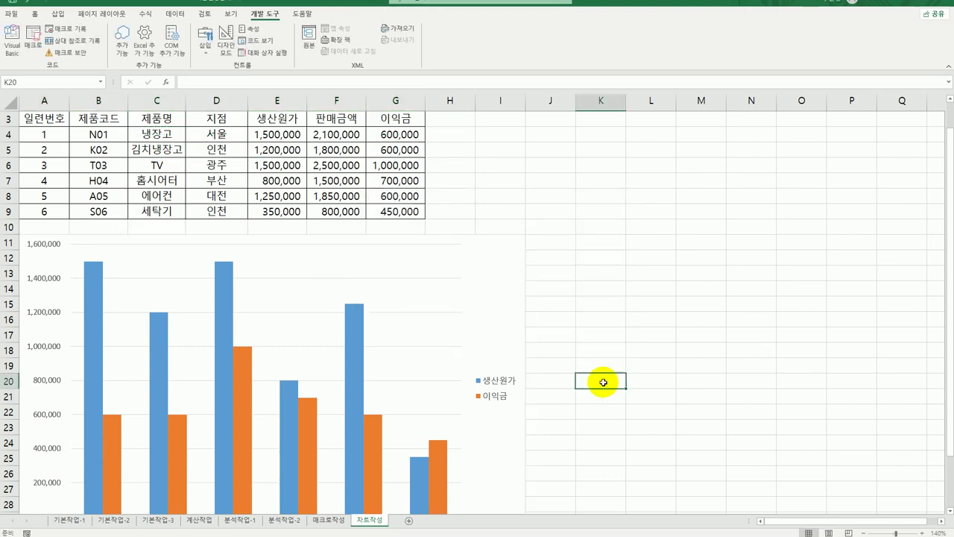
- Add a chart title to the column chart reading "가전제품 생산원가와 이익금 비교"
scroll(600, 383, "down", 1)
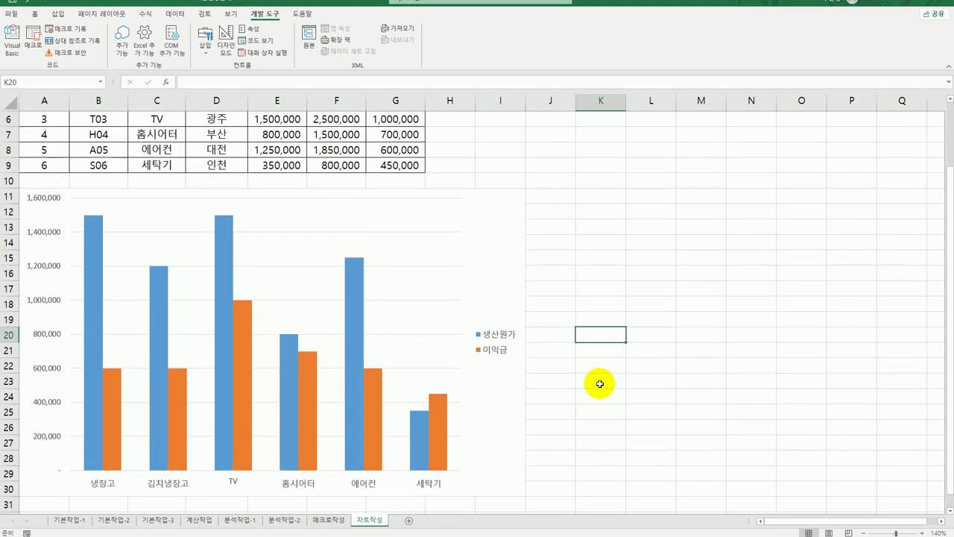
left_click(496, 227)
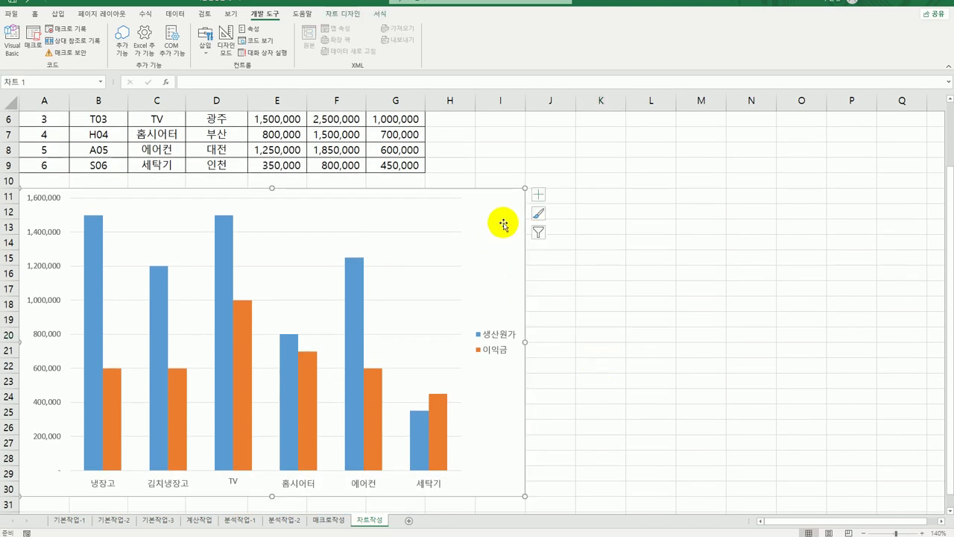
left_click(530, 194)
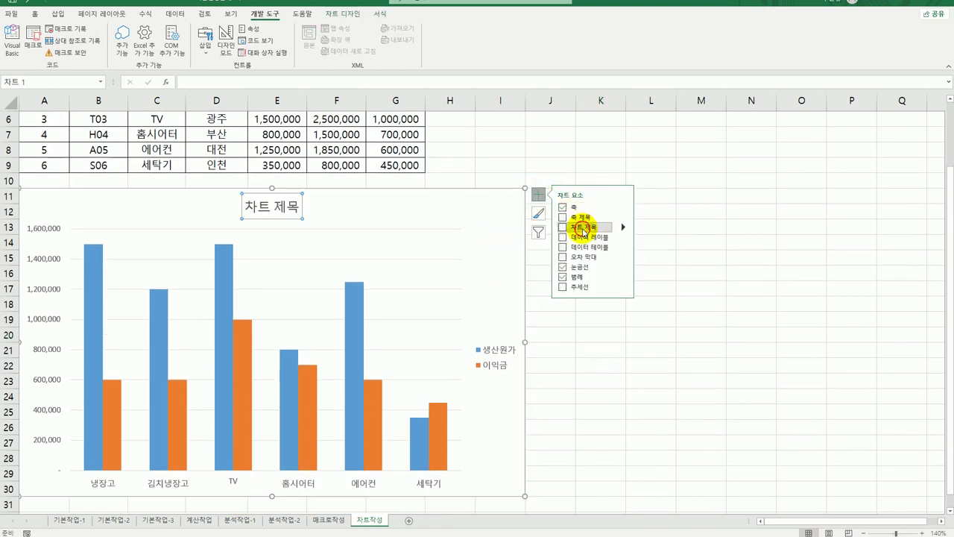
left_click(583, 227)
left_click_drag(247, 207, 304, 202)
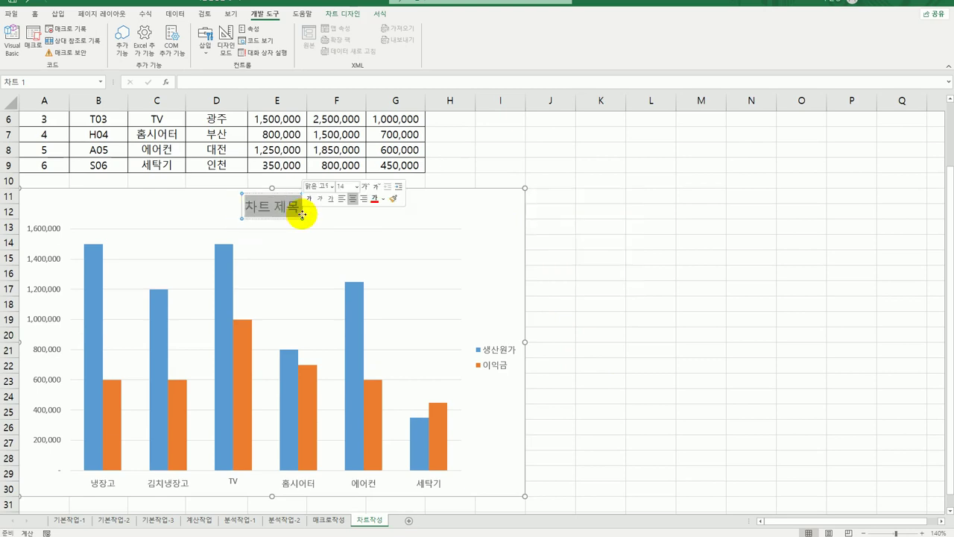
type("가전제품")
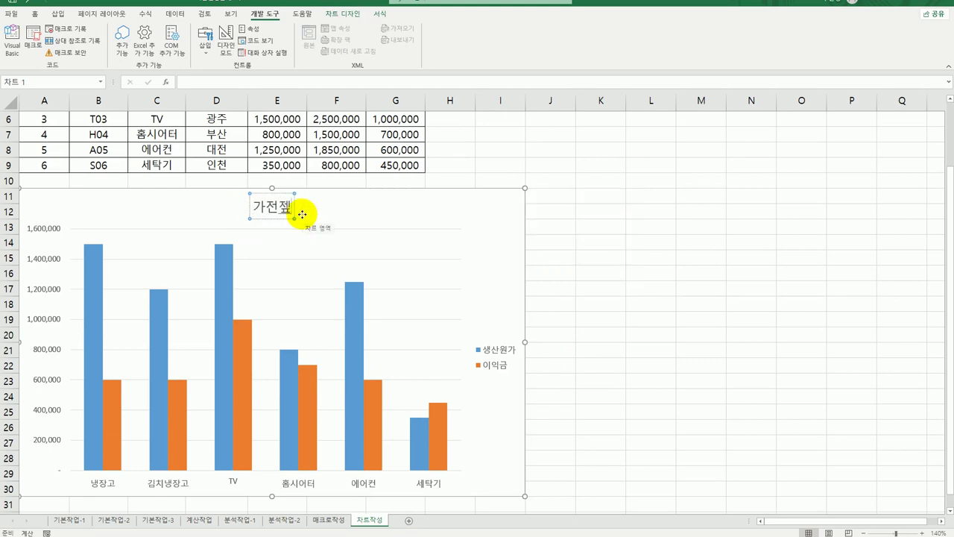
type(" 생산원가")
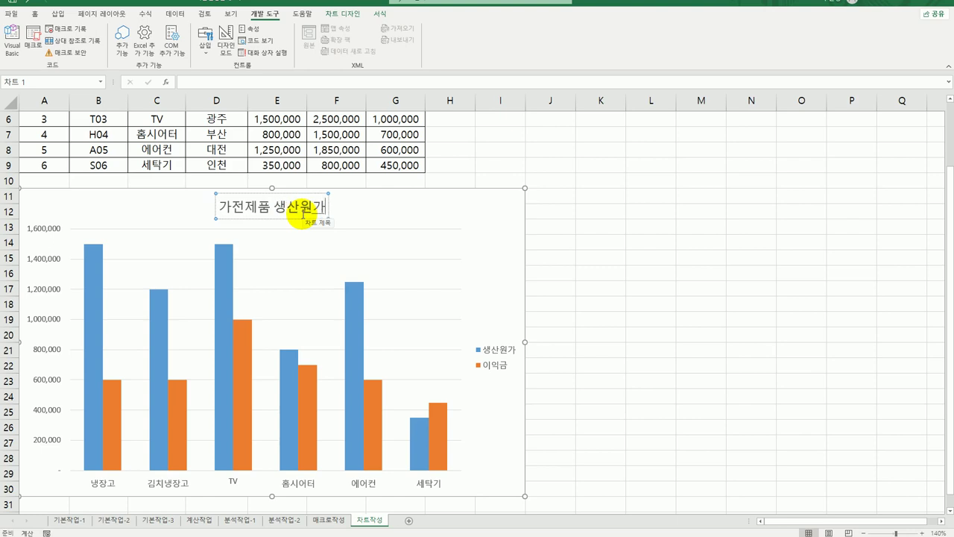
type("와 이익금 비교")
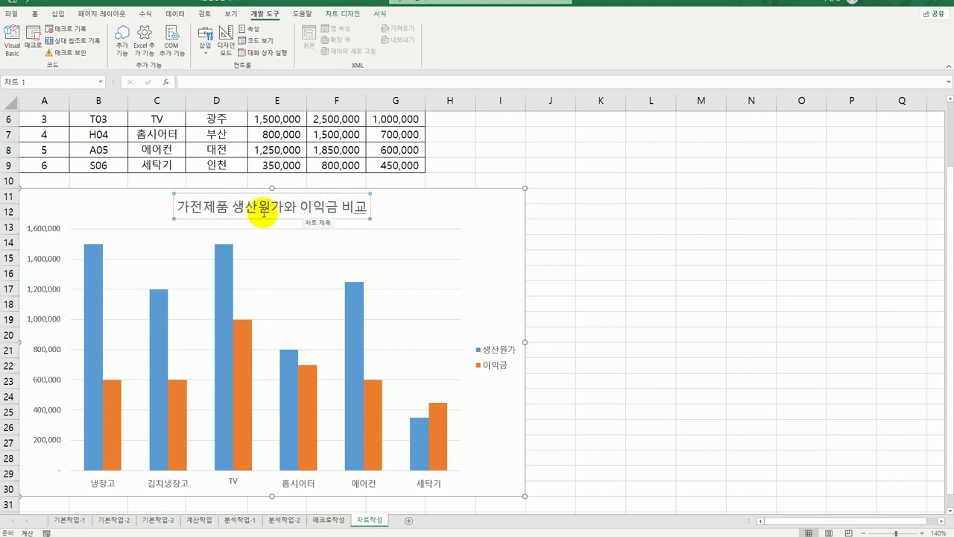
- Make the chart title bold and underlined at font size 14, and deselect the chart
left_click(204, 217)
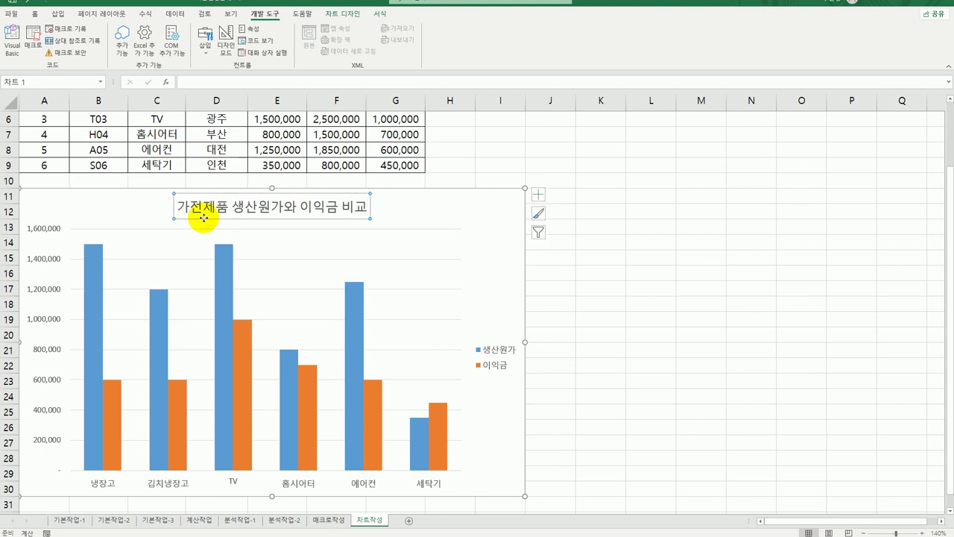
left_click(35, 13)
left_click(82, 51)
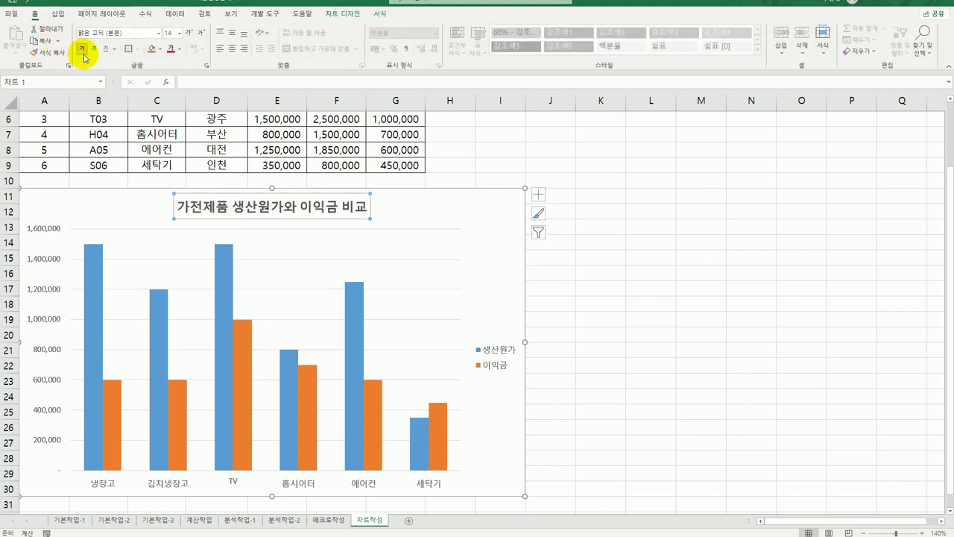
left_click(110, 49)
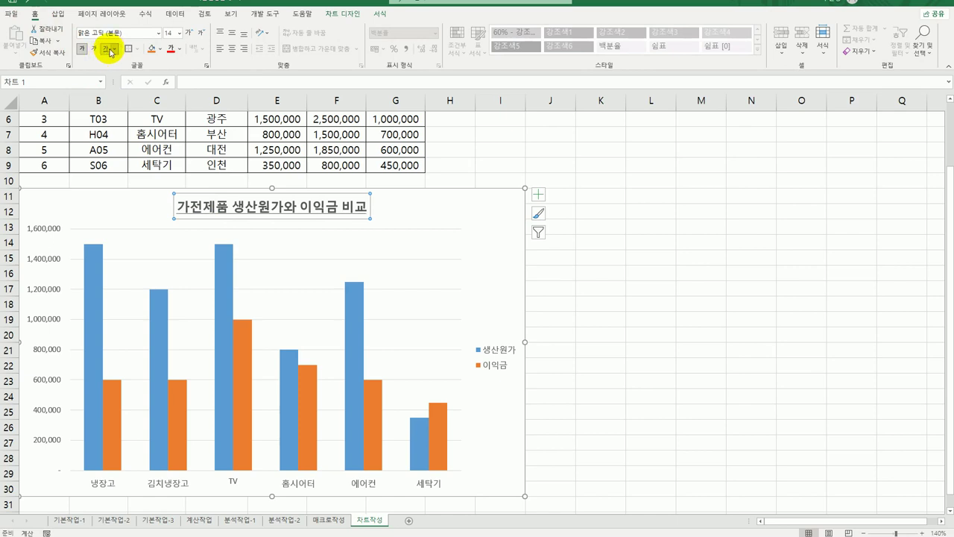
left_click(179, 33)
left_click(175, 114)
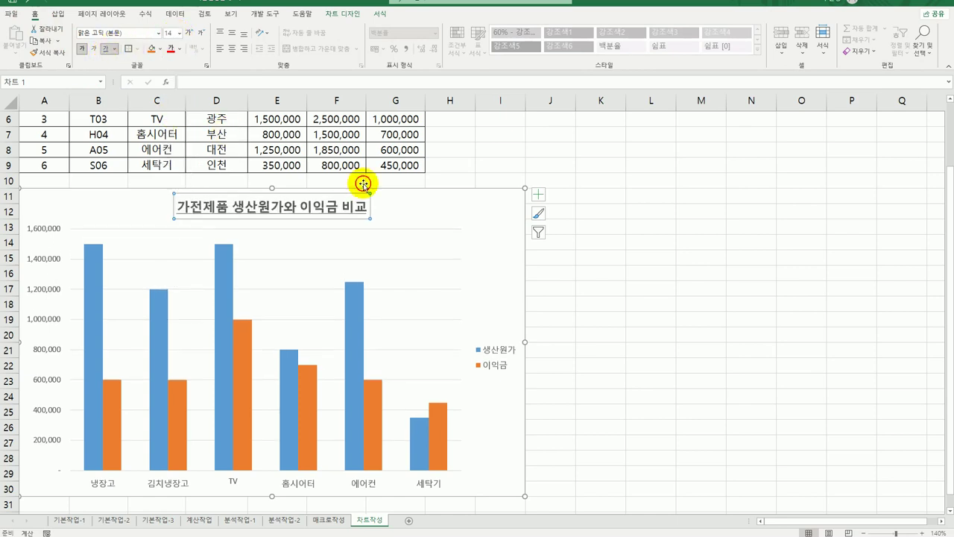
left_click(549, 319)
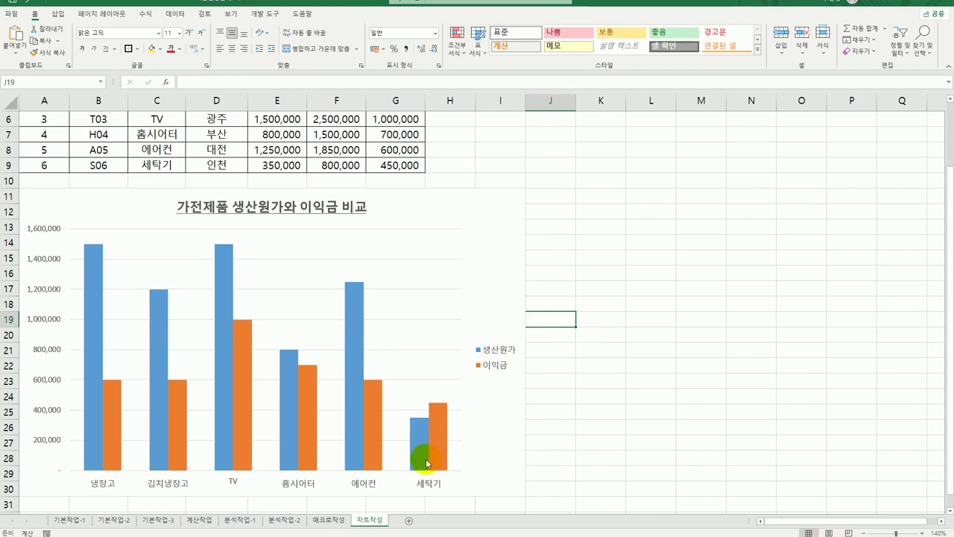
- Add a data label to only the TV column of the 이익금 series
left_click(240, 346)
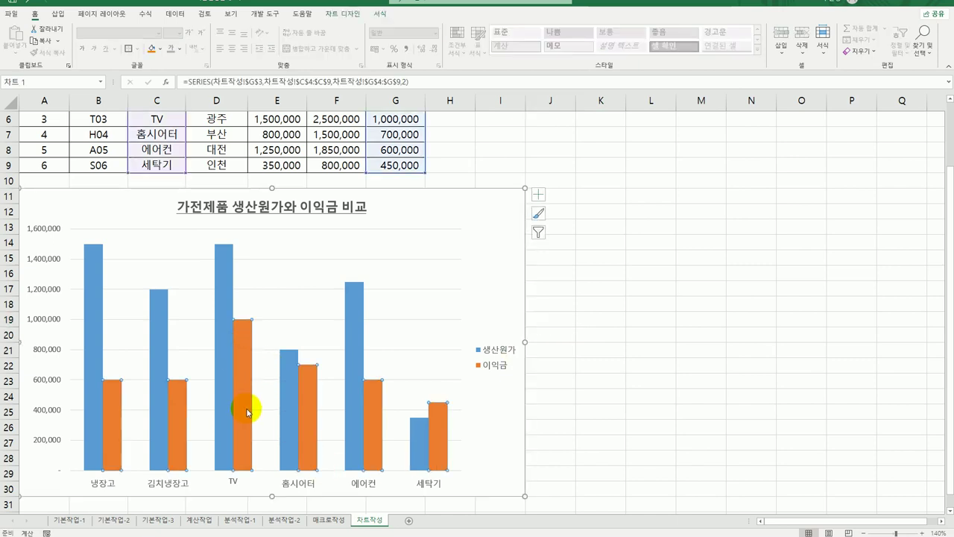
left_click(241, 347)
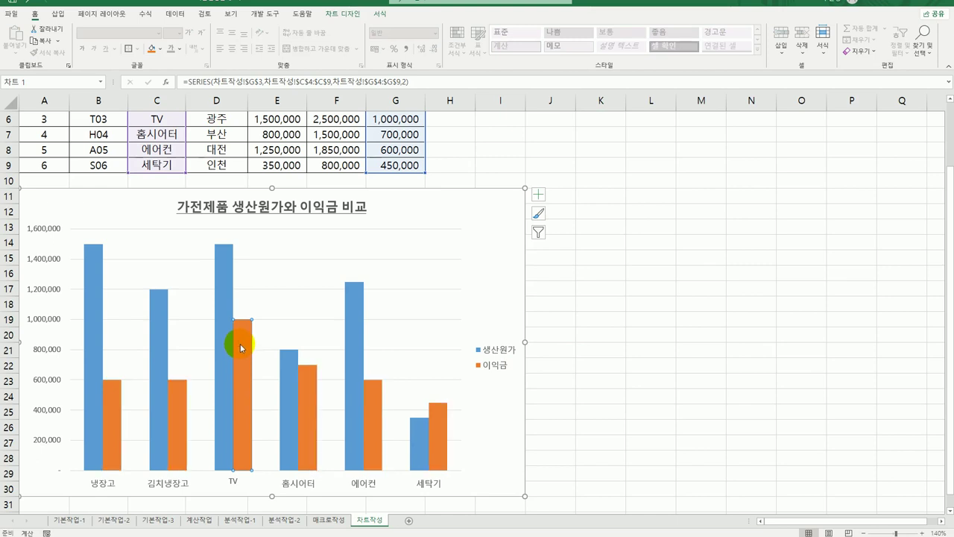
right_click(240, 342)
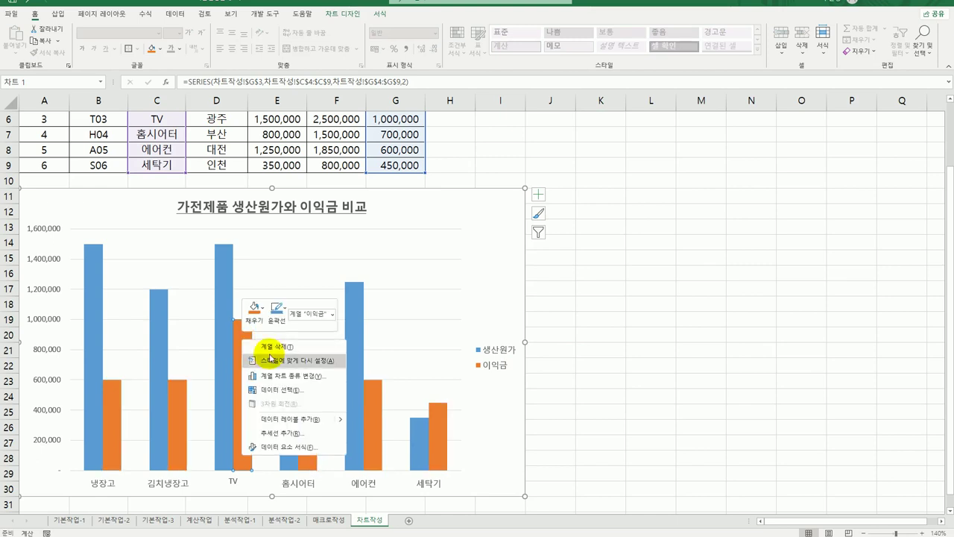
left_click(284, 422)
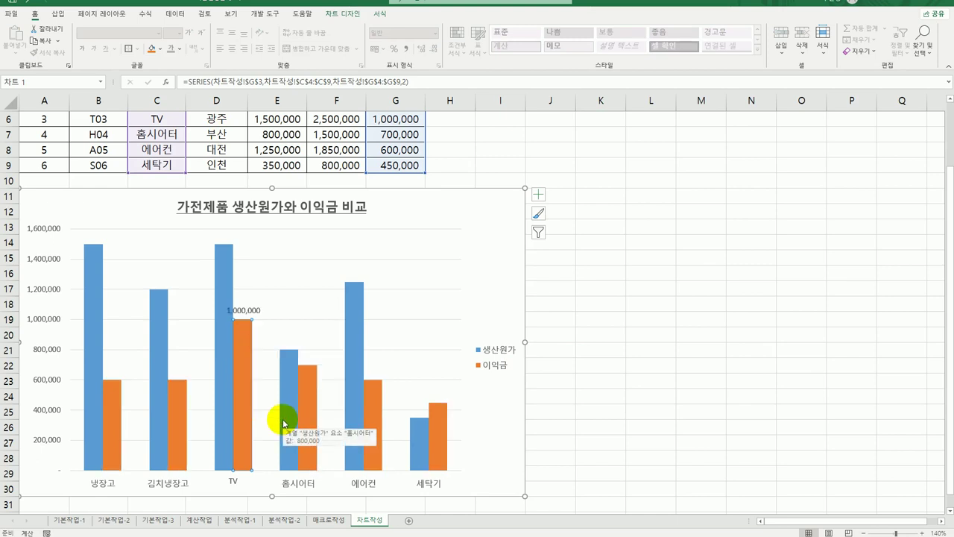
- Set the TV data label's font to 굴림체 at size 10
left_click(247, 311)
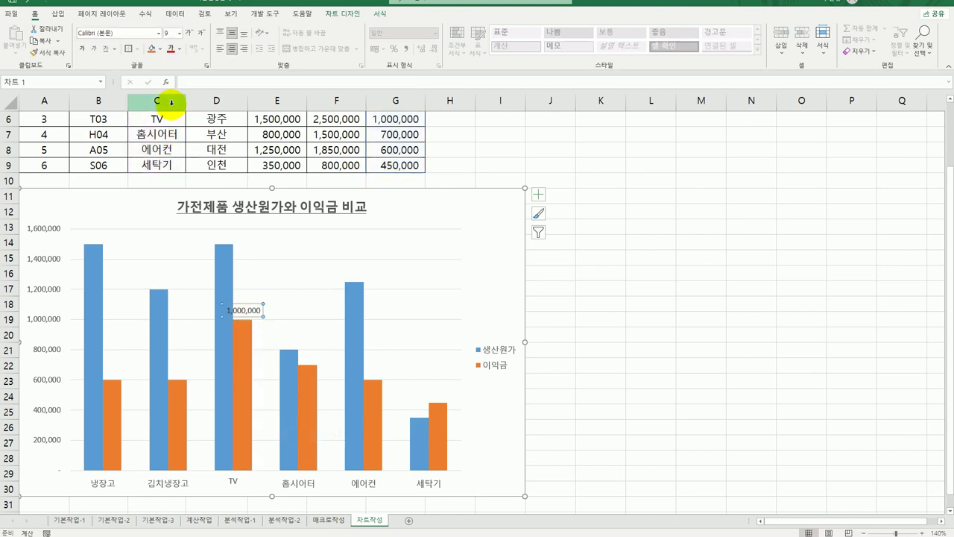
left_click(159, 33)
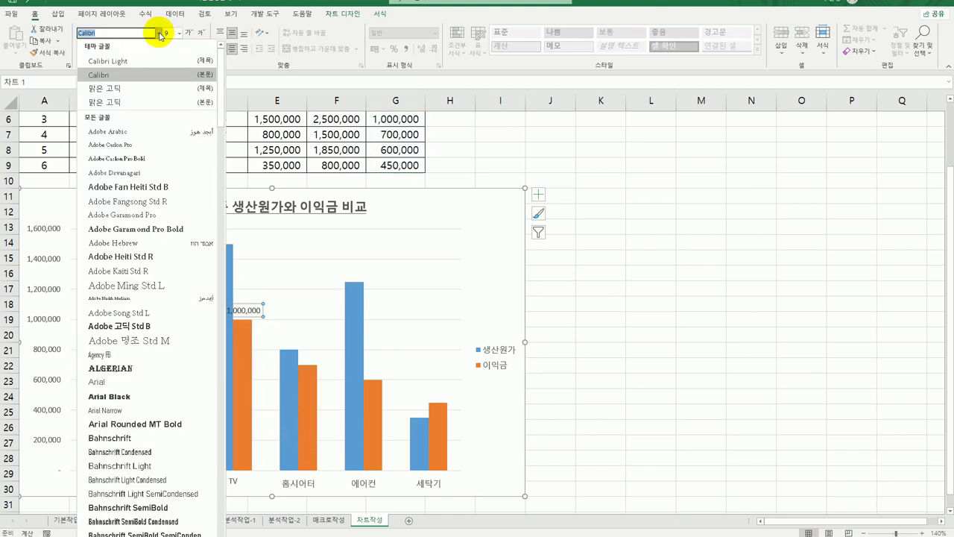
left_click_drag(220, 82, 213, 504)
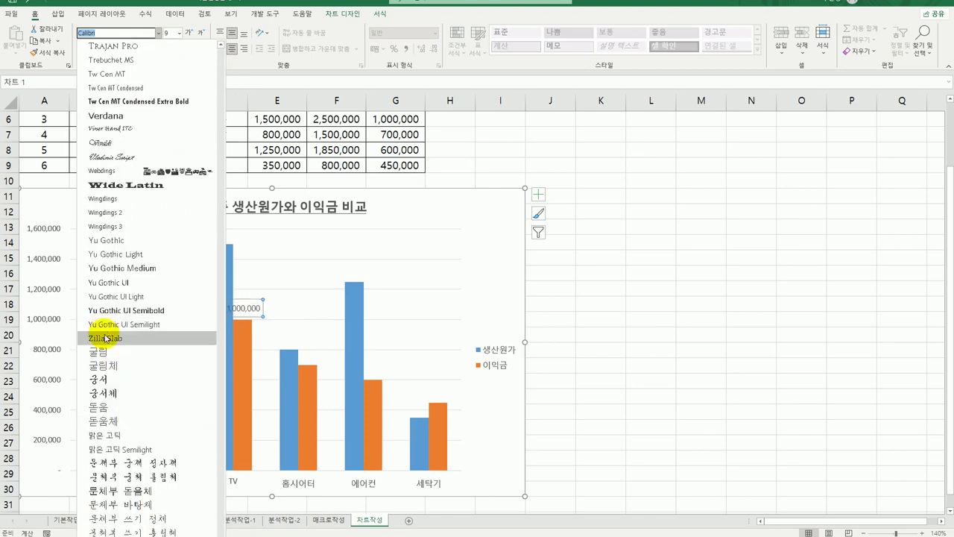
left_click(109, 365)
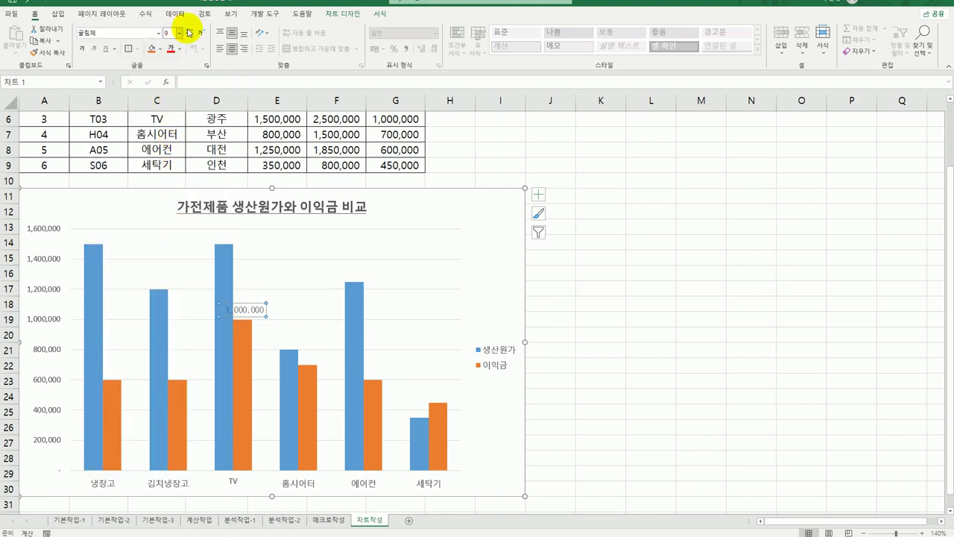
left_click(188, 31)
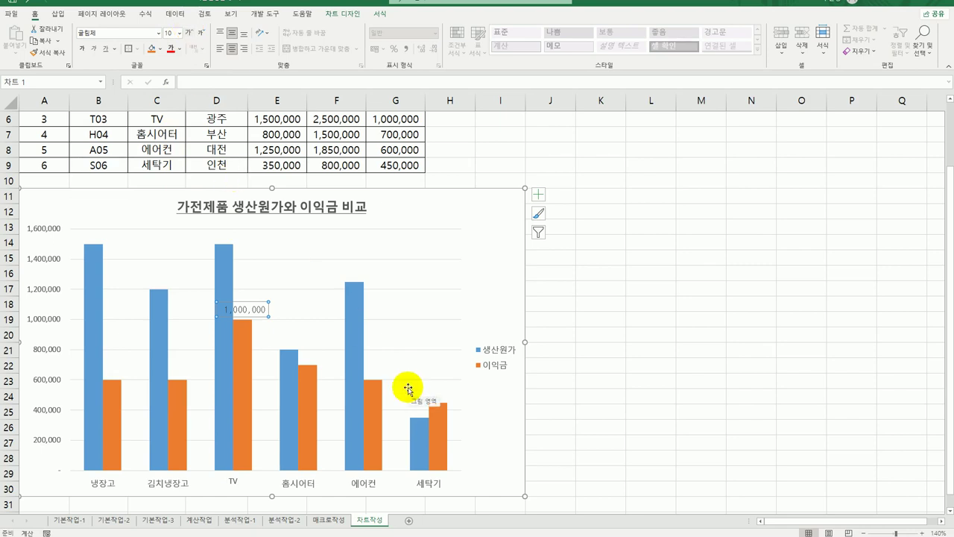
- Open the legend's formatting options and place the legend below the chart (아래쪽)
left_click(494, 366)
right_click(494, 369)
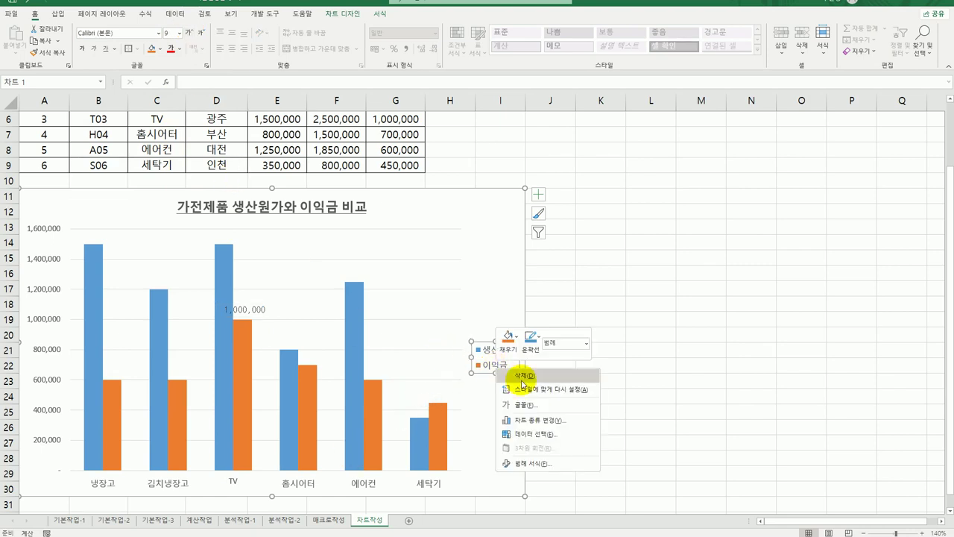
left_click(534, 454)
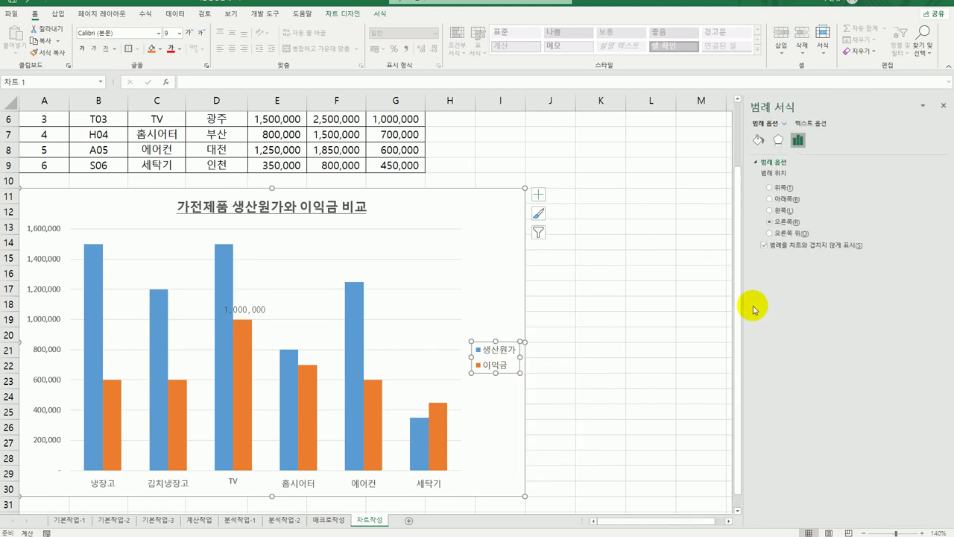
left_click(791, 201)
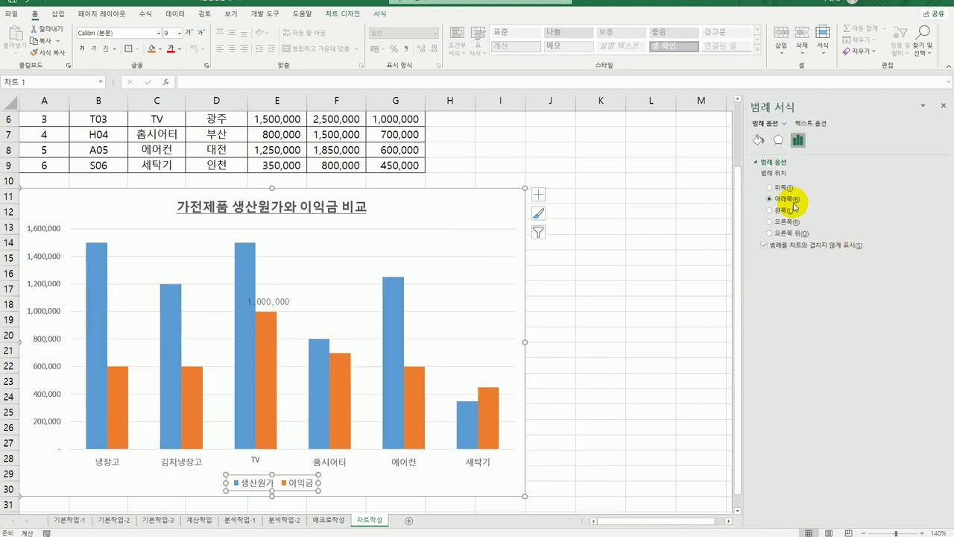
- Apply the first outer (바깥쪽) shadow preset, offset to the lower right, to the legend
left_click(778, 139)
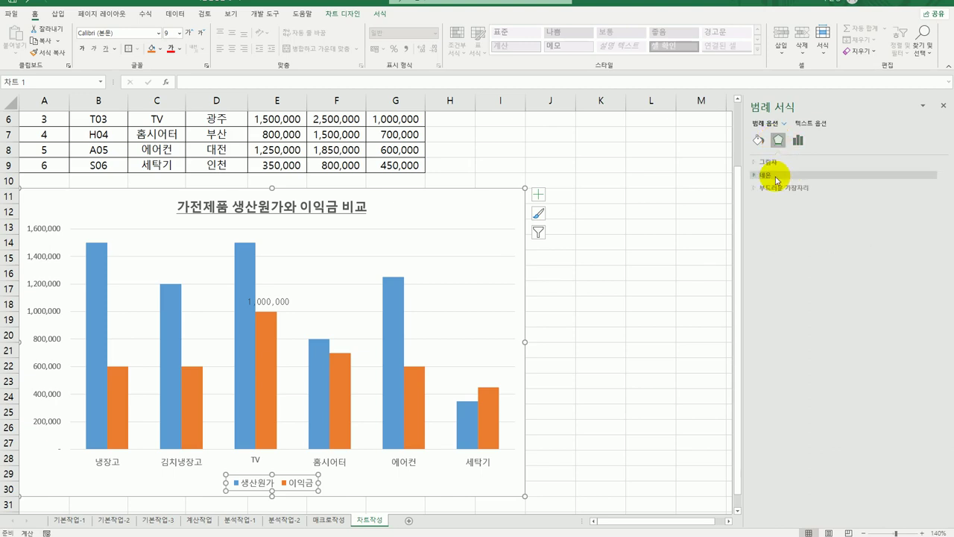
left_click(770, 161)
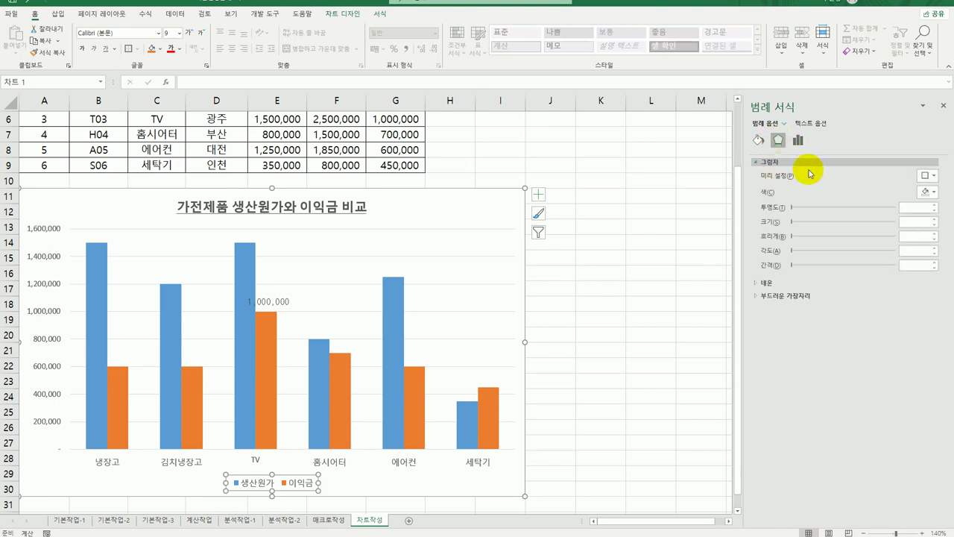
left_click(930, 178)
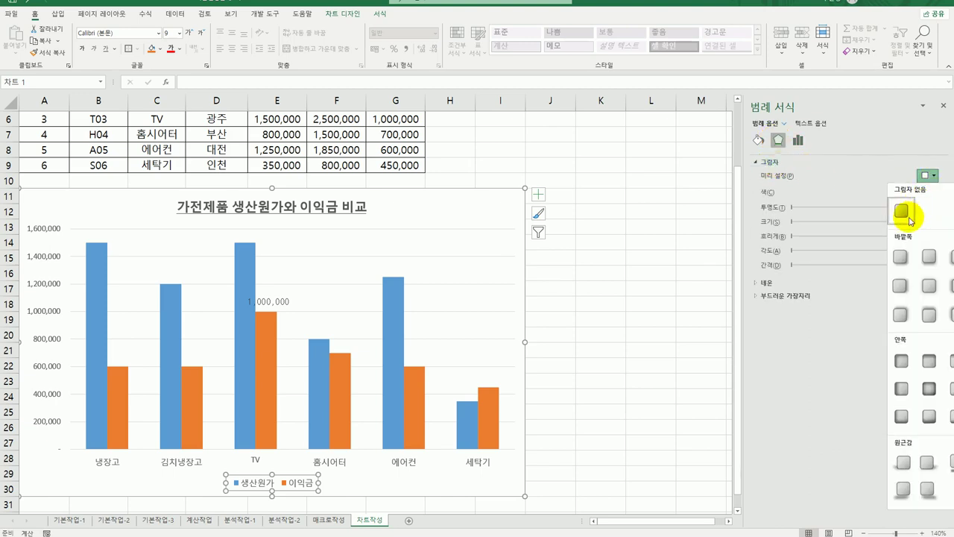
left_click(902, 257)
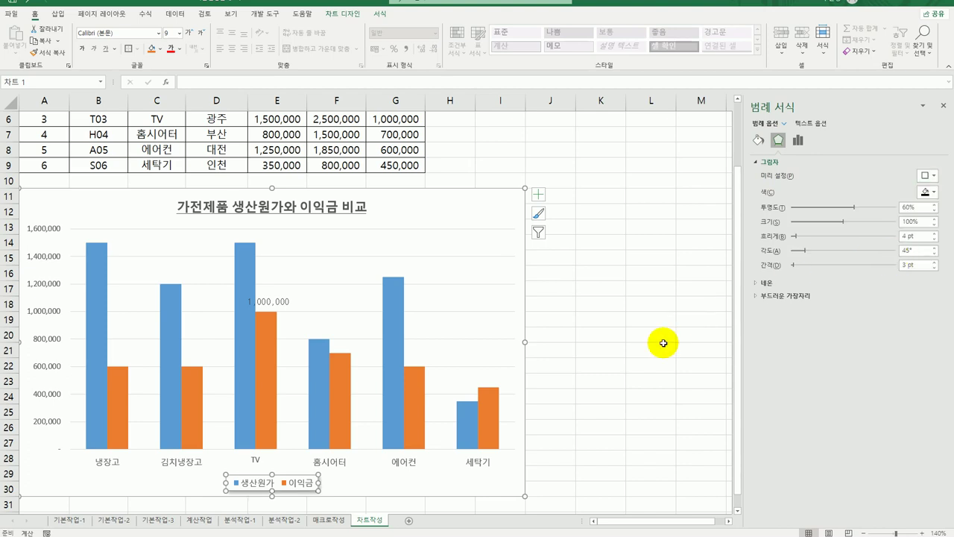
- Give the legend a solid fill (단색 채우기) in the white theme color
left_click(759, 141)
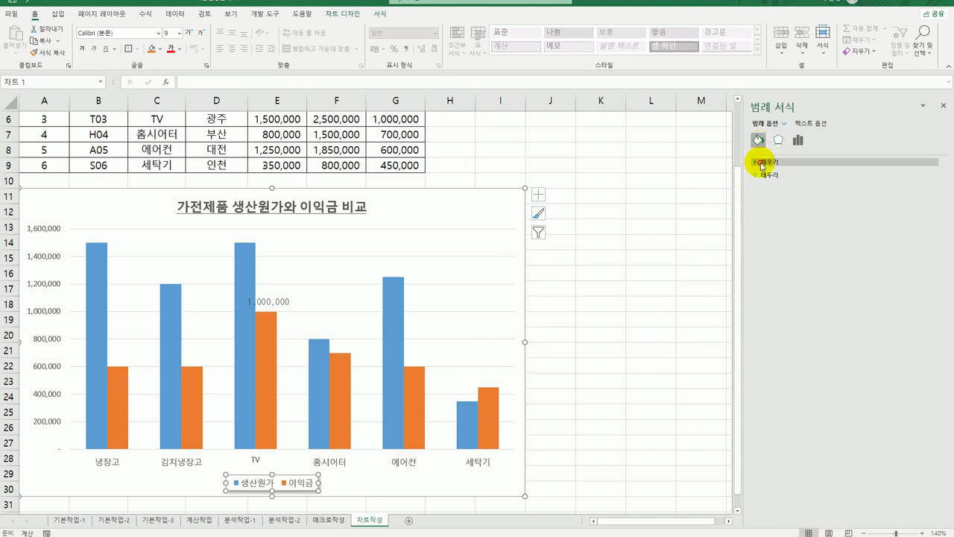
left_click(763, 161)
left_click(801, 188)
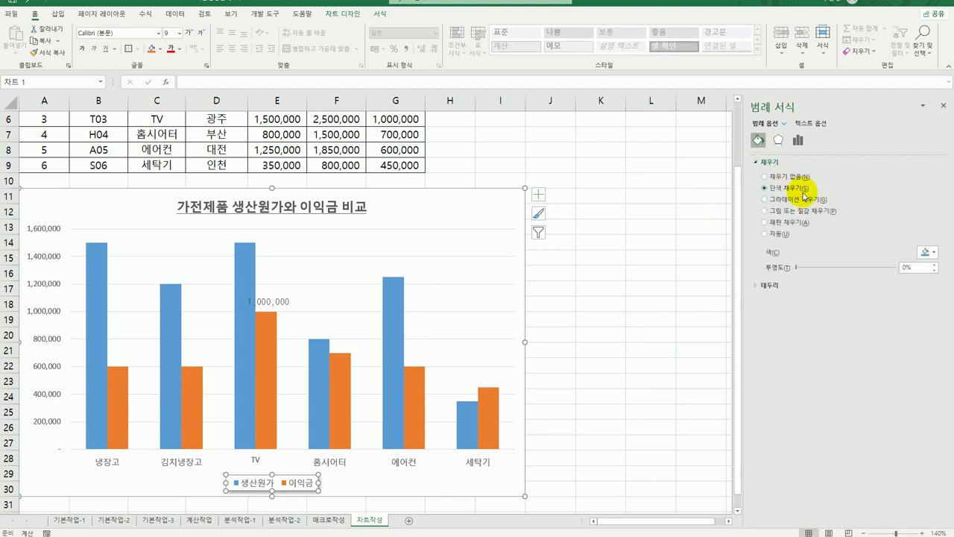
left_click(926, 252)
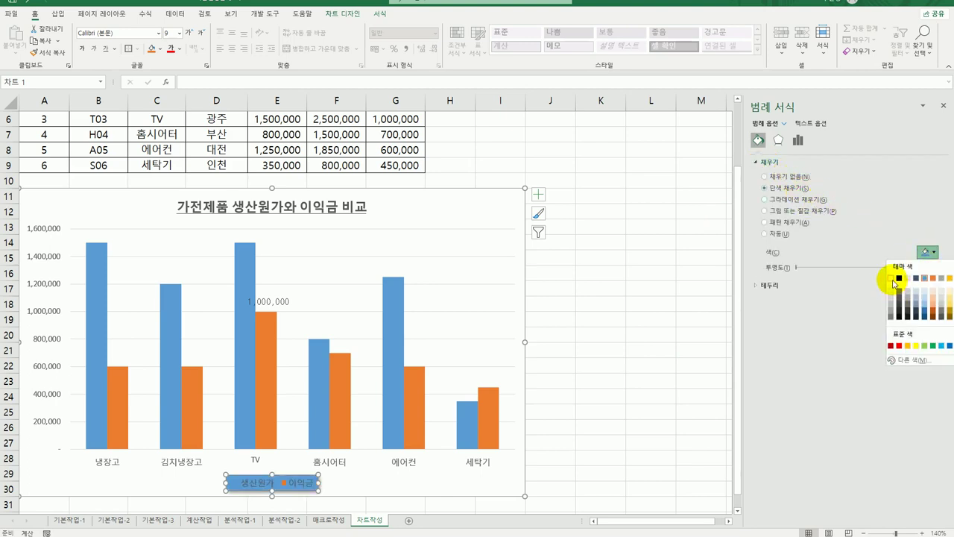
left_click(892, 281)
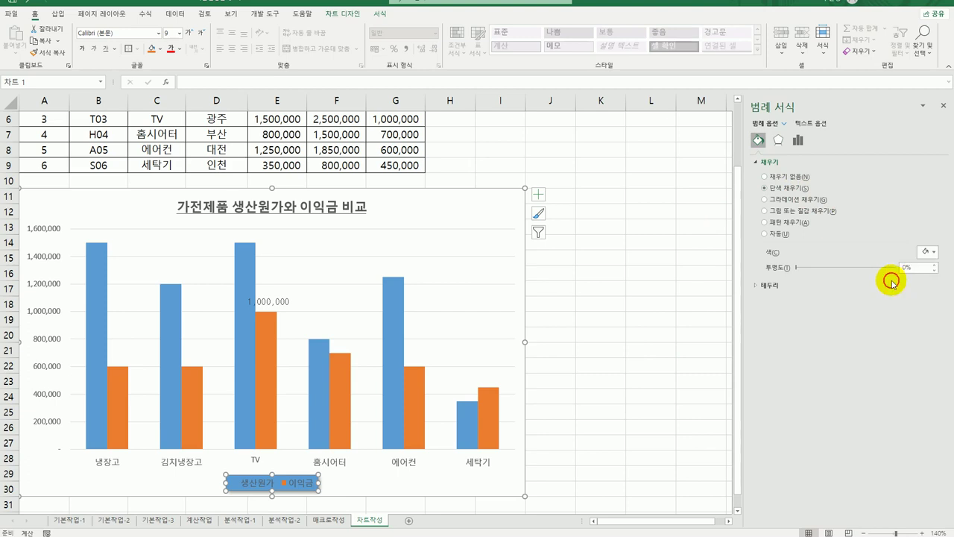
- Give the legend a solid border in the standard blue color
left_click(788, 284)
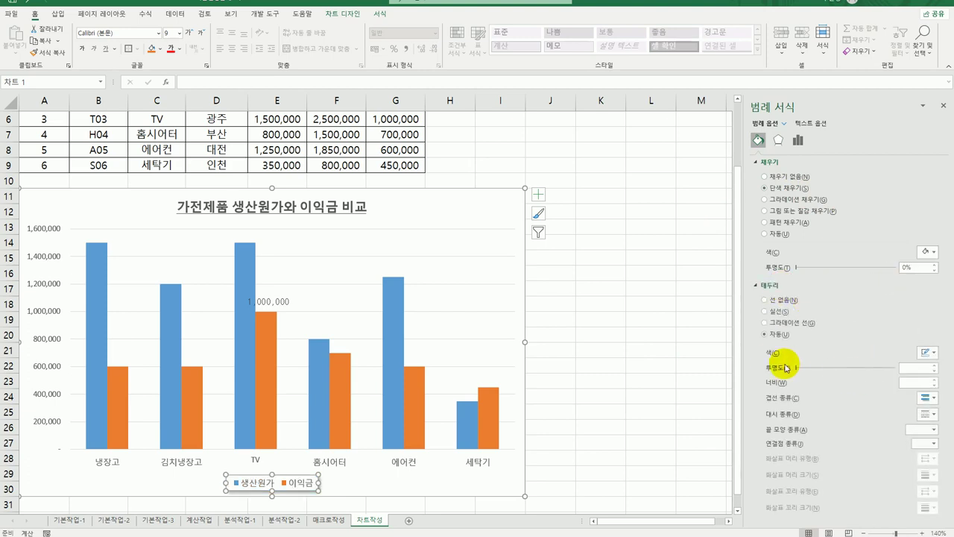
left_click(928, 351)
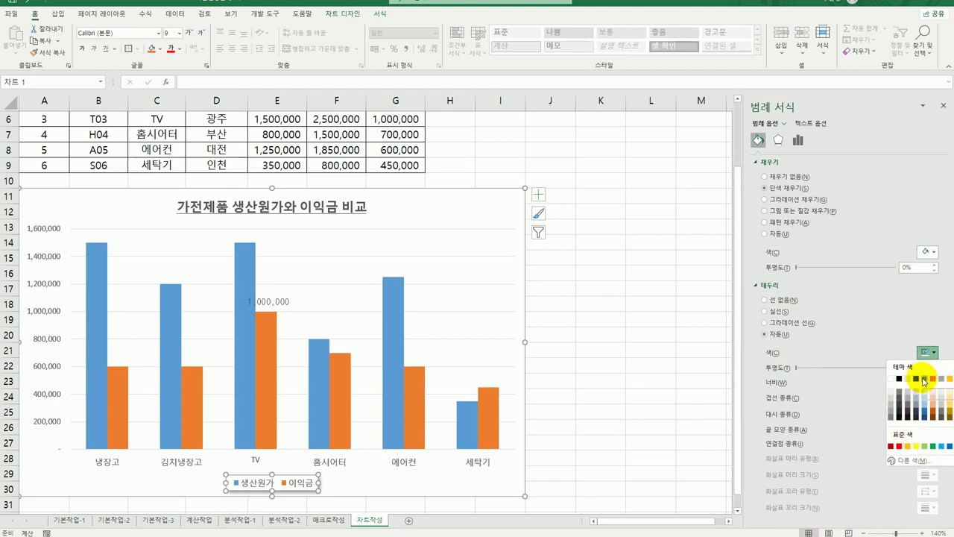
left_click(949, 446)
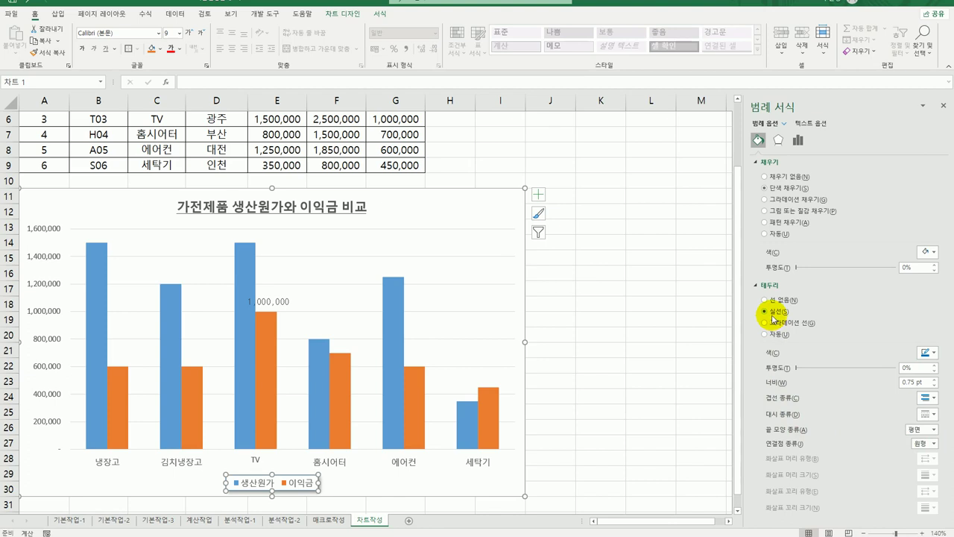
left_click(428, 245)
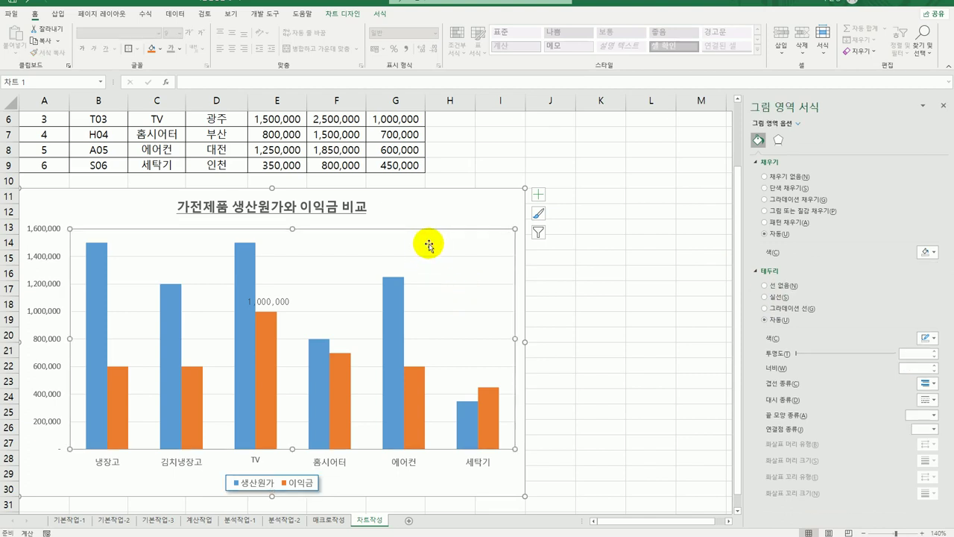
right_click(429, 237)
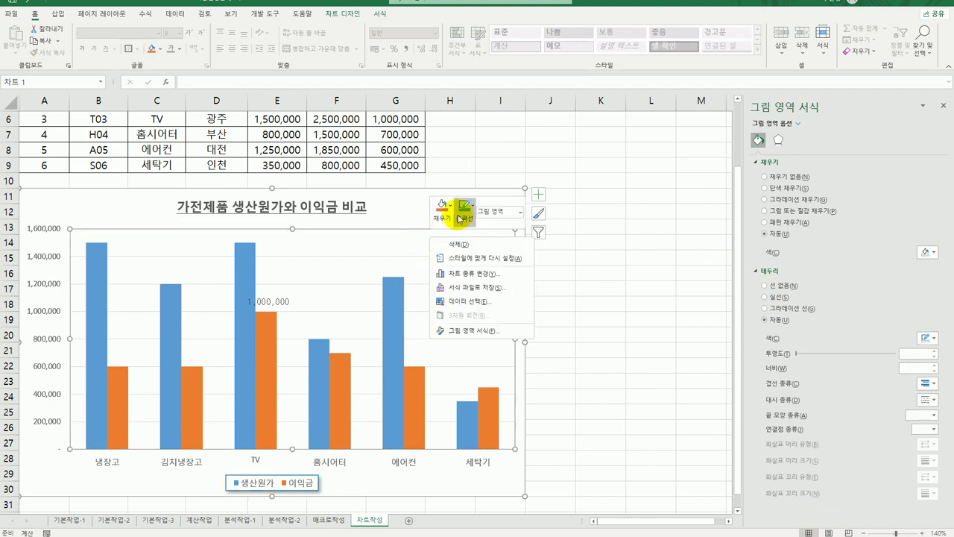
left_click(443, 216)
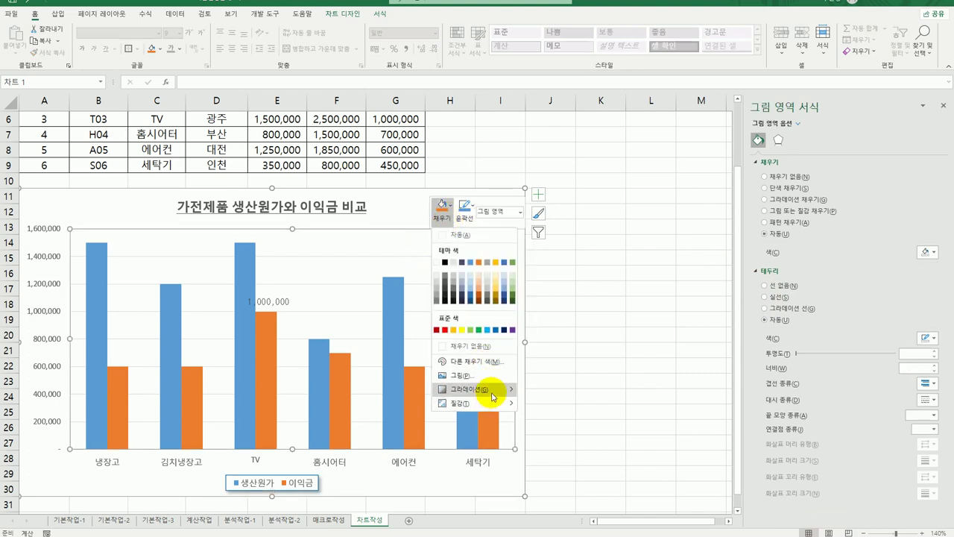
mouse_move(518, 406)
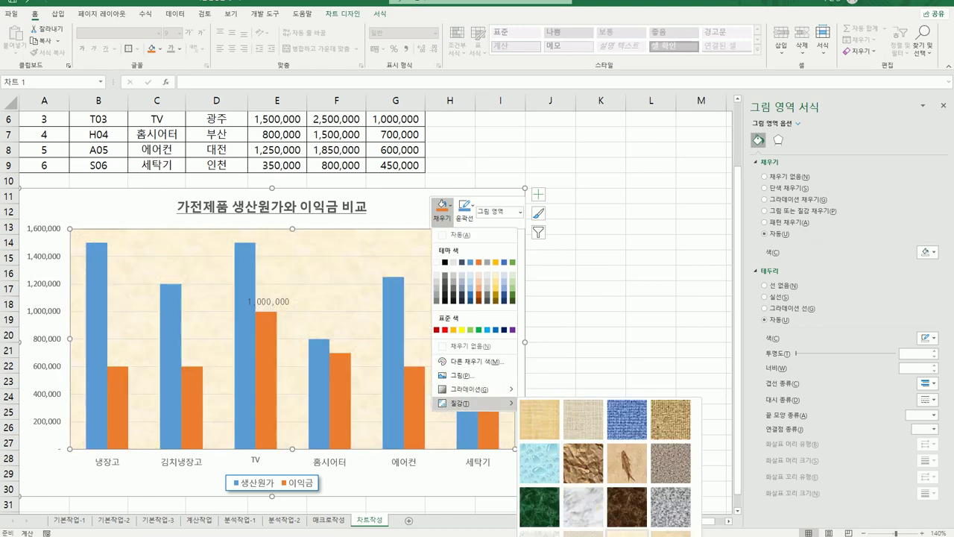
left_click(622, 351)
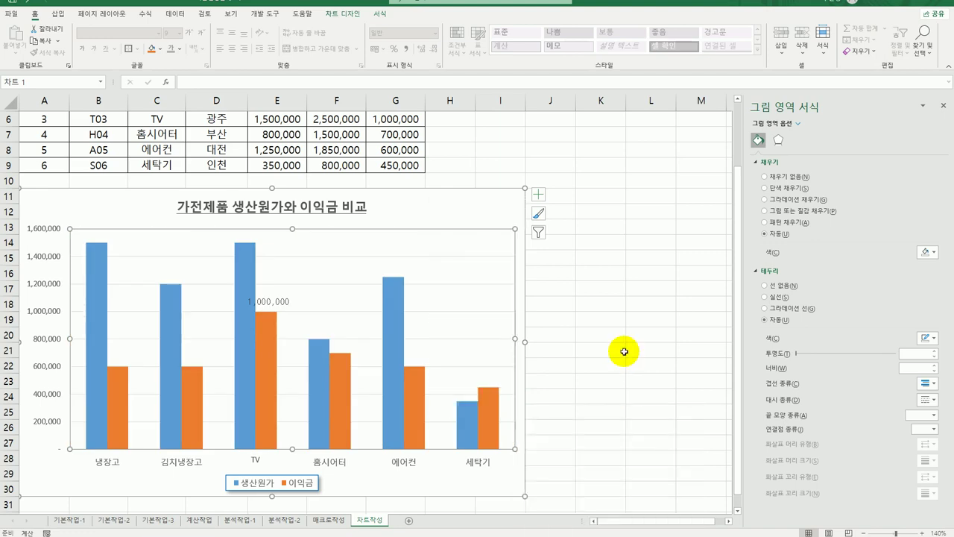
- Fill the chart's plot area (그림 영역) with the pale cream parchment-like texture (질감)
scroll(516, 240, "down", 3)
right_click(438, 126)
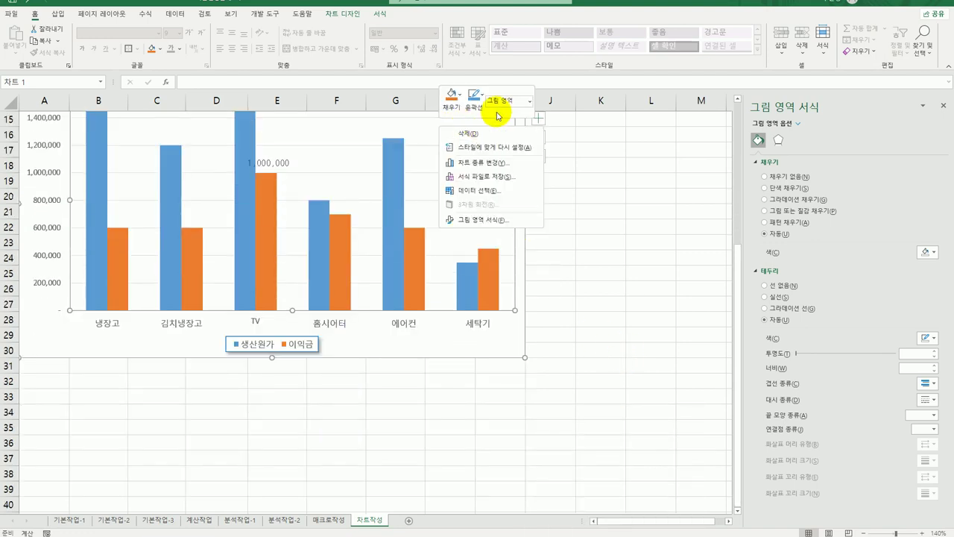
left_click(451, 95)
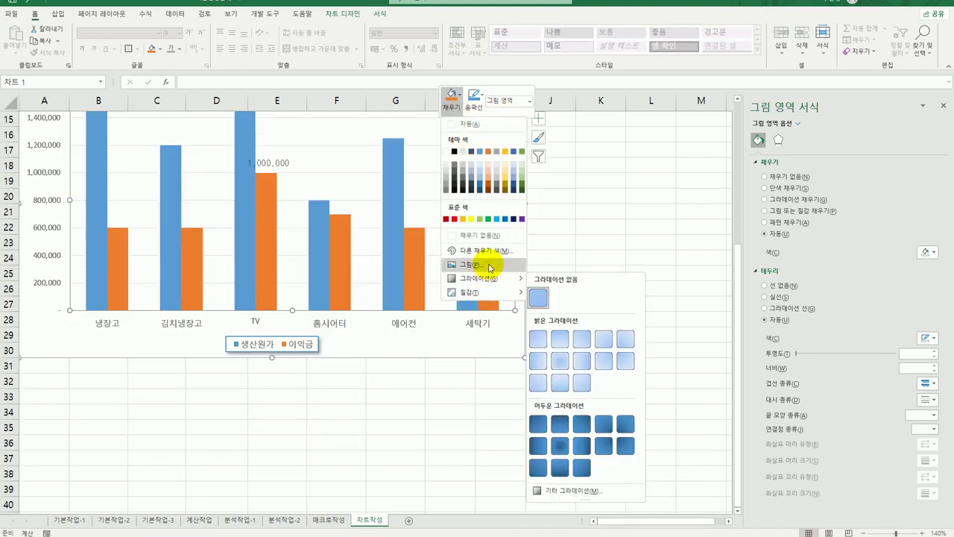
mouse_move(485, 292)
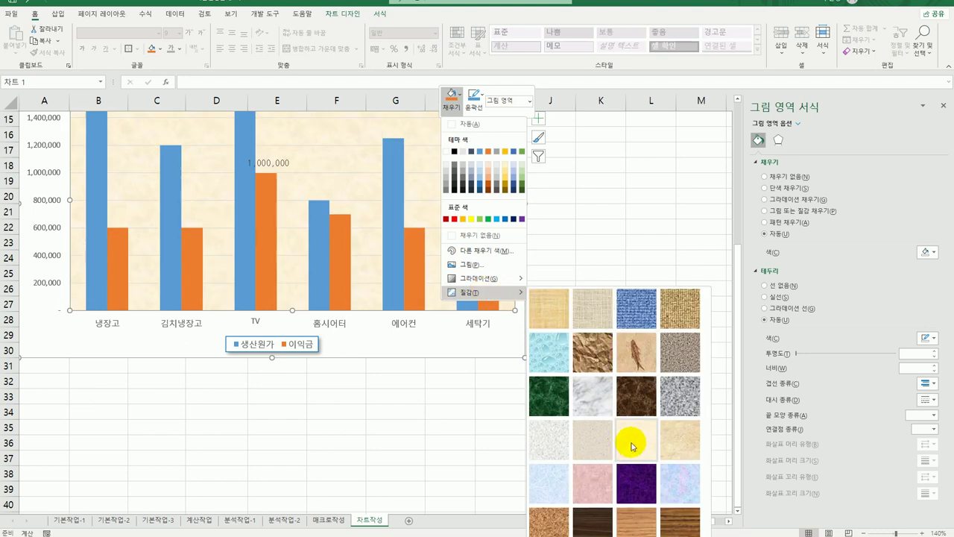
left_click(631, 446)
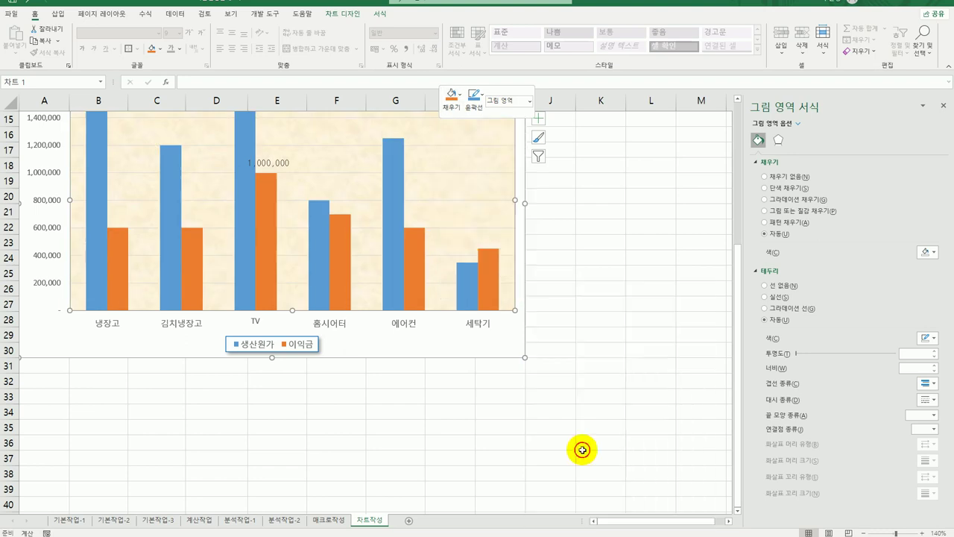
left_click(488, 453)
- Select the chart area (차트 영역) and give its border rounded corners (둥근 모서리)
scroll(489, 440, "up", 1)
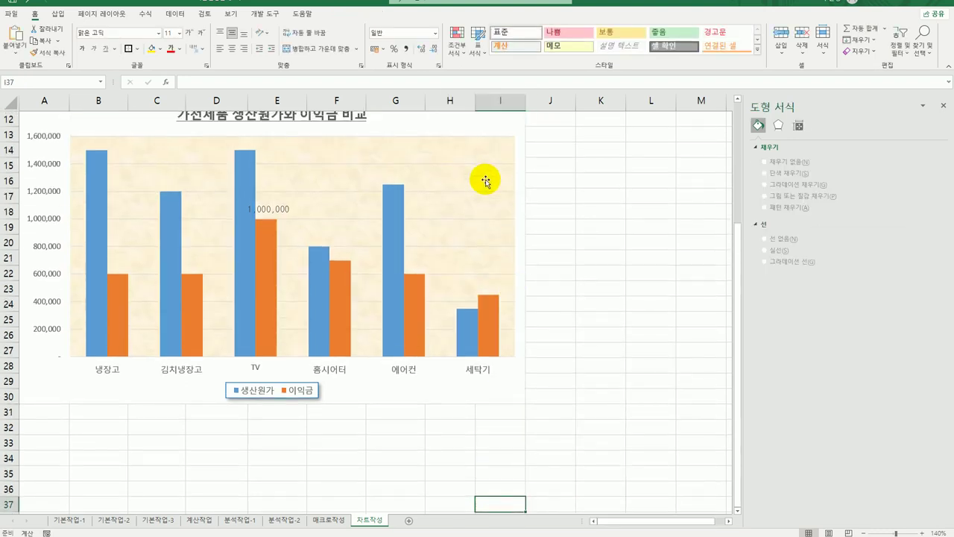
left_click(483, 134)
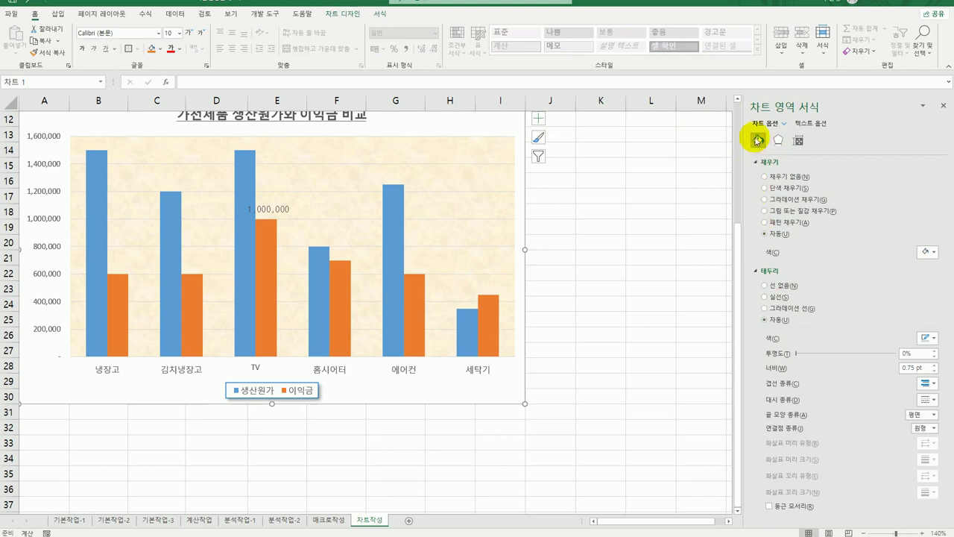
left_click(792, 506)
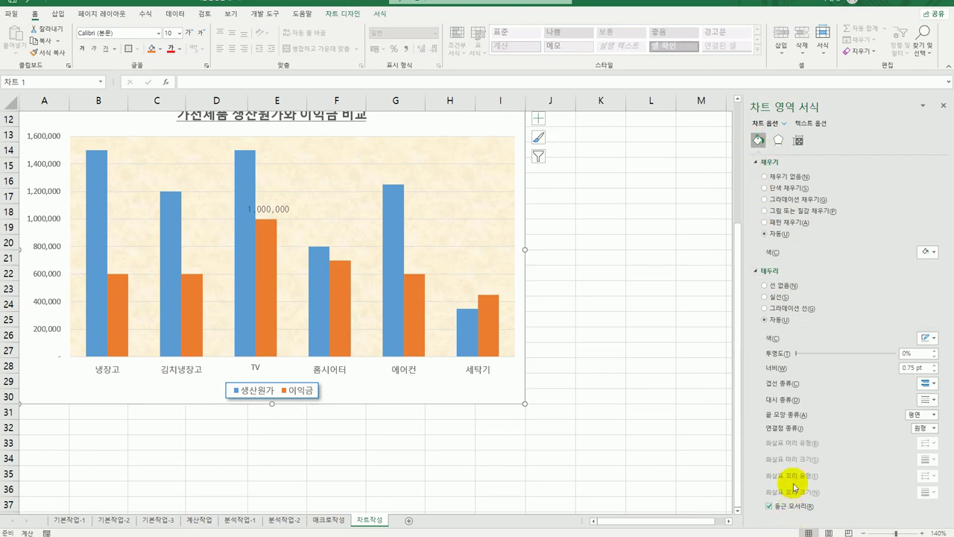
- Apply the first outer (바깥쪽) shadow preset, offset to the lower right, to the chart area
left_click(778, 147)
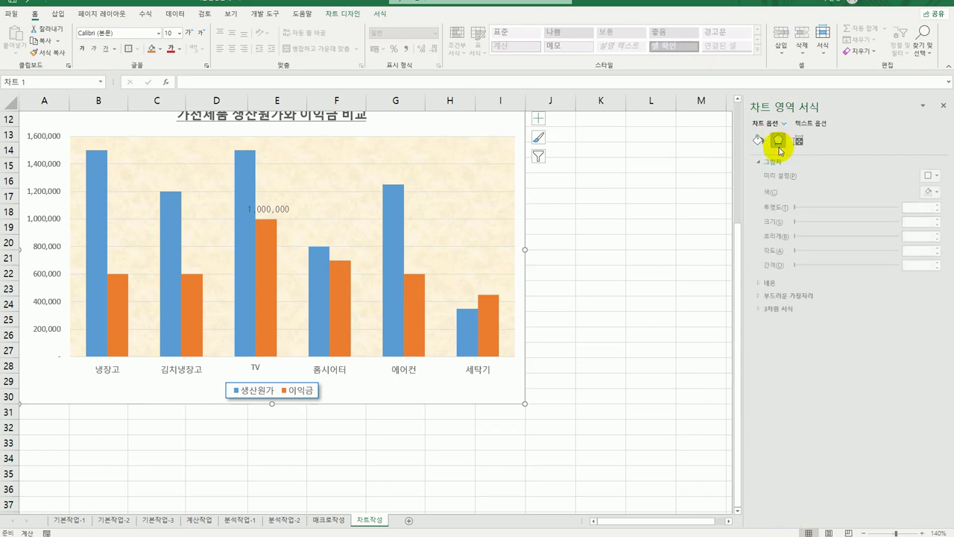
left_click(930, 175)
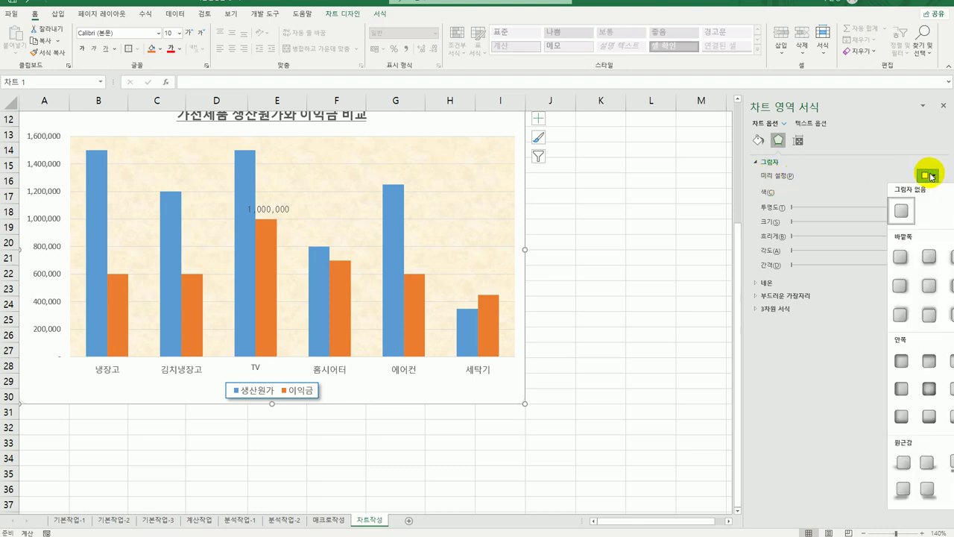
left_click(900, 258)
left_click(616, 407)
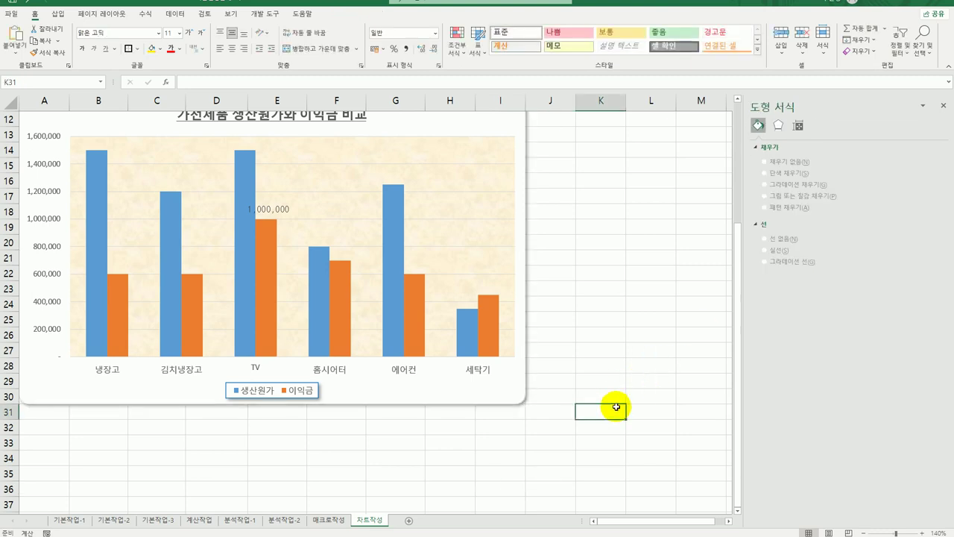
scroll(616, 407, "up", 2)
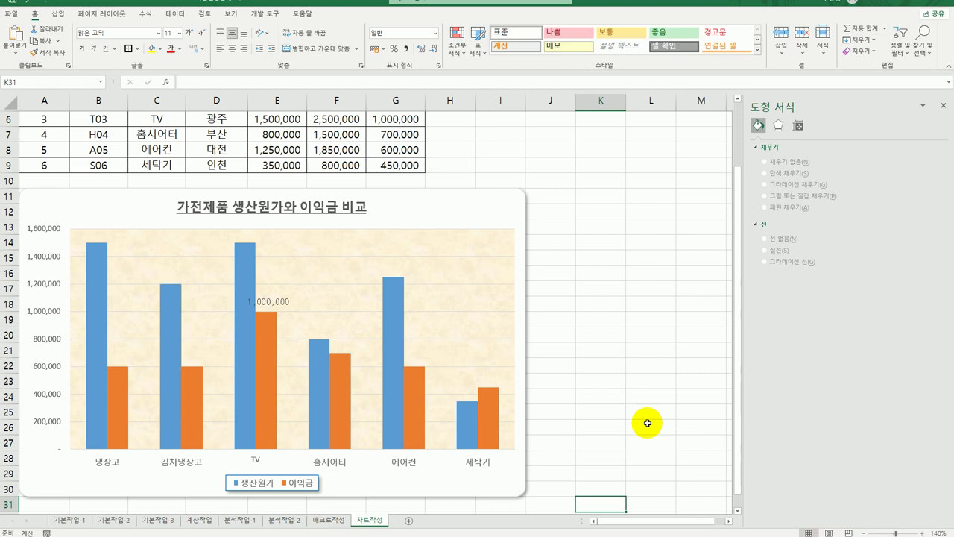
scroll(647, 424, "up", 1)
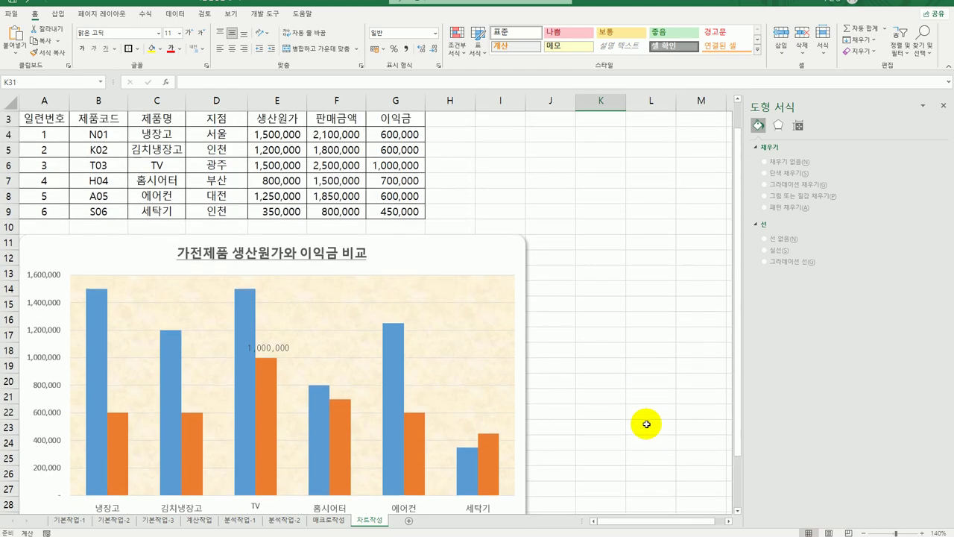
scroll(647, 424, "up", 1)
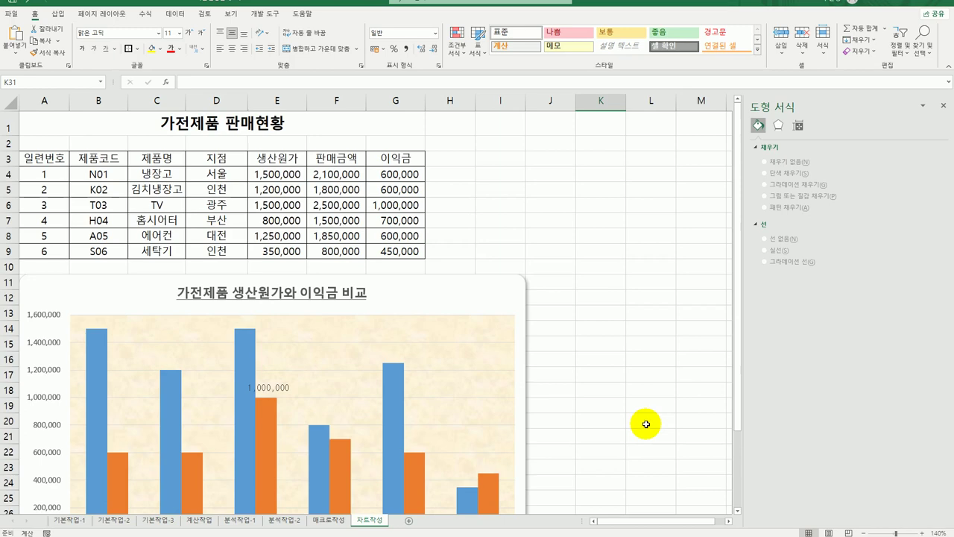